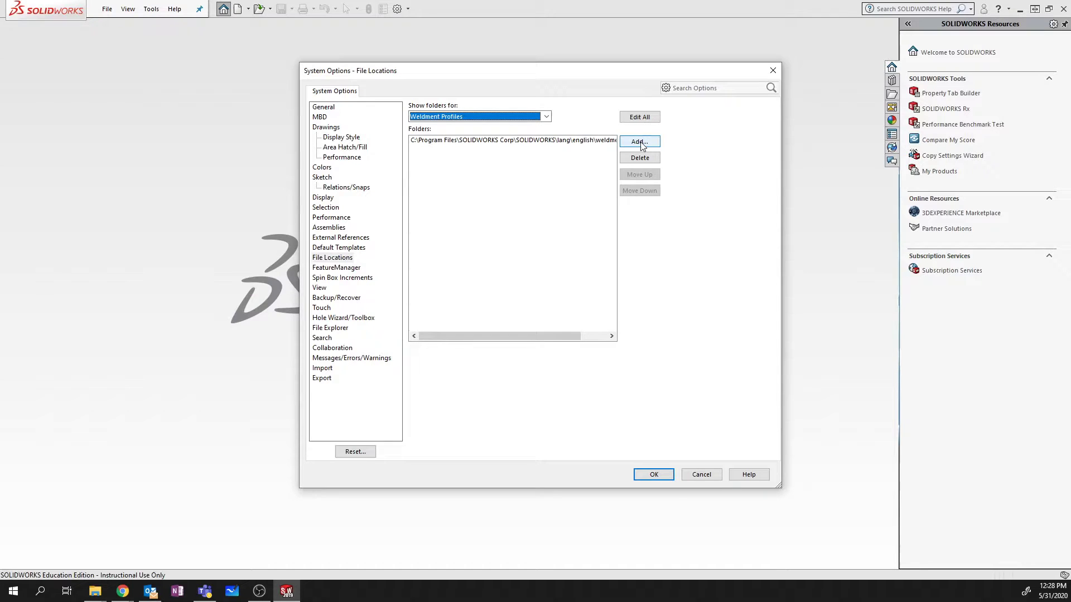
# Step: Add the Weldaments folder under student\Manufacturing and Automation\data\MET Automation\Solid models on drive O: to the Weldment Profiles locations and save the options
pyautogui.click(639, 142)
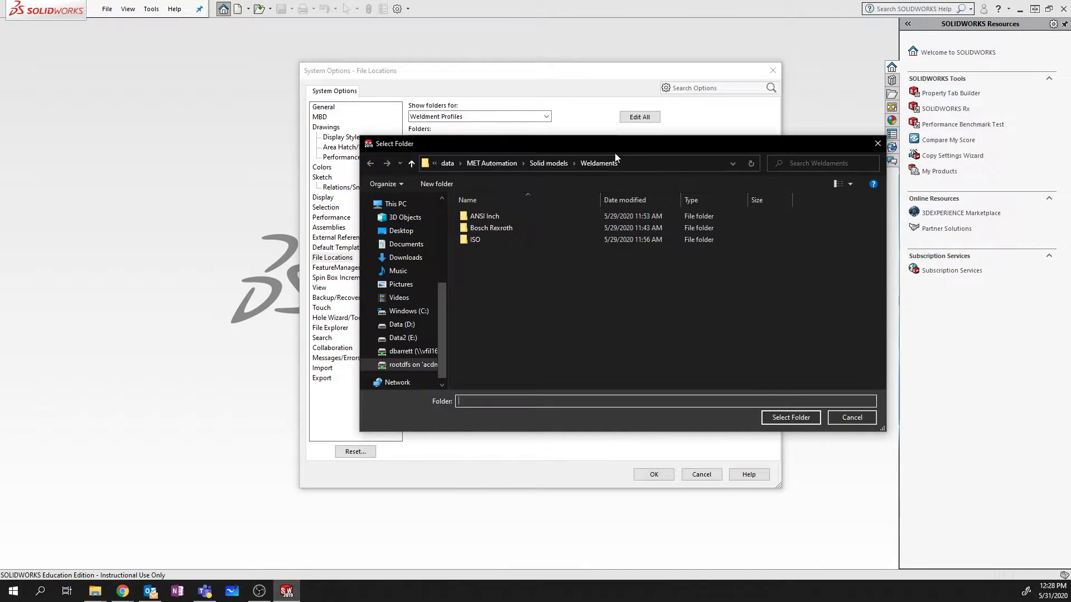
pyautogui.click(415, 367)
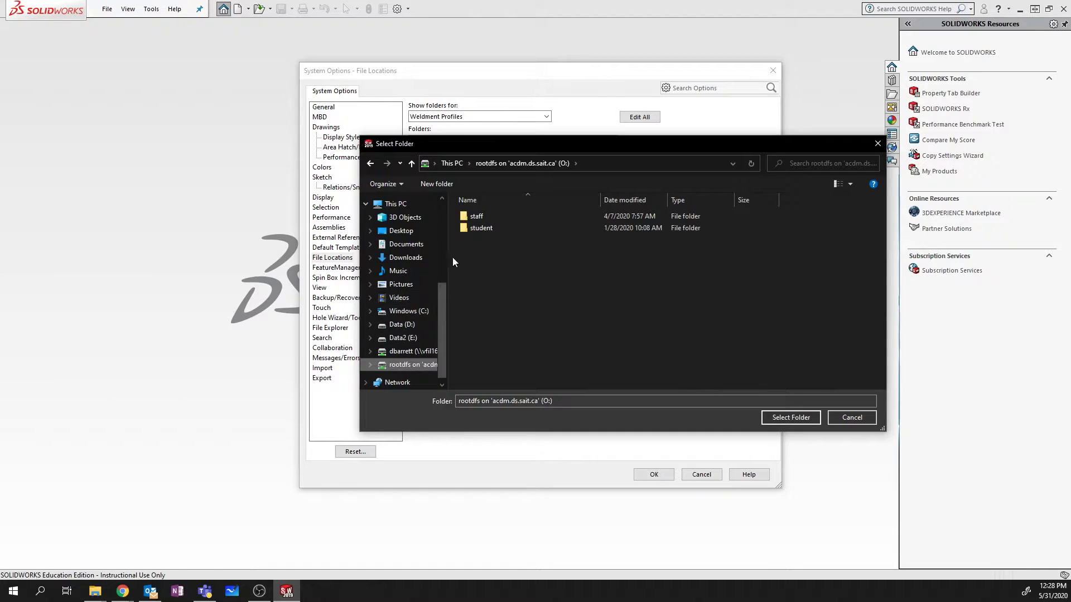
pyautogui.click(463, 228)
pyautogui.doubleClick(464, 229)
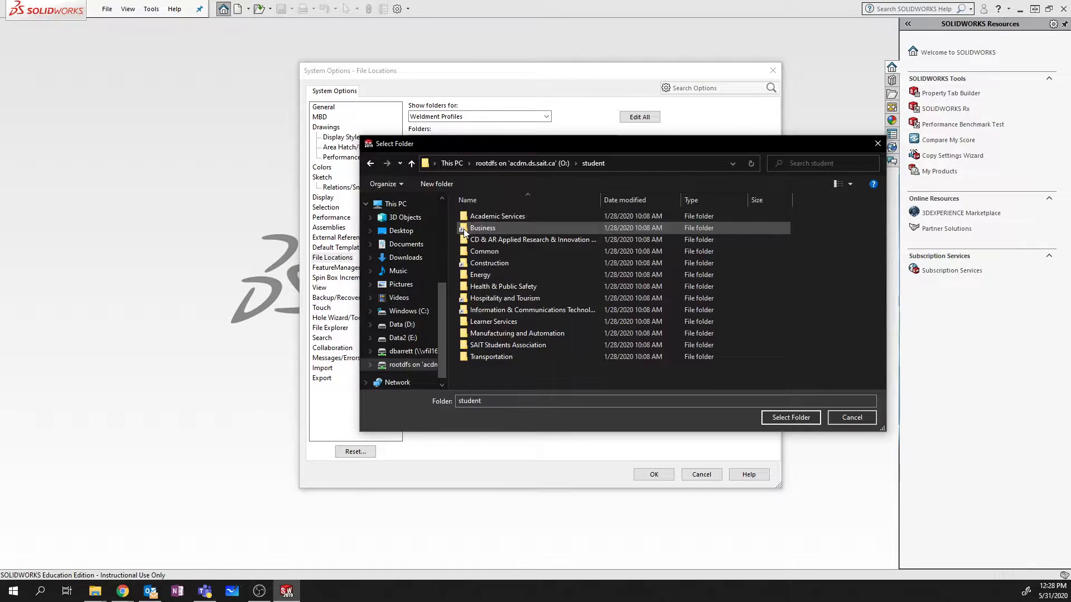
pyautogui.doubleClick(474, 333)
pyautogui.doubleClick(461, 217)
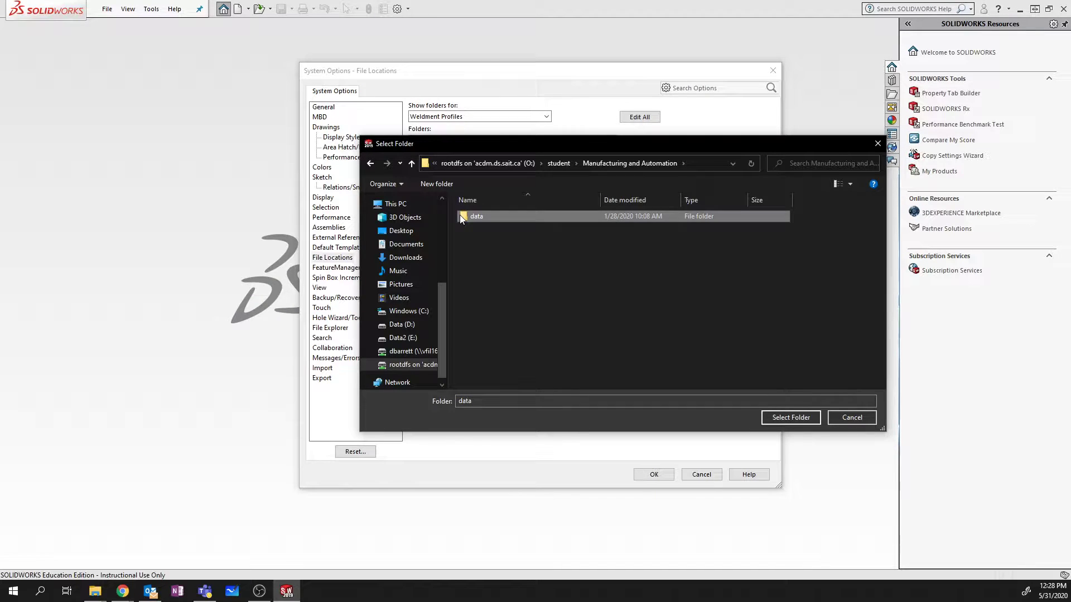
pyautogui.doubleClick(464, 262)
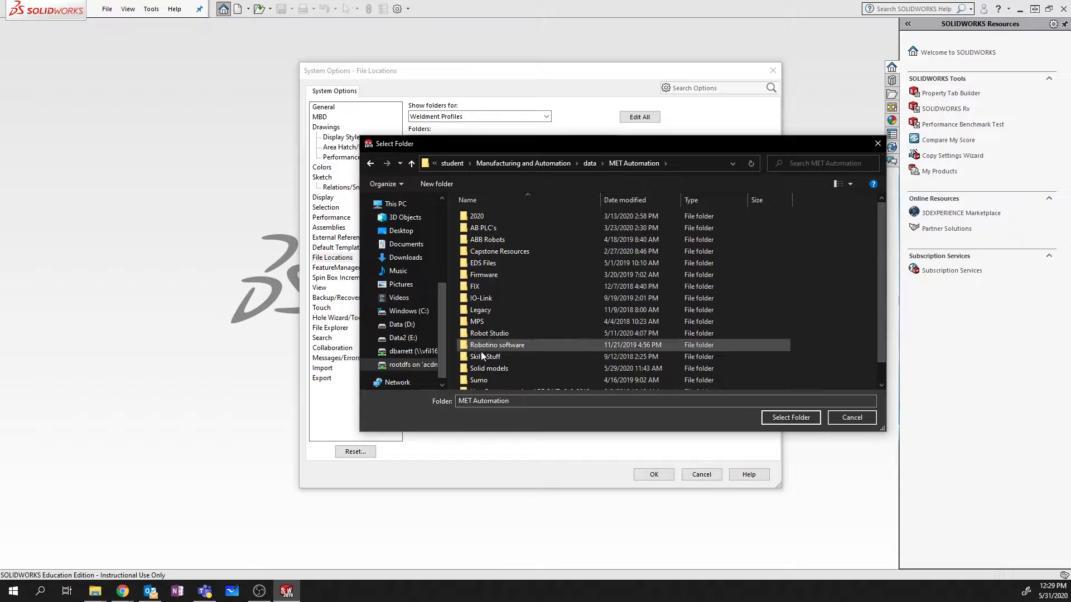
pyautogui.doubleClick(465, 369)
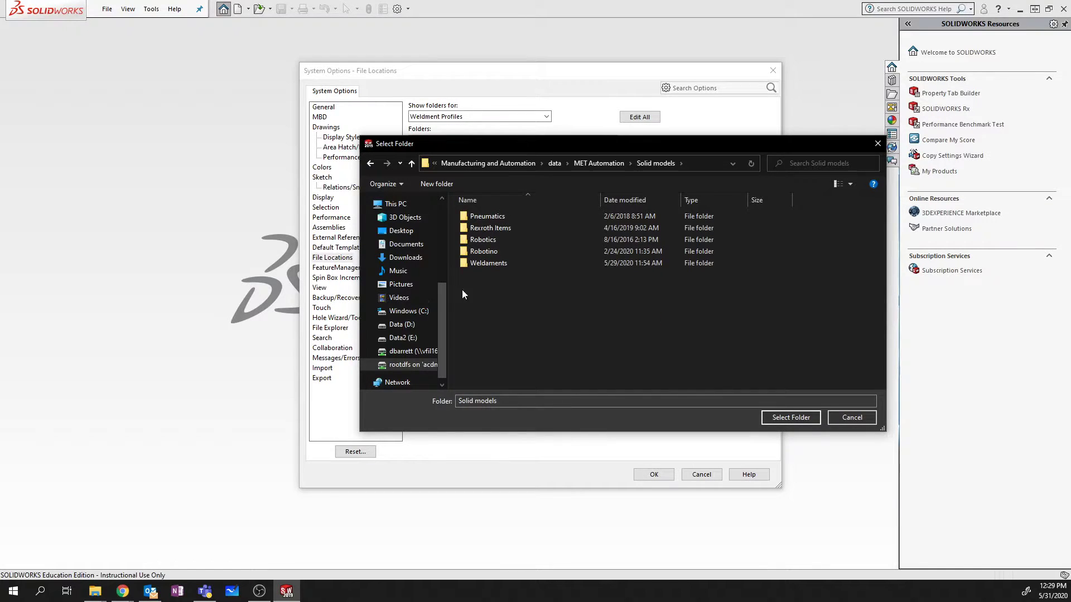
pyautogui.click(465, 263)
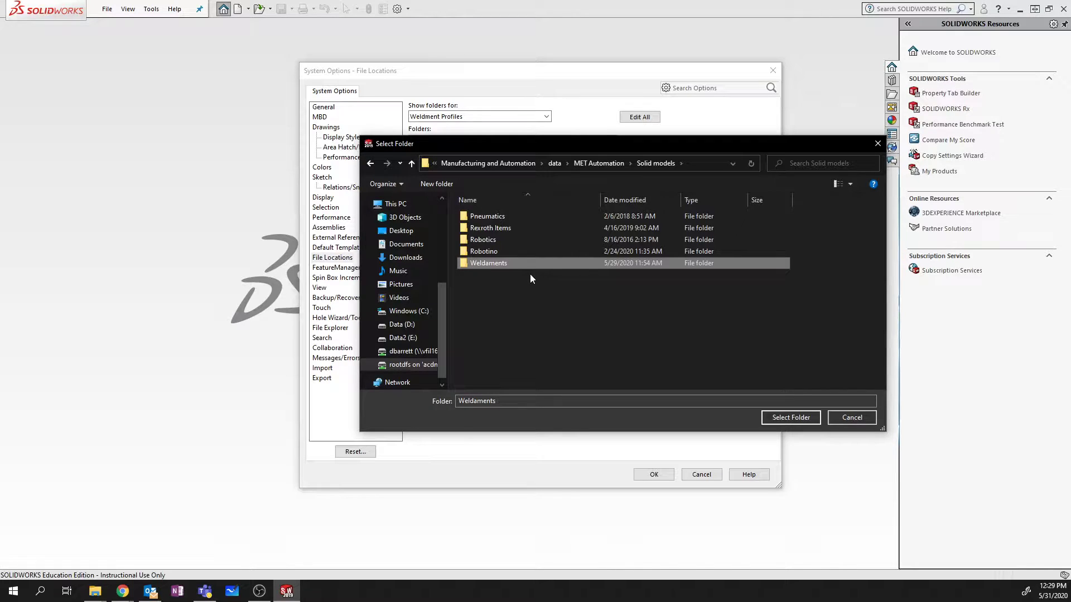
pyautogui.click(806, 419)
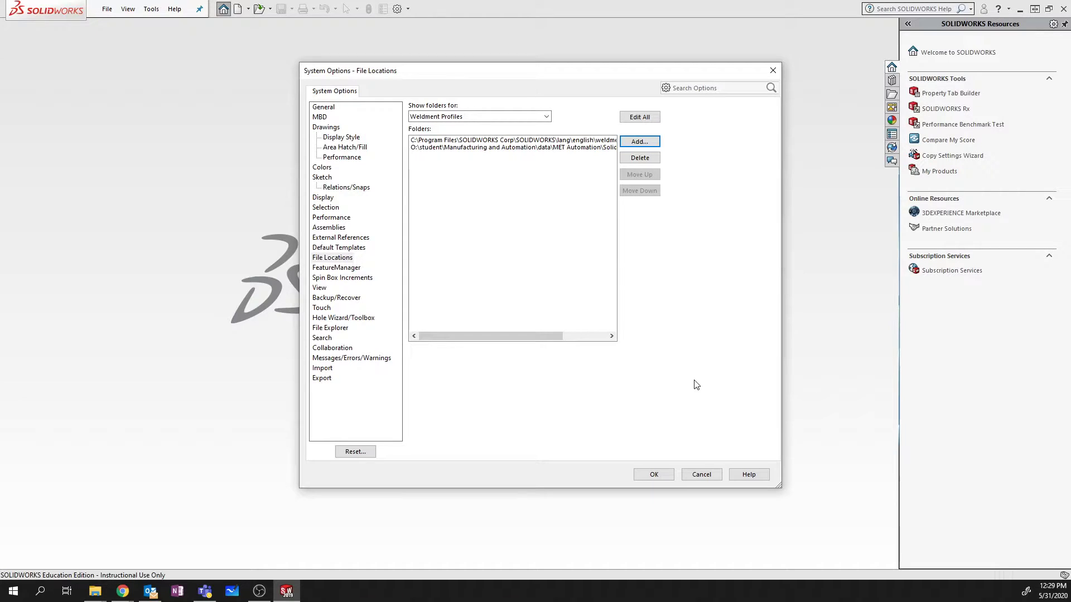
pyautogui.click(660, 478)
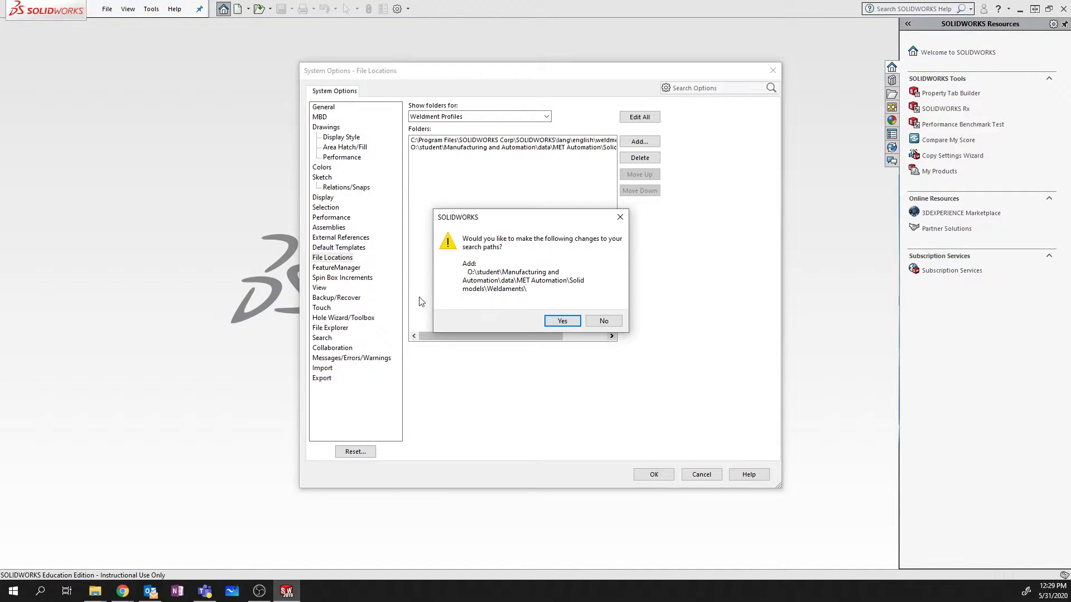
pyautogui.click(563, 322)
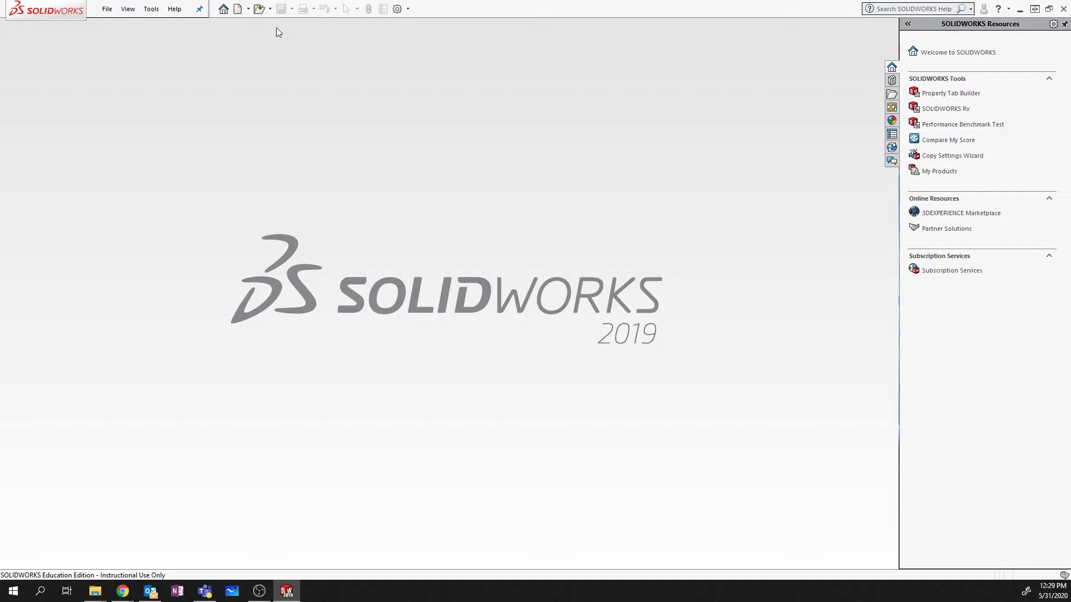
# Step: Create a new part document and check its unit system
pyautogui.click(107, 9)
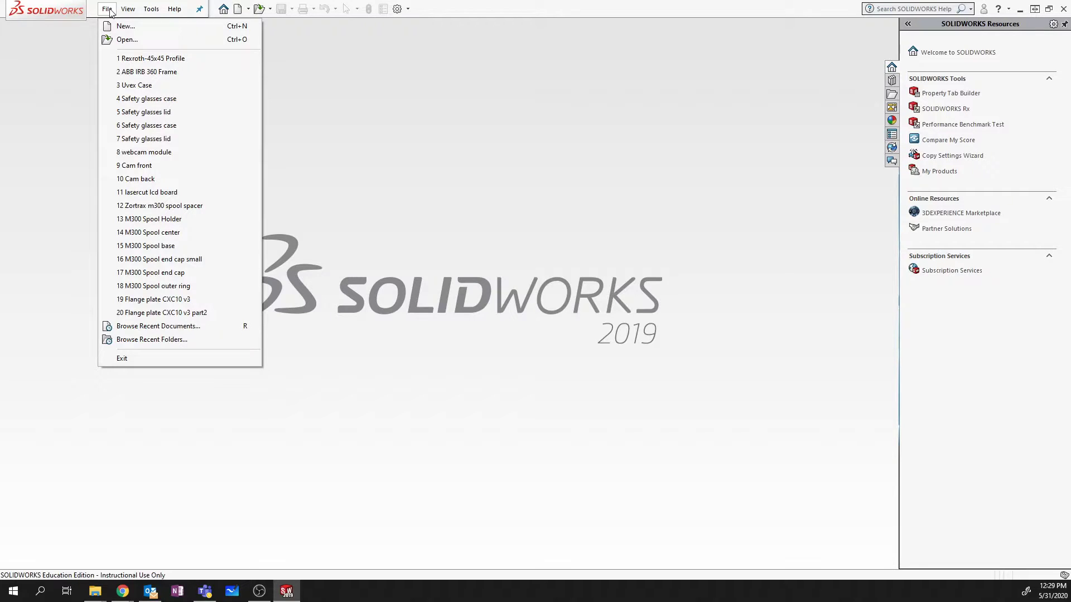
pyautogui.click(128, 27)
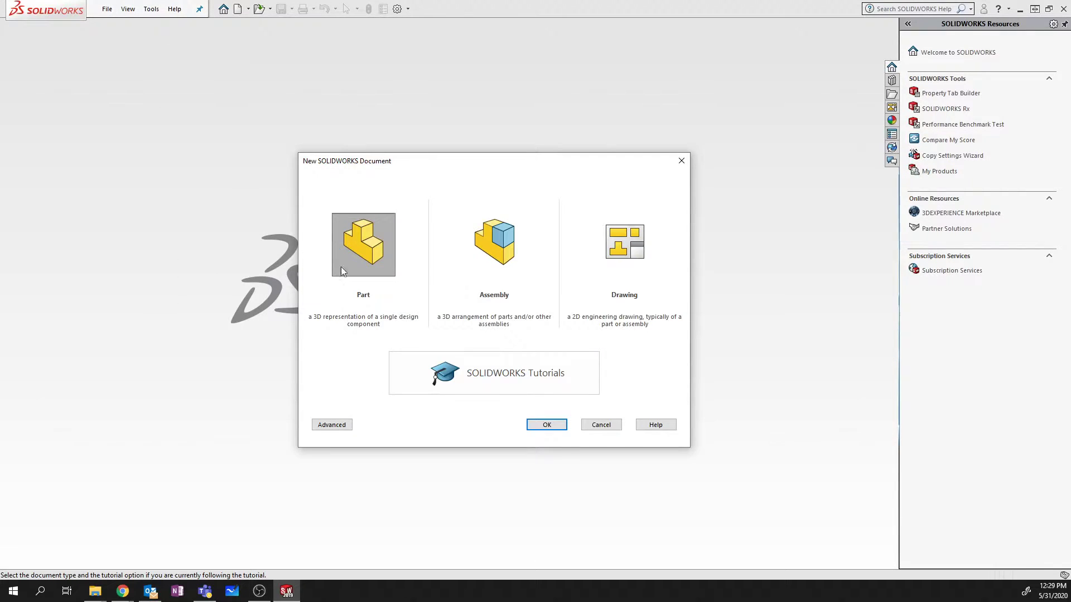
pyautogui.click(546, 425)
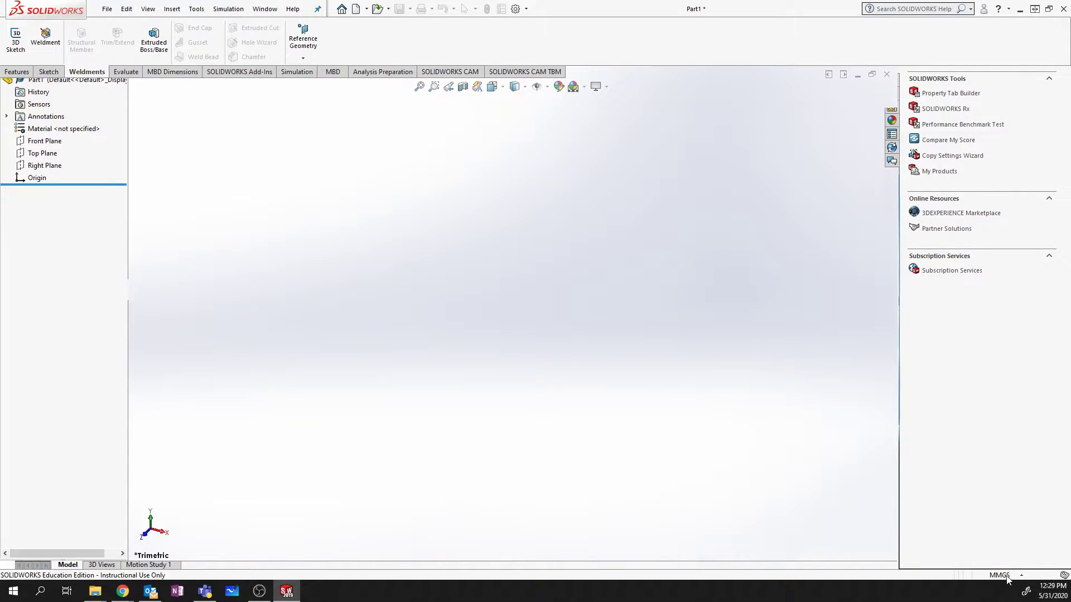
pyautogui.click(1009, 577)
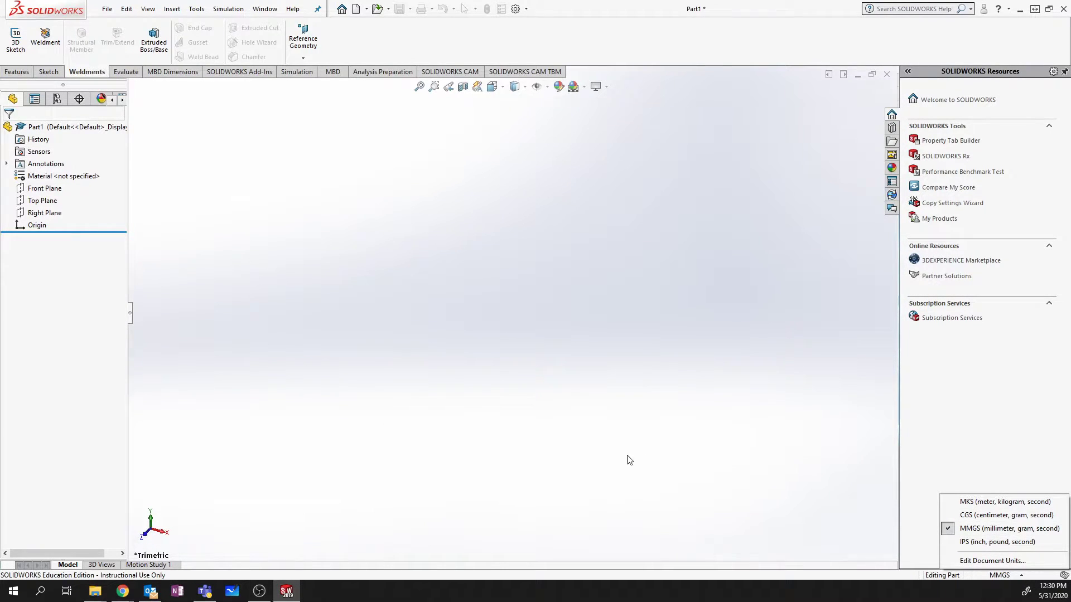
pyautogui.click(600, 455)
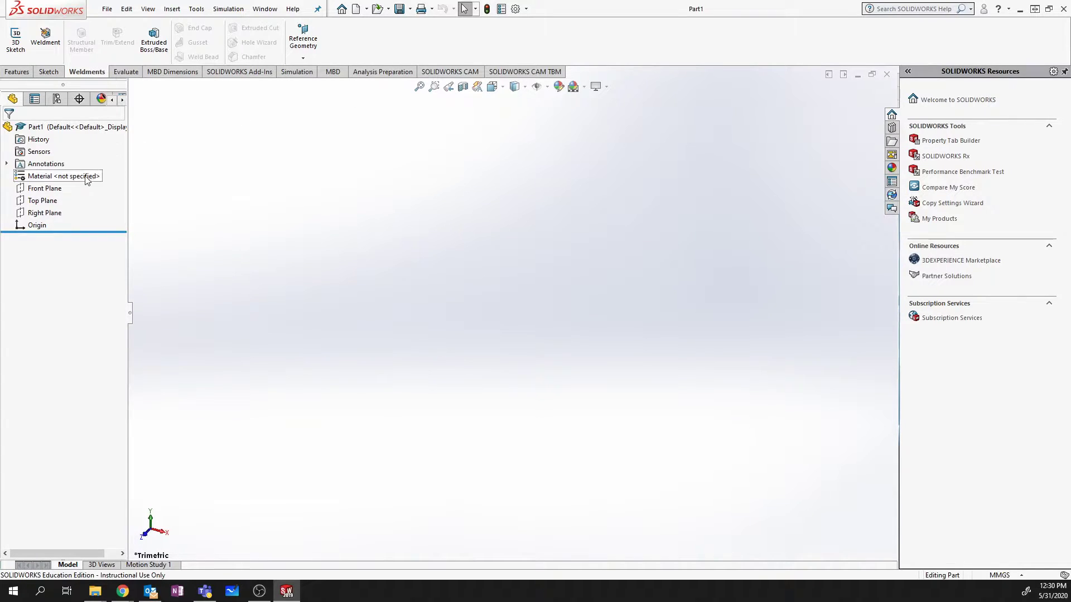
# Step: Start a 3D sketch and orient the view normal to the Front Plane
pyautogui.click(57, 190)
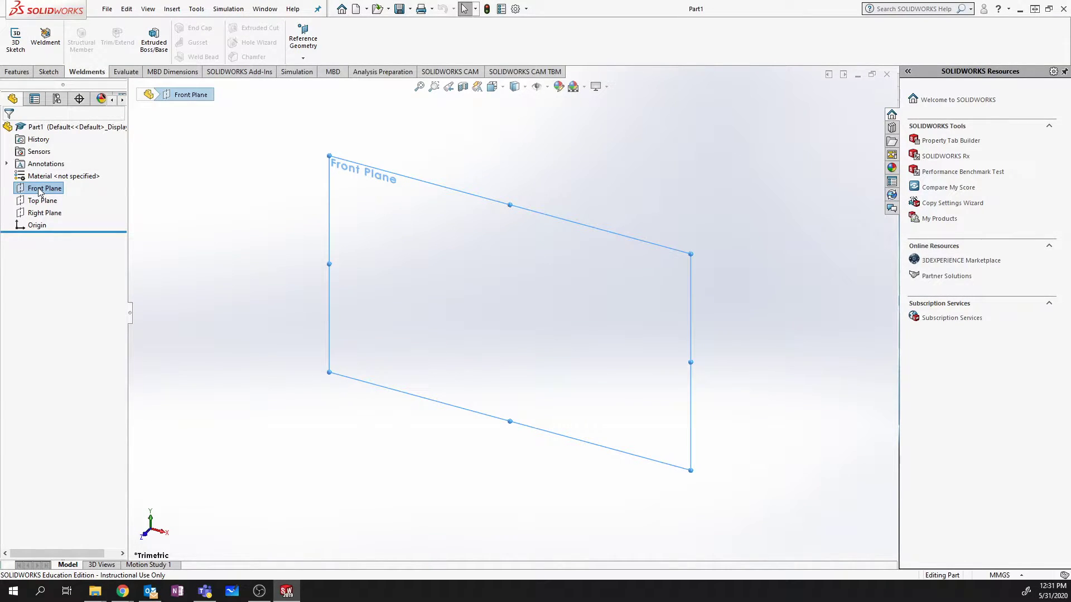
pyautogui.click(16, 41)
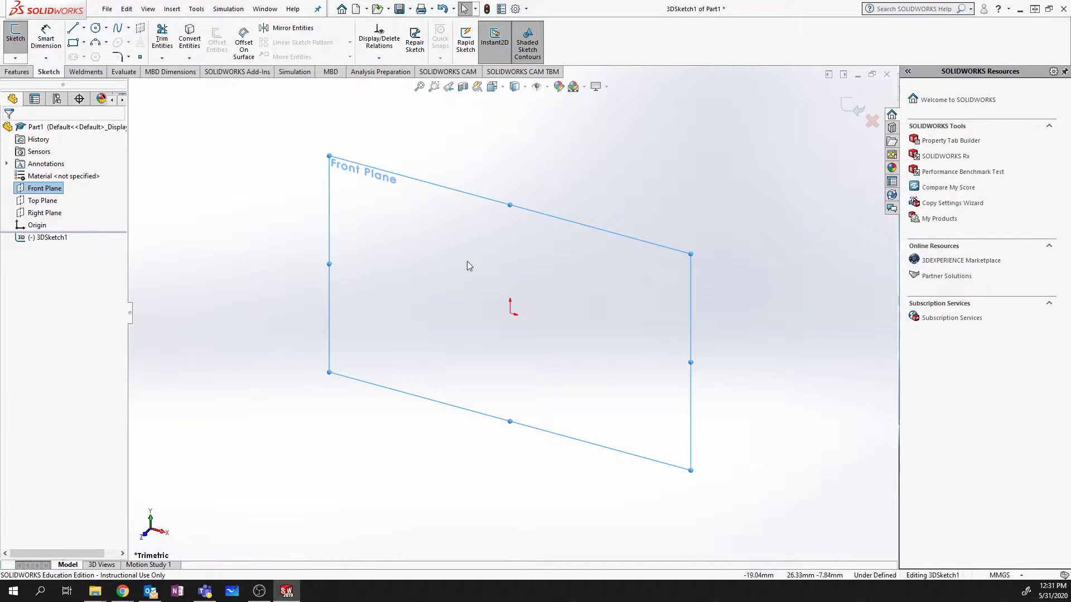
pyautogui.rightClick(35, 191)
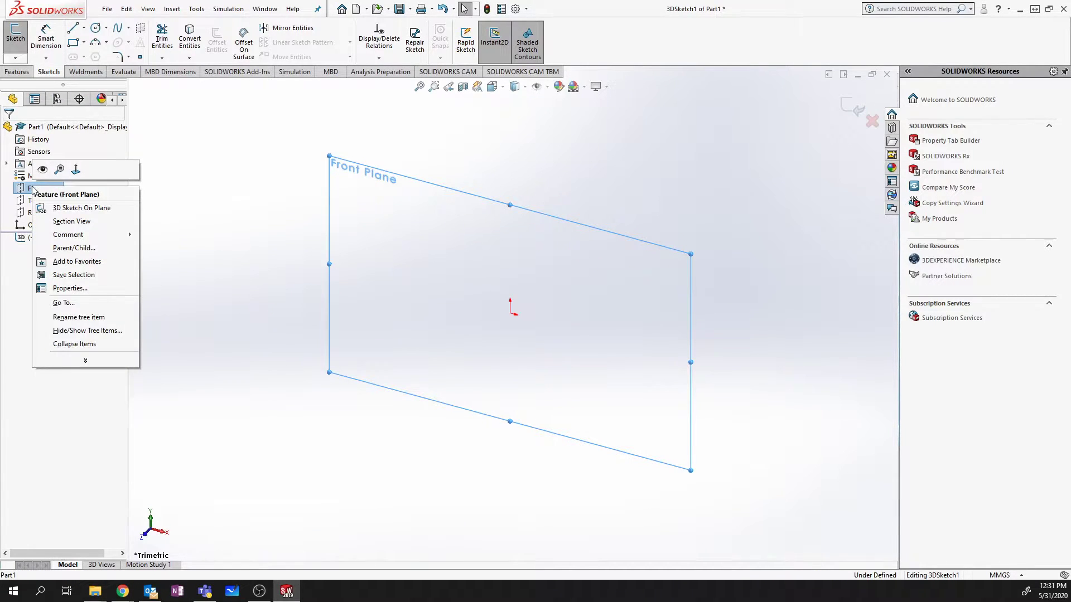
pyautogui.click(76, 169)
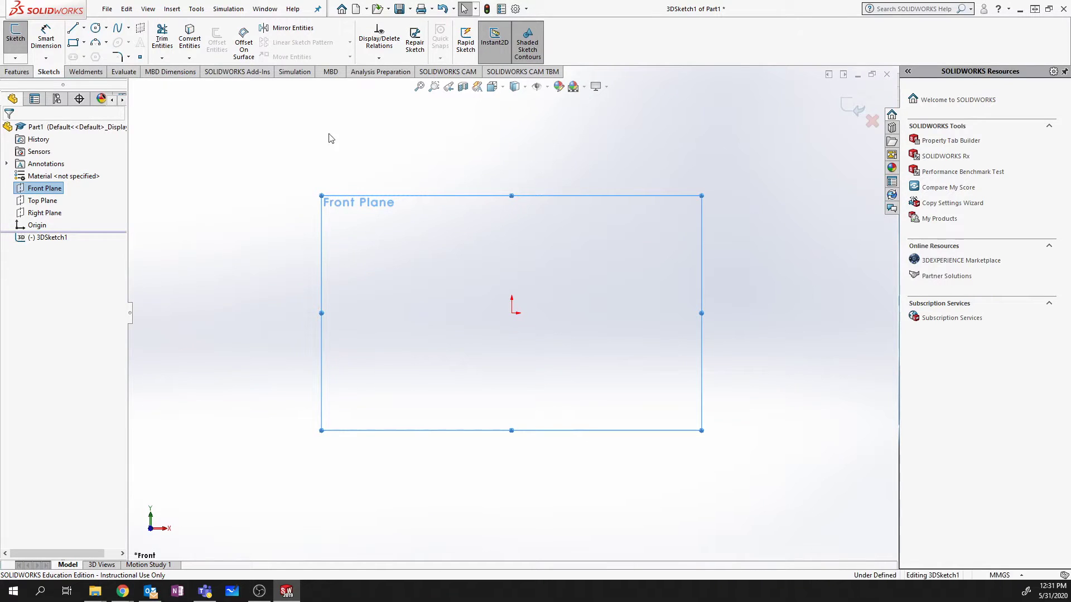
# Step: Sketch a corner rectangle about 120 mm wide and 75 mm high around the origin, facing the Front Plane
pyautogui.click(74, 42)
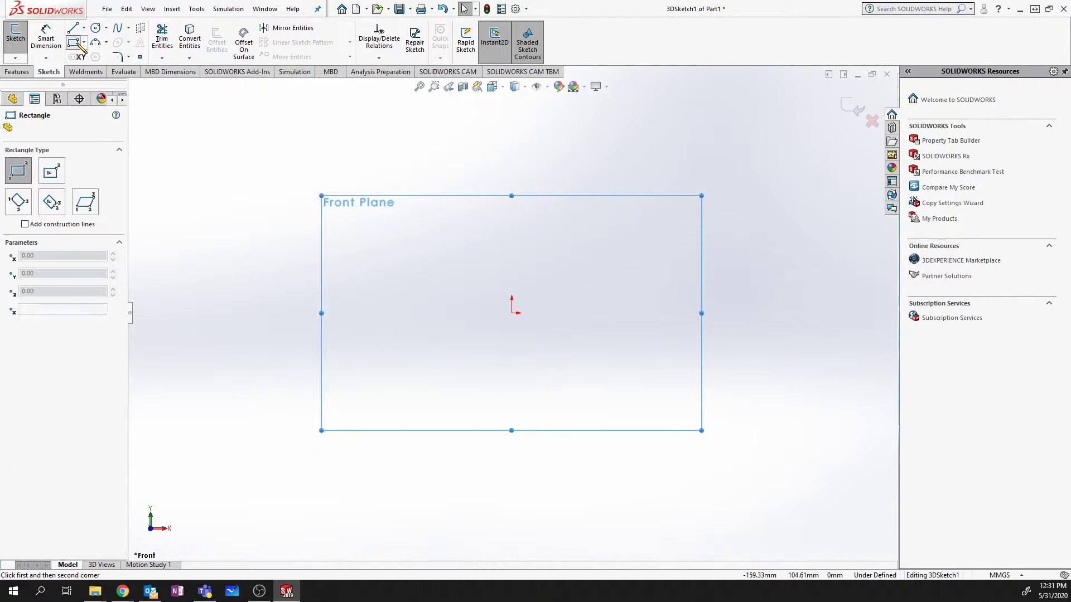
pyautogui.click(440, 244)
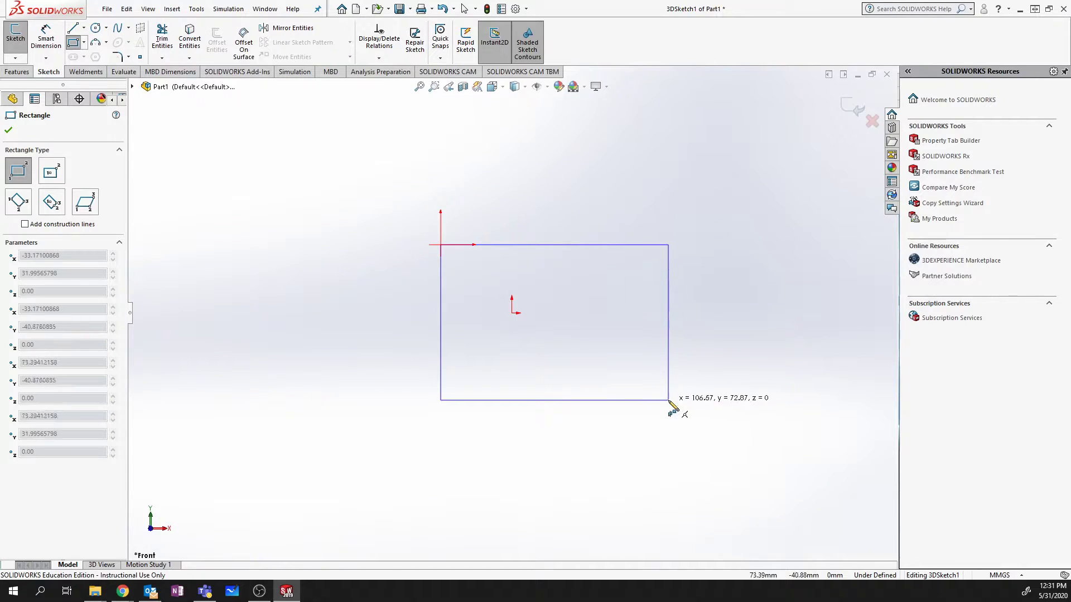
pyautogui.click(696, 405)
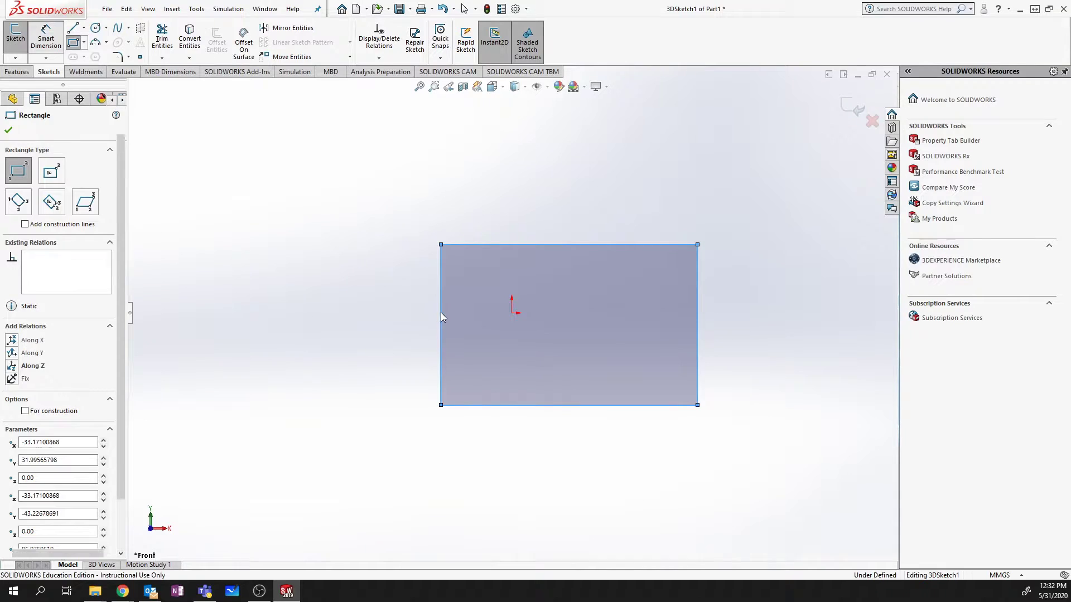
pyautogui.press('Escape')
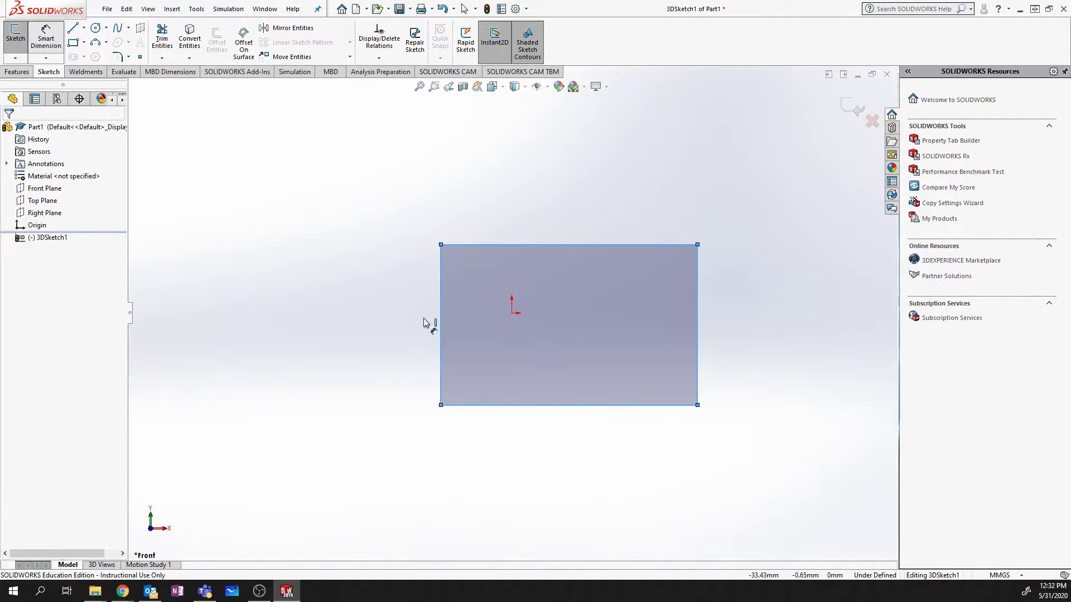
# Step: Dimension the rectangle's left vertical edge to 2500 mm
pyautogui.click(440, 326)
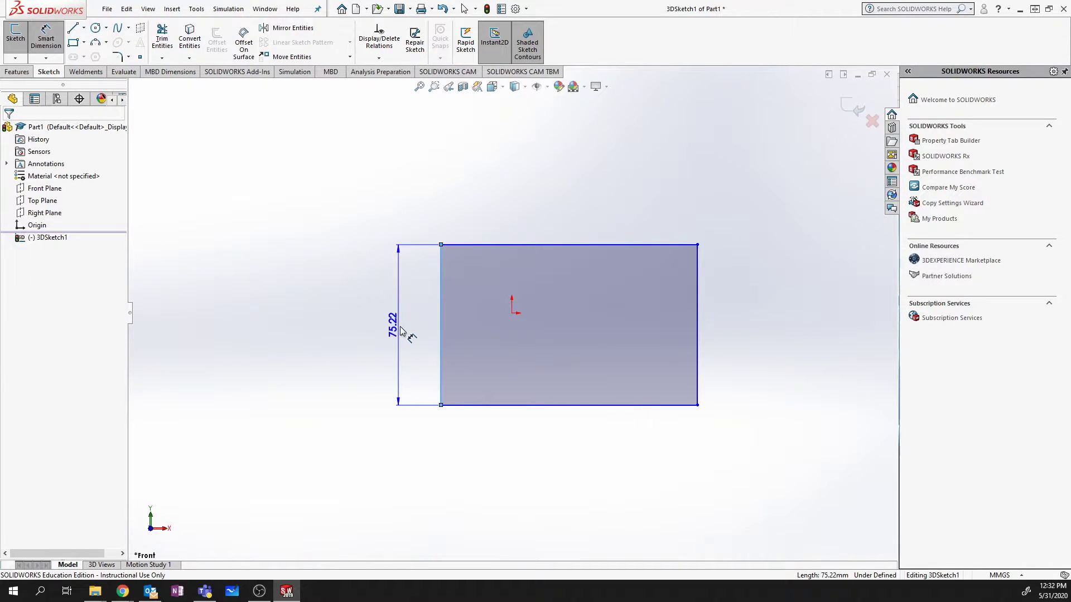
pyautogui.click(410, 336)
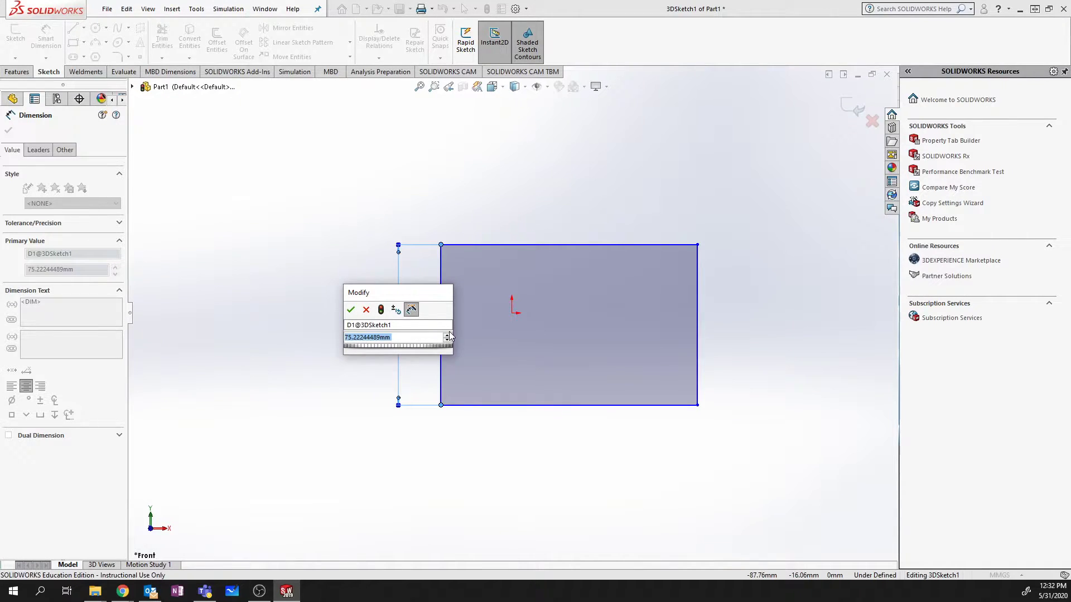
pyautogui.write('2500')
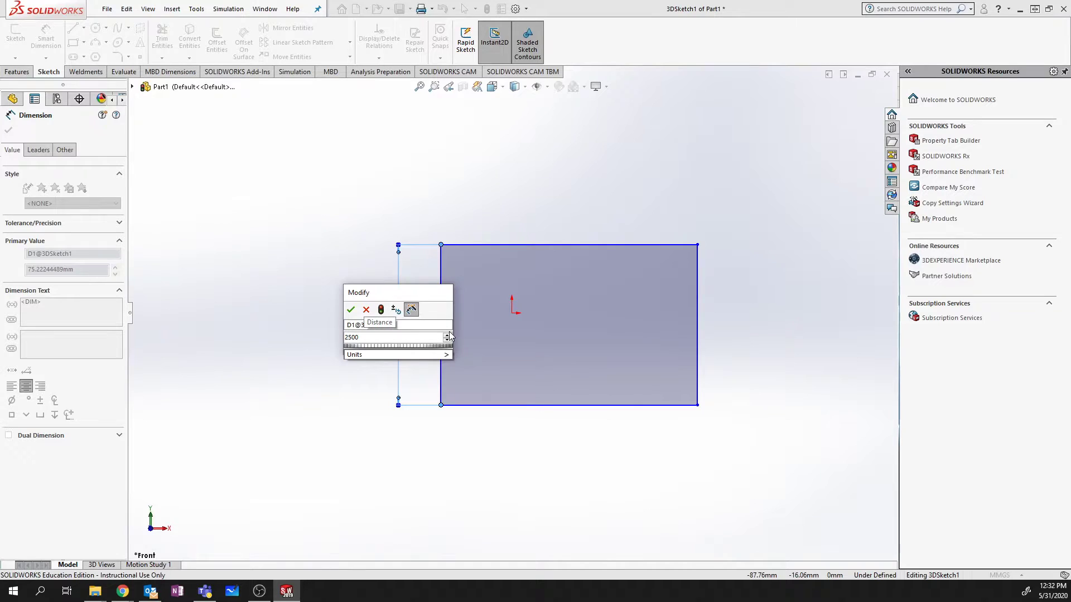
pyautogui.press('Return')
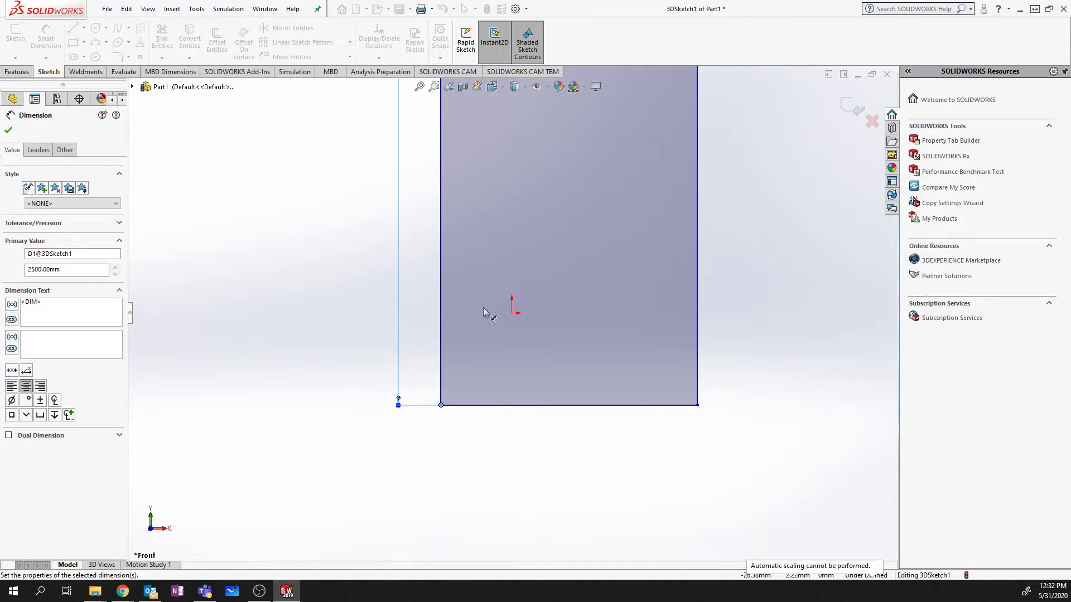
pyautogui.press('f')
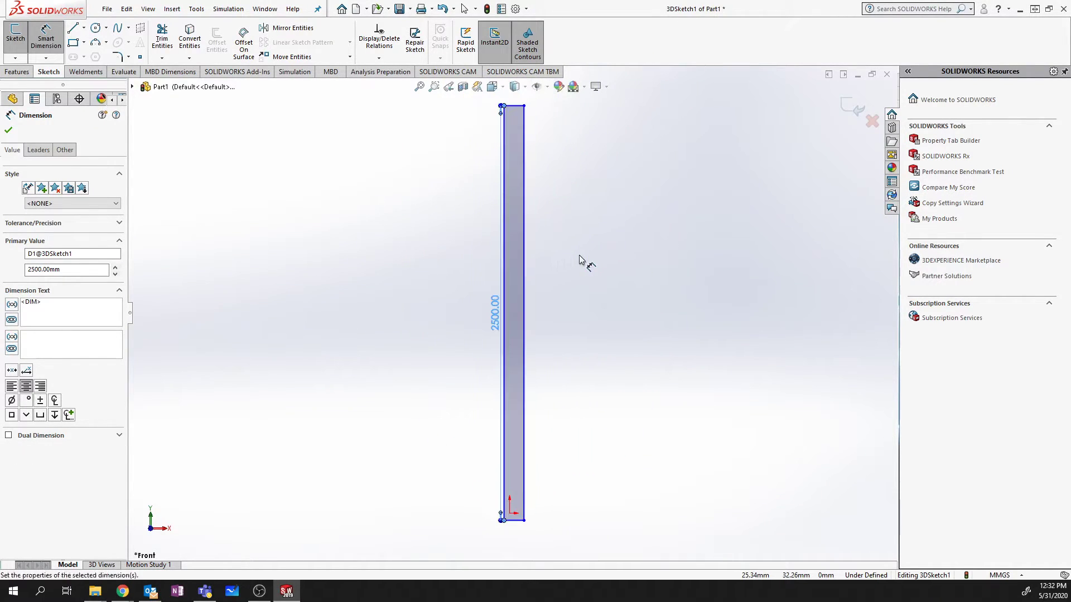
# Step: Dimension the rectangle's top horizontal edge to 3000 mm
pyautogui.click(511, 106)
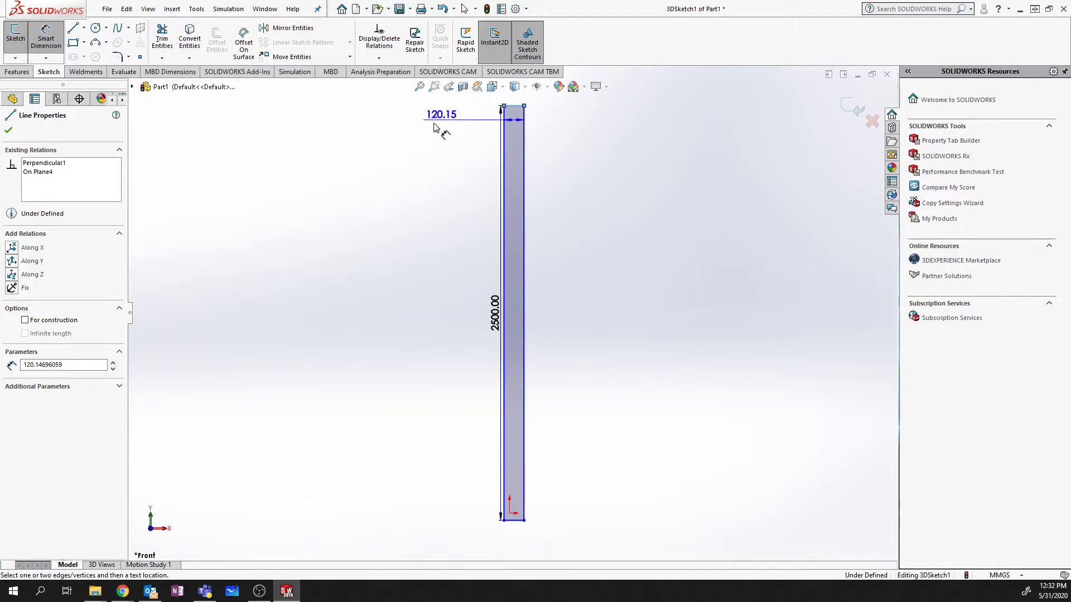
pyautogui.click(408, 125)
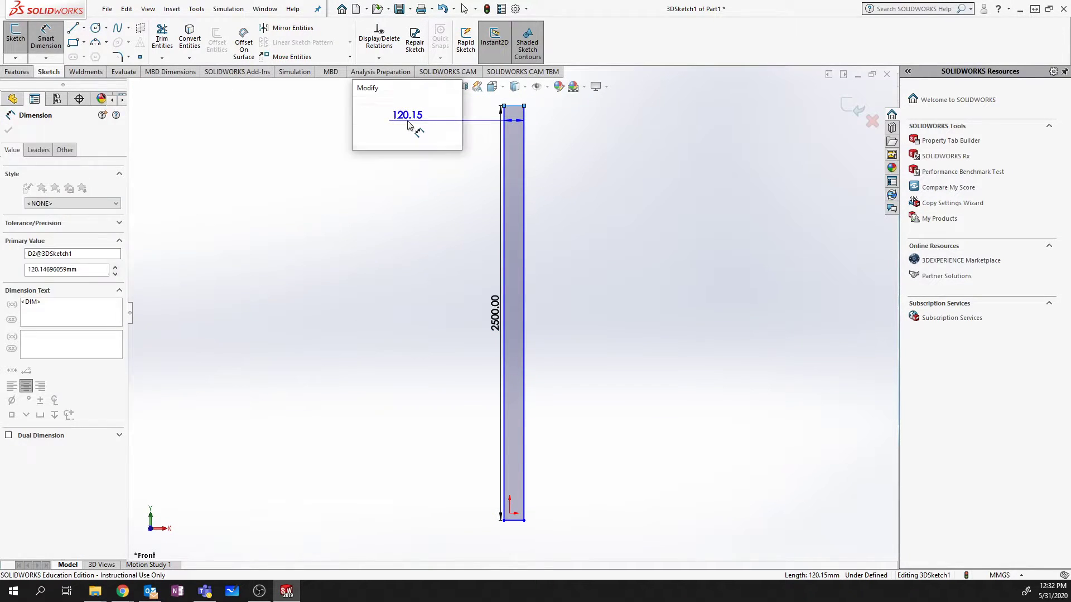
pyautogui.write('3000')
pyautogui.press('Return')
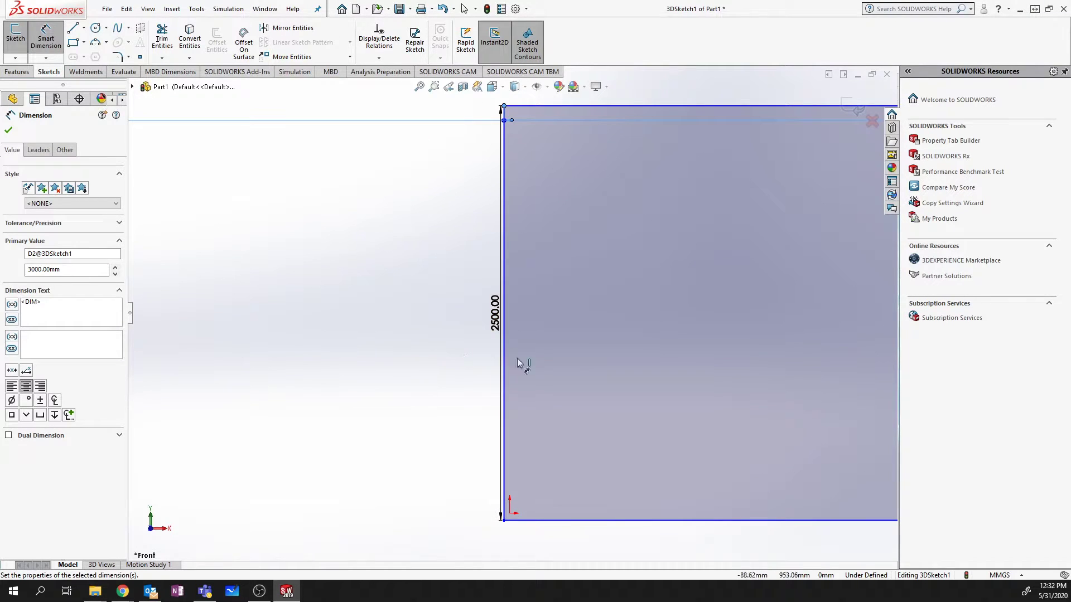
pyautogui.scroll(5, 474, 208)
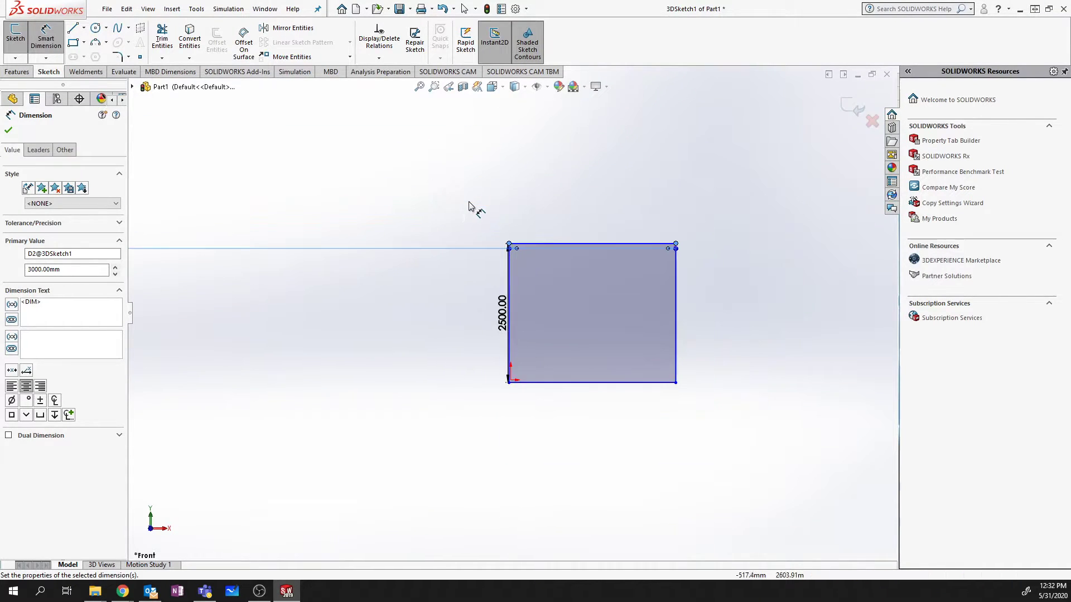
# Step: Reposition the rectangle's dimensions outside the profile, with the height beside its left edge and the width above it
pyautogui.press('z')
pyautogui.moveTo(249, 293); pyautogui.dragTo(497, 314)
pyautogui.scroll(-1, 536, 325)
pyautogui.scroll(-5, 532, 323)
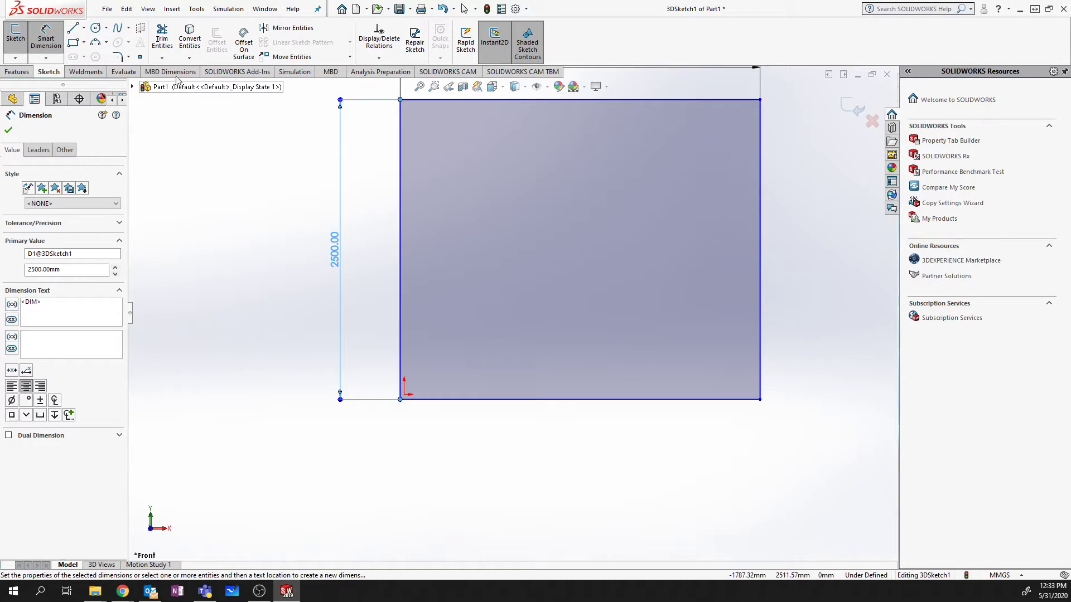
pyautogui.click(83, 28)
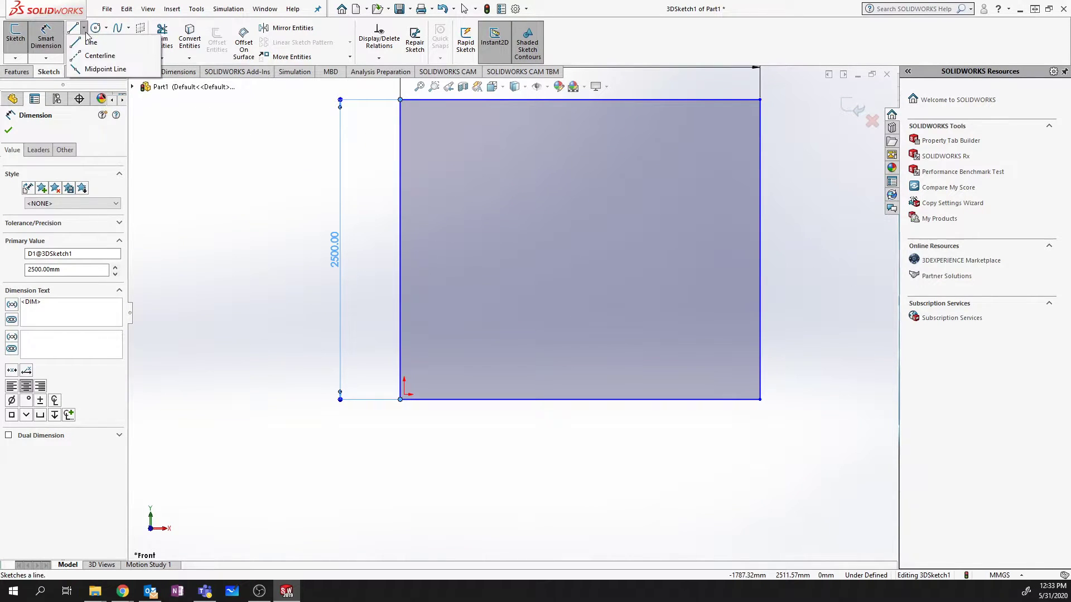
pyautogui.click(398, 160)
pyautogui.click(379, 135)
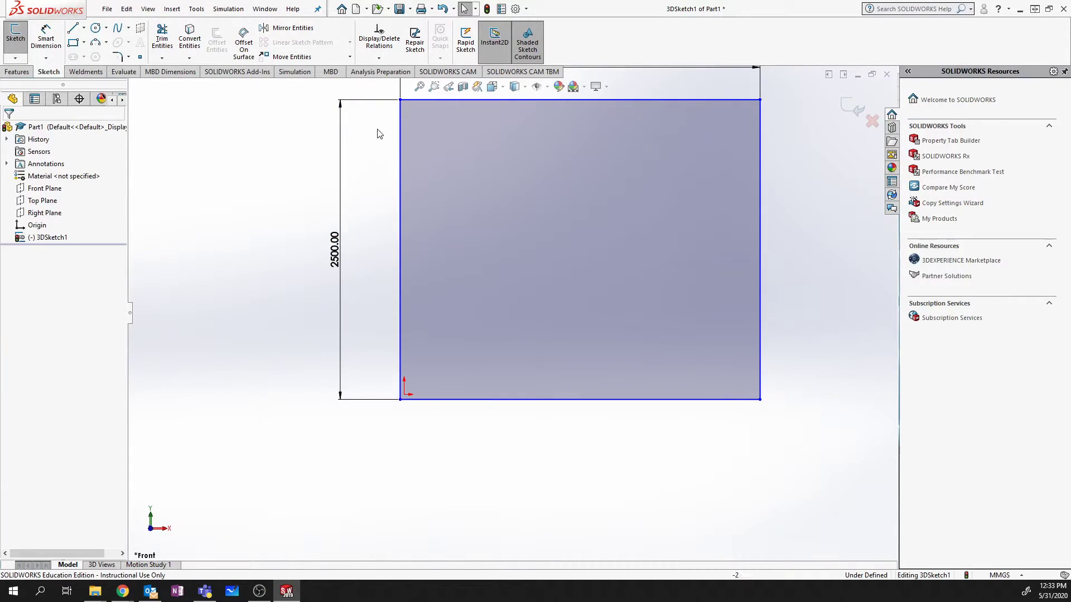
# Step: Convert all four lines of the rectangle to construction geometry
pyautogui.moveTo(364, 83); pyautogui.dragTo(785, 435)
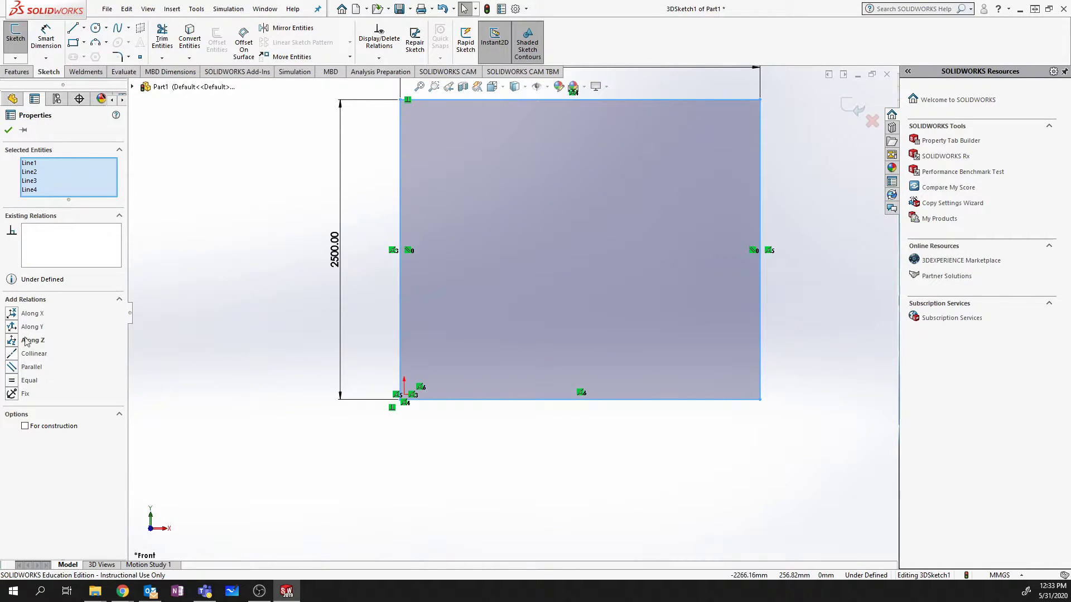
pyautogui.click(25, 426)
pyautogui.click(366, 230)
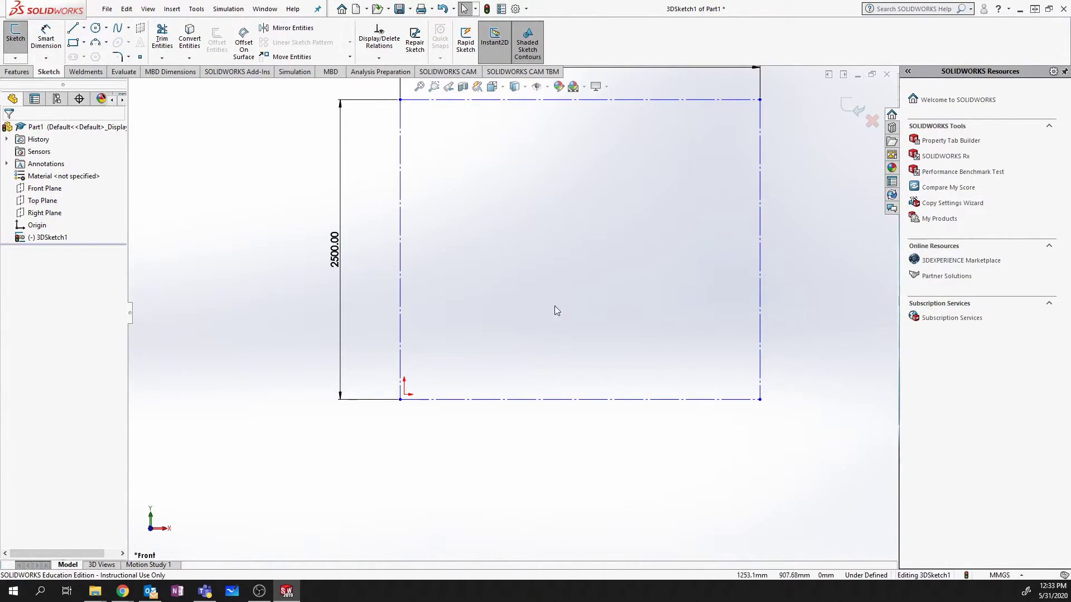
# Step: Sketch a horizontal centerline joining the midpoints of the rectangle's left and right edges
pyautogui.click(83, 28)
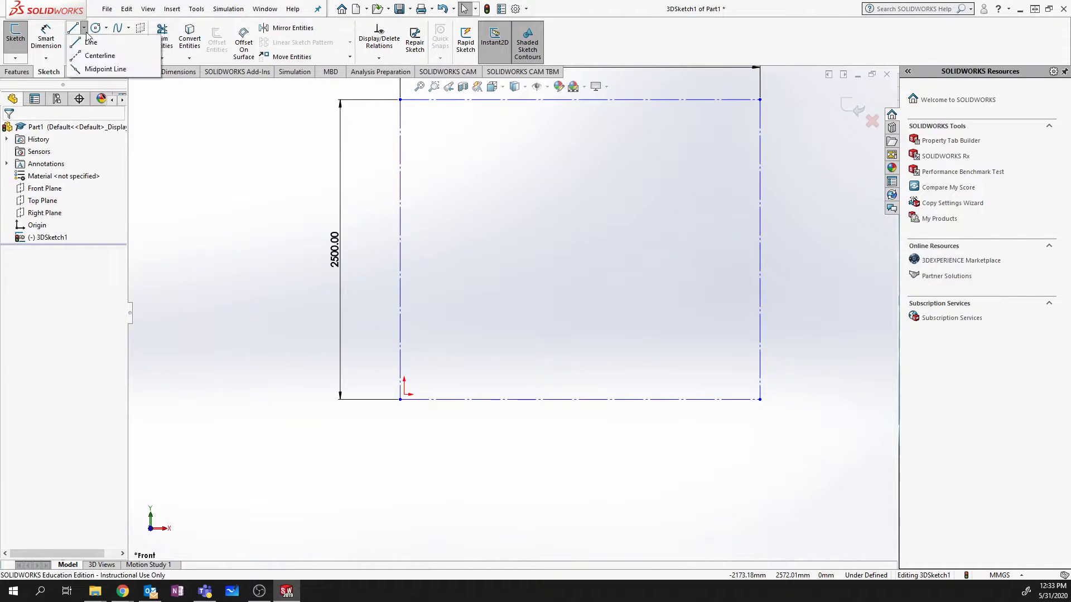
pyautogui.click(89, 56)
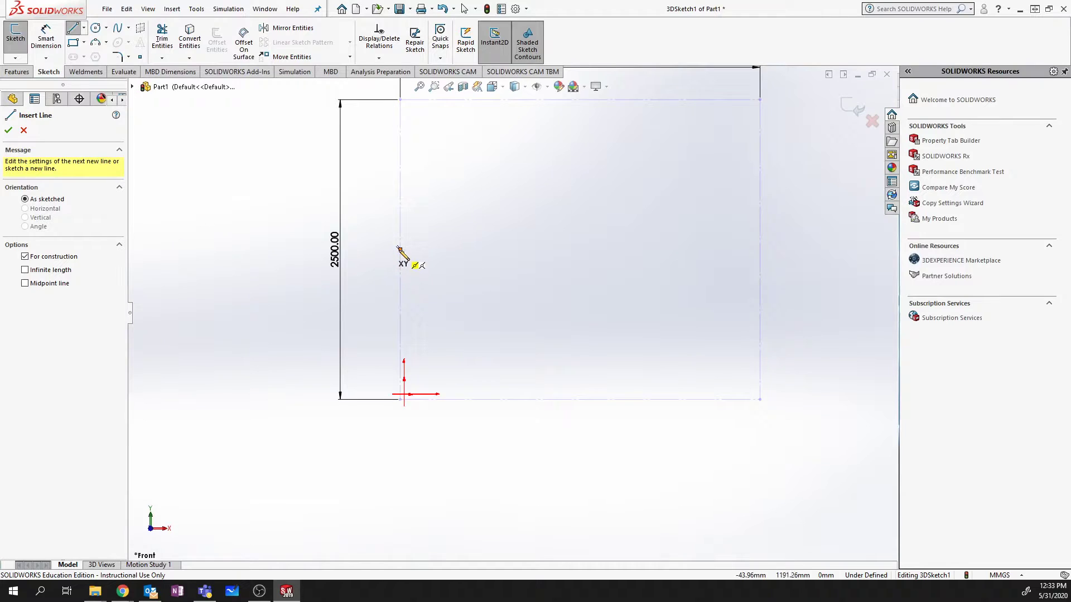
pyautogui.click(401, 251)
pyautogui.click(759, 249)
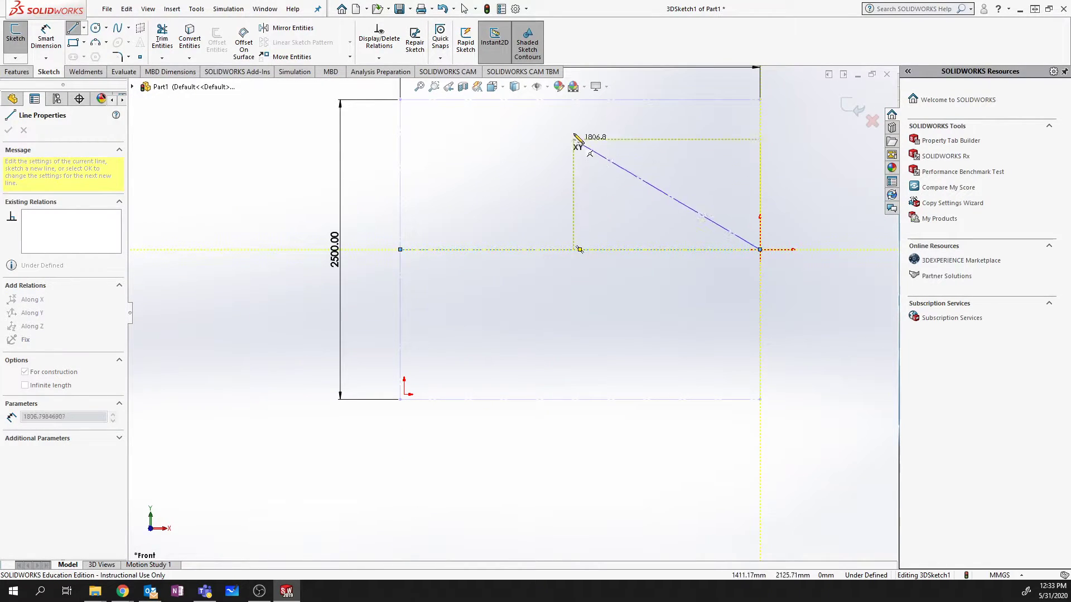
pyautogui.click(580, 100)
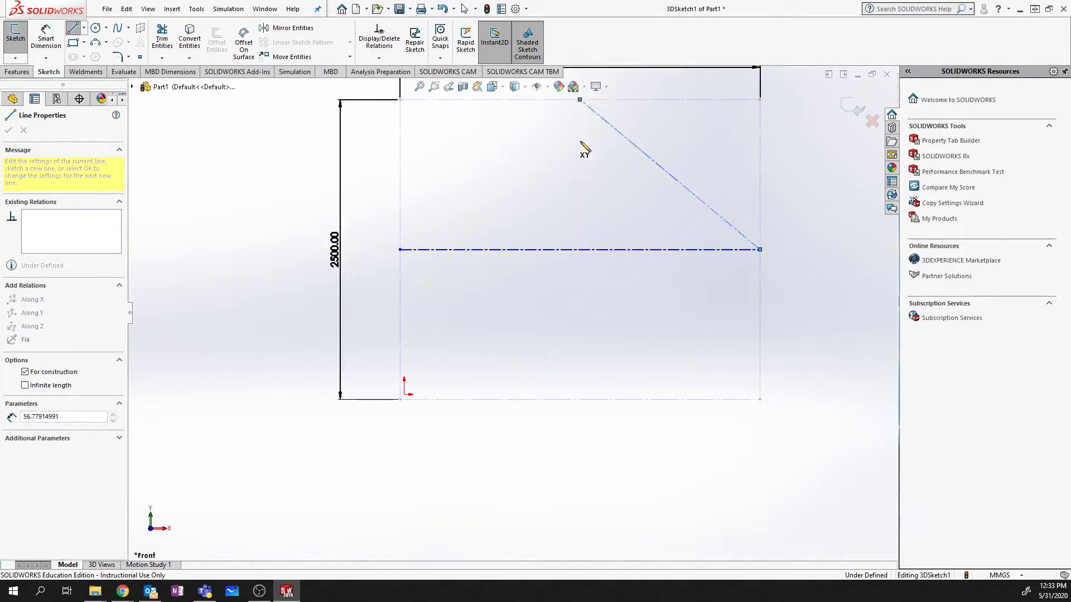
pyautogui.click(579, 399)
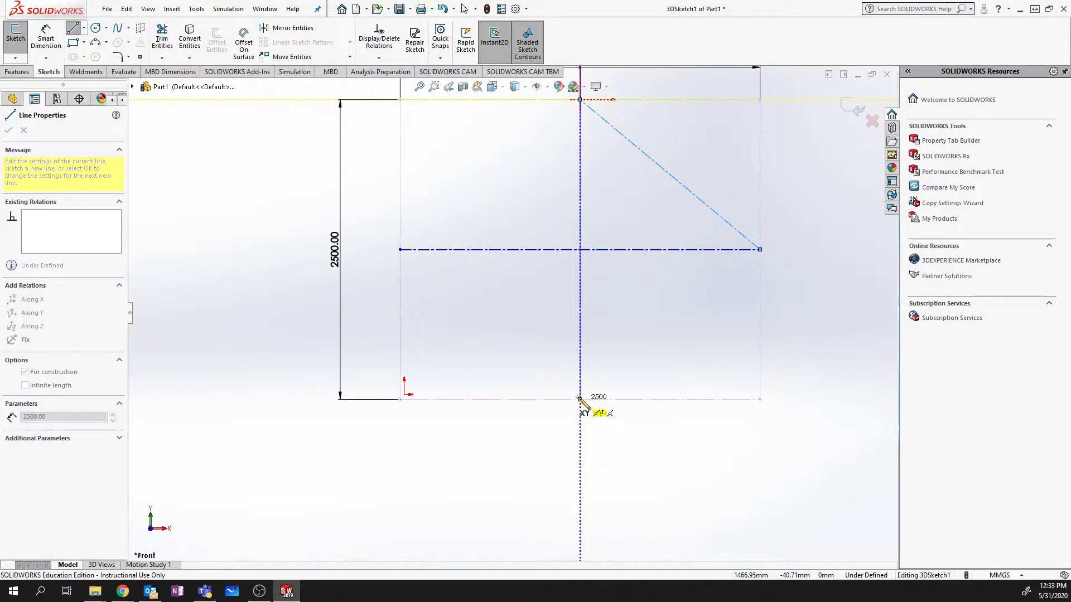
pyautogui.press('Escape')
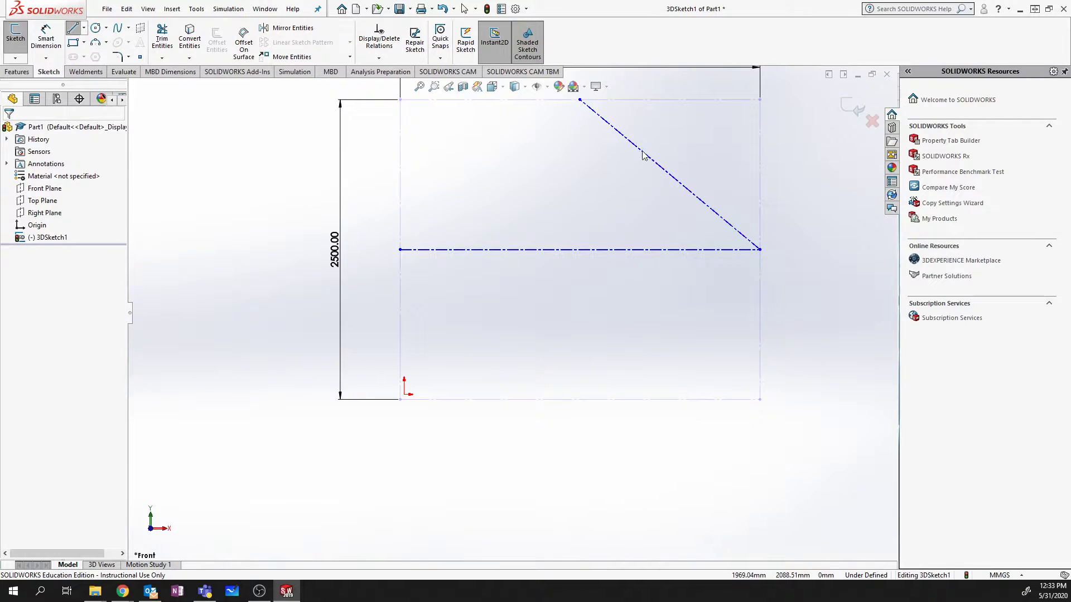
pyautogui.click(642, 154)
pyautogui.press('Delete')
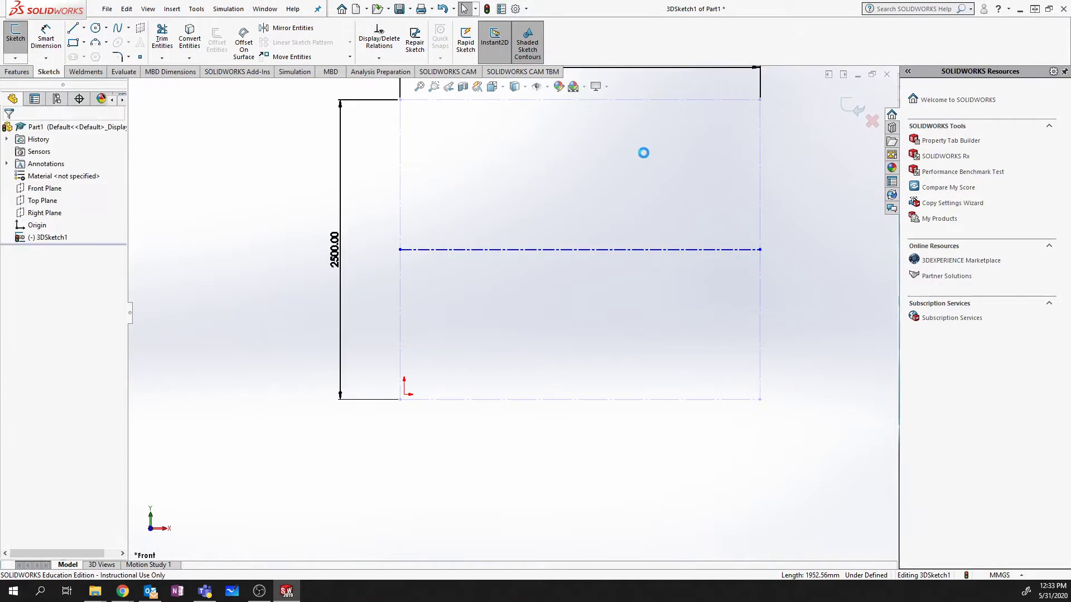
# Step: Make the horizontal centerline coincident with the origin, and slide the rectangle left until its right edge is about 2251 mm from the origin
pyautogui.click(607, 252)
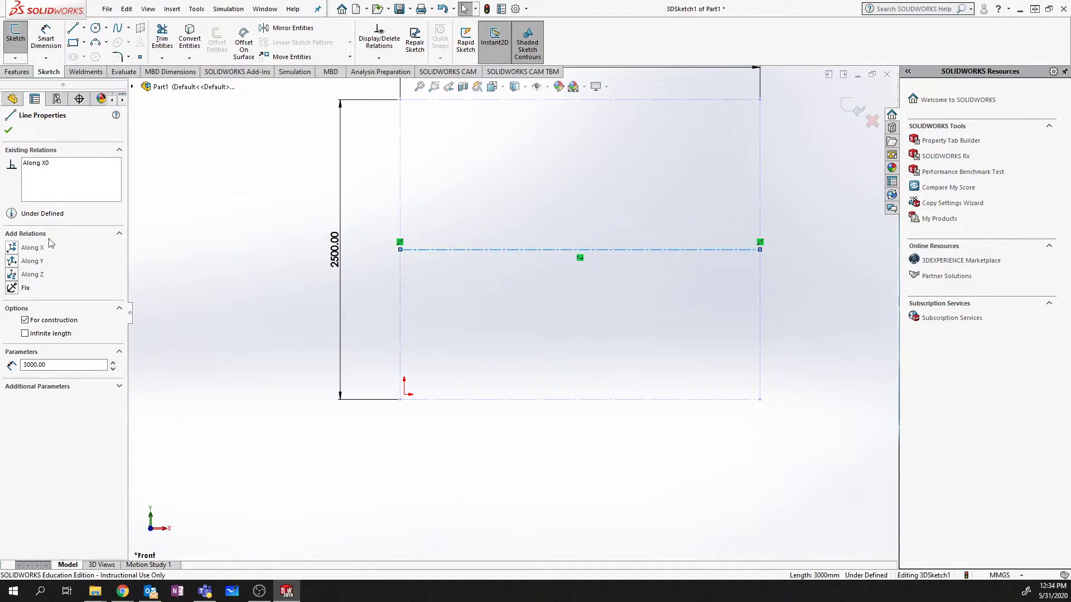
pyautogui.keyDown('ctrl'); pyautogui.click(404, 395); pyautogui.keyUp('ctrl')
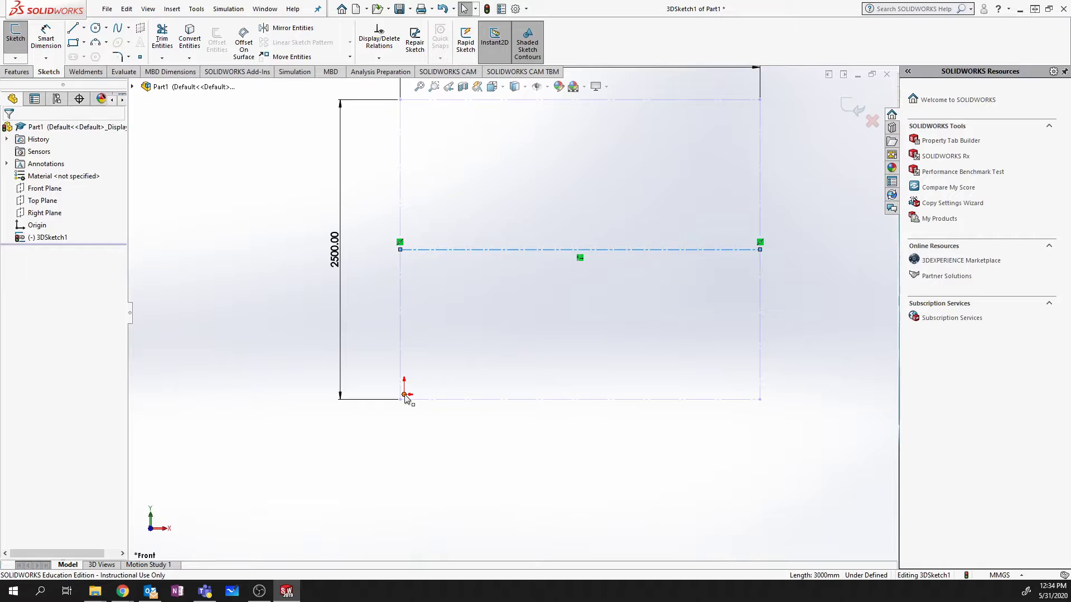
pyautogui.click(37, 326)
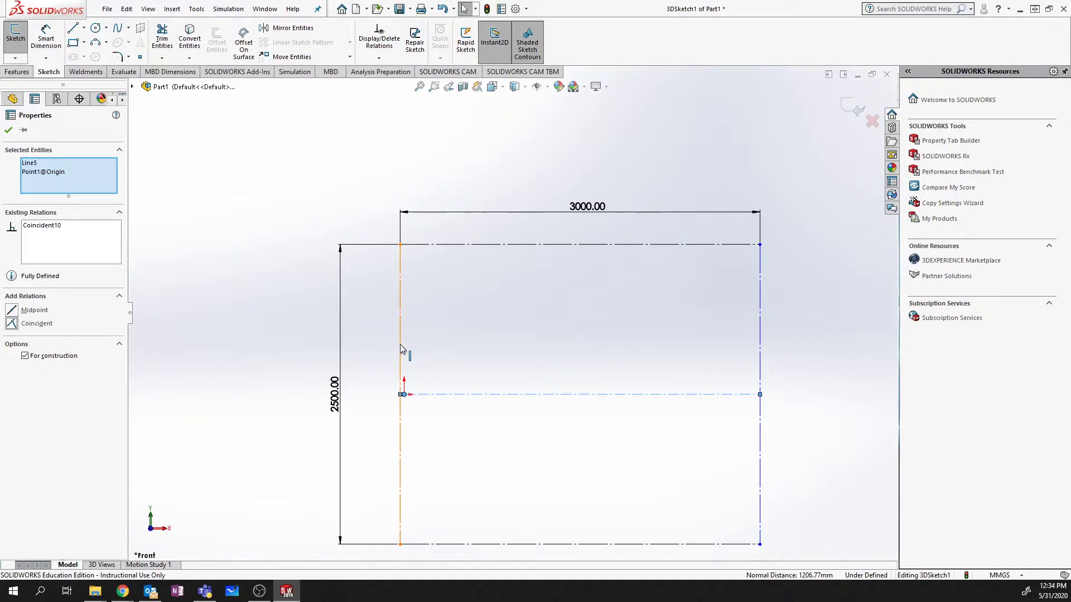
pyautogui.click(373, 312)
pyautogui.moveTo(398, 308); pyautogui.dragTo(283, 313)
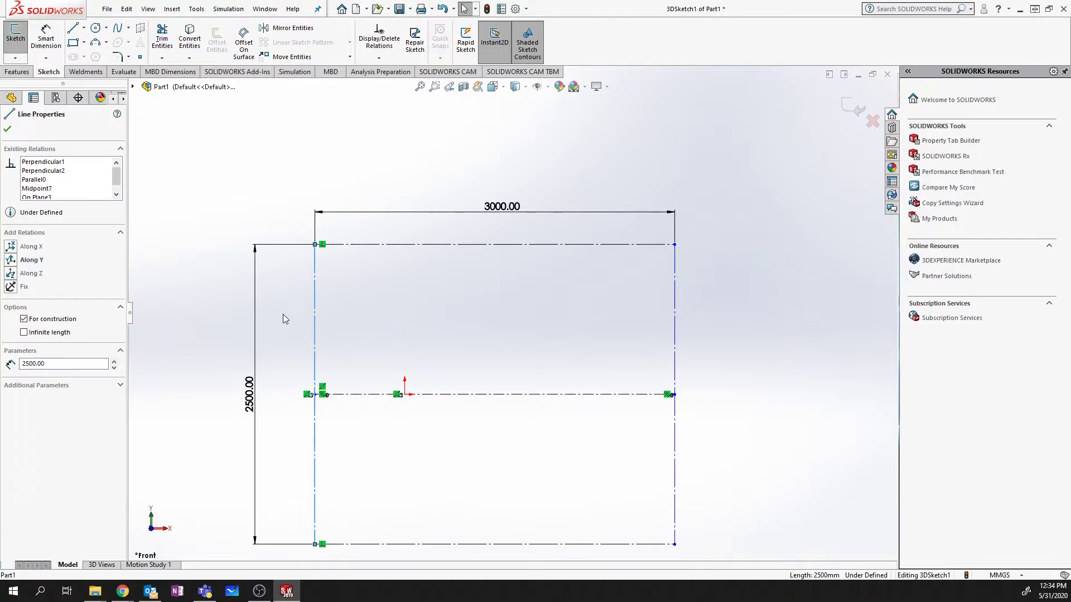
# Step: Dimension the horizontal distance from the origin to the rectangle's right edge as 2500 mm
pyautogui.click(56, 35)
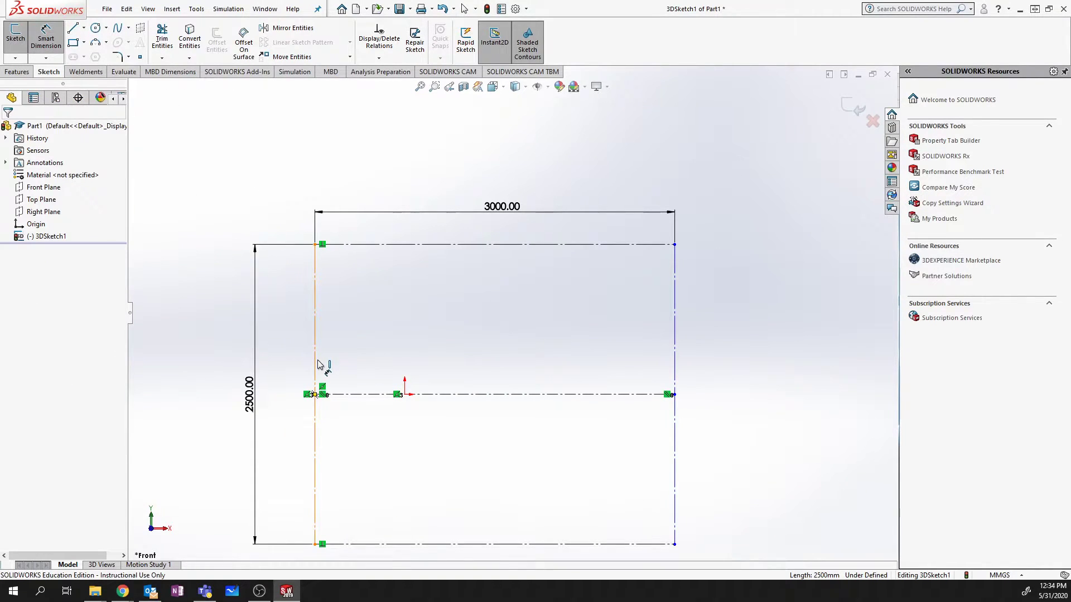
pyautogui.click(675, 351)
pyautogui.click(405, 394)
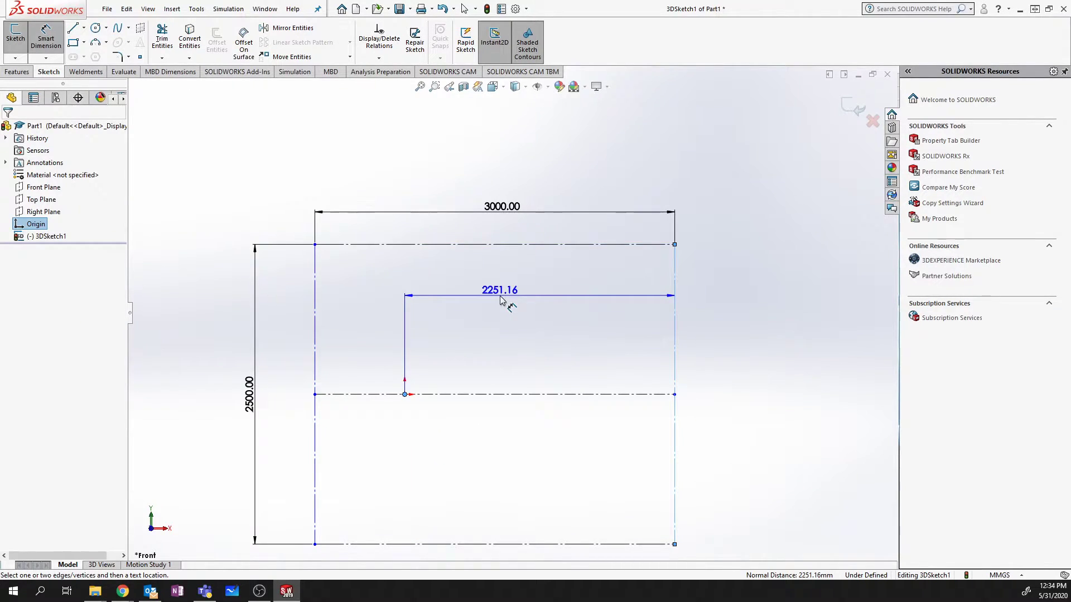
pyautogui.click(505, 299)
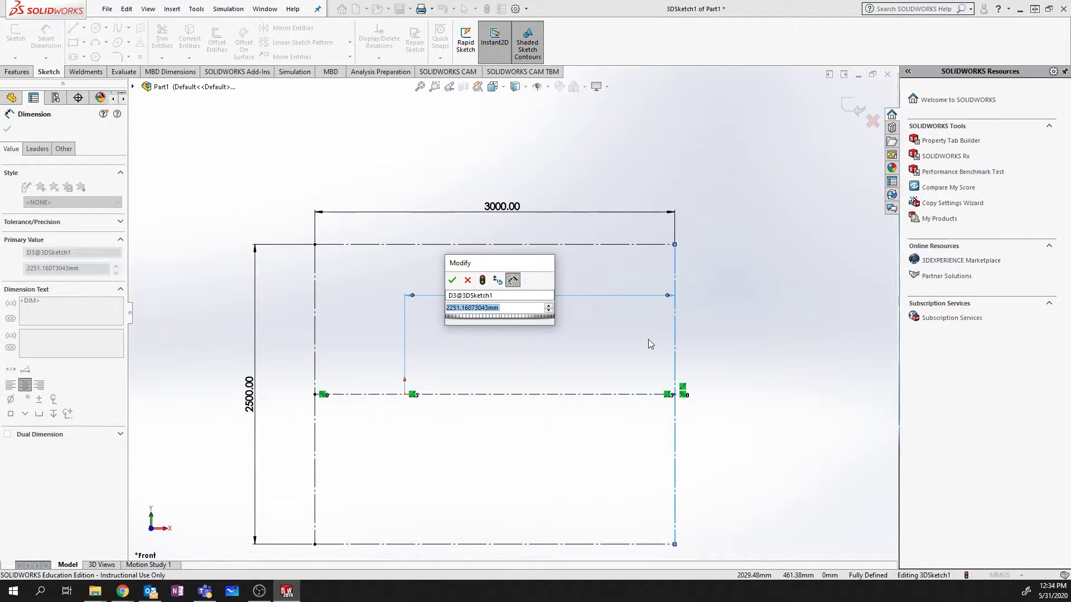
pyautogui.write('2500')
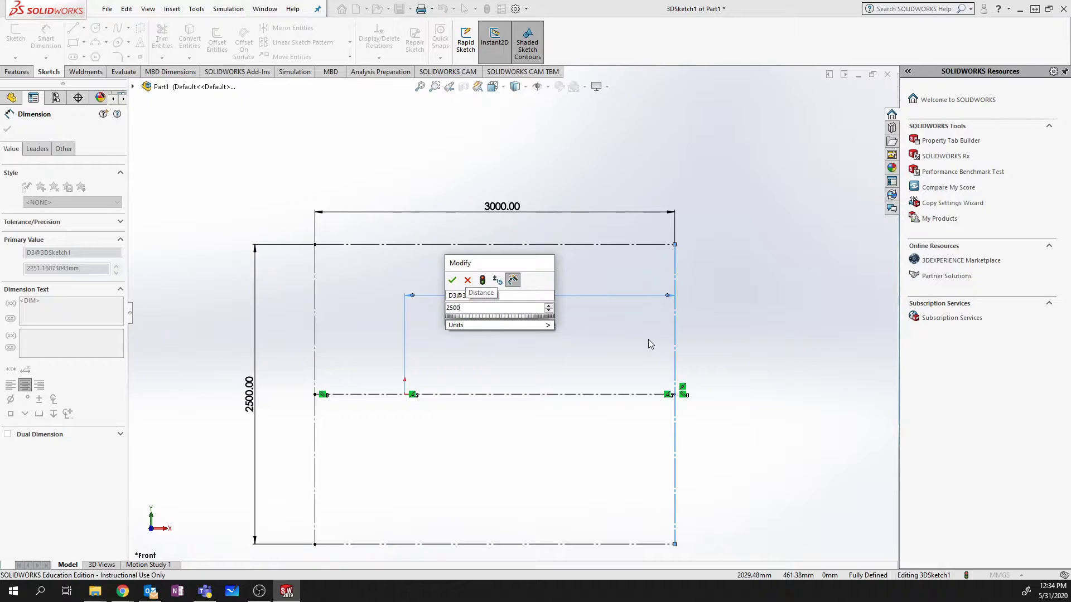
pyautogui.press('Return')
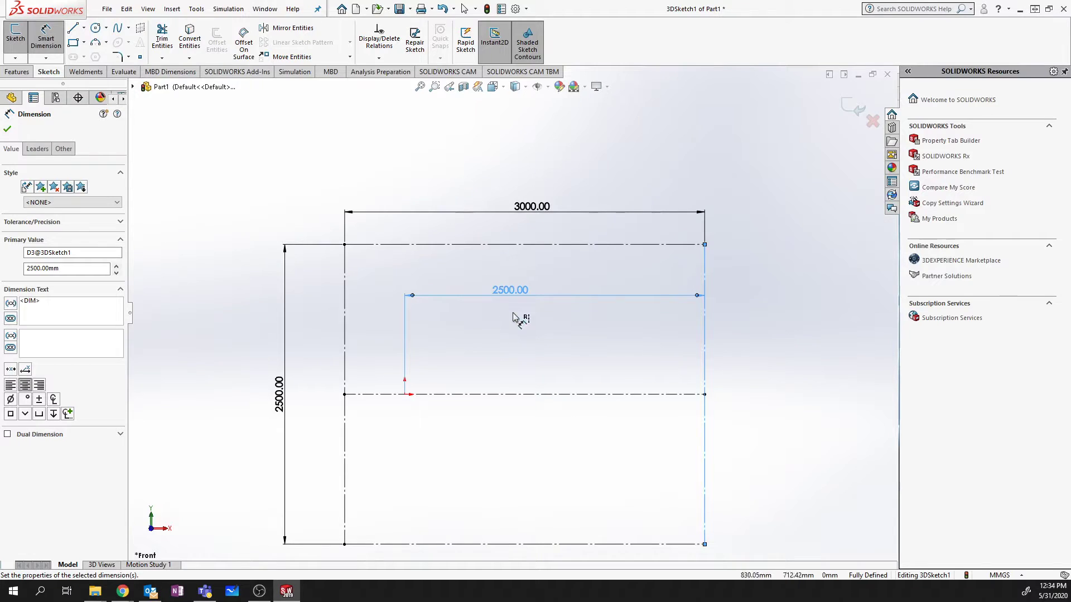
# Step: Change the distance between the origin and the rectangle's right edge to 2250 mm
pyautogui.doubleClick(510, 290)
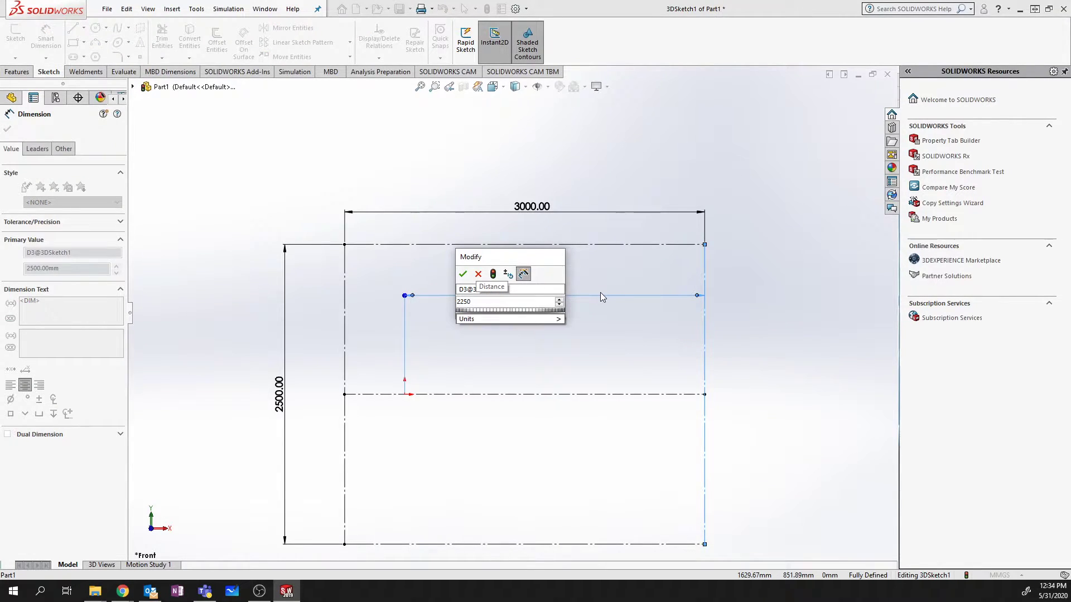
pyautogui.press('Return')
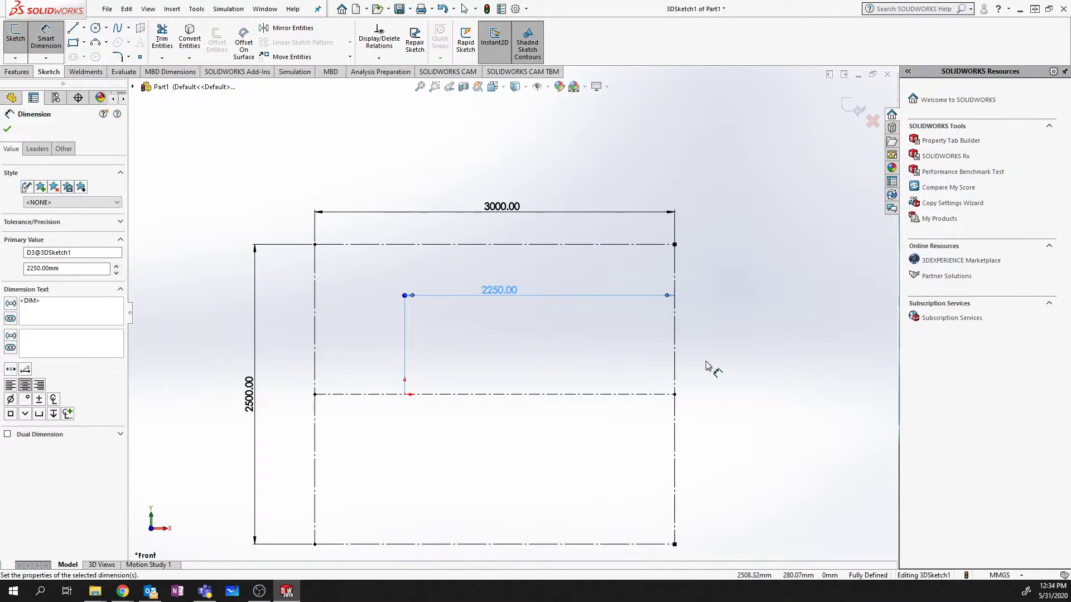
pyautogui.press('Escape')
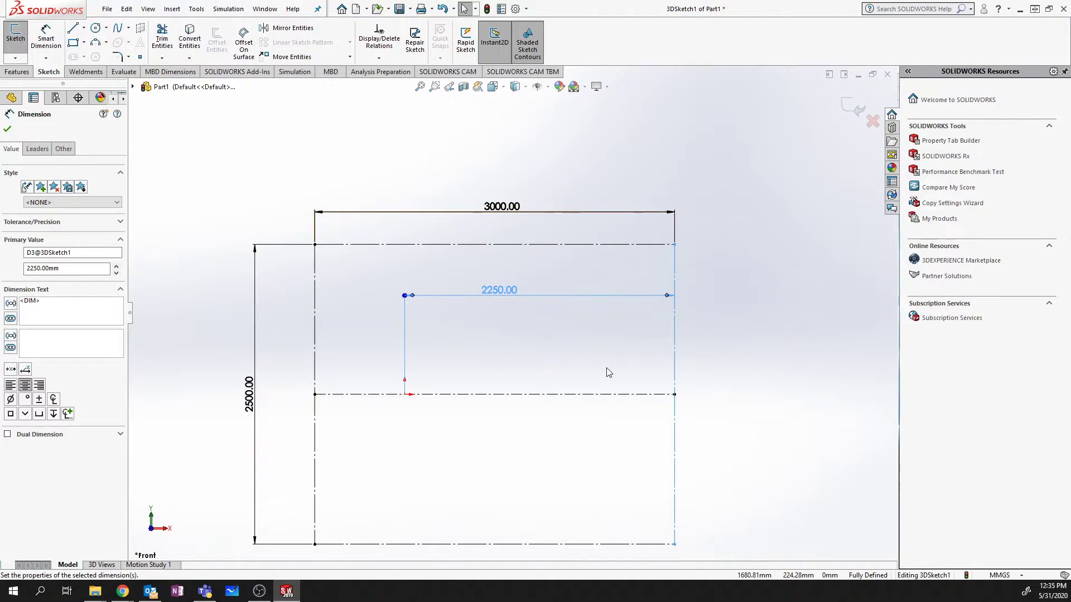
pyautogui.click(8, 130)
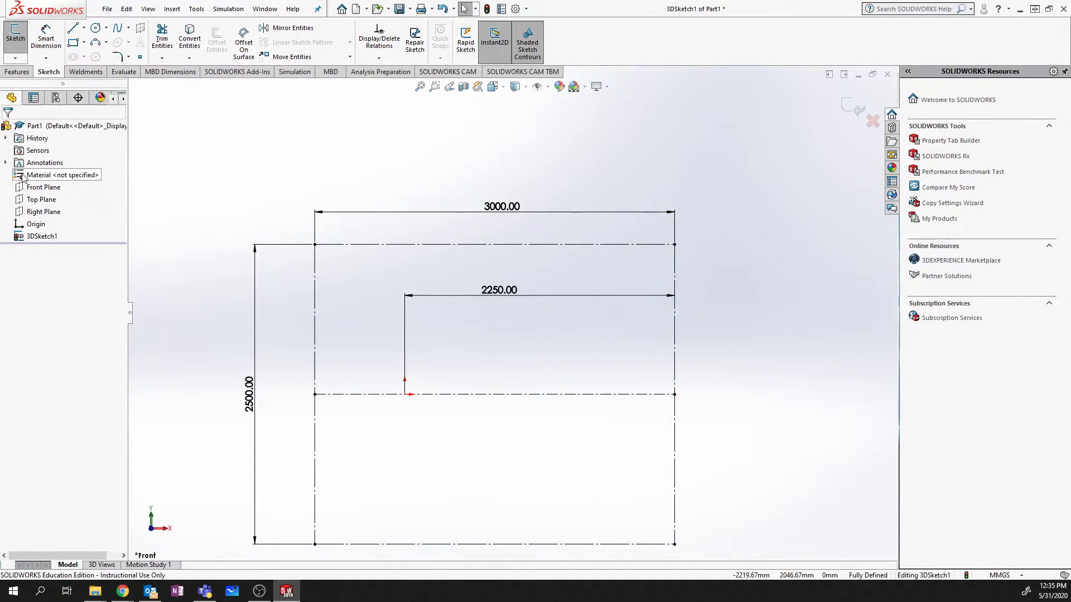
# Step: Sketch three connected YZ lines from the rectangle's top right corner: about 1641 mm along Z, down, and back about 1657 mm to the bottom right corner
pyautogui.click(40, 213)
pyautogui.click(84, 195)
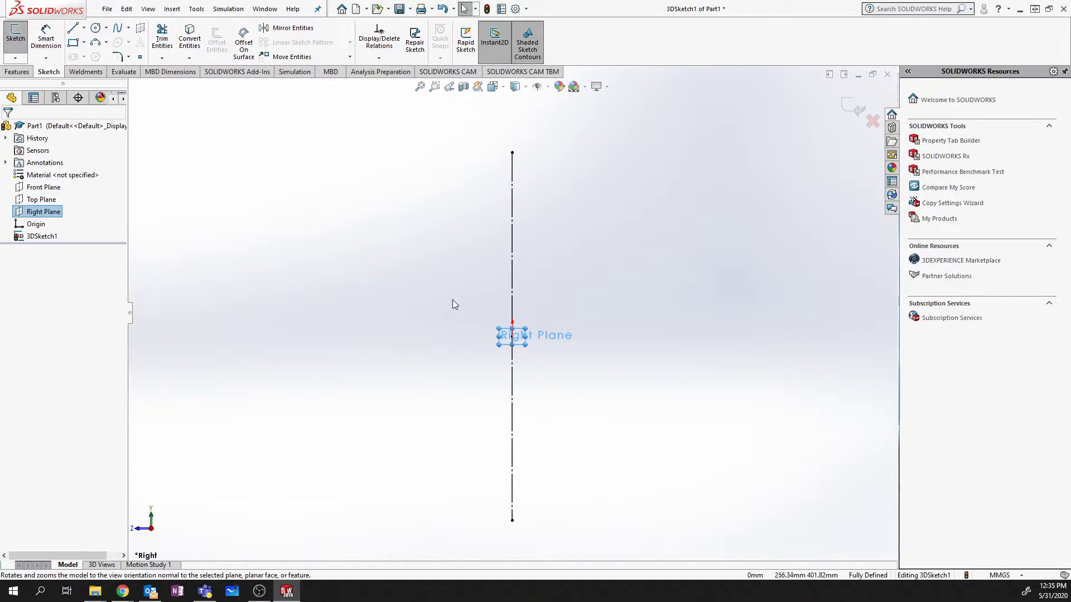
pyautogui.moveTo(455, 309)
pyautogui.mouseDown(button='middle')
pyautogui.moveTo(472, 308)
pyautogui.moveTo(454, 311)
pyautogui.moveTo(459, 335)
pyautogui.mouseUp(button='middle')
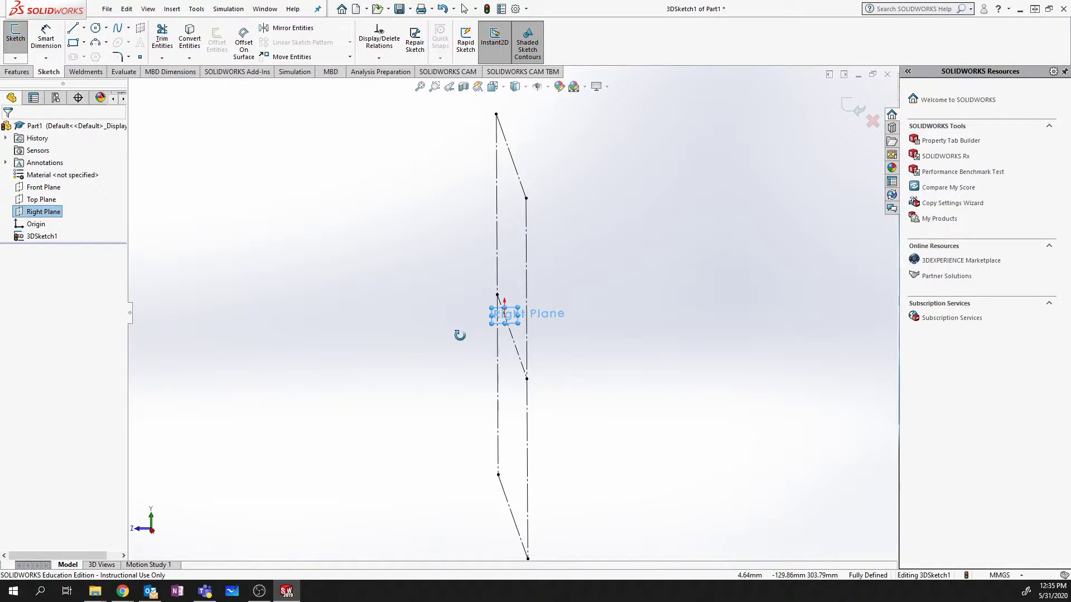
pyautogui.rightClick(461, 340)
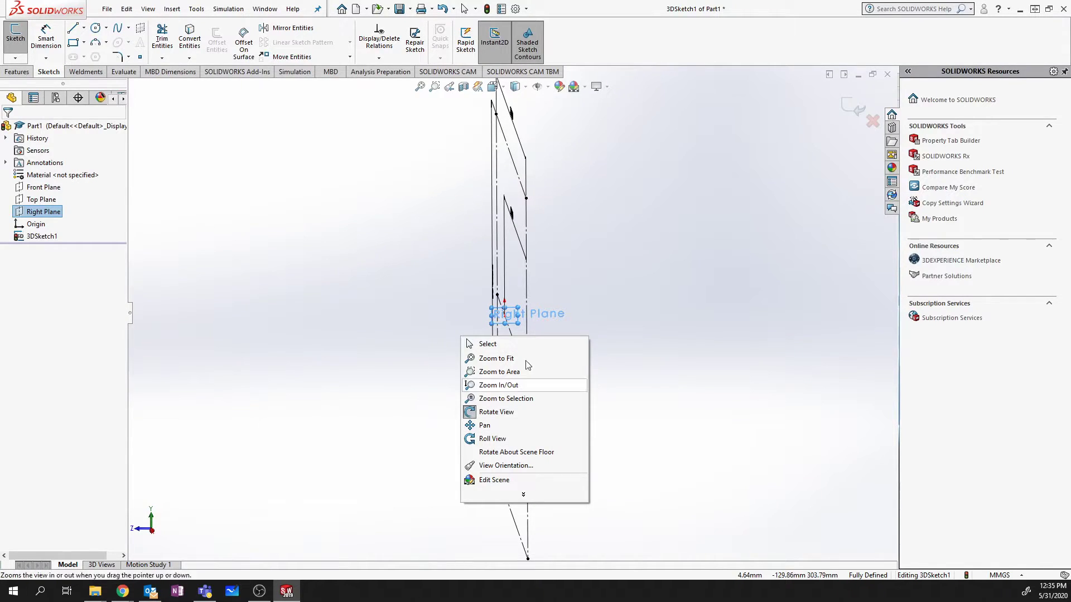
pyautogui.click(404, 344)
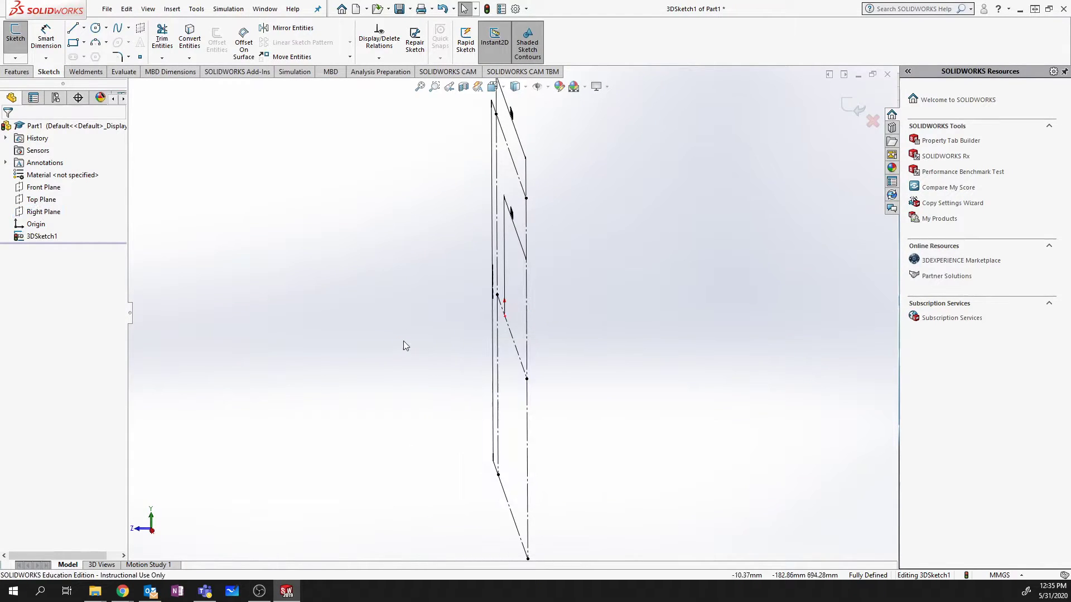
pyautogui.click(75, 30)
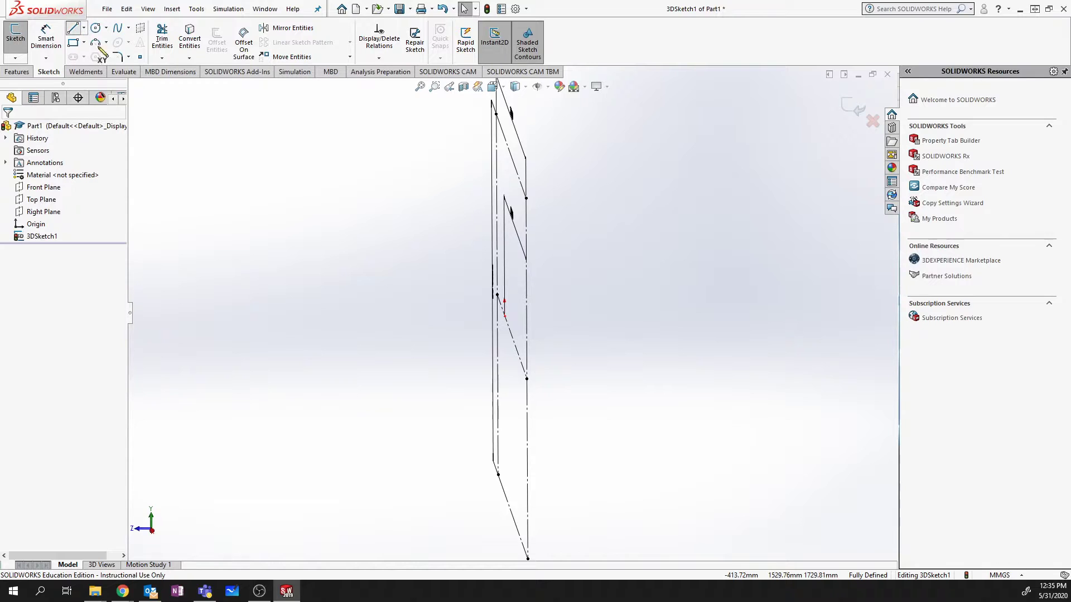
pyautogui.click(526, 199)
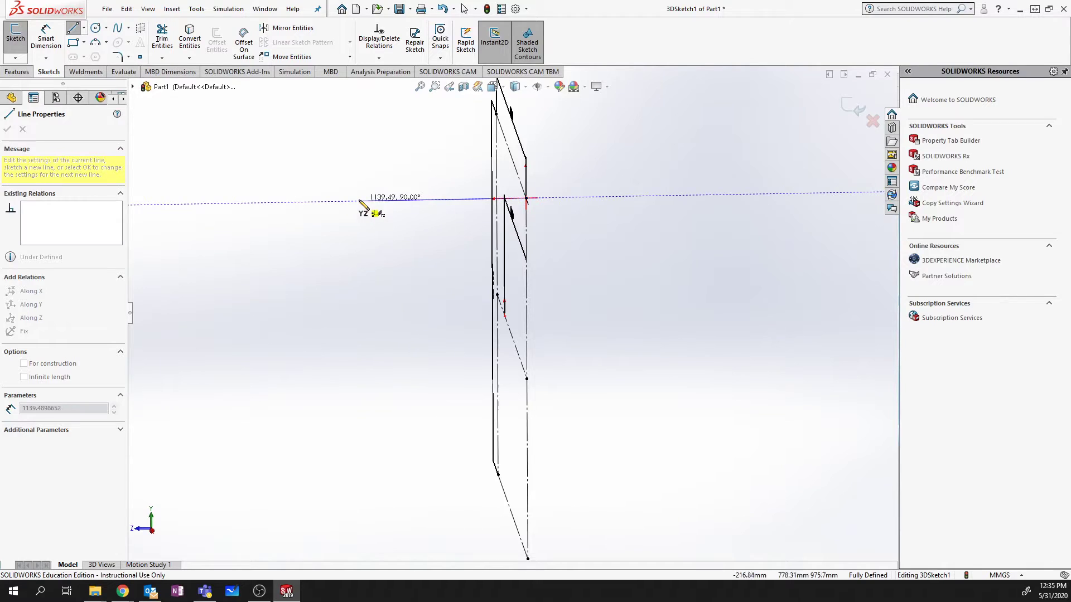
pyautogui.click(284, 203)
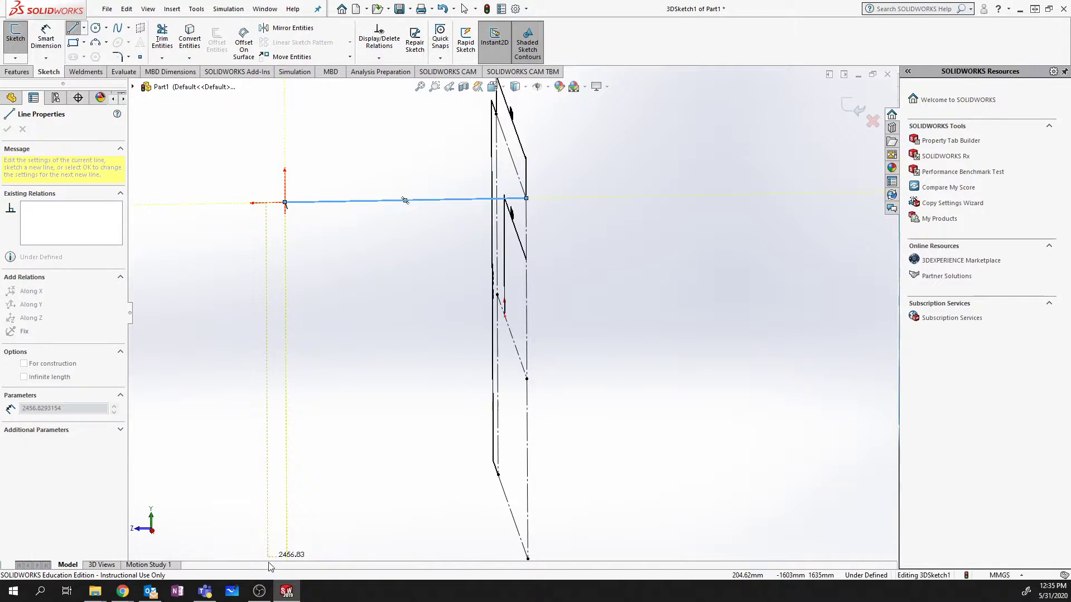
pyautogui.click(286, 530)
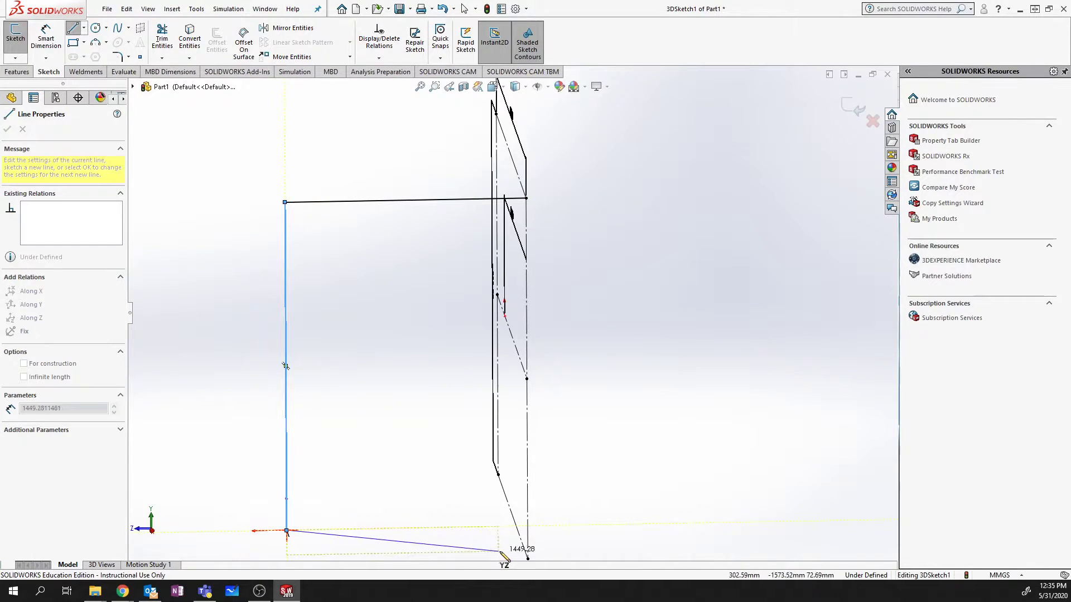
pyautogui.click(528, 558)
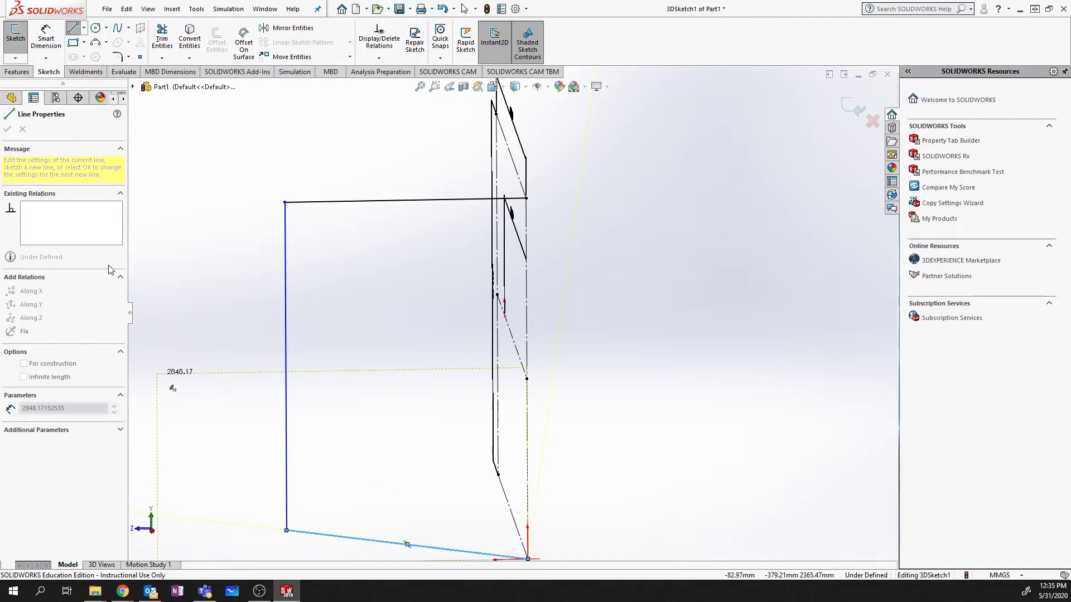
pyautogui.press('Escape')
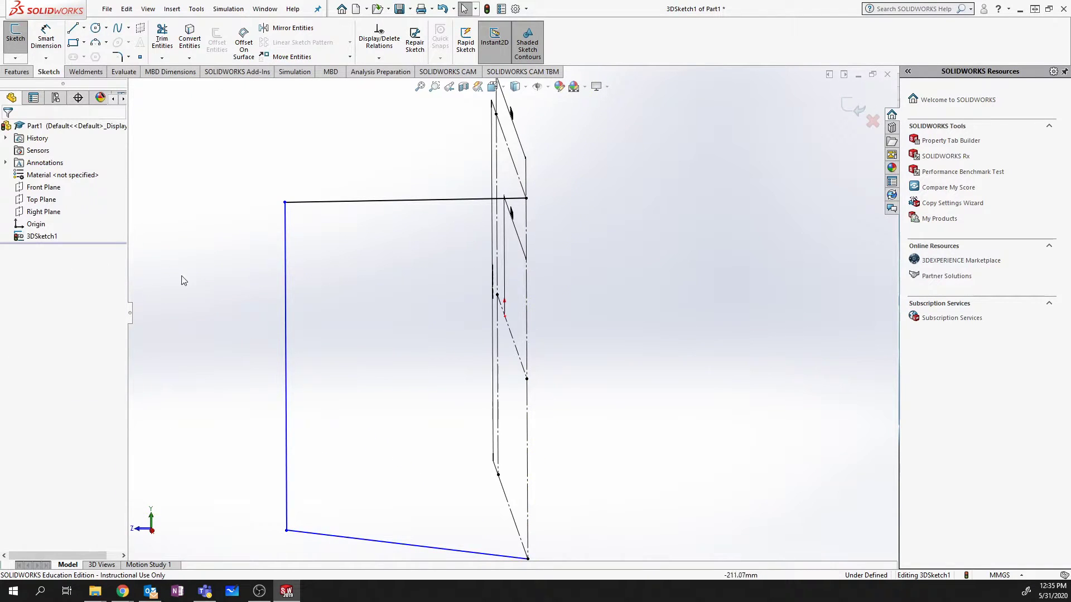
# Step: Apply an Along Z relation to the lower line that ends at the rectangle's bottom right corner
pyautogui.click(320, 205)
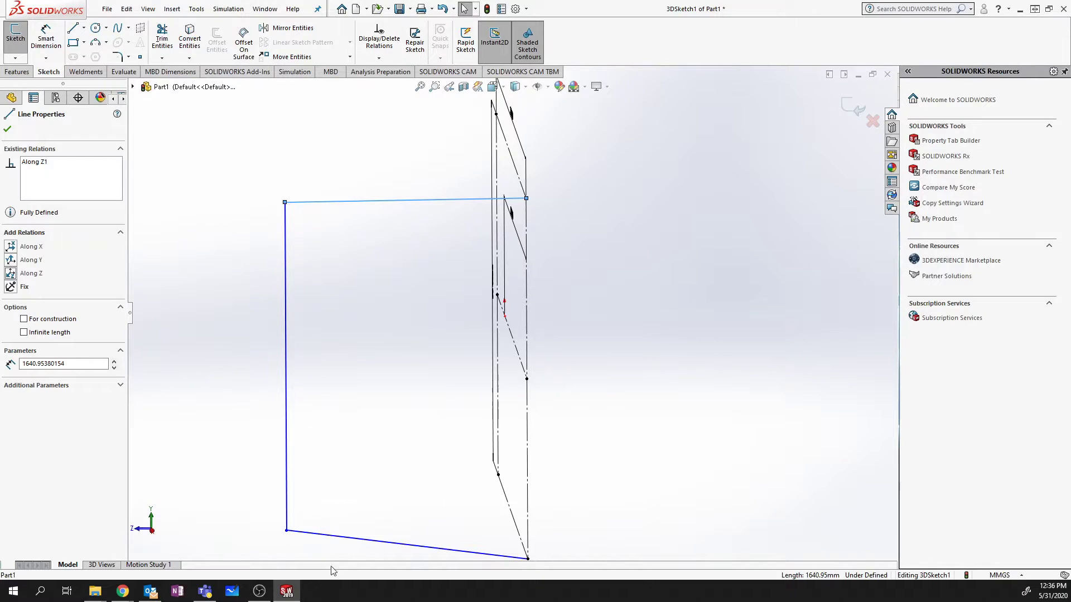
pyautogui.click(353, 538)
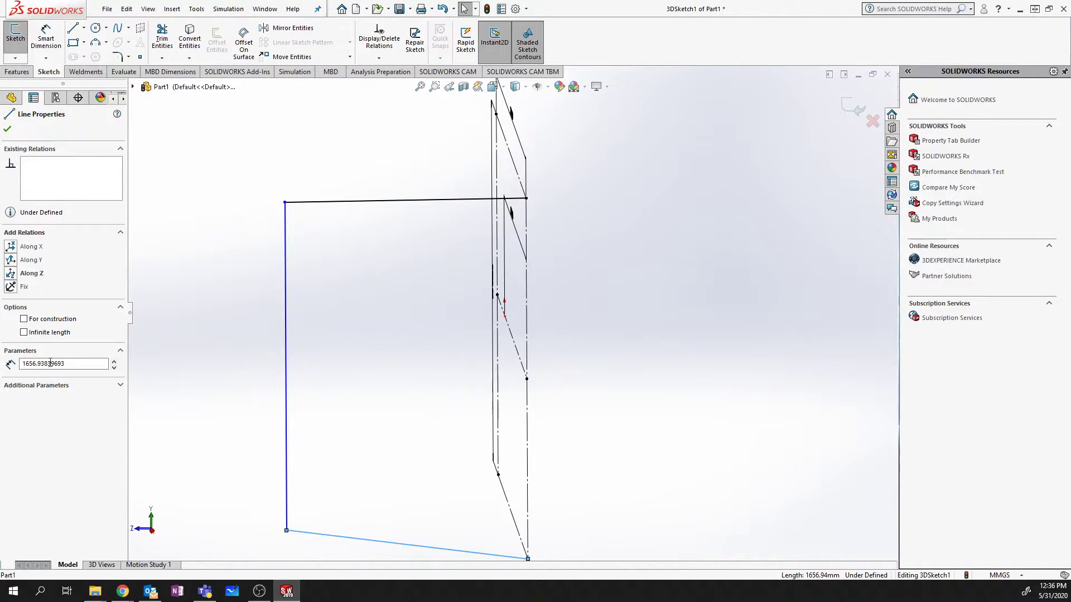
pyautogui.click(10, 273)
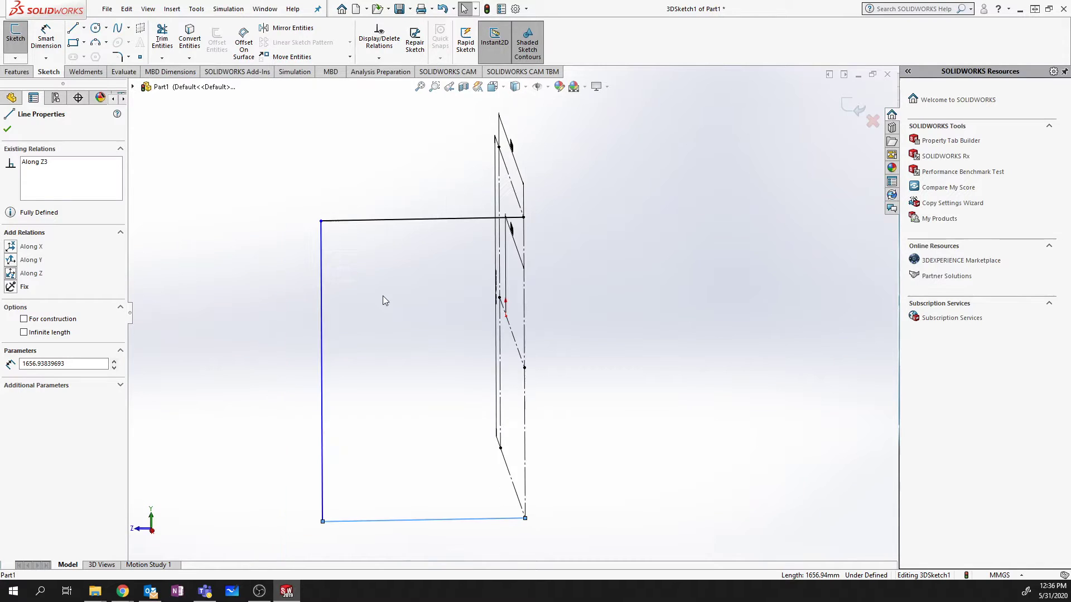
pyautogui.click(320, 292)
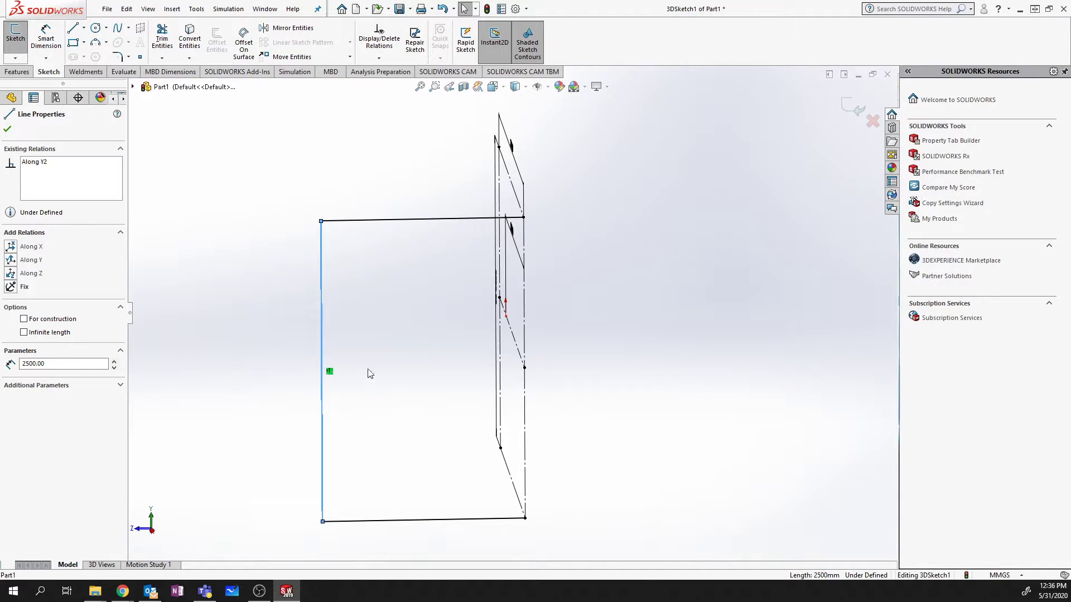
pyautogui.click(394, 219)
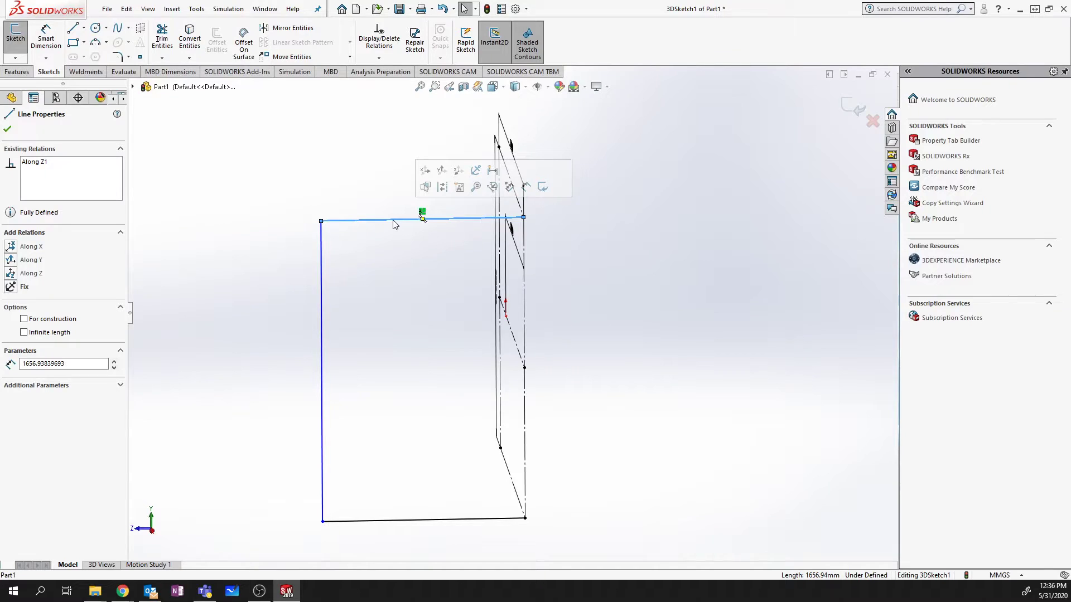
pyautogui.click(417, 403)
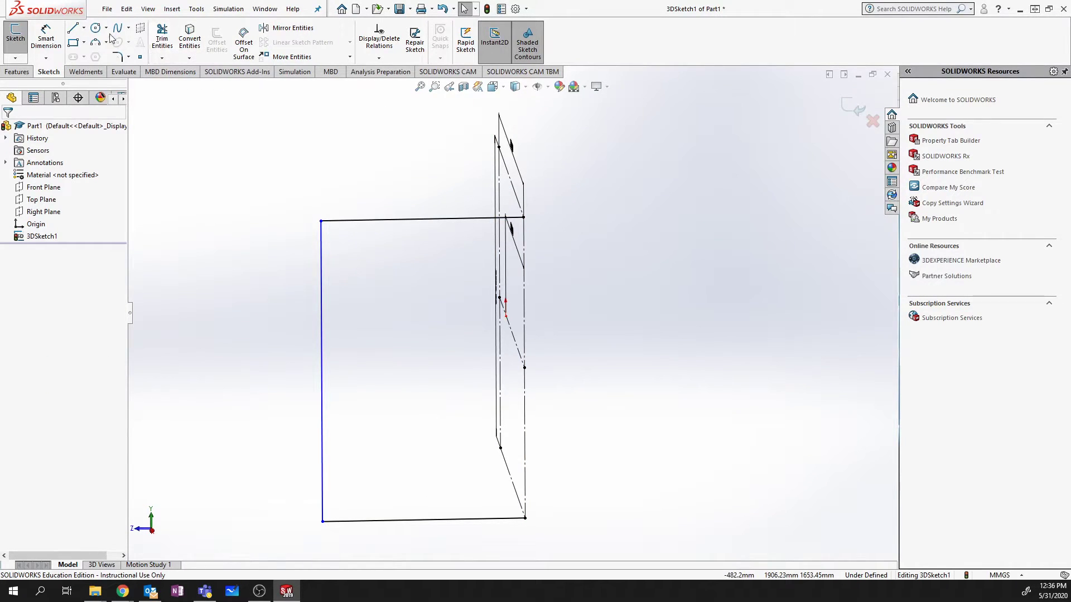
# Step: Sketch three connected YZ lines from the rectangle's top left corner: about 1466 mm along Z, down, and back about 1347 mm to the bottom left corner
pyautogui.click(73, 28)
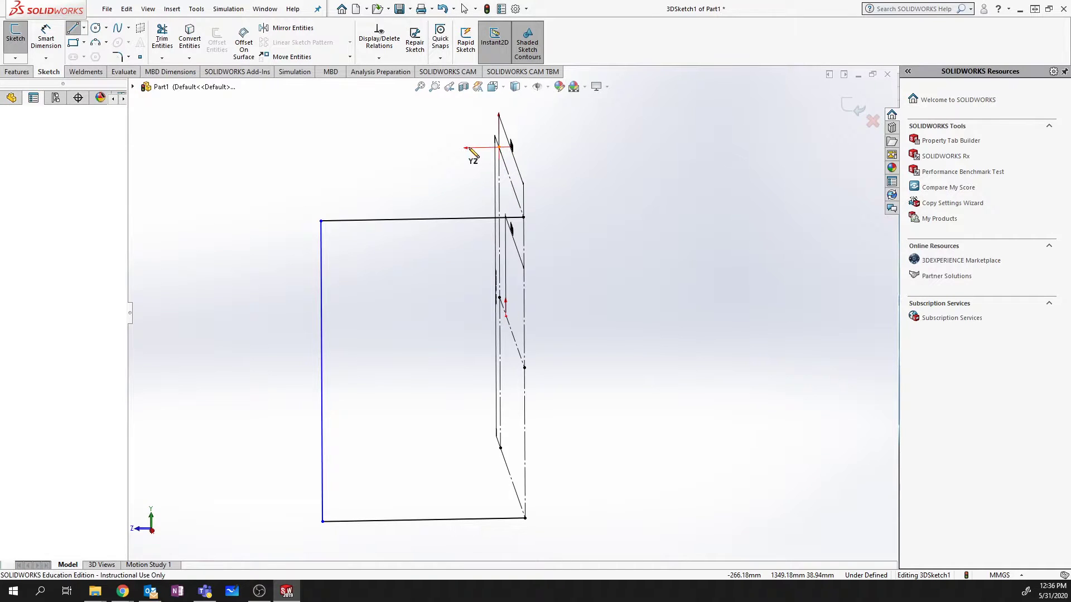
pyautogui.click(471, 150)
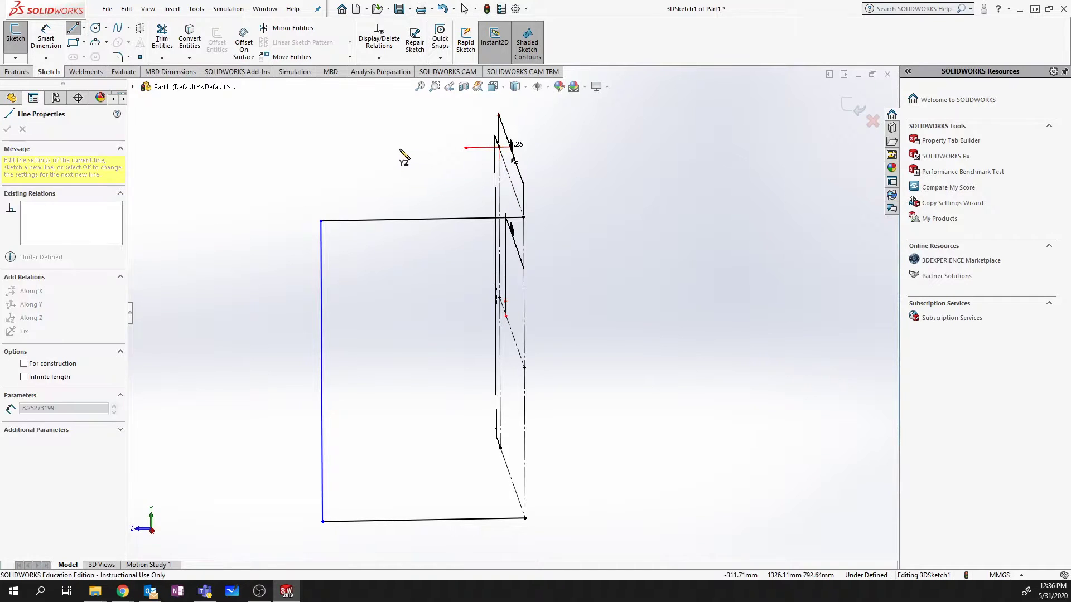
pyautogui.click(319, 150)
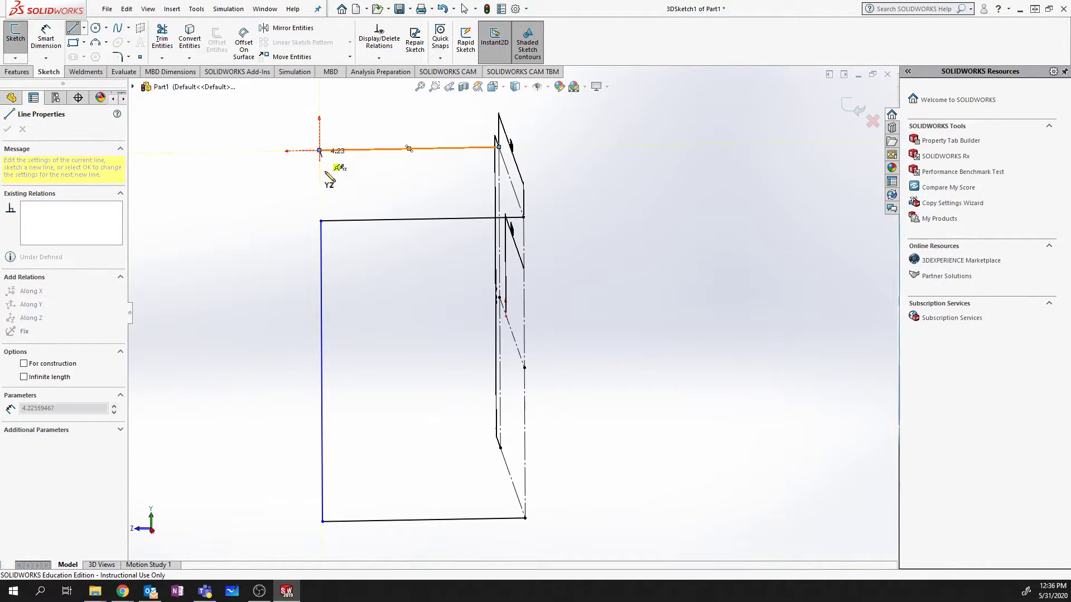
pyautogui.click(336, 457)
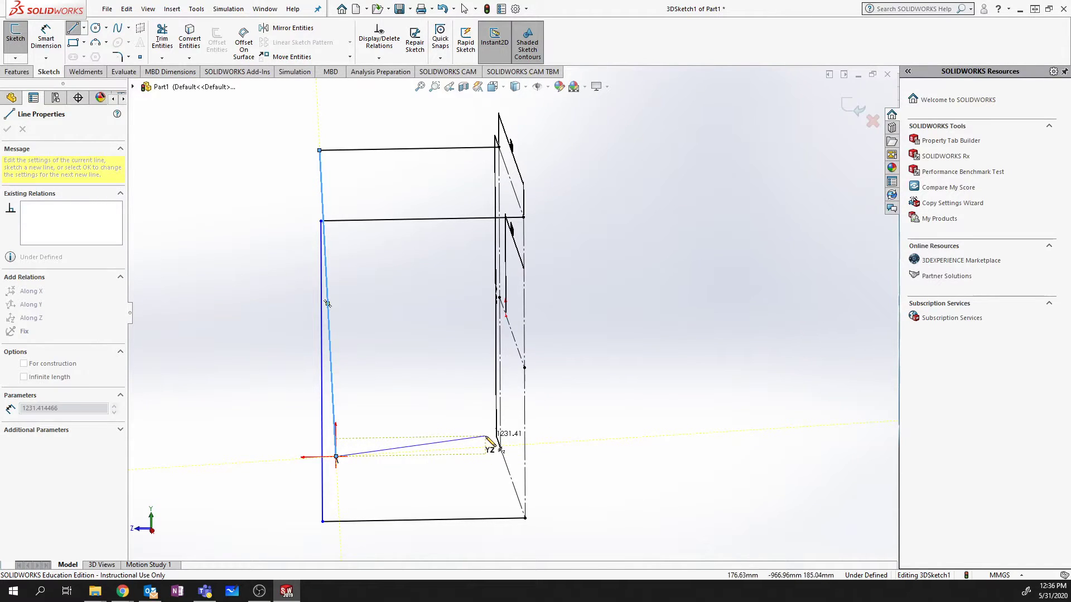
pyautogui.press('Escape')
pyautogui.press('Escape')
pyautogui.moveTo(433, 426)
pyautogui.mouseDown(button='middle')
pyautogui.moveTo(427, 413)
pyautogui.moveTo(443, 419)
pyautogui.mouseUp(button='middle')
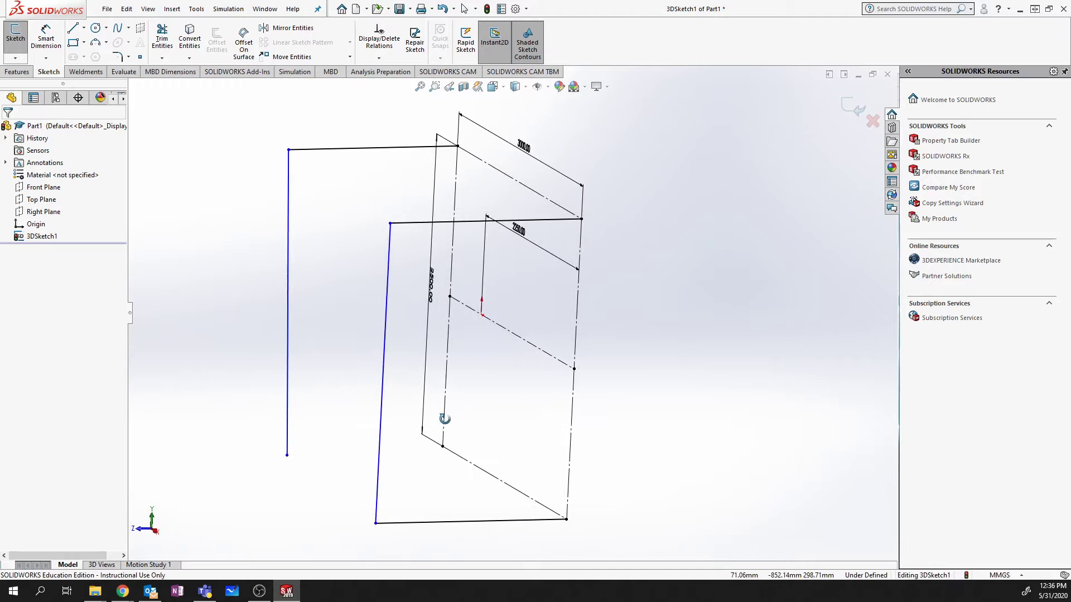
pyautogui.click(74, 31)
pyautogui.click(286, 455)
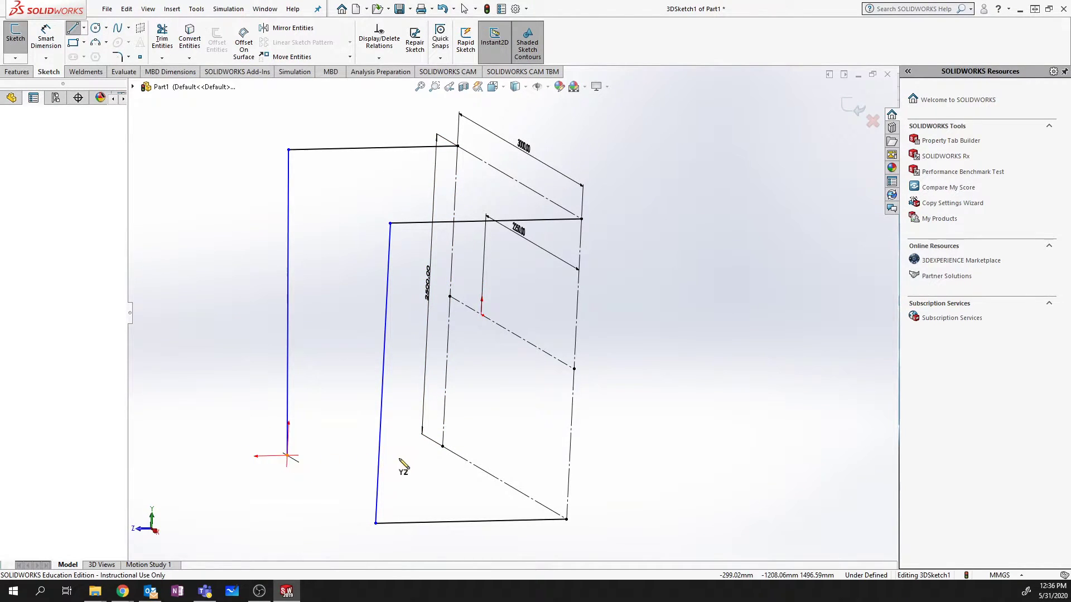
pyautogui.click(442, 447)
pyautogui.press('Escape')
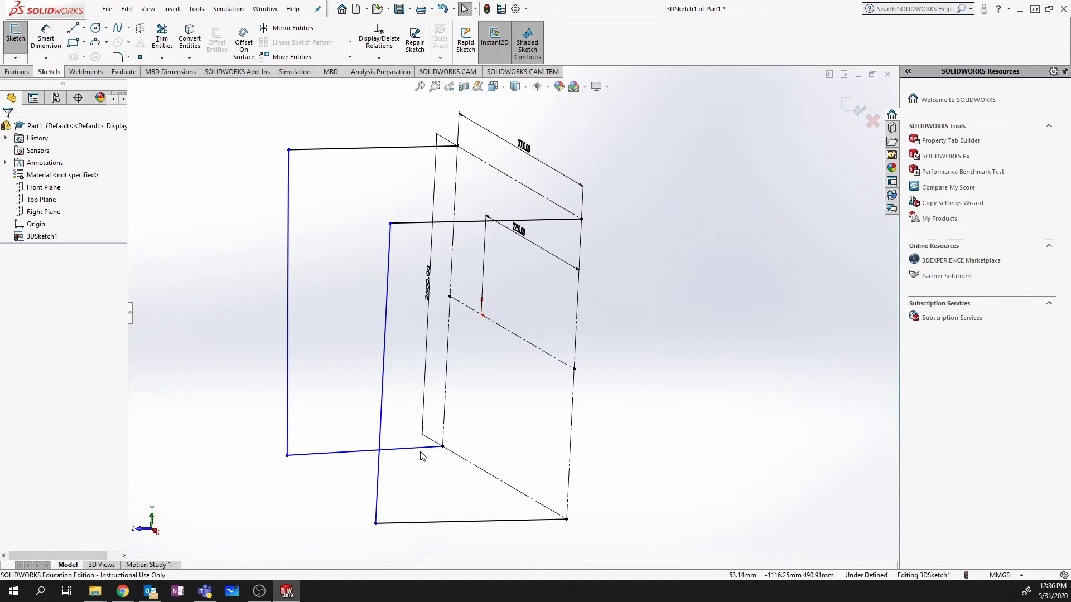
# Step: Apply an Along Z relation to the lower line that ends at the rectangle's bottom left corner
pyautogui.click(421, 449)
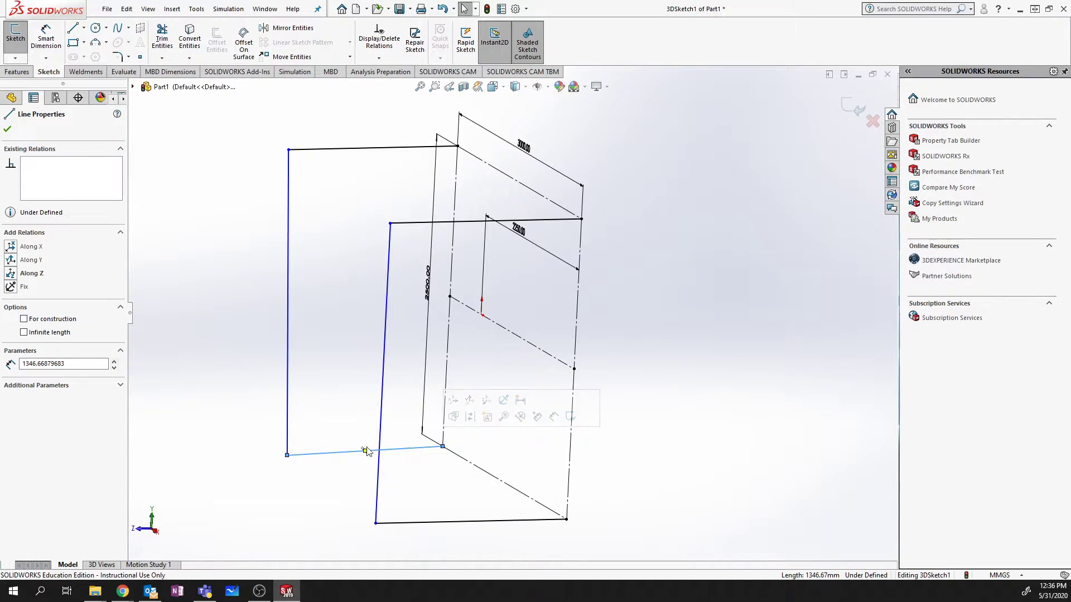
pyautogui.click(11, 273)
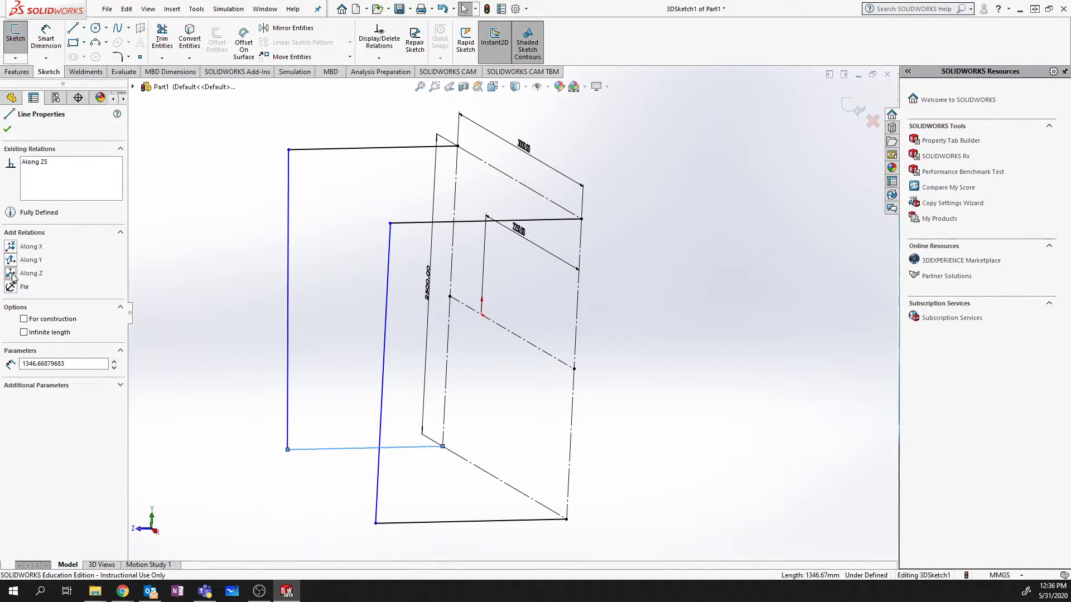
pyautogui.click(374, 147)
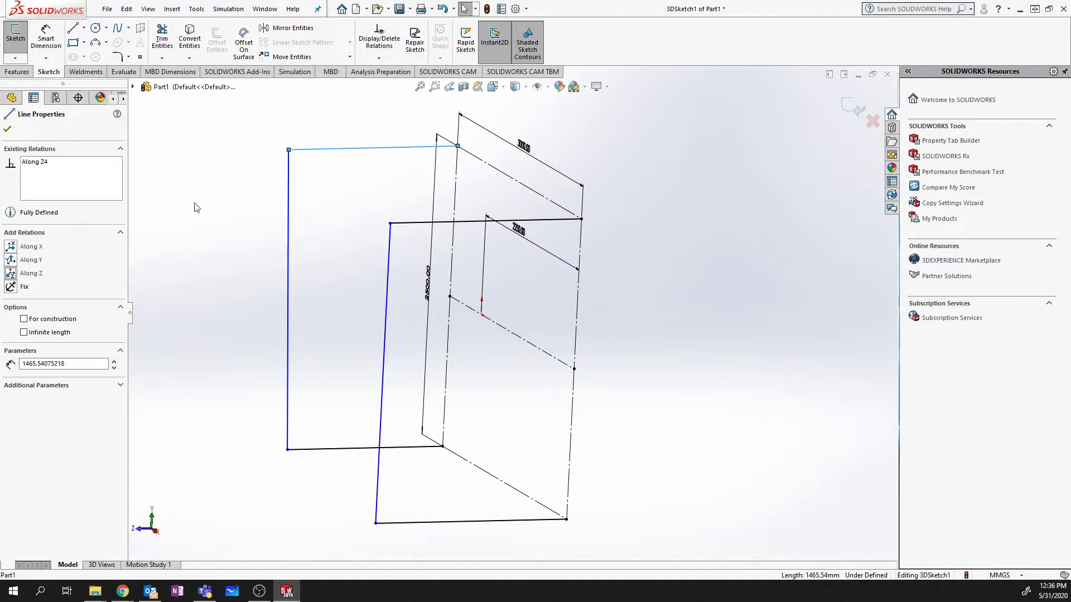
pyautogui.click(273, 169)
# Step: Apply an Equal relation to the upper and lower Z lines of the left leg and the lower Z line of the right leg
pyautogui.click(347, 150)
pyautogui.keyDown('ctrl'); pyautogui.click(344, 449); pyautogui.keyUp('ctrl')
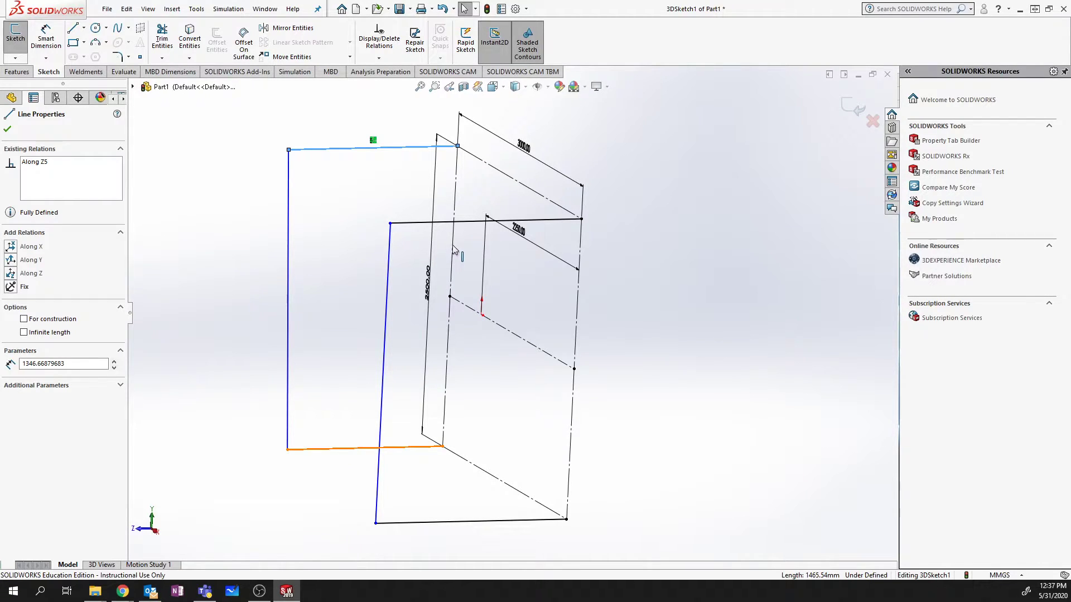
pyautogui.click(451, 225)
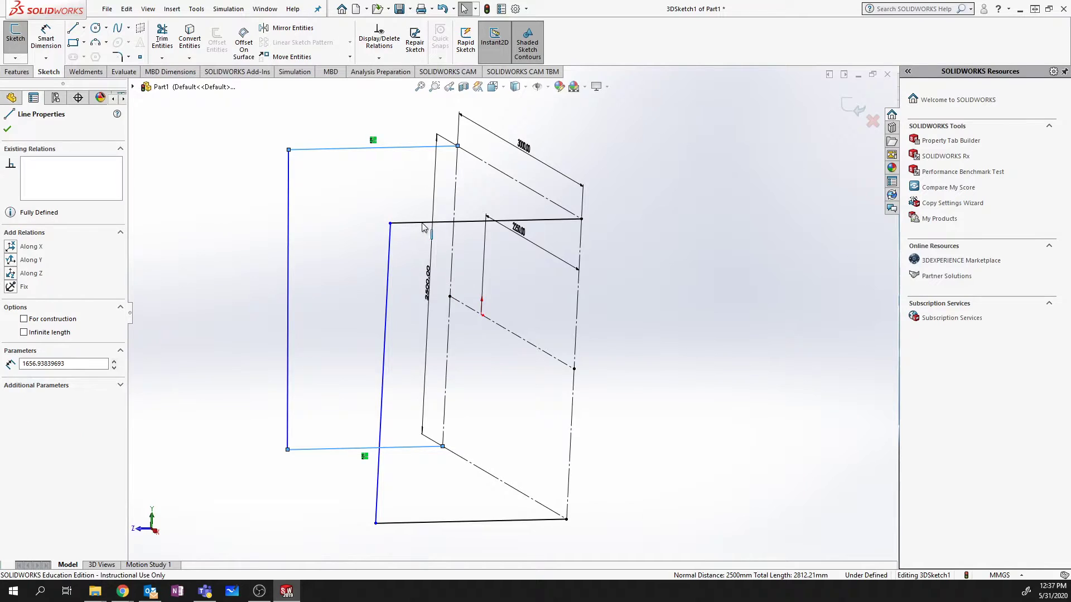
pyautogui.keyDown('ctrl'); pyautogui.click(422, 223); pyautogui.keyUp('ctrl')
pyautogui.keyDown('ctrl'); pyautogui.click(409, 525); pyautogui.keyUp('ctrl')
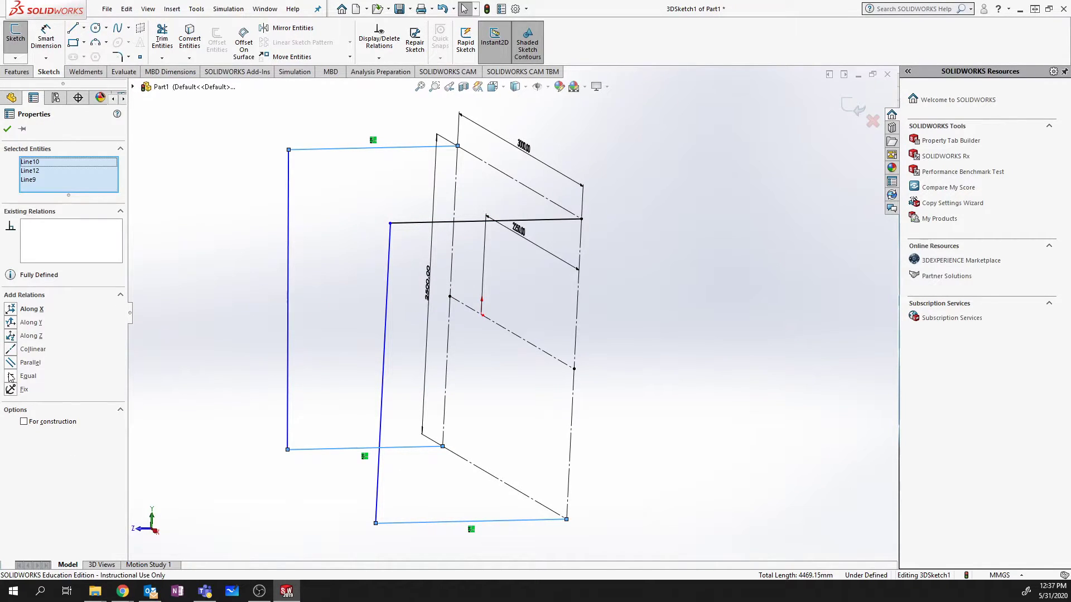
pyautogui.click(10, 377)
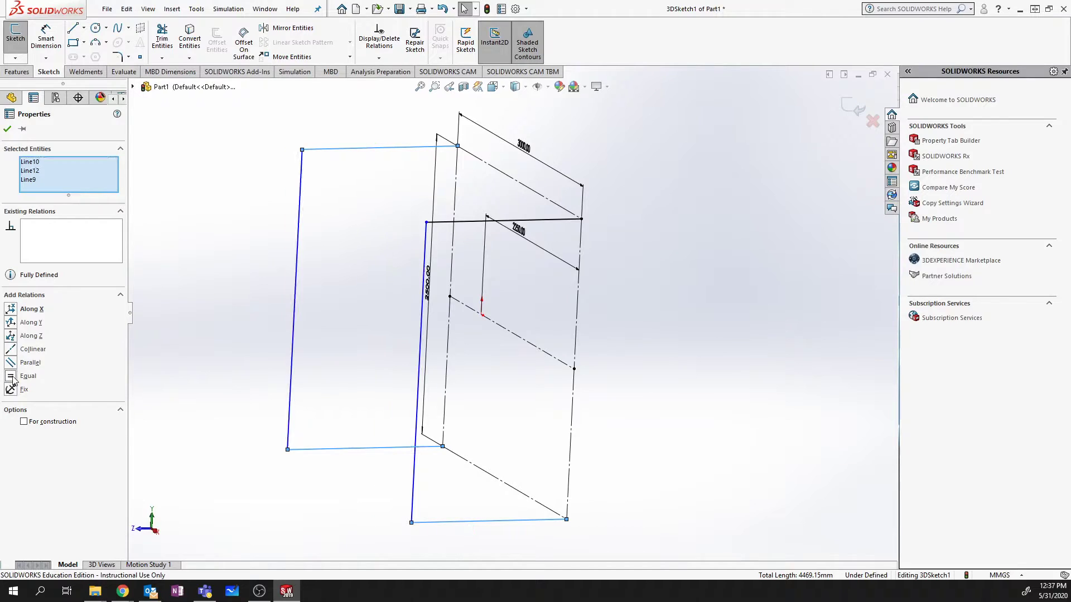
pyautogui.click(679, 233)
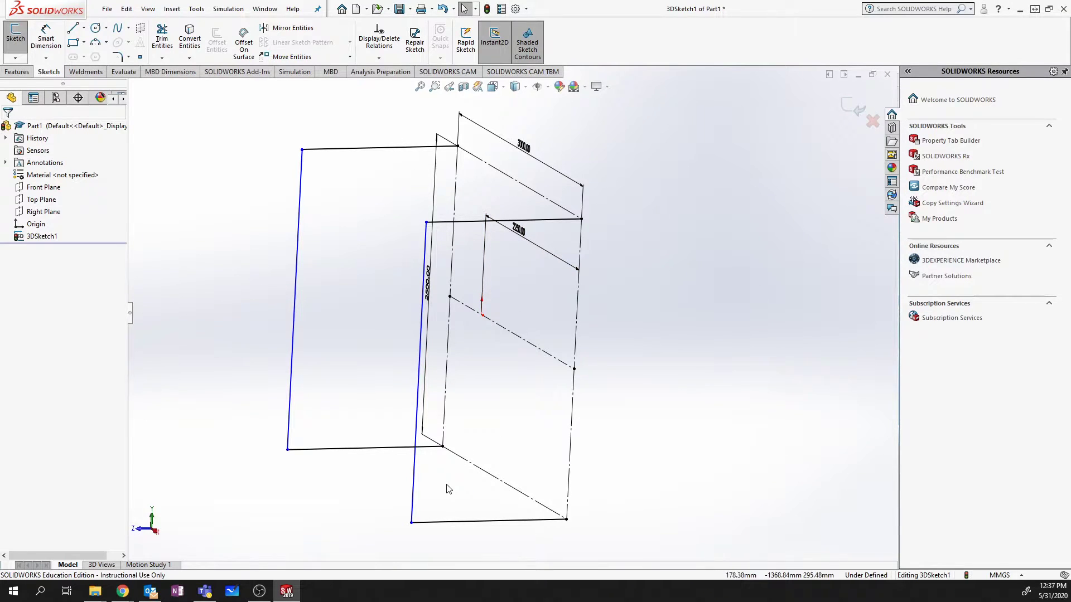
# Step: Connect the outer ends of the two side frames with one line across the upper corners and one across the lower corners
pyautogui.click(73, 29)
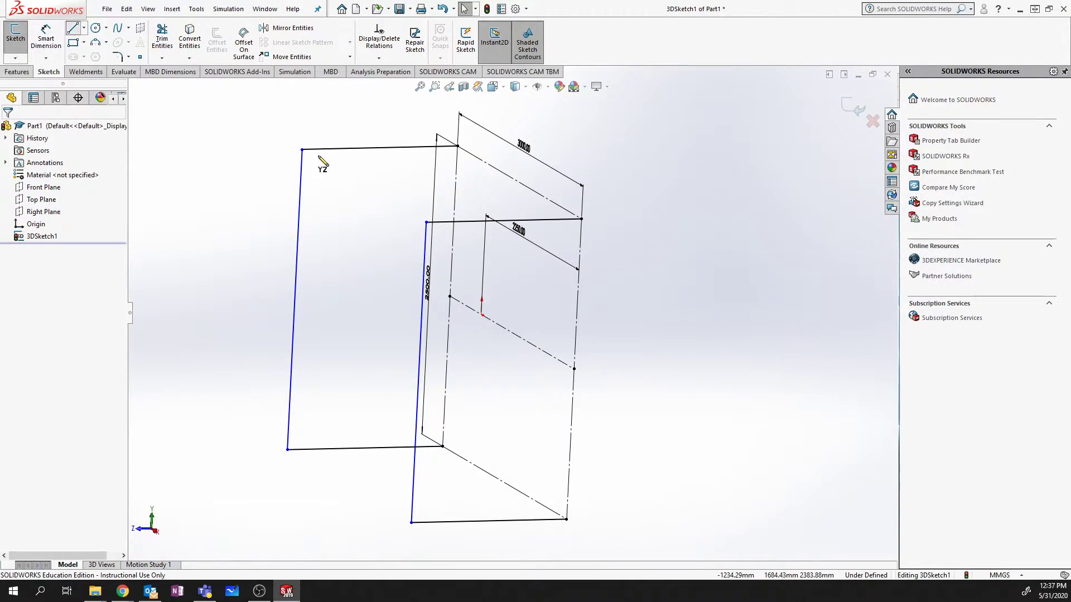
pyautogui.click(301, 150)
pyautogui.click(427, 222)
pyautogui.click(429, 226)
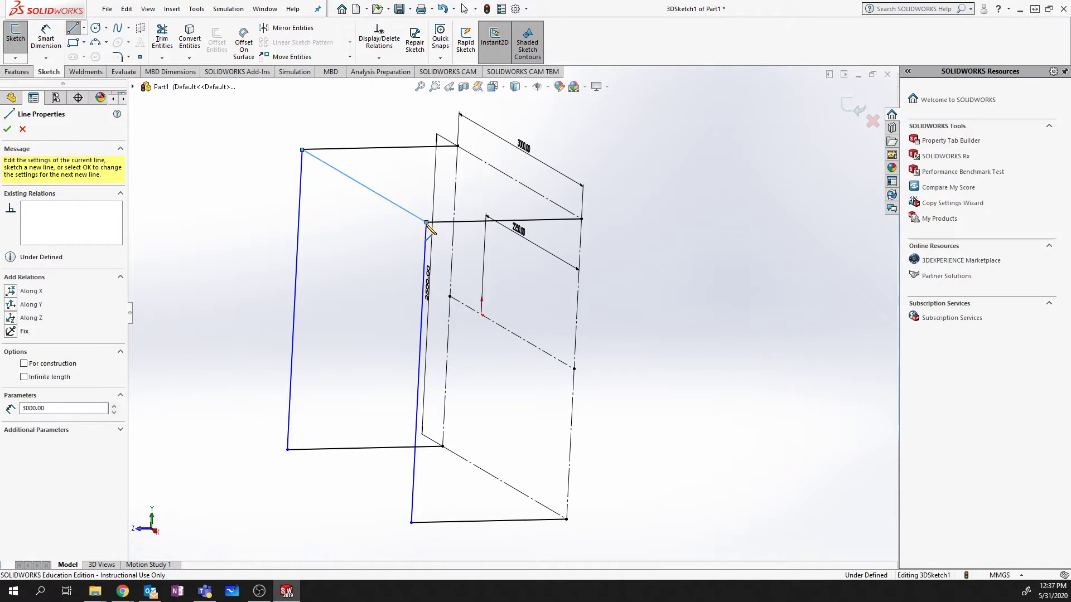
pyautogui.click(287, 450)
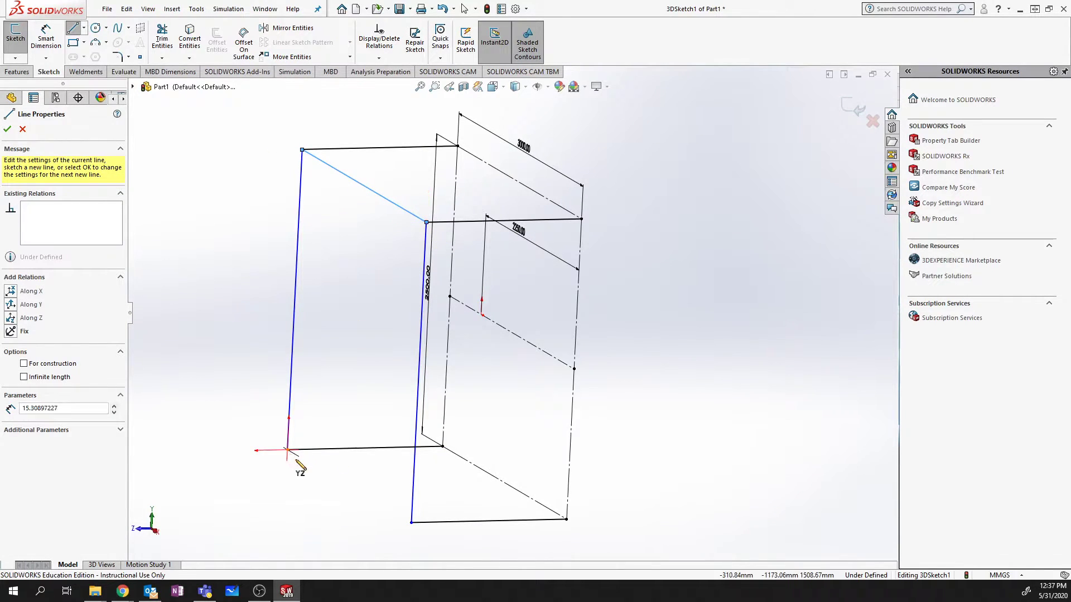
pyautogui.click(412, 523)
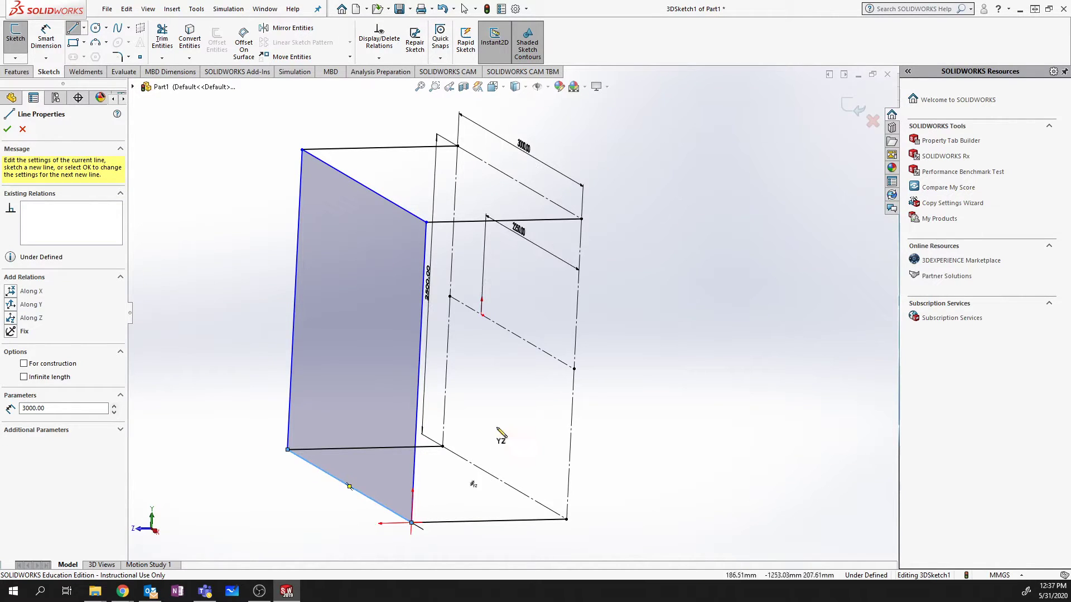
# Step: Sketch a crossbar along Z on the right side, from the lower part of the outer vertical line to the rectangle's right edge
pyautogui.moveTo(500, 412); pyautogui.dragTo(499, 371, button='middle')
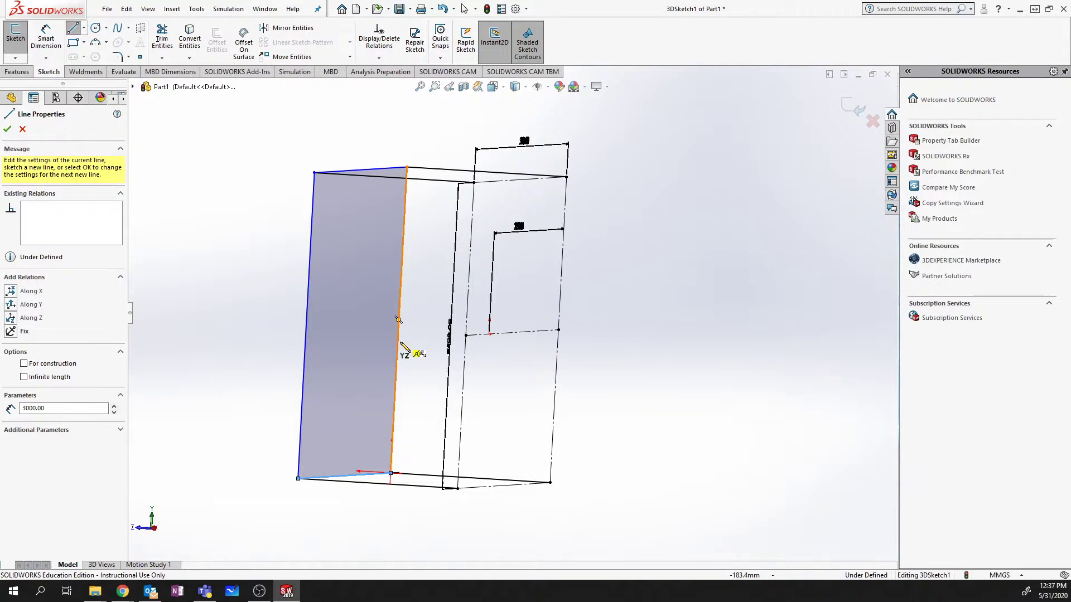
pyautogui.click(395, 397)
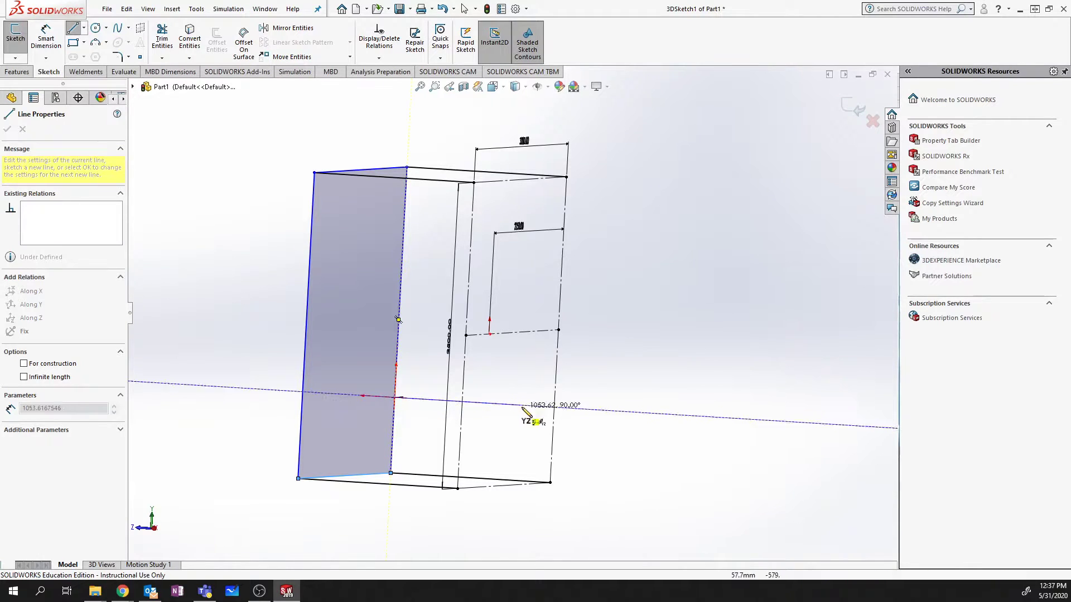
pyautogui.click(554, 407)
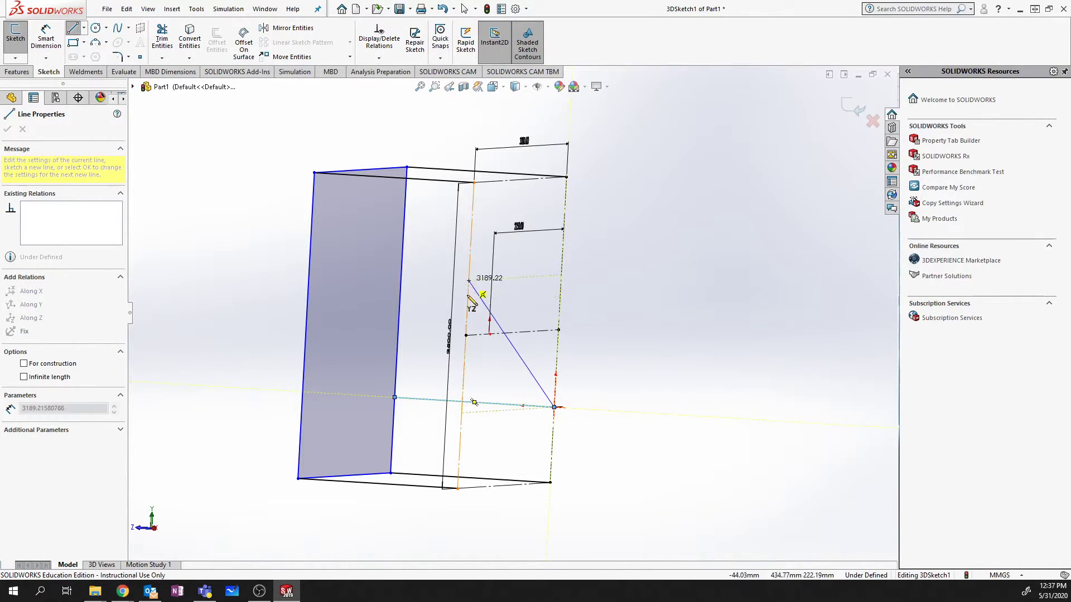
pyautogui.press('Escape')
pyautogui.press('Escape')
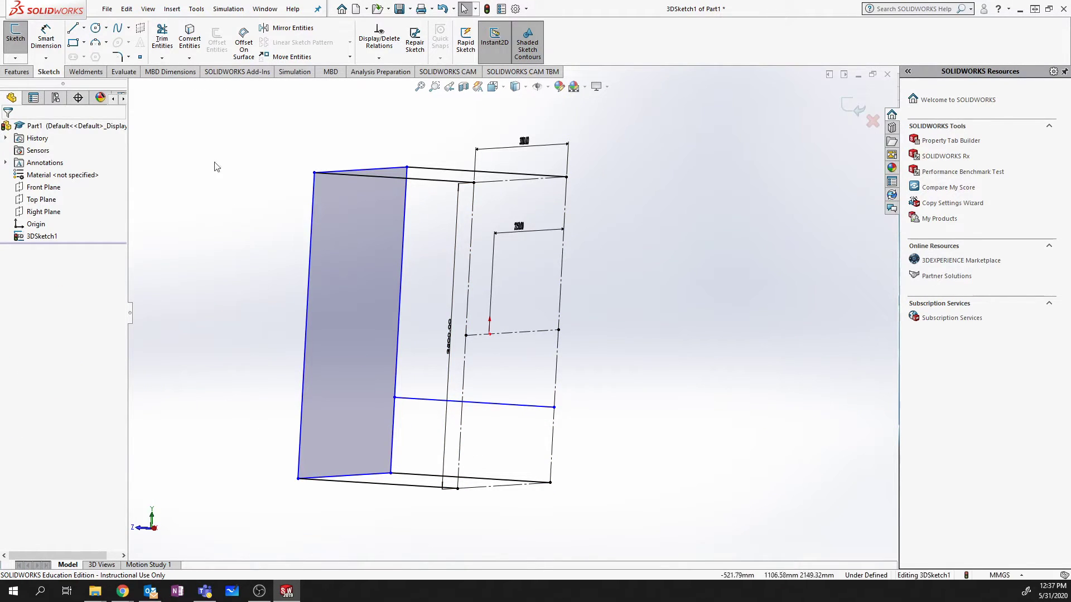
# Step: Sketch two vertical lines, about 1883 mm long, from the right side's crossbar up to its upper Z line
pyautogui.click(72, 28)
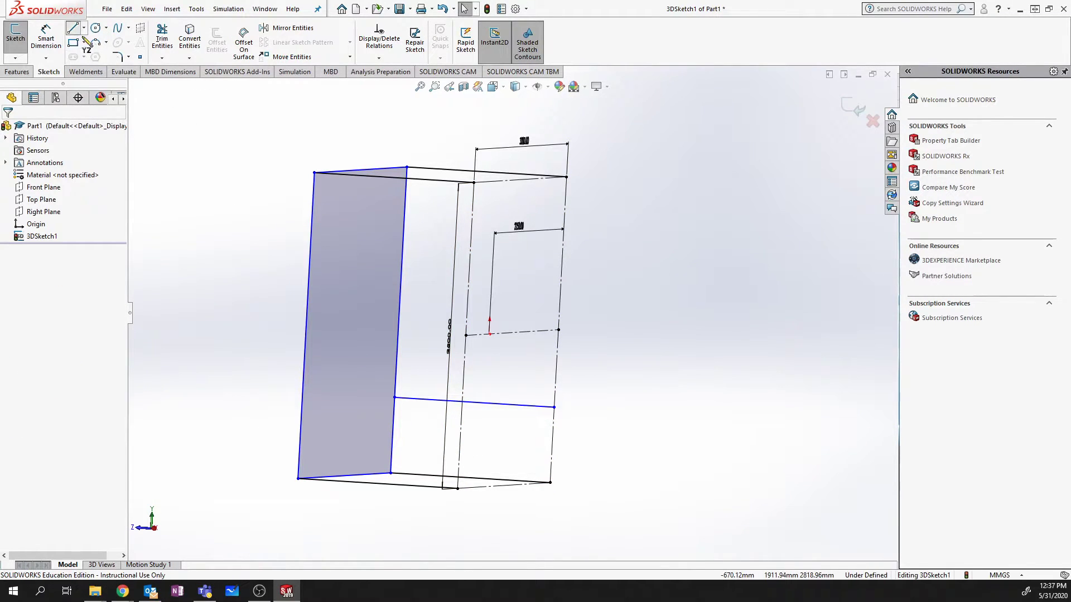
pyautogui.click(510, 404)
pyautogui.click(522, 175)
pyautogui.press('Escape')
pyautogui.press('Escape')
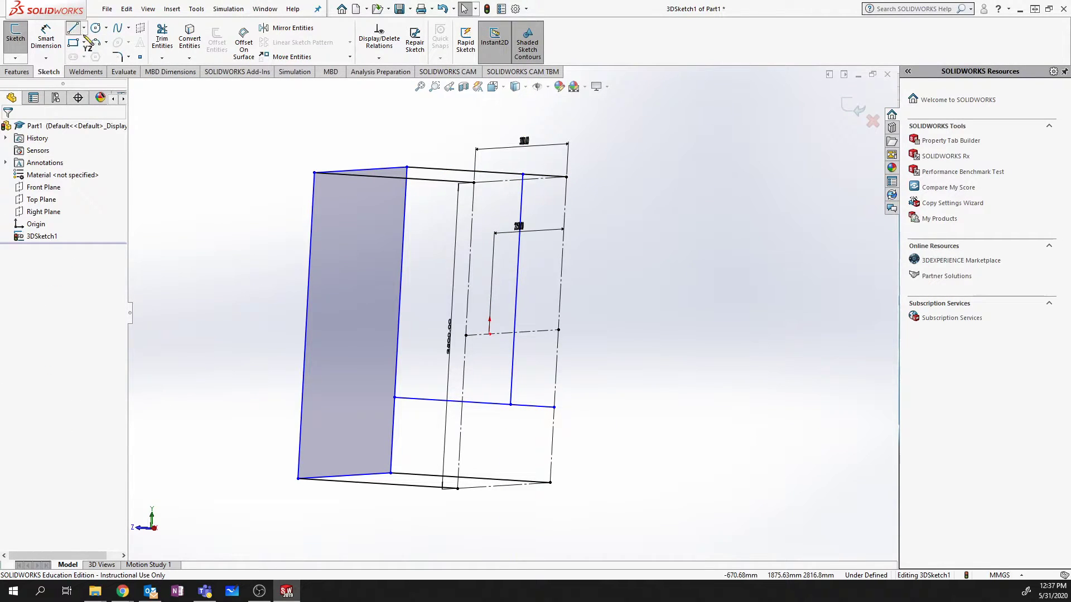
pyautogui.click(78, 31)
pyautogui.click(474, 402)
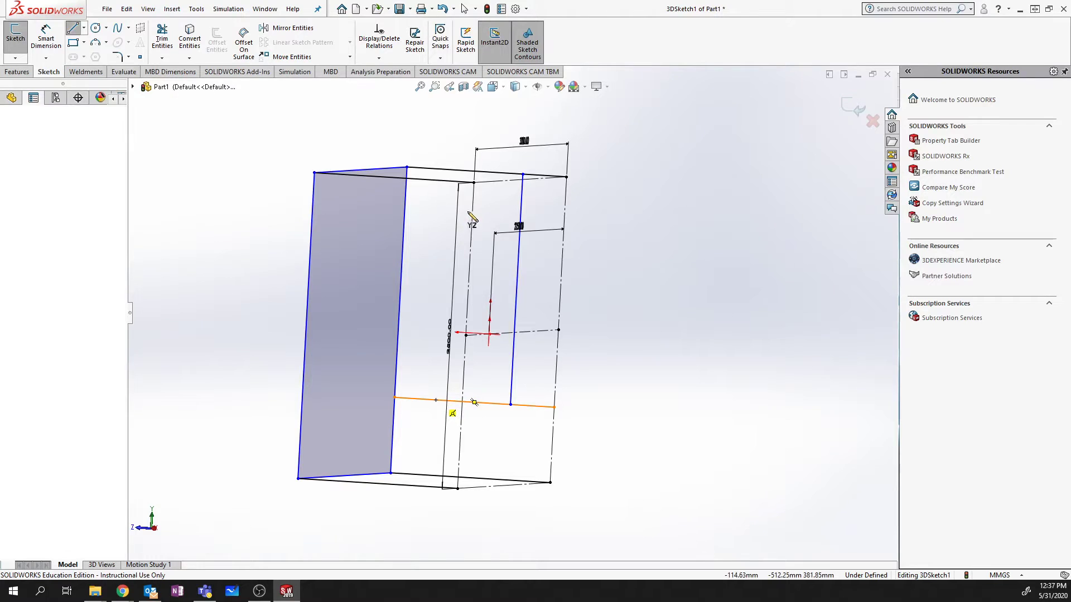
pyautogui.click(450, 170)
pyautogui.press('Escape')
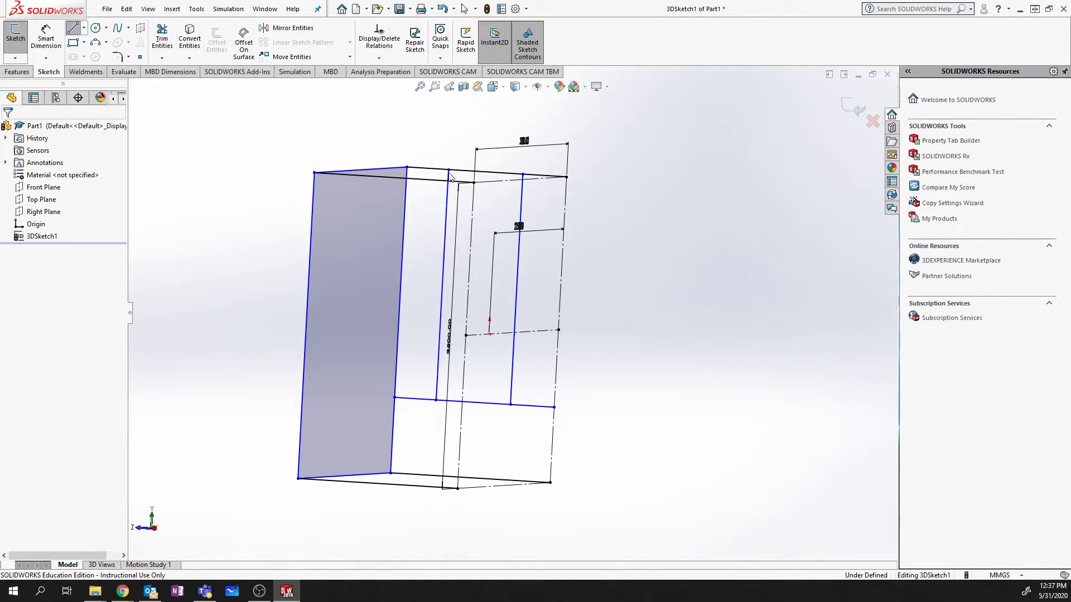
pyautogui.press('Escape')
# Step: Apply a Parallel relation to the two new uprights, the right side's outer vertical line and the rectangle's right edge
pyautogui.click(445, 232)
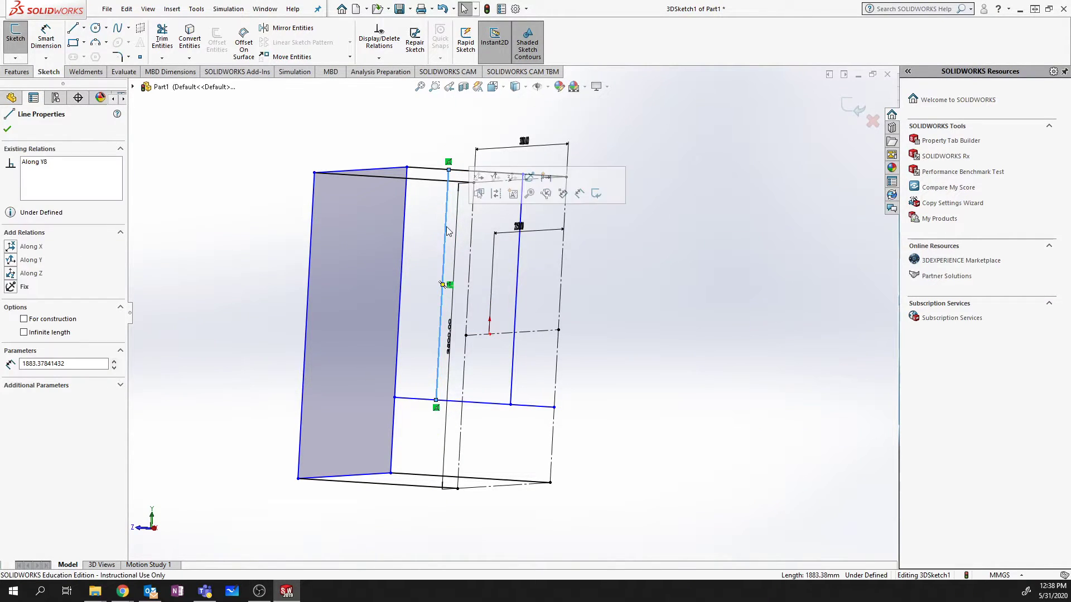
pyautogui.keyDown('ctrl'); pyautogui.click(518, 272); pyautogui.keyUp('ctrl')
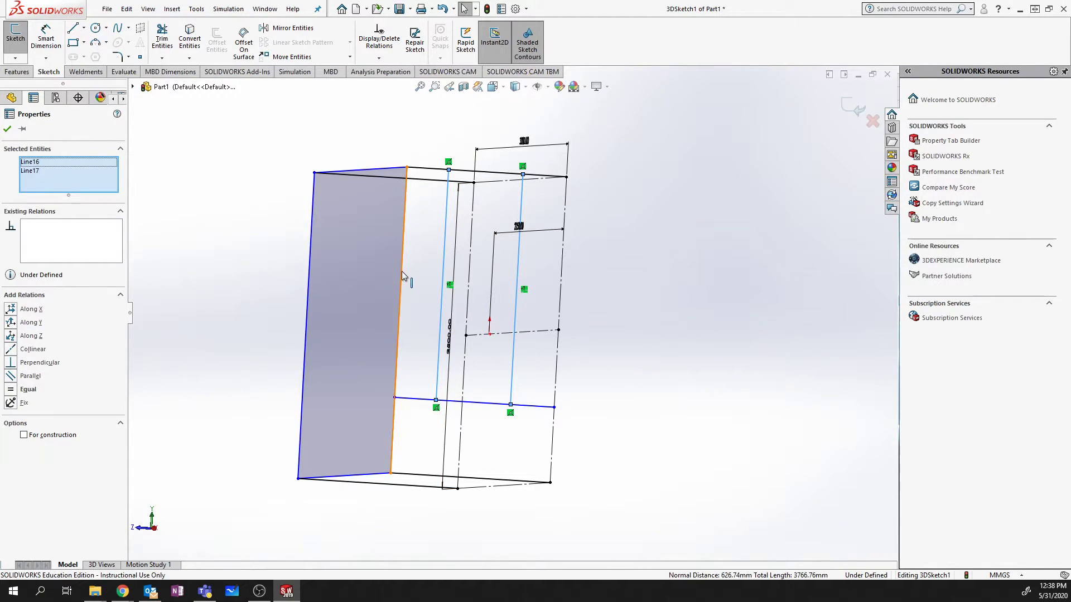
pyautogui.keyDown('ctrl'); pyautogui.click(401, 296); pyautogui.keyUp('ctrl')
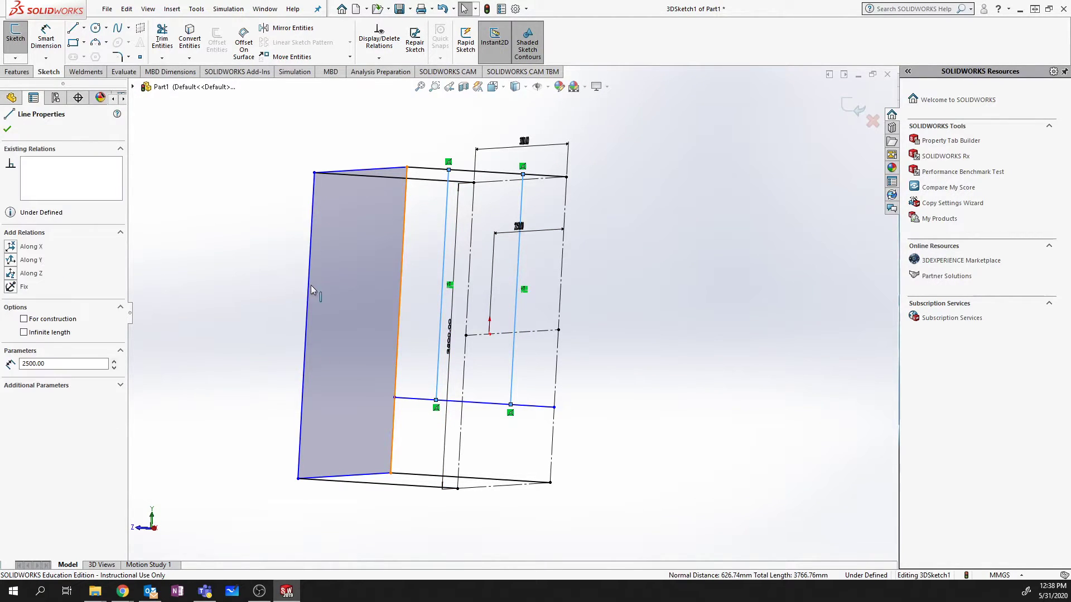
pyautogui.keyDown('ctrl'); pyautogui.click(562, 296); pyautogui.keyUp('ctrl')
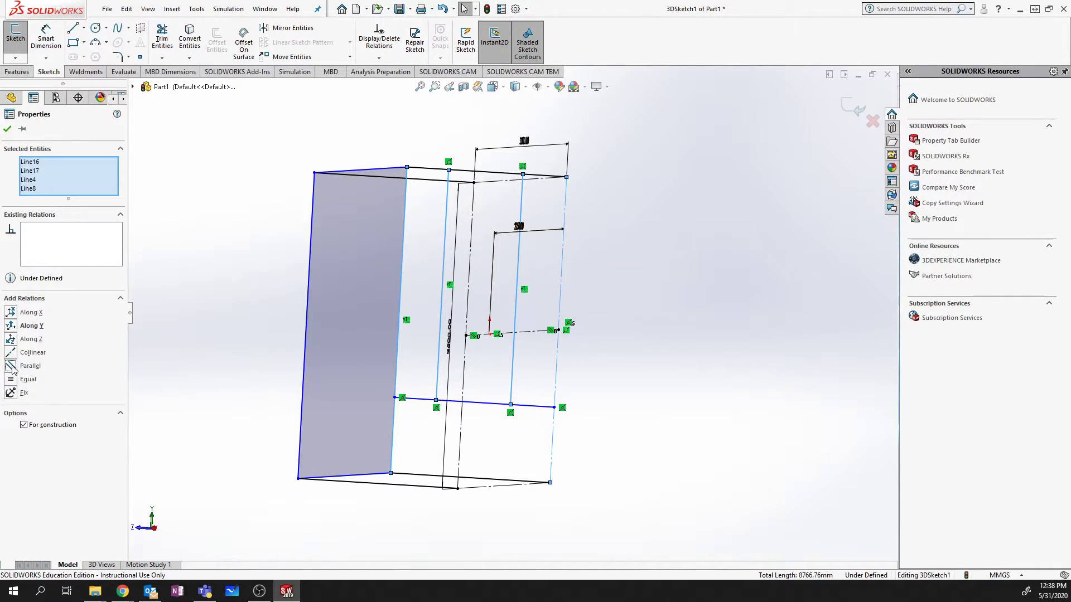
pyautogui.click(674, 384)
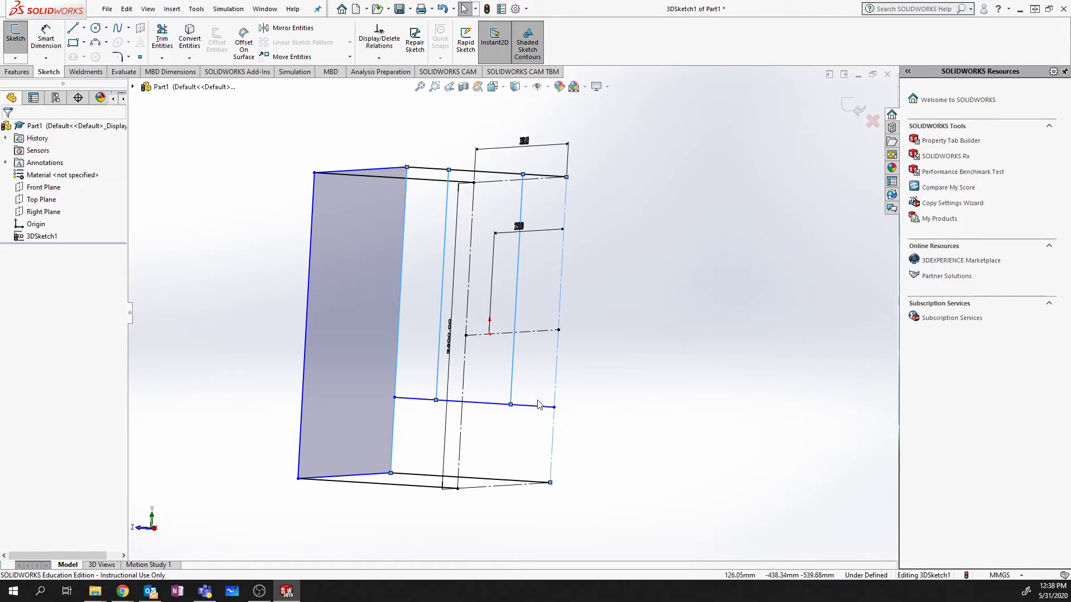
# Step: Apply a Parallel relation between the right side's crossbar and its lower Z line
pyautogui.click(483, 409)
pyautogui.keyDown('ctrl'); pyautogui.click(481, 480); pyautogui.keyUp('ctrl')
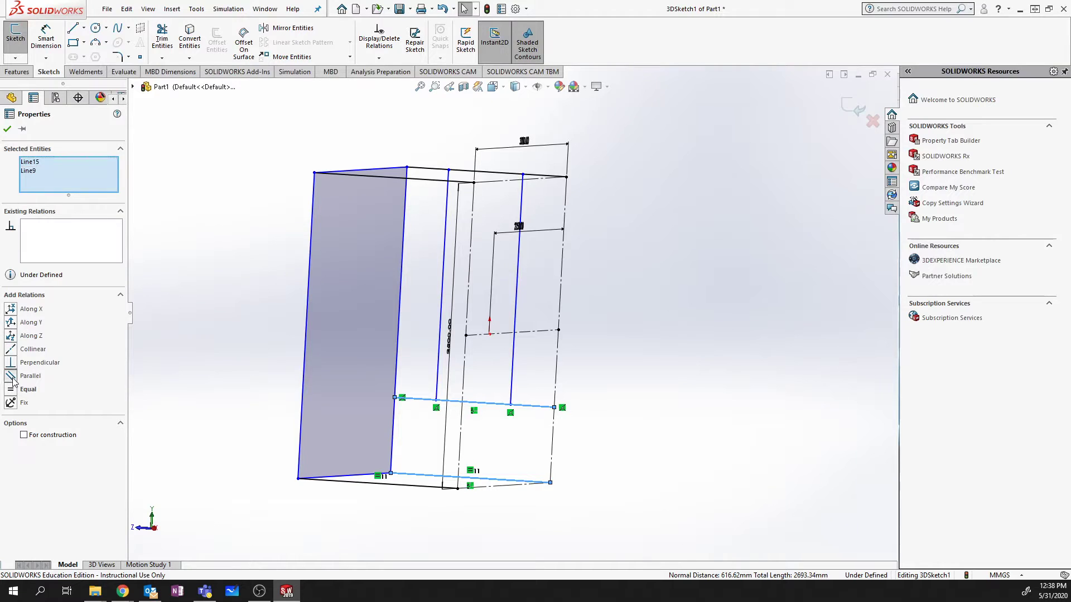
pyautogui.click(13, 378)
pyautogui.click(746, 453)
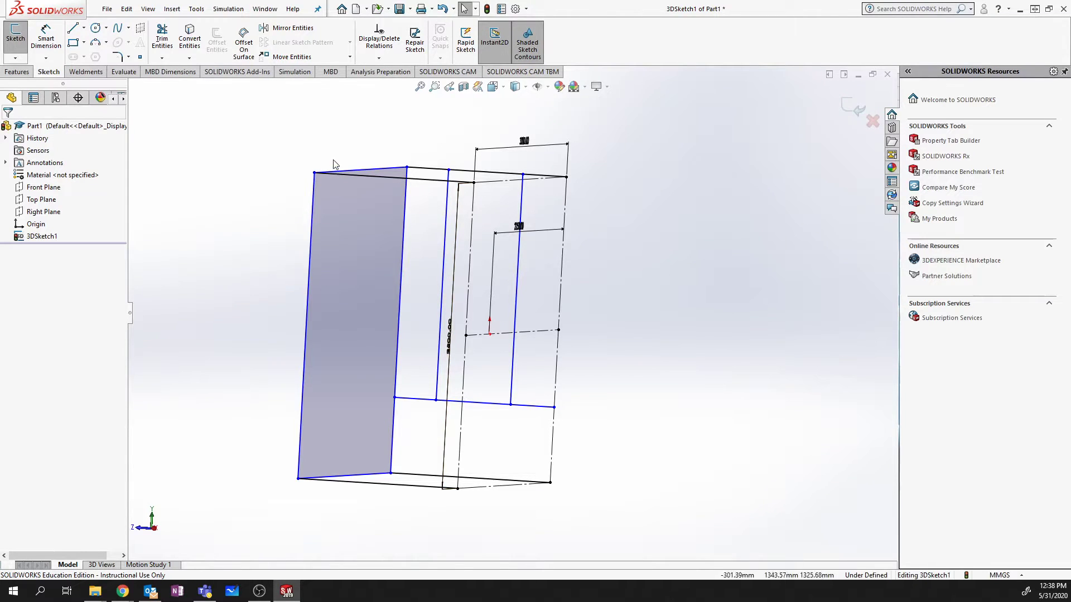
# Step: Make the upper outer connecting line parallel to the rectangle's top edge, and the lower outer connecting line parallel to its bottom edge
pyautogui.click(348, 168)
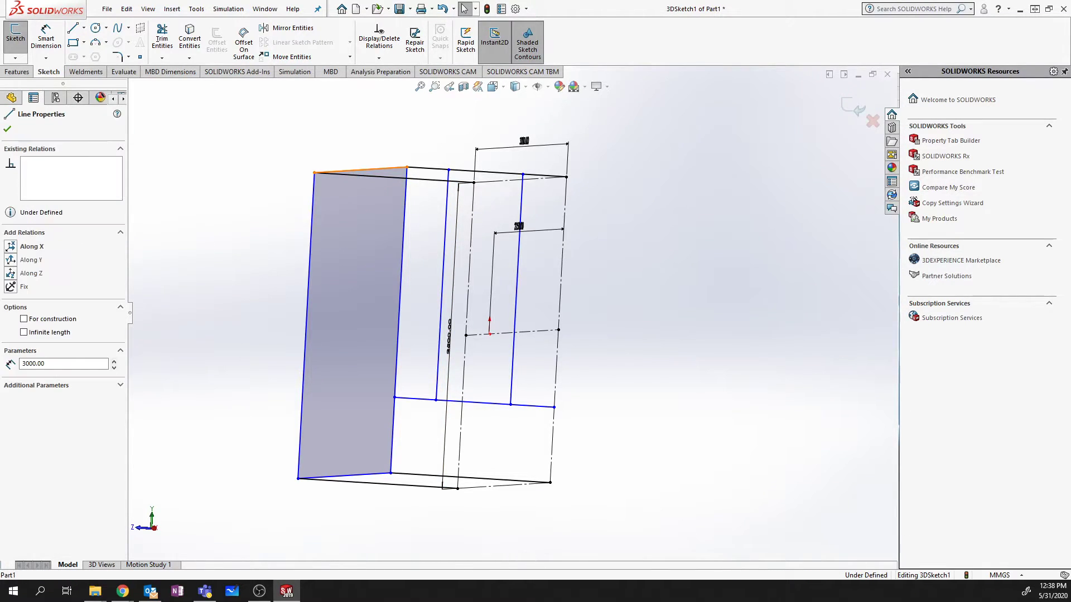
pyautogui.keyDown('ctrl'); pyautogui.click(499, 182); pyautogui.keyUp('ctrl')
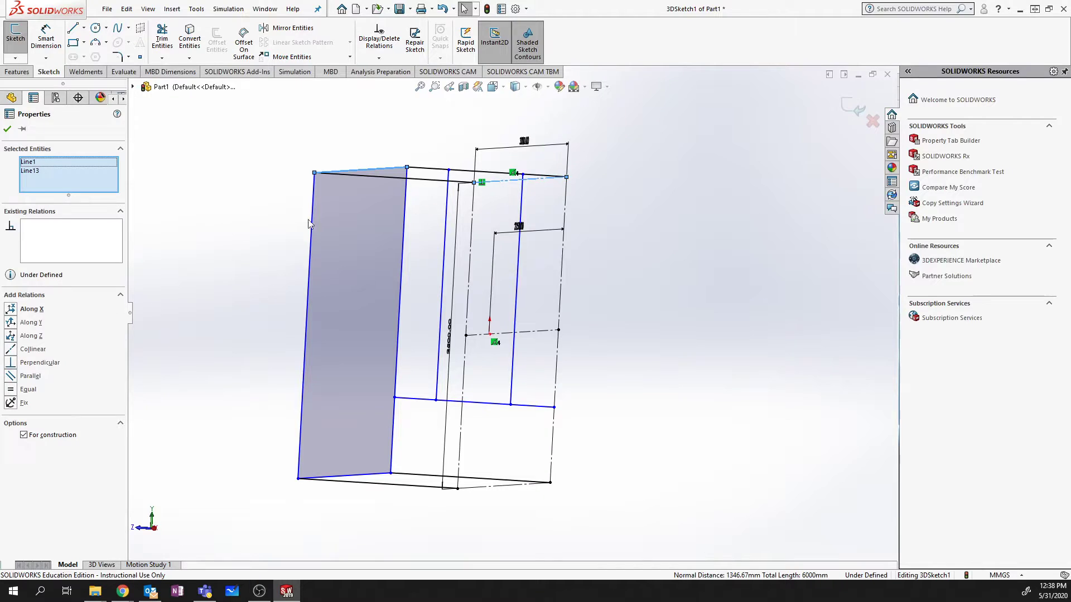
pyautogui.click(12, 376)
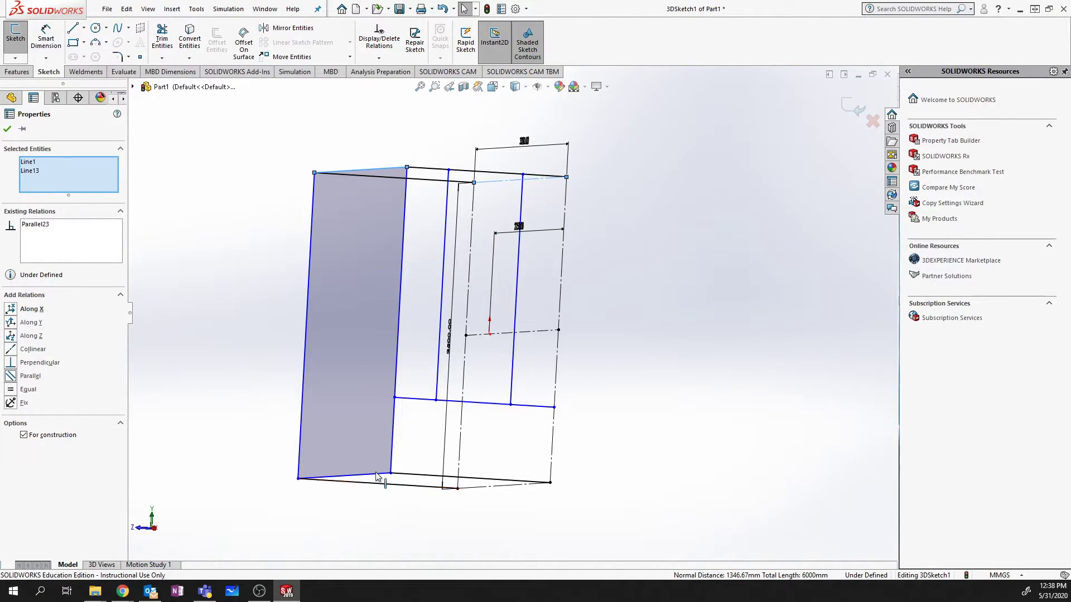
pyautogui.click(490, 486)
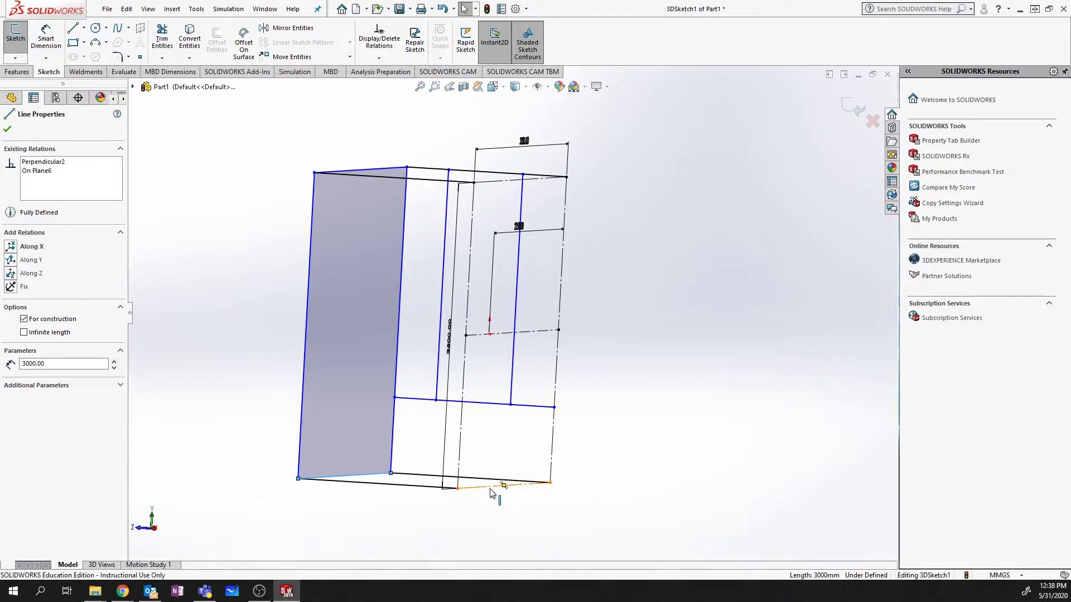
pyautogui.keyDown('ctrl'); pyautogui.click(490, 489); pyautogui.keyUp('ctrl')
pyautogui.click(13, 378)
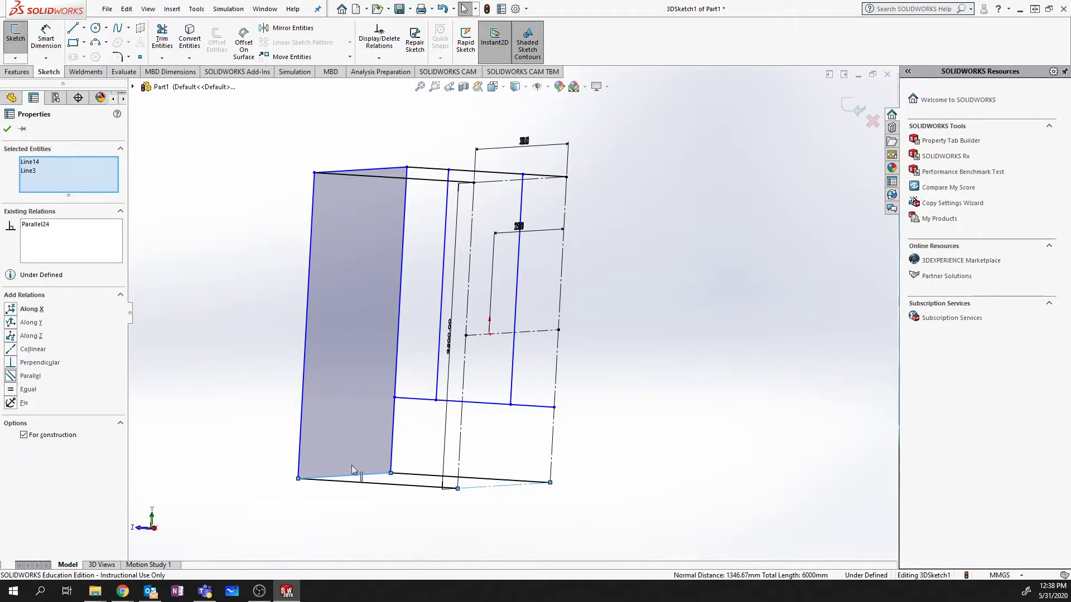
# Step: Apply a Parallel relation between the left side's outer vertical line and the rectangle's left edge
pyautogui.click(448, 438)
pyautogui.click(449, 438)
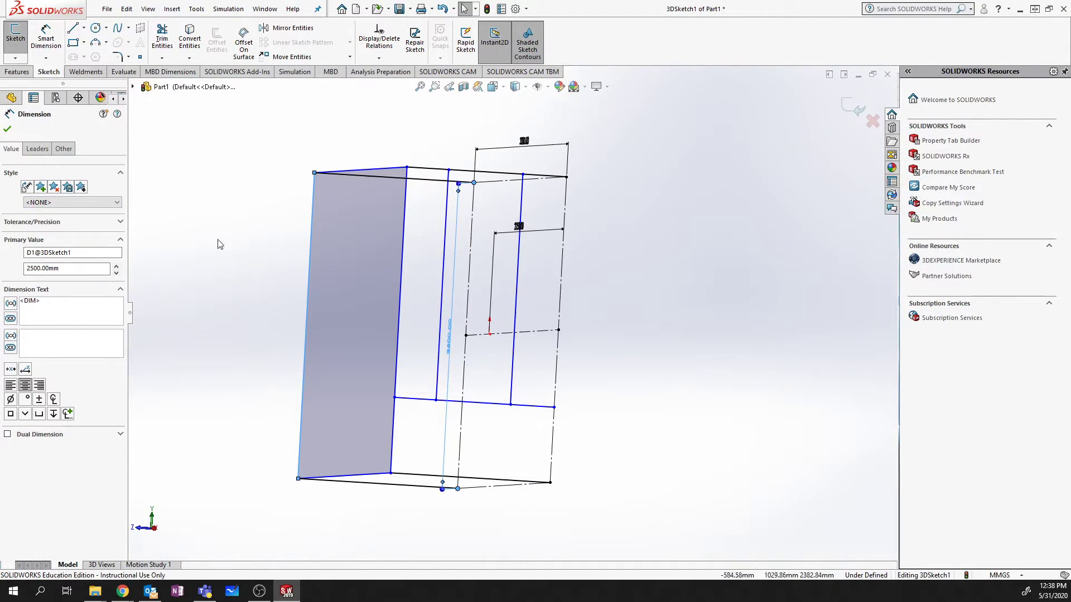
pyautogui.click(247, 343)
pyautogui.click(466, 361)
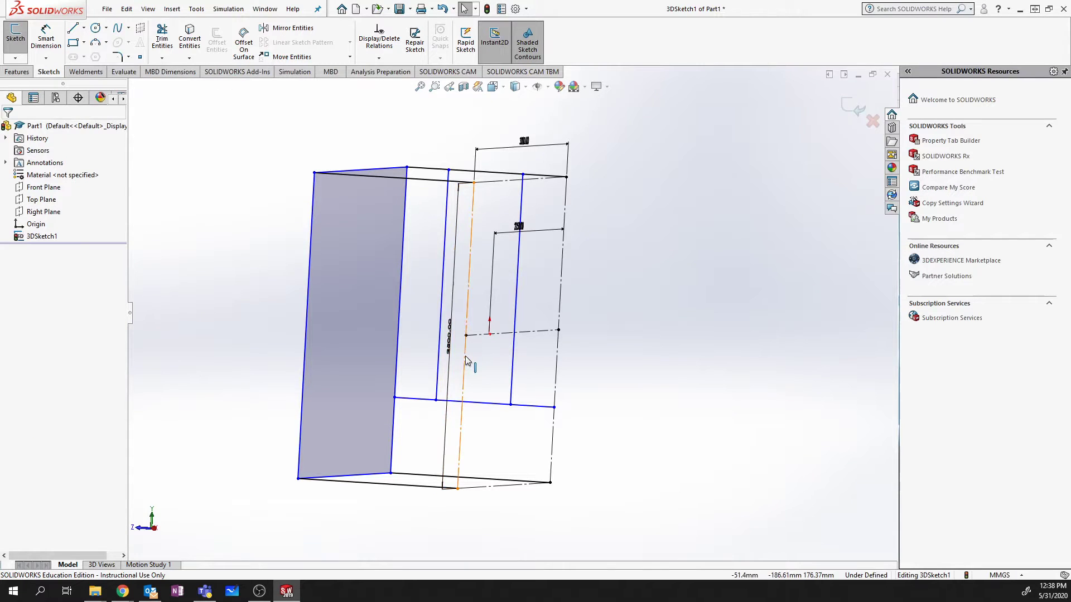
pyautogui.keyDown('ctrl'); pyautogui.click(304, 354); pyautogui.keyUp('ctrl')
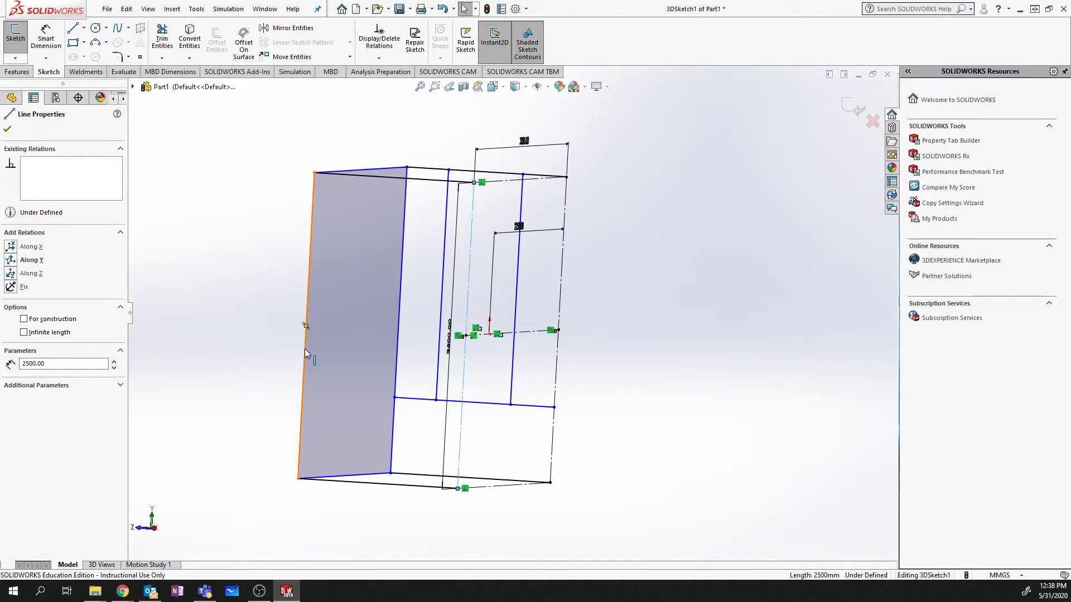
pyautogui.click(10, 376)
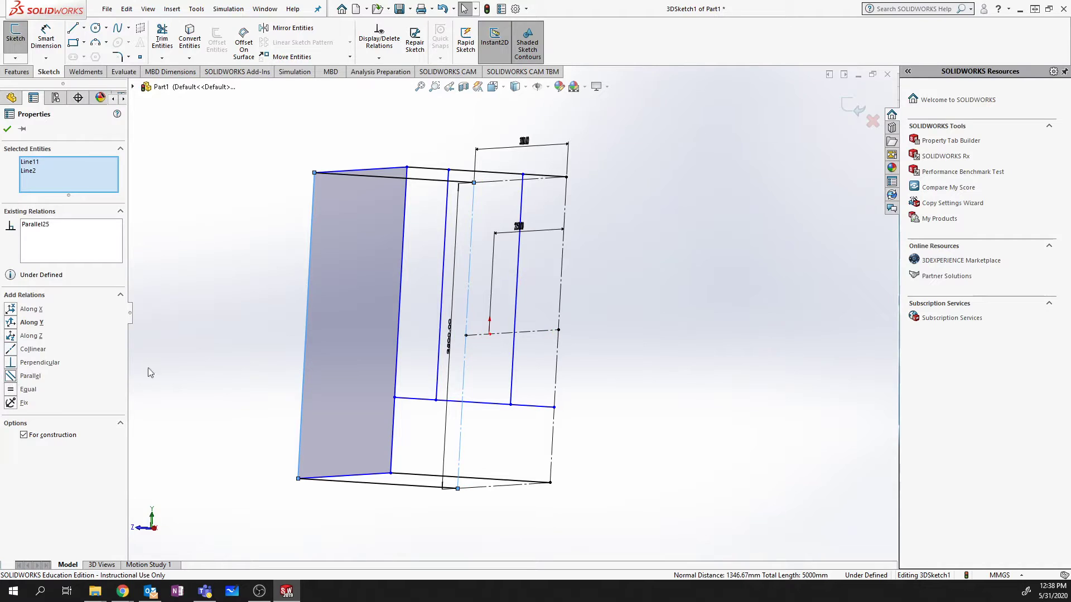
pyautogui.click(159, 366)
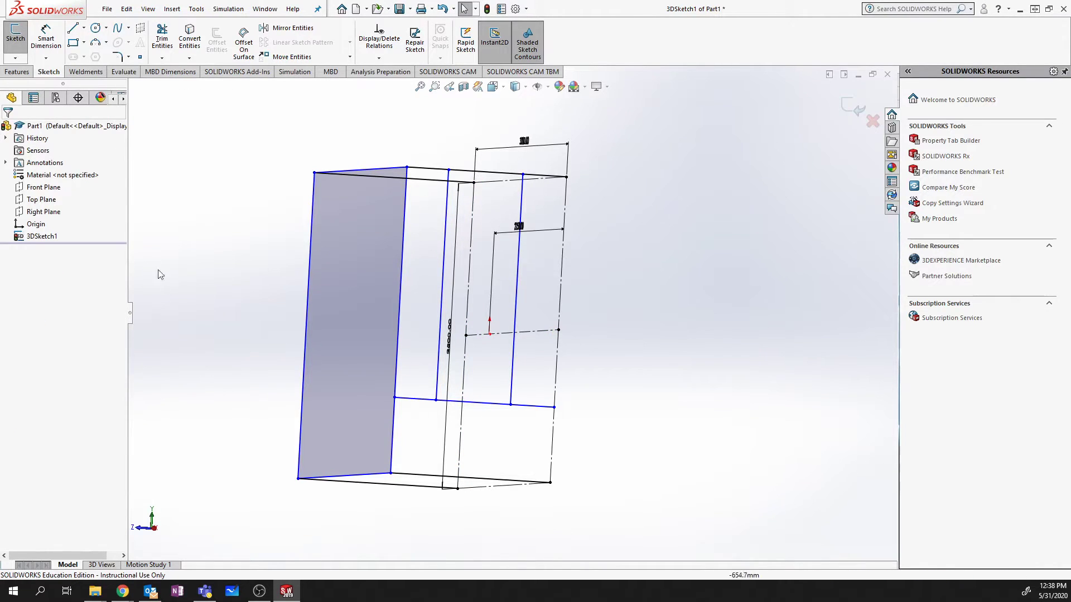
# Step: Sketch two cross lines, each about 3000 mm long, joining the side frames between their lower Z lines and between their upper Z lines
pyautogui.click(72, 28)
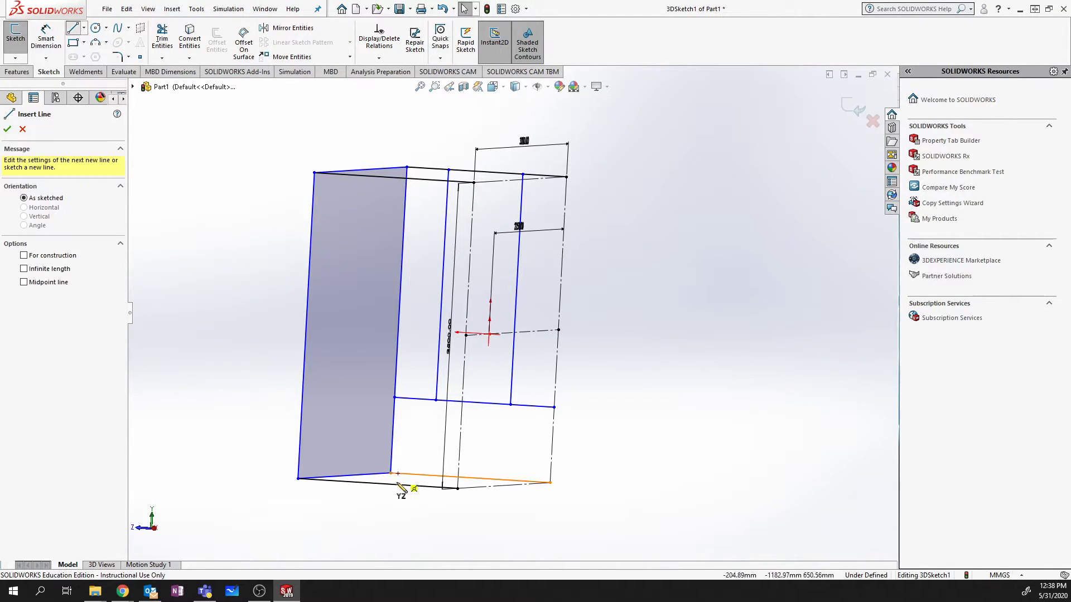
pyautogui.click(396, 484)
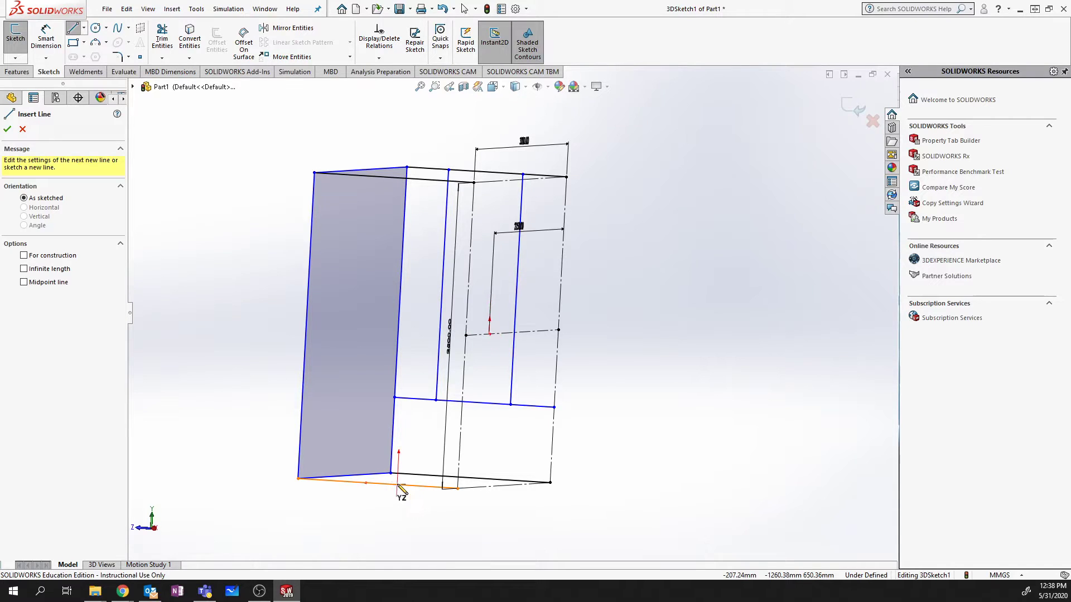
pyautogui.click(478, 479)
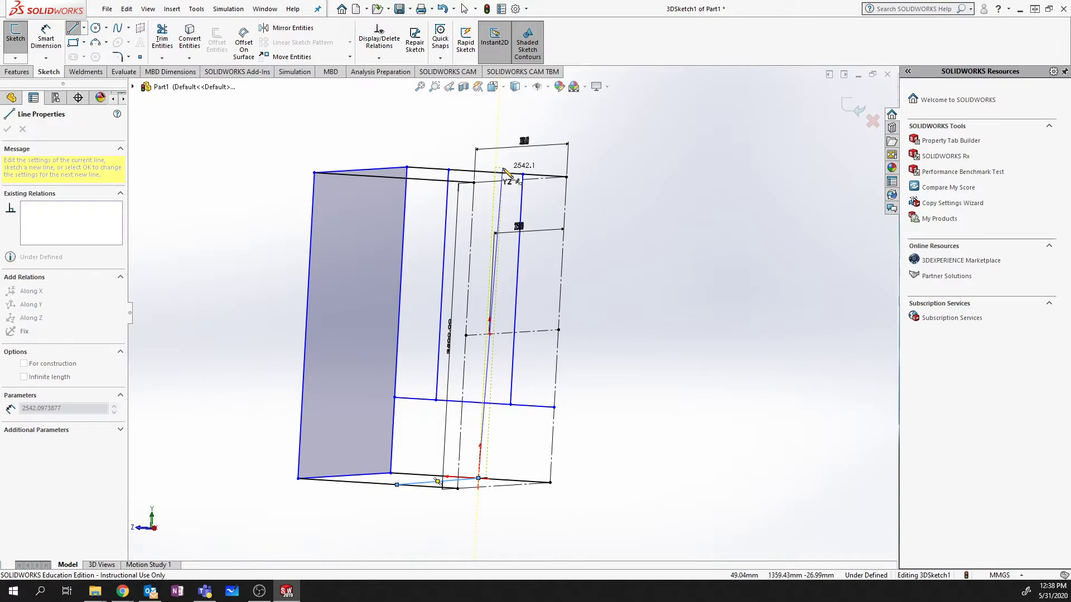
pyautogui.press('Escape')
pyautogui.click(72, 28)
pyautogui.click(421, 179)
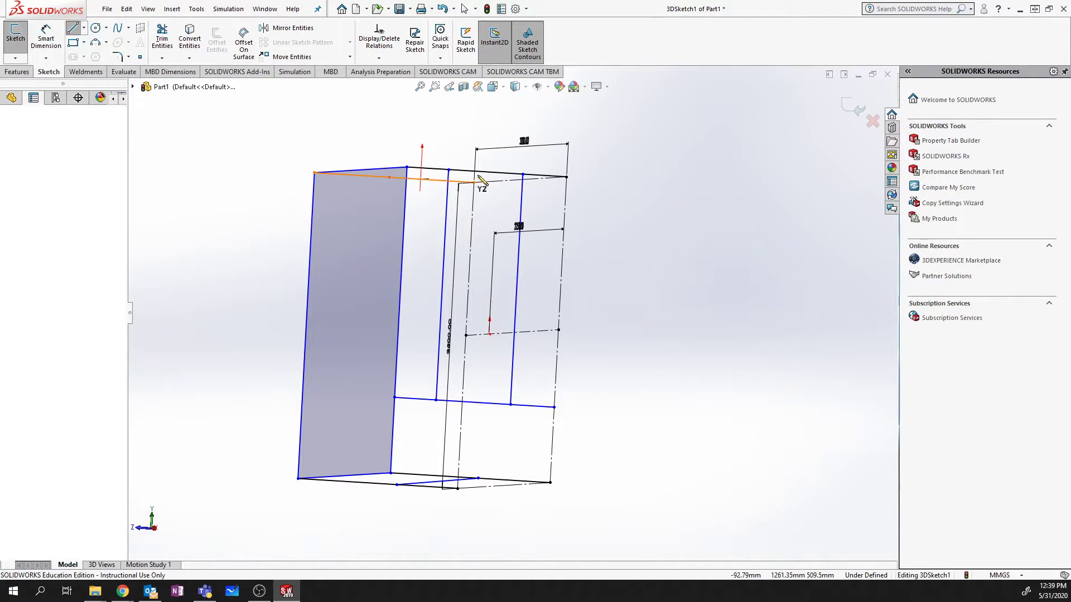
pyautogui.doubleClick(507, 173)
pyautogui.press('Escape')
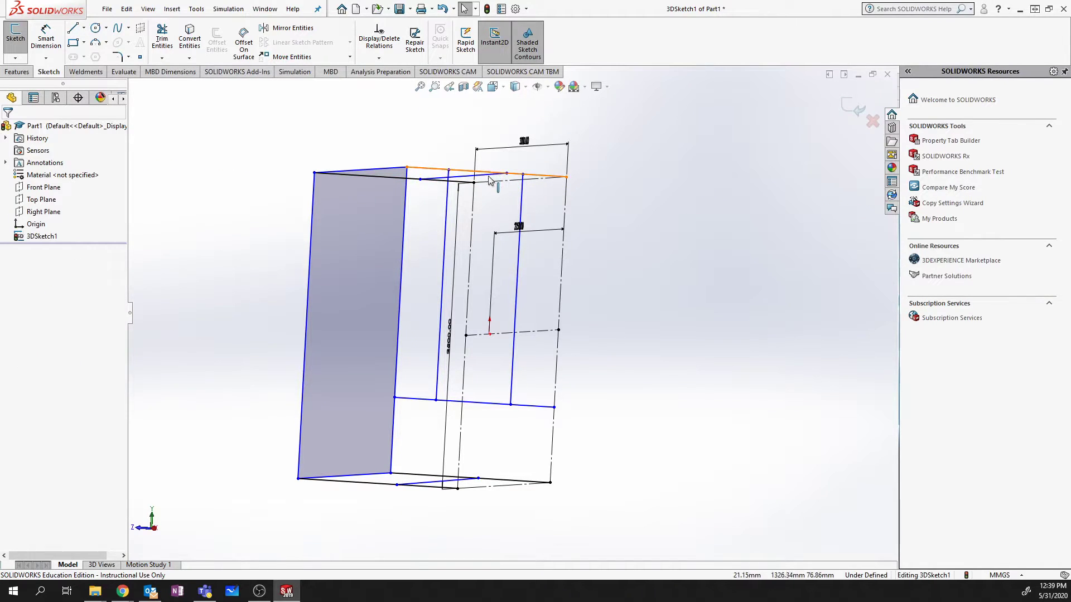
# Step: Make the new upper cross line parallel to the rectangle's top edge and the new lower cross line parallel to its bottom edge
pyautogui.click(478, 178)
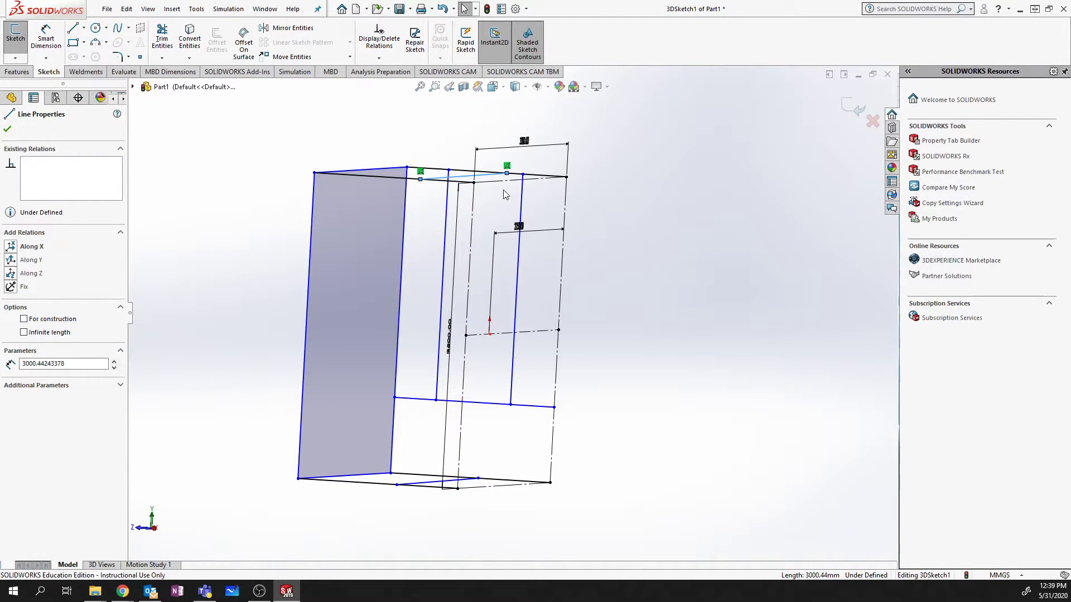
pyautogui.keyDown('ctrl'); pyautogui.click(499, 181); pyautogui.keyUp('ctrl')
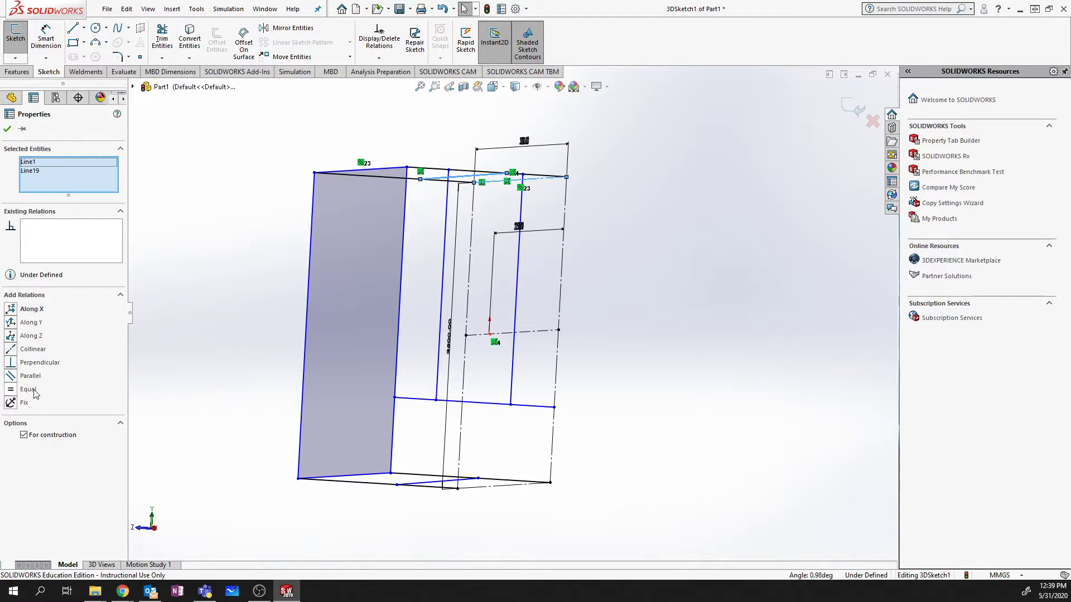
pyautogui.click(23, 376)
pyautogui.press('Escape')
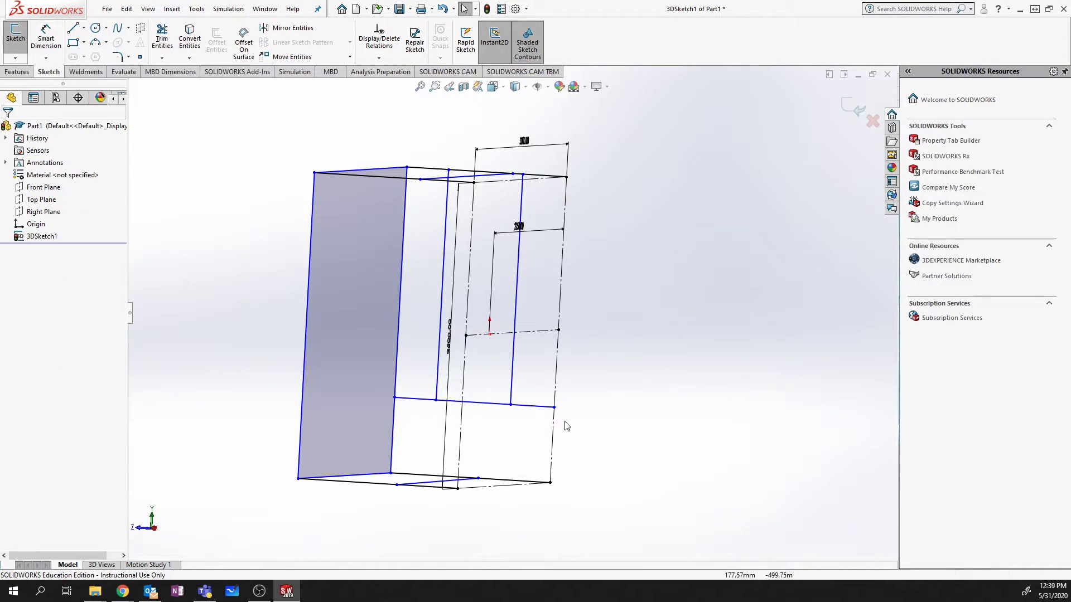
pyautogui.click(452, 486)
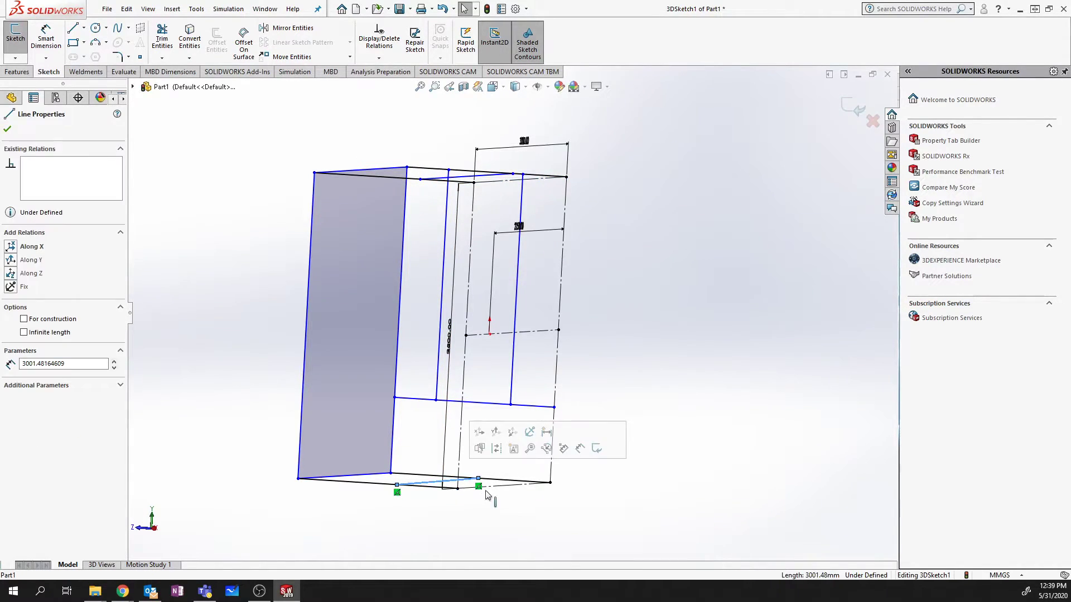
pyautogui.keyDown('ctrl'); pyautogui.click(502, 485); pyautogui.keyUp('ctrl')
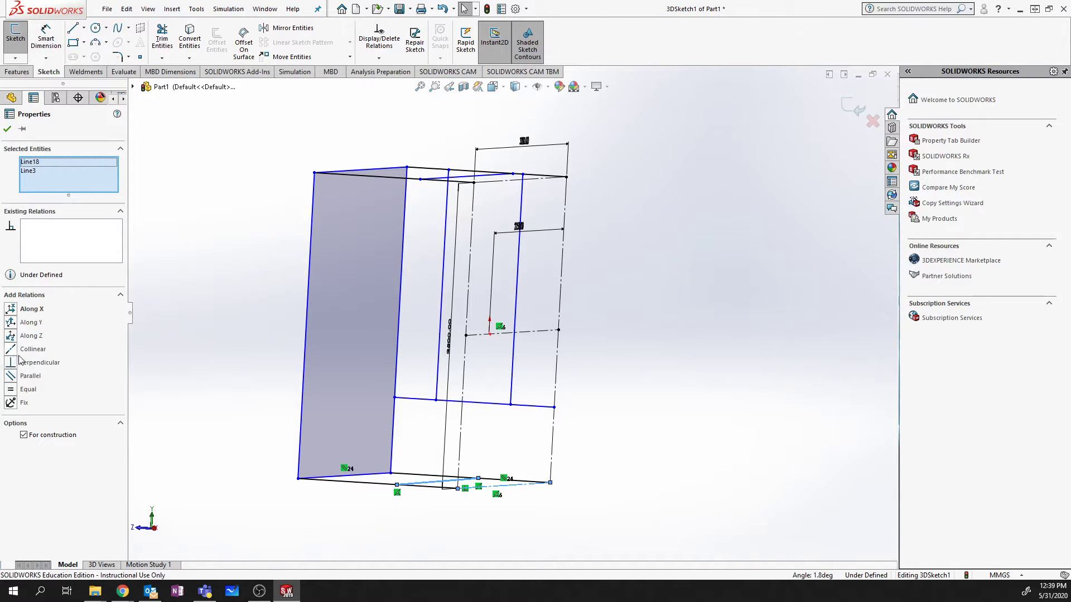
pyautogui.click(10, 376)
pyautogui.click(622, 437)
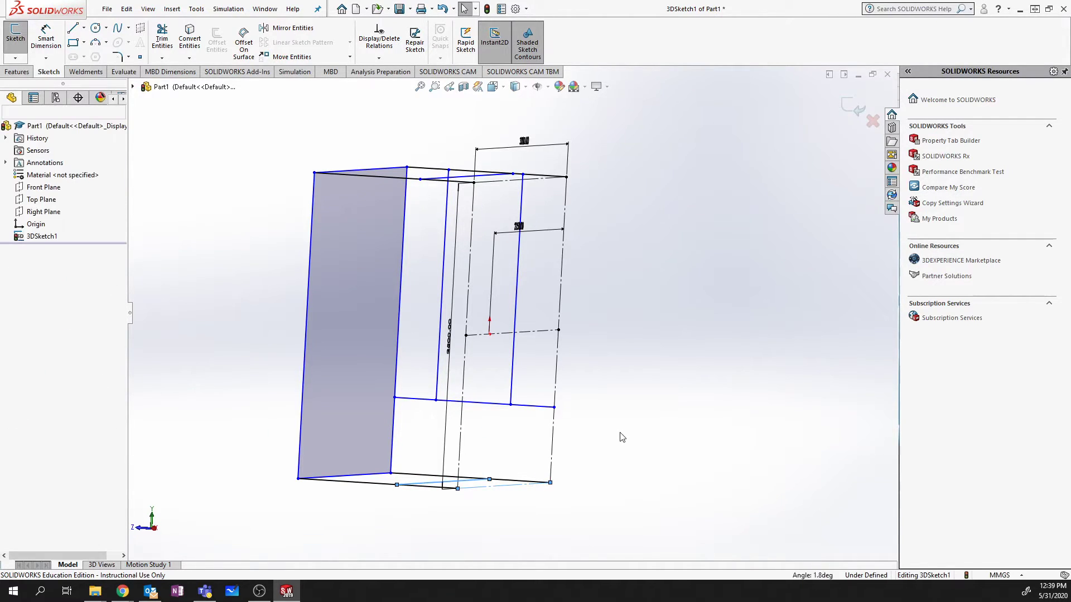
# Step: Dimension the distance between the right side's lower Z line and its crossbar as 1250 mm
pyautogui.moveTo(541, 321)
pyautogui.mouseDown(button='middle')
pyautogui.moveTo(486, 398)
pyautogui.moveTo(518, 374)
pyautogui.moveTo(529, 308)
pyautogui.moveTo(561, 311)
pyautogui.moveTo(566, 280)
pyautogui.moveTo(554, 287)
pyautogui.mouseUp(button='middle')
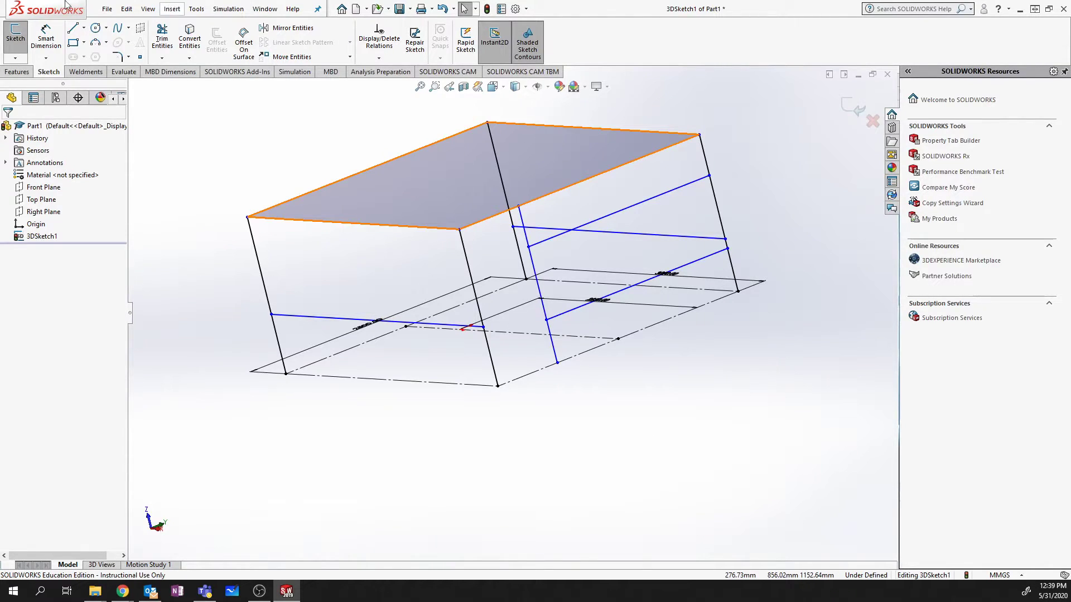
pyautogui.click(48, 38)
pyautogui.click(473, 281)
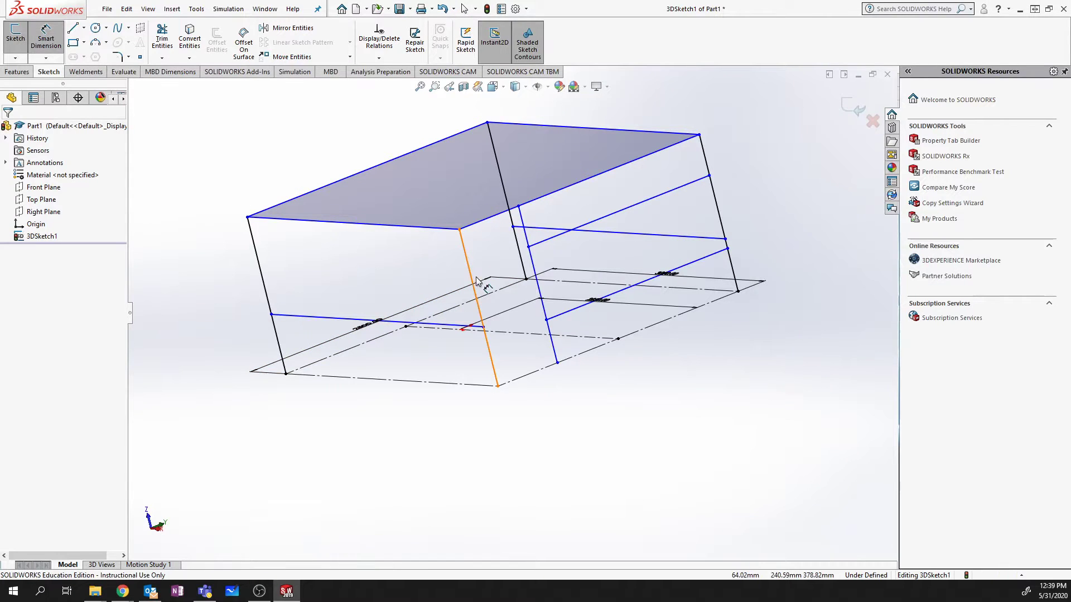
pyautogui.click(524, 242)
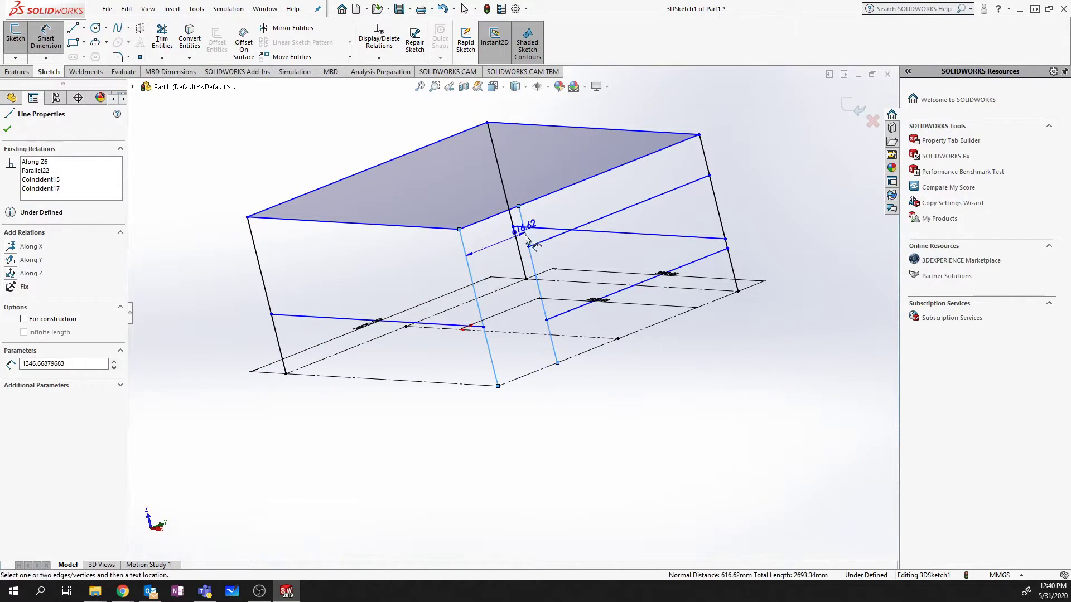
pyautogui.click(525, 365)
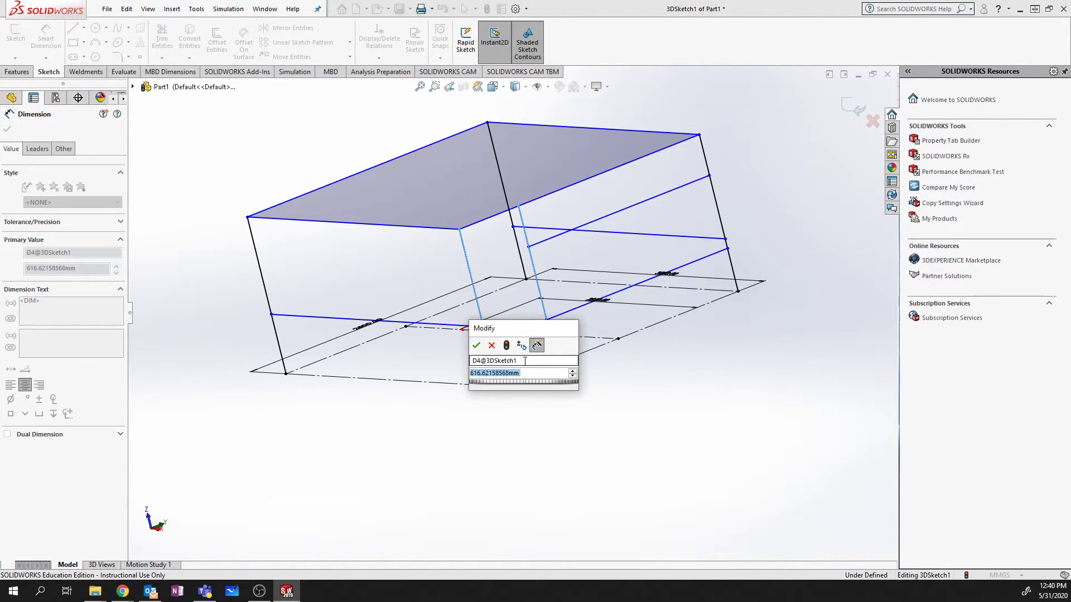
pyautogui.write('1250')
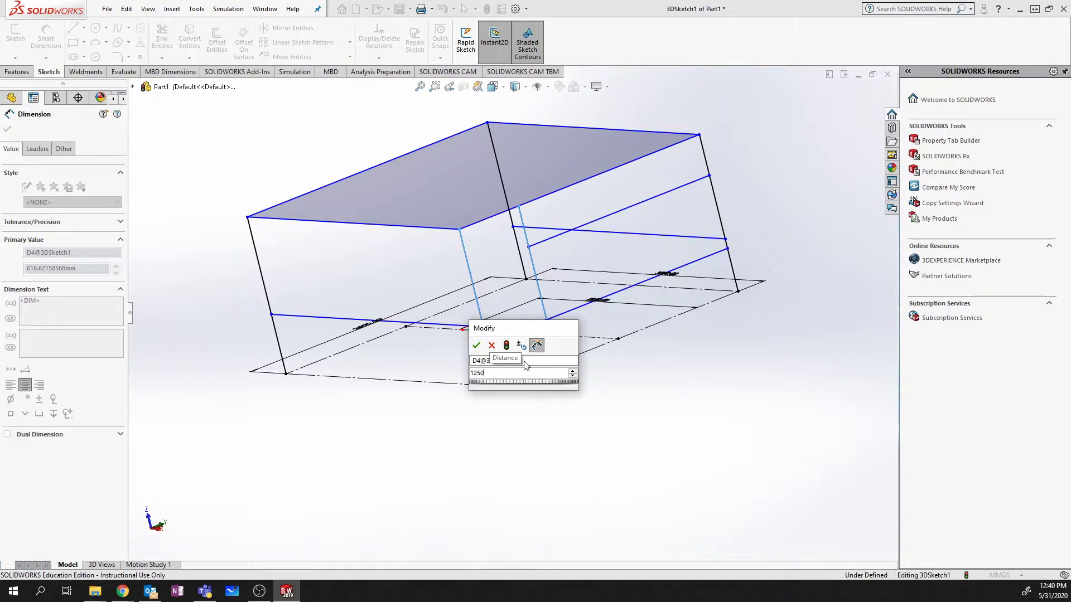
pyautogui.press('Return')
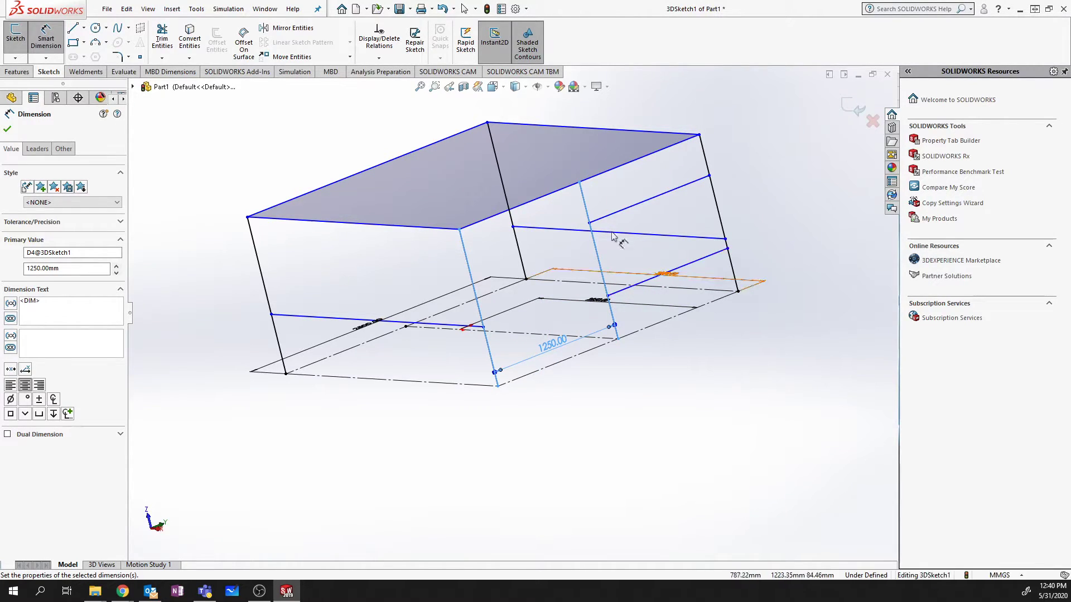
# Step: Dimension the spacing between the right side's outer vertical line and the upright nearest to it
pyautogui.click(634, 206)
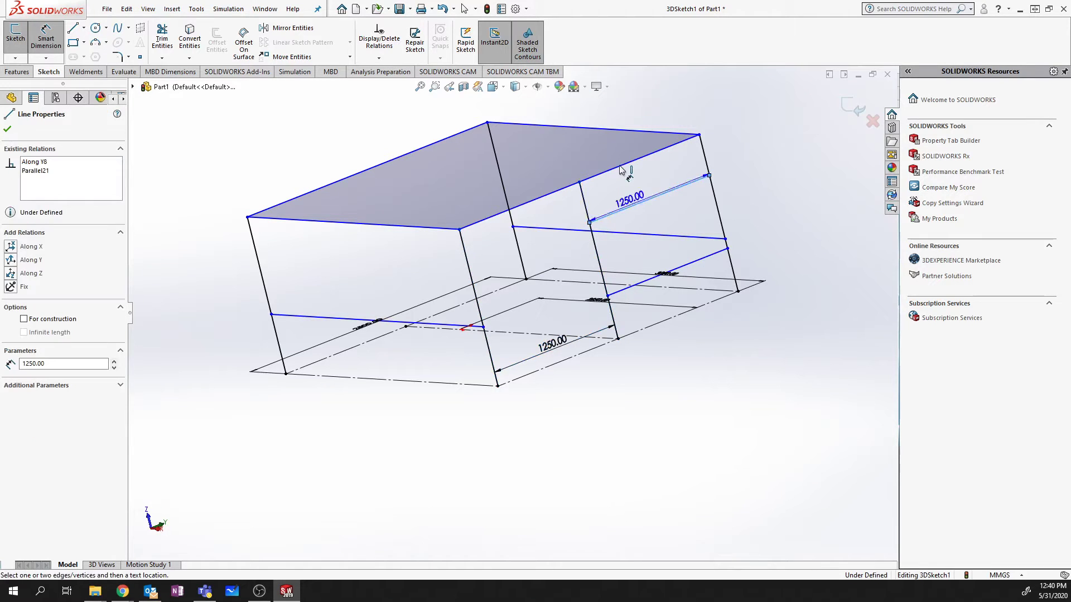
pyautogui.click(608, 170)
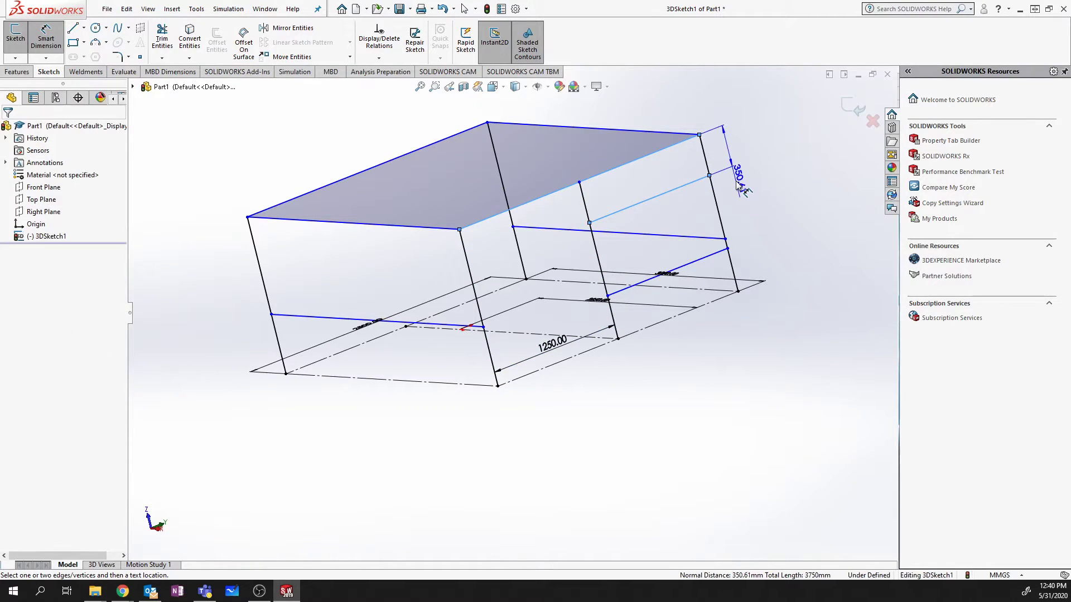
pyautogui.click(737, 183)
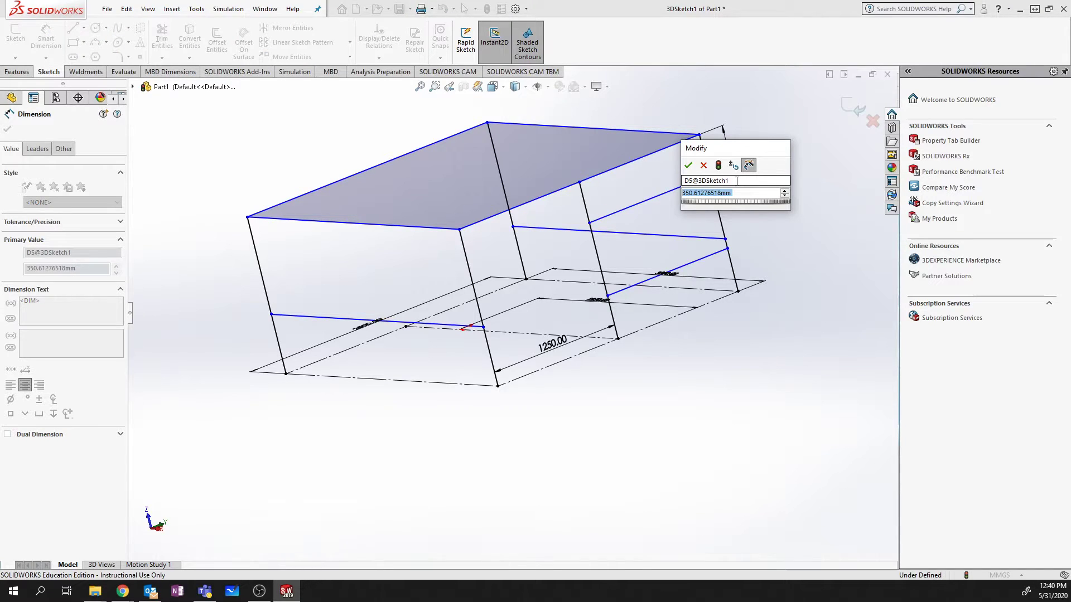
pyautogui.press('Return')
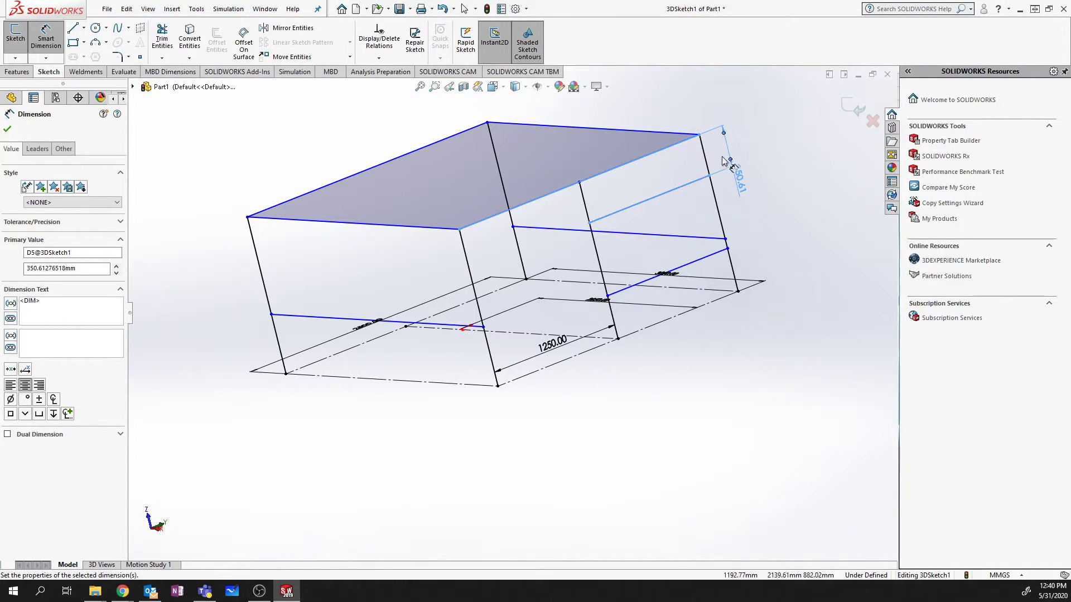
# Step: Dimension the height of the right side's far outer vertical line as 3000 mm
pyautogui.click(717, 205)
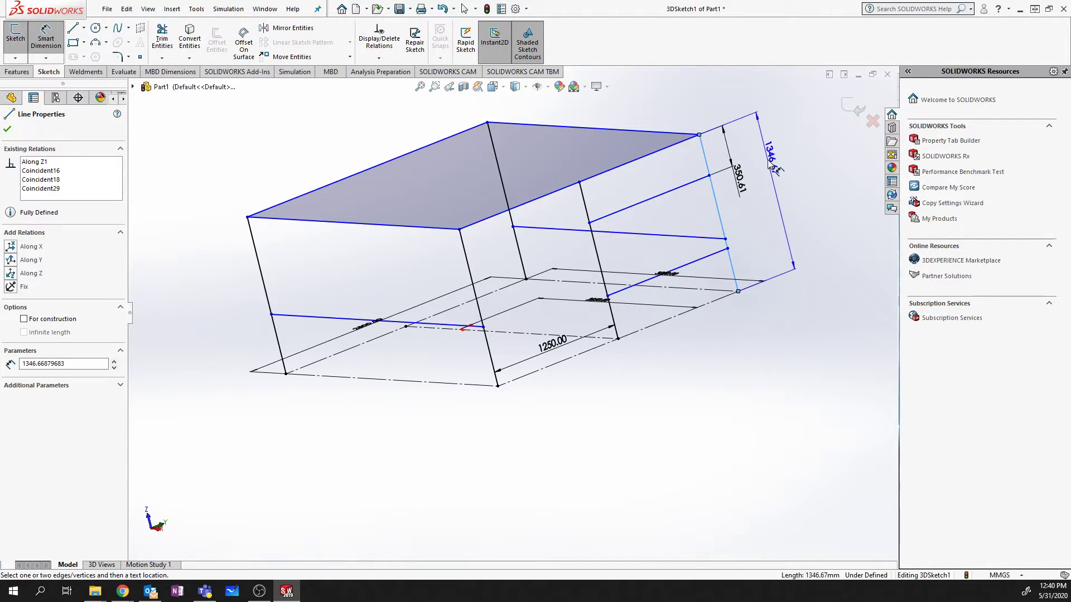
pyautogui.click(771, 166)
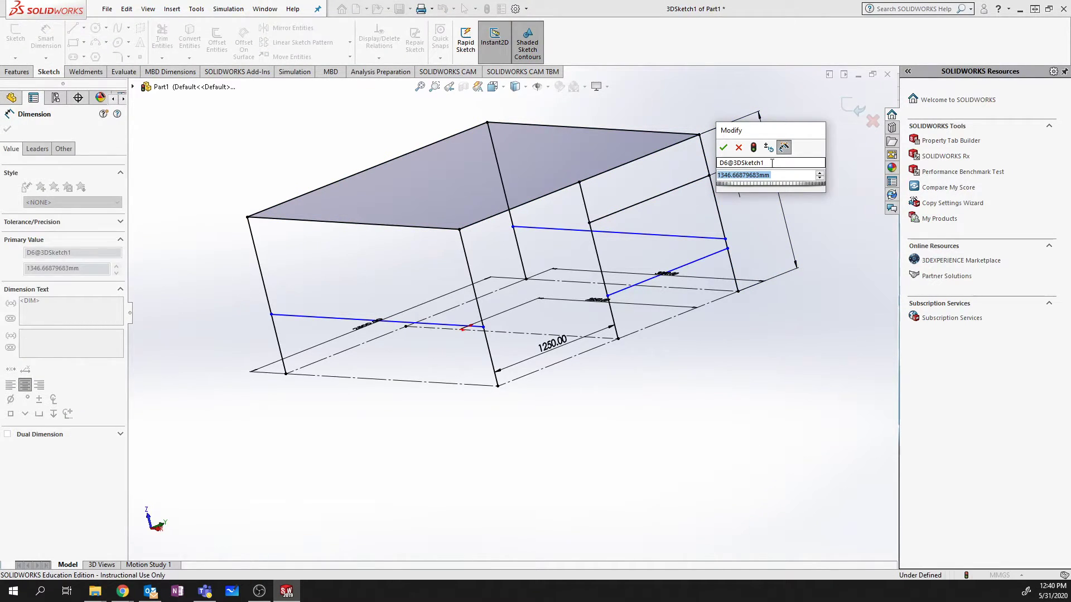
pyautogui.press('Return')
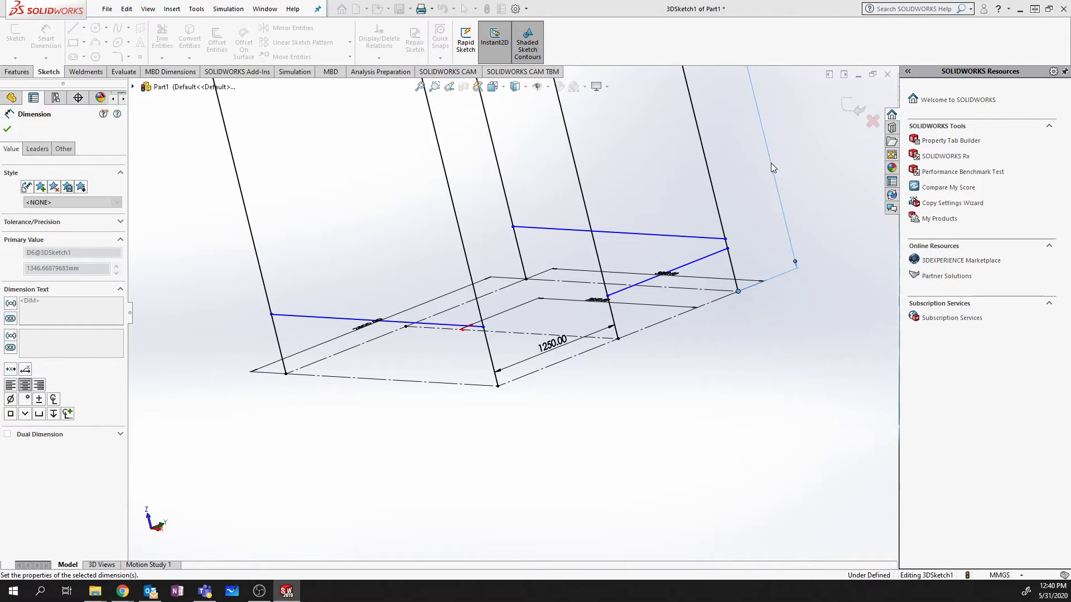
pyautogui.scroll(4, 641, 186)
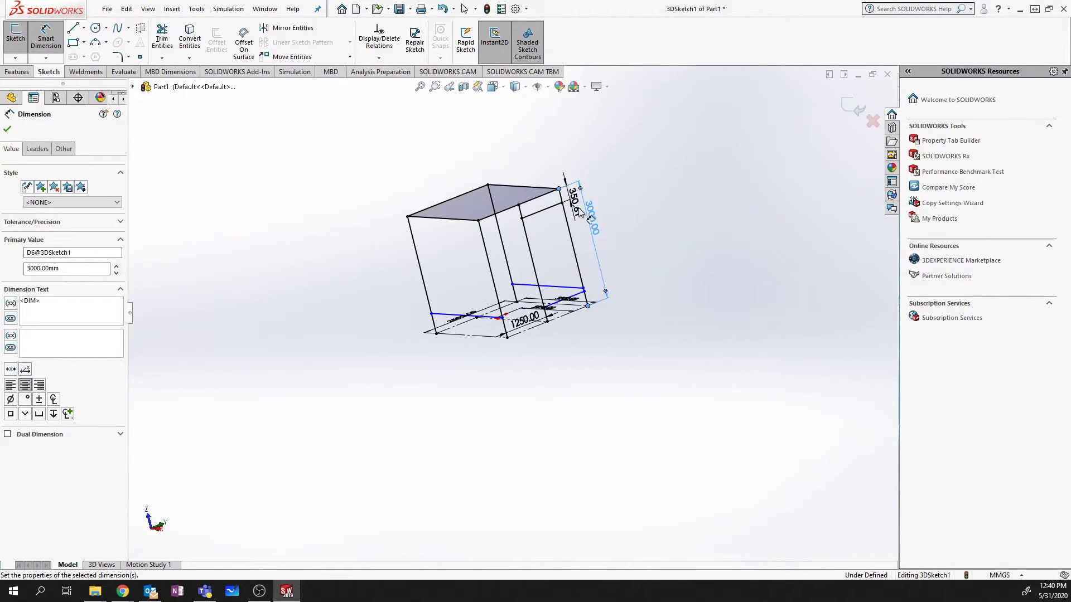
pyautogui.scroll(-4, 584, 216)
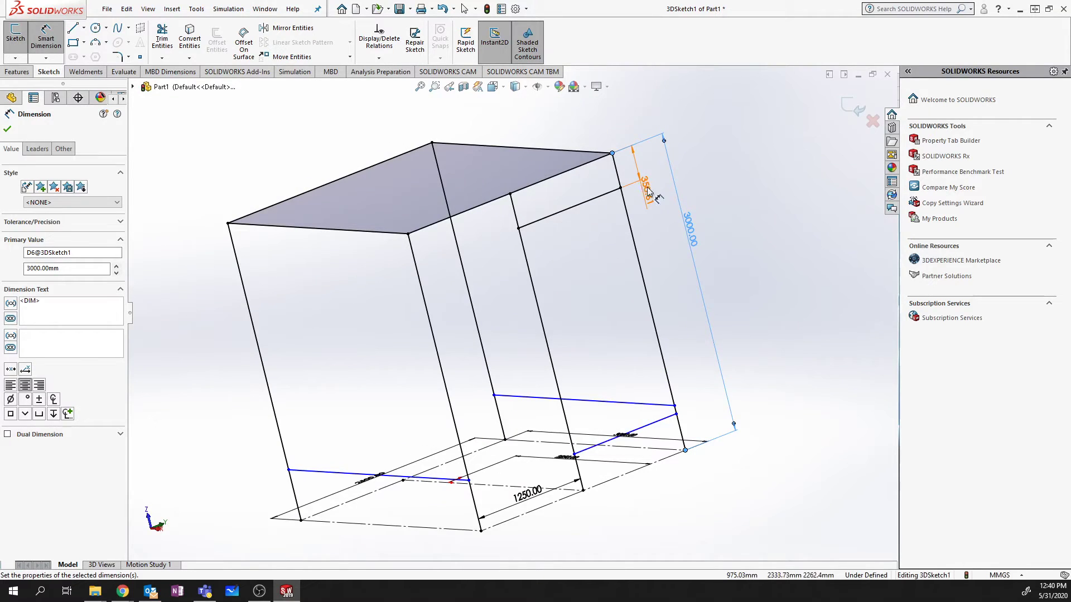
# Step: Set the distance from the top rectangle's right edge to the right side's upper crossbar to 2000 mm
pyautogui.doubleClick(647, 190)
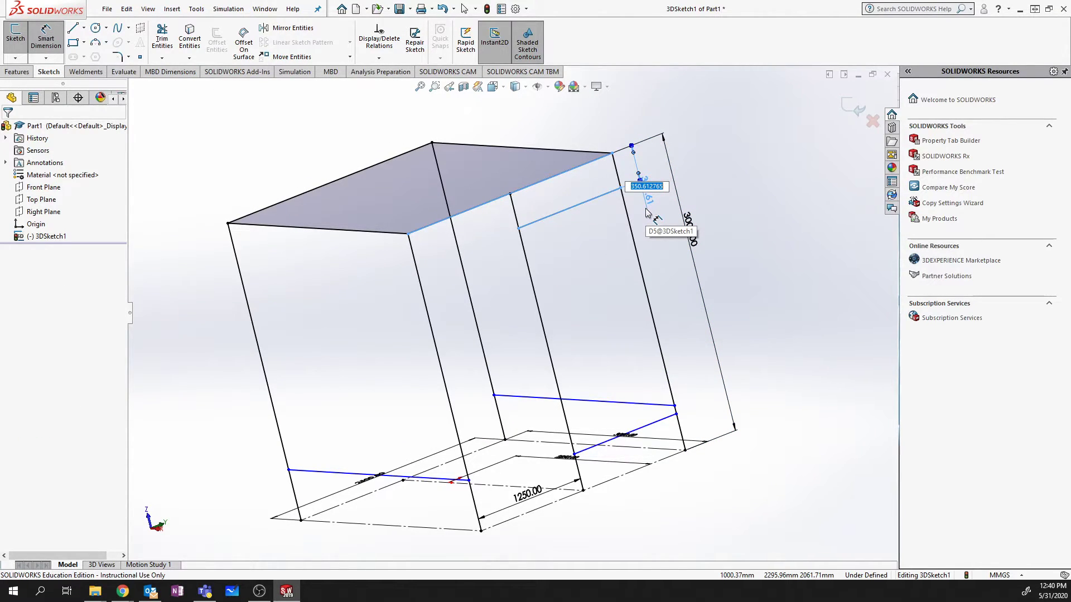
pyautogui.write('4')
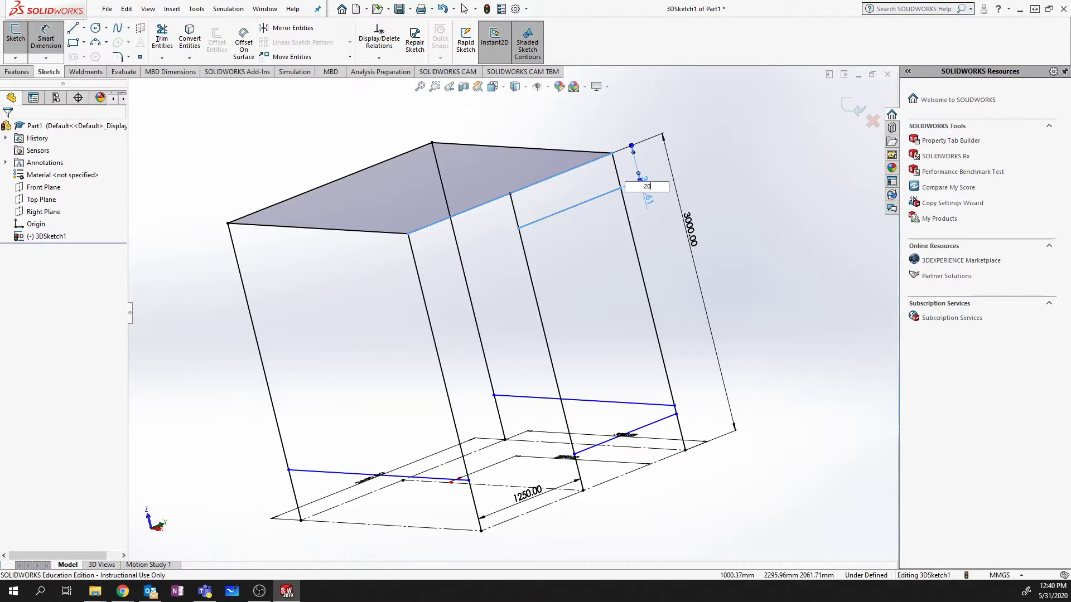
pyautogui.press('Return')
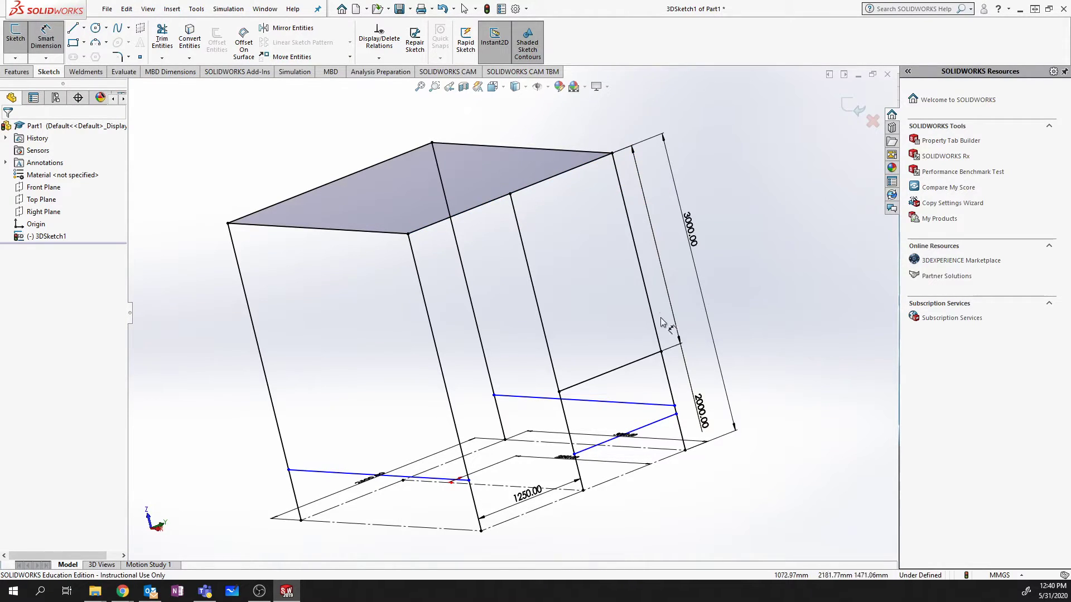
# Step: Set the distance from the top rectangle's right edge to the right side's upper crossbar to 1250 mm
pyautogui.doubleClick(703, 408)
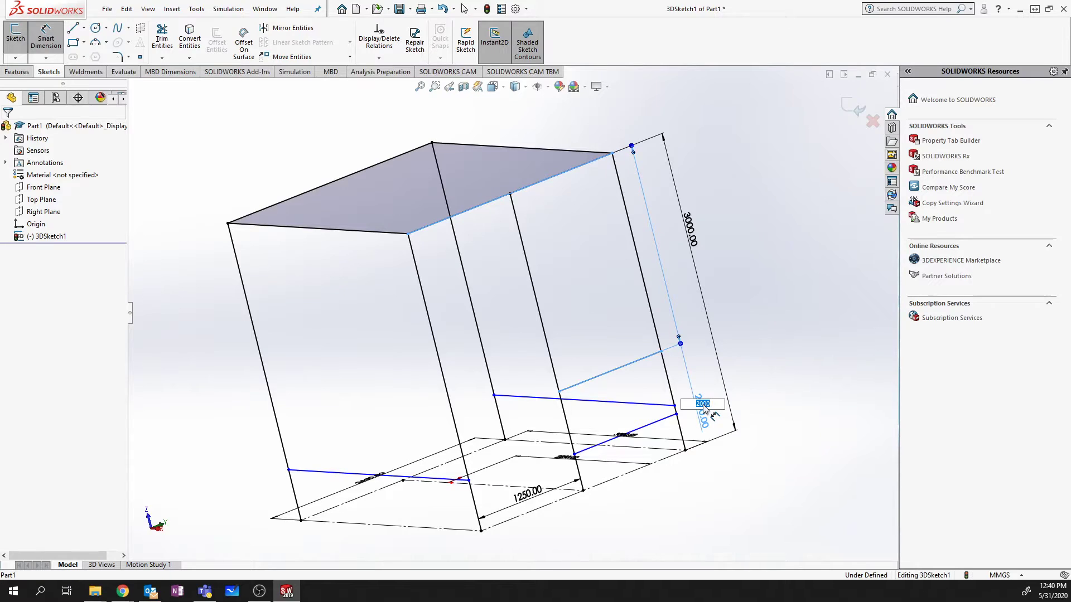
pyautogui.write('125')
pyautogui.press('Return')
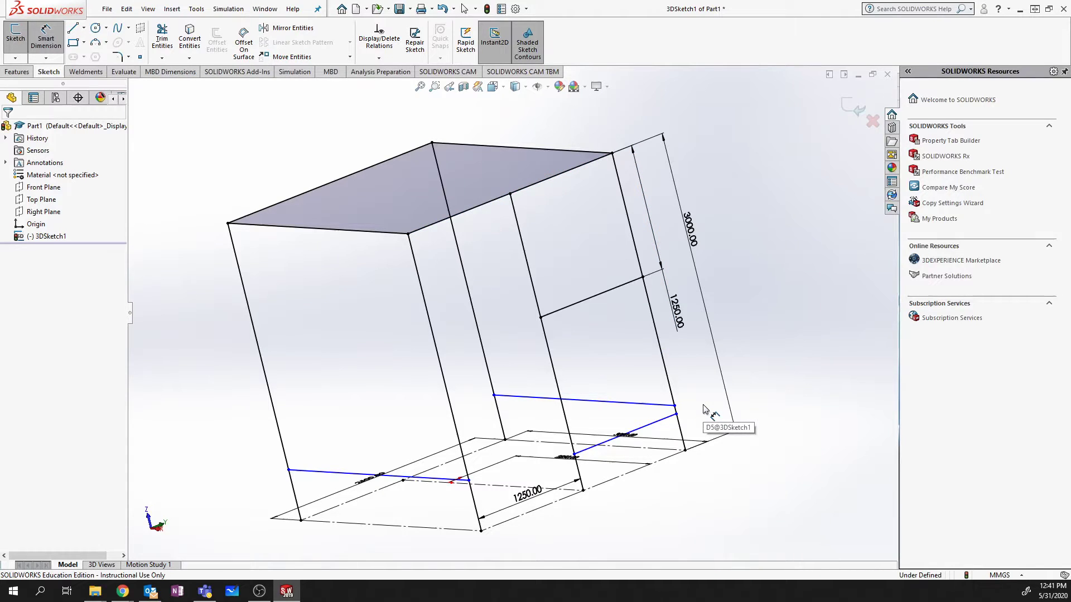
# Step: Dimension the distance between the right side's upper and lower crossbars as 1250 mm
pyautogui.click(607, 291)
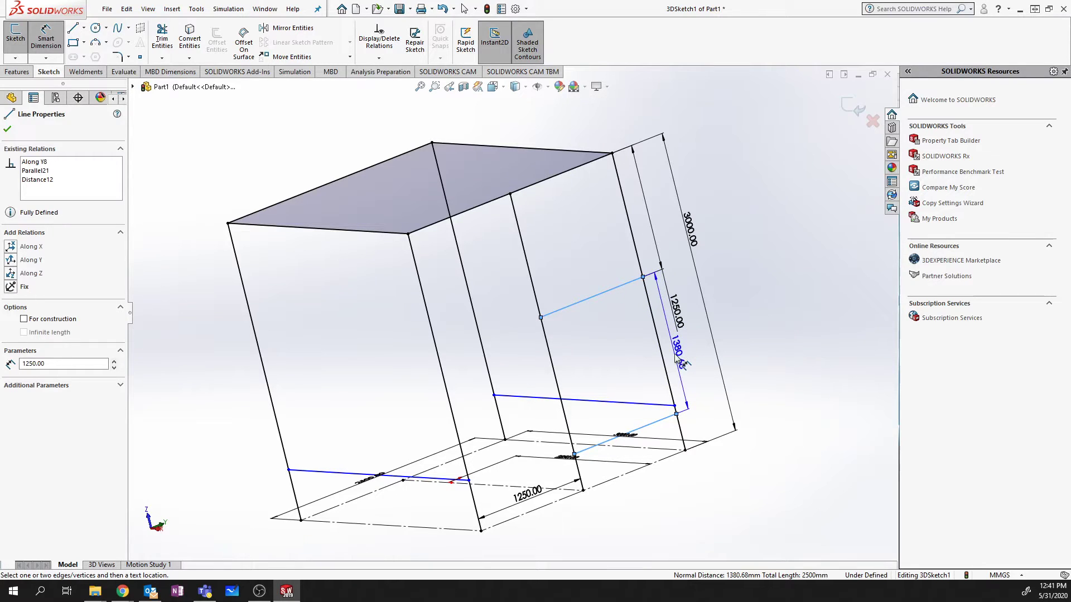
pyautogui.click(684, 371)
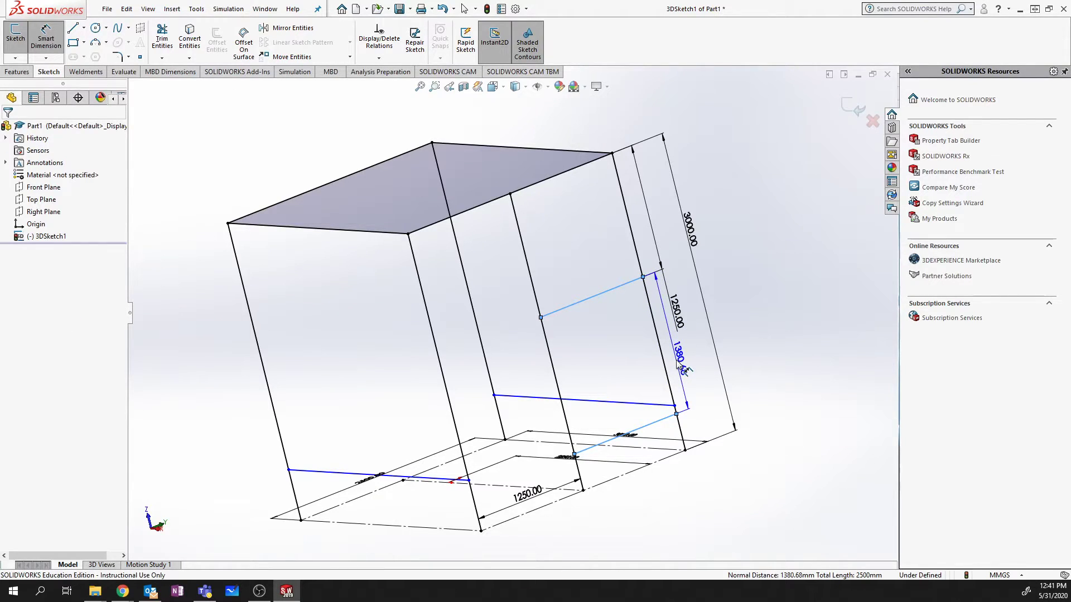
pyautogui.write('1250')
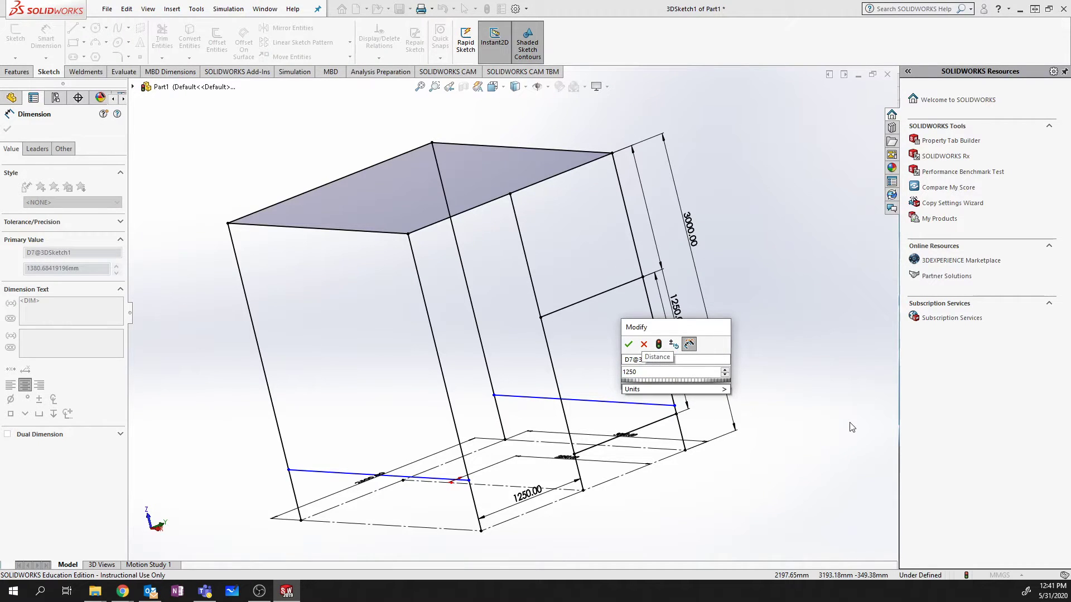
pyautogui.press('Return')
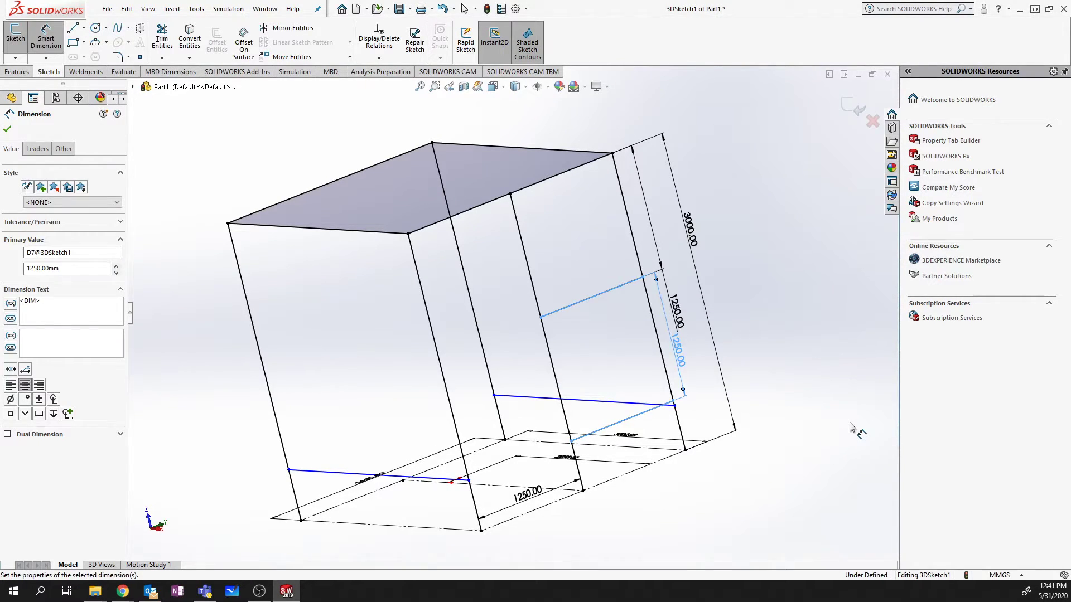
# Step: Dimension the distance from the top rectangle's far edge to the long cross line beneath it as 1250 mm
pyautogui.click(596, 151)
pyautogui.click(599, 155)
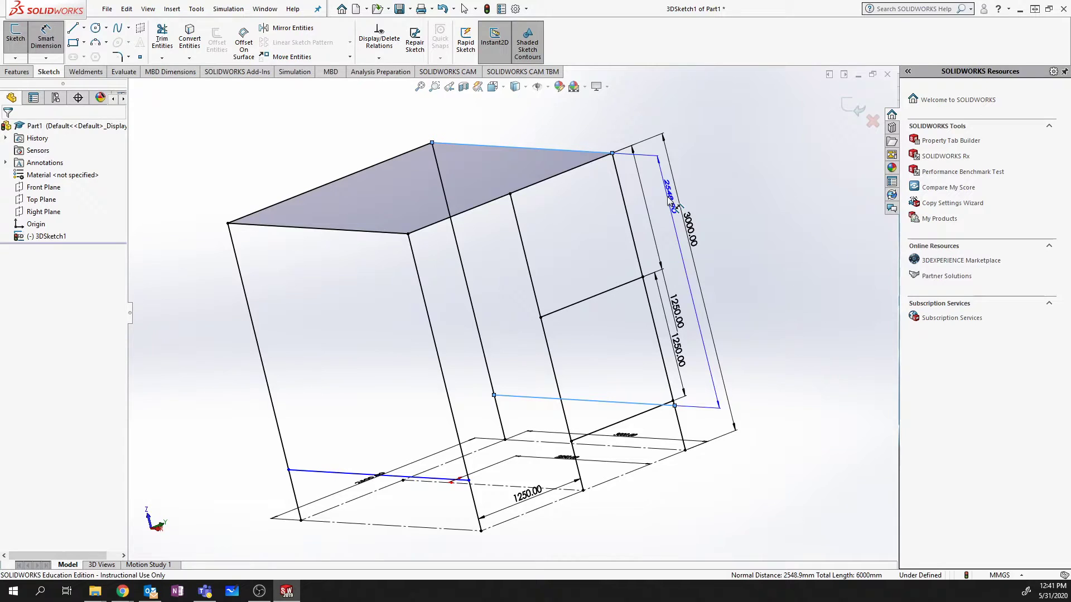
pyautogui.click(669, 201)
pyautogui.write('1250')
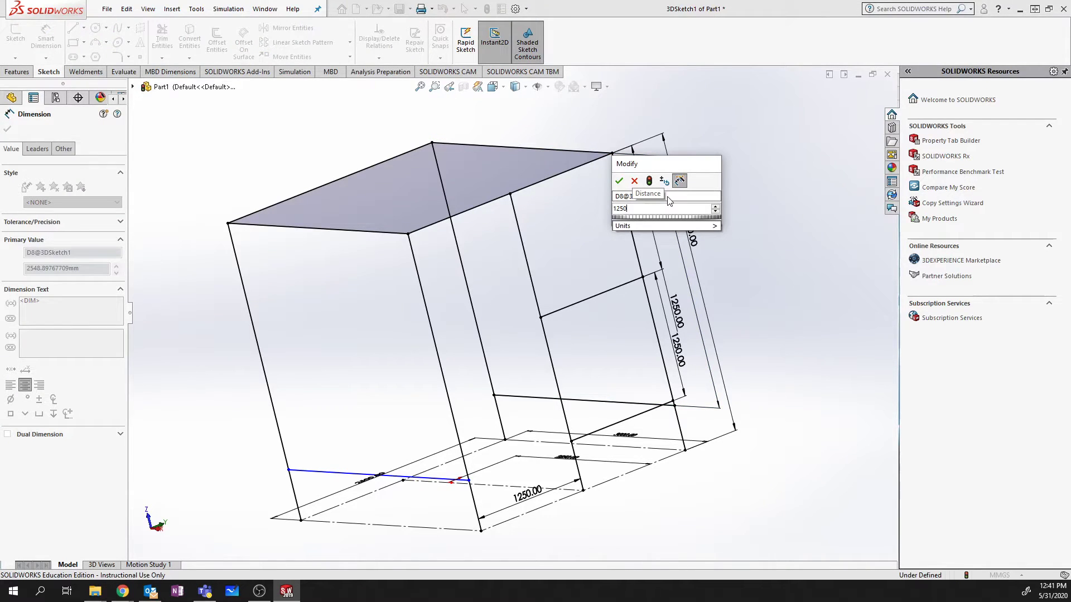
pyautogui.press('Return')
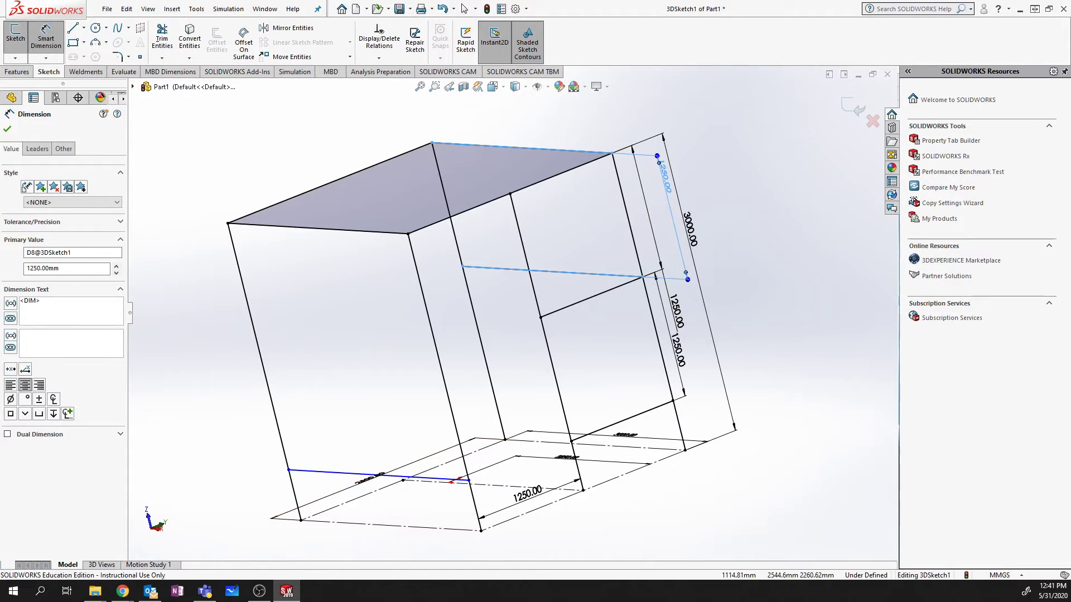
# Step: Change the distance between the top rectangle's far edge and the cross line beneath it to 1500 mm
pyautogui.click(667, 180)
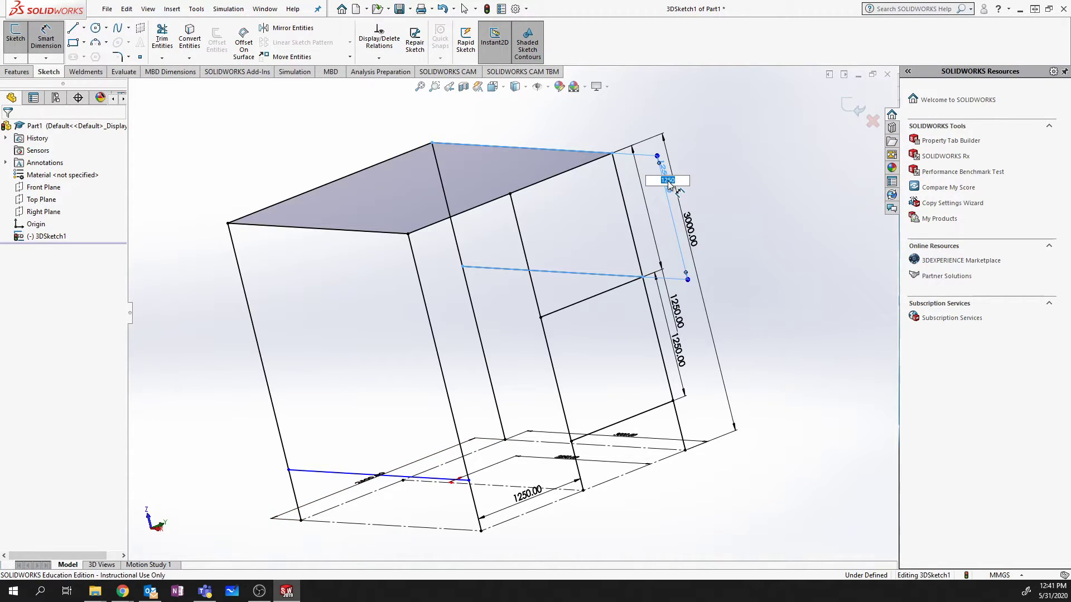
pyautogui.write('15')
pyautogui.press('Return')
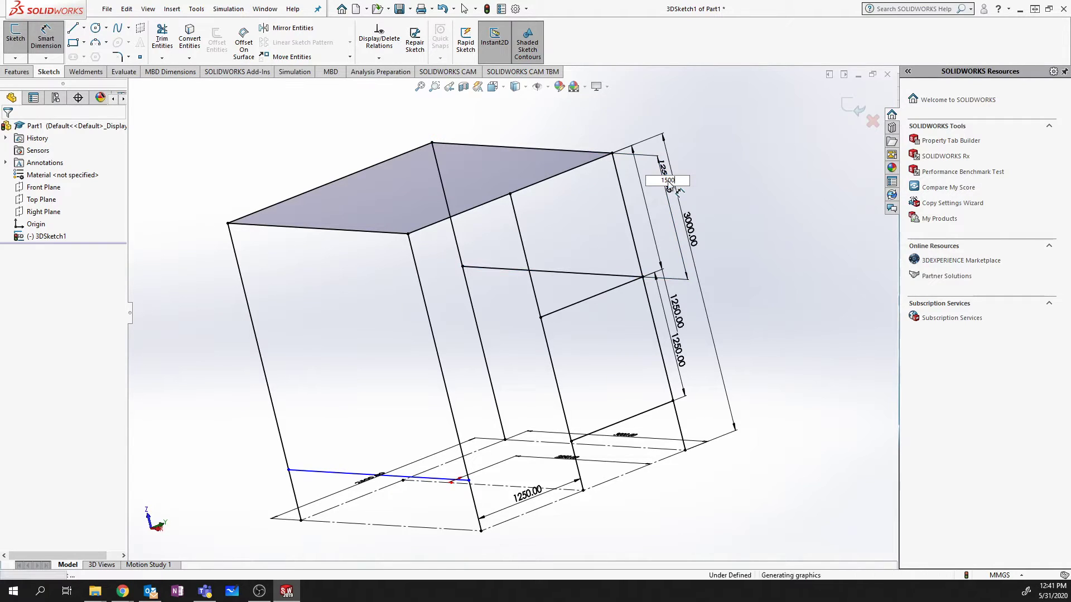
# Step: Dimension the distance from the top rectangle's near edge to the long cross line beneath it as 1500 mm
pyautogui.click(443, 478)
pyautogui.click(393, 232)
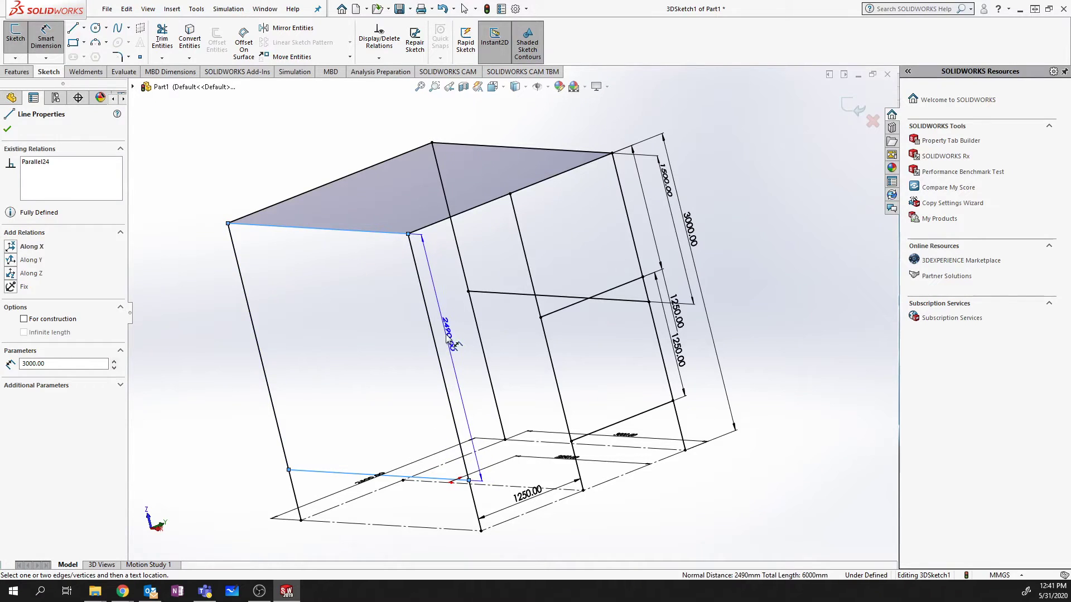
pyautogui.click(453, 343)
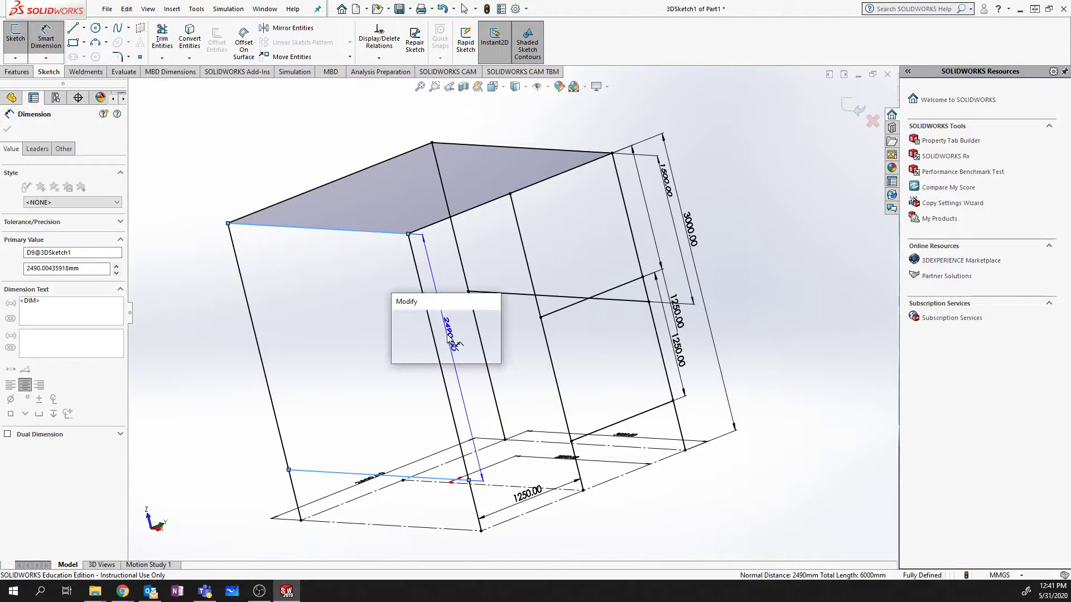
pyautogui.write('150')
pyautogui.write('0')
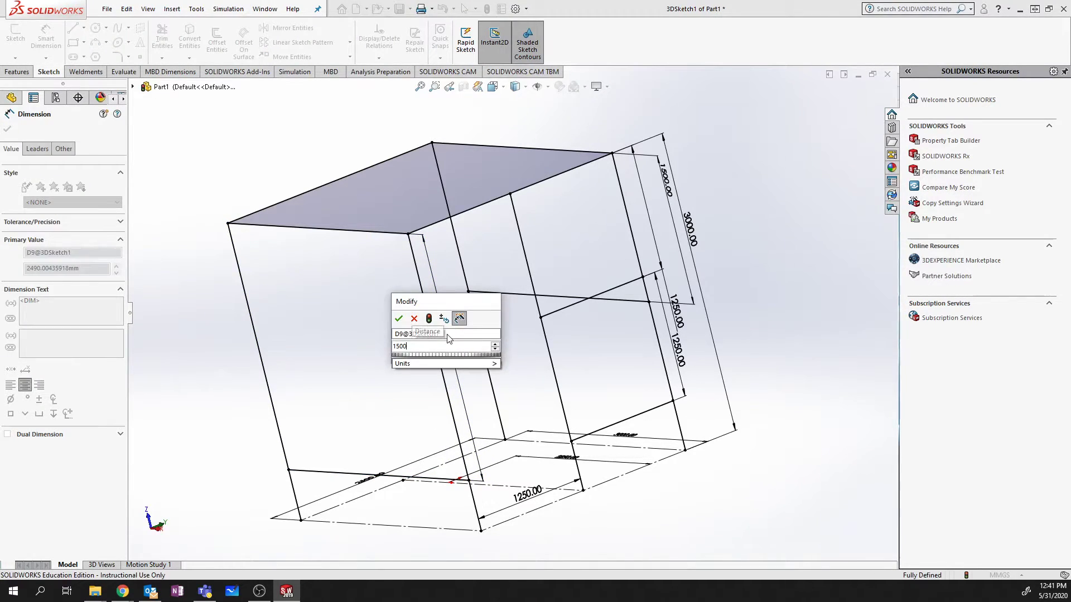
pyautogui.press('Return')
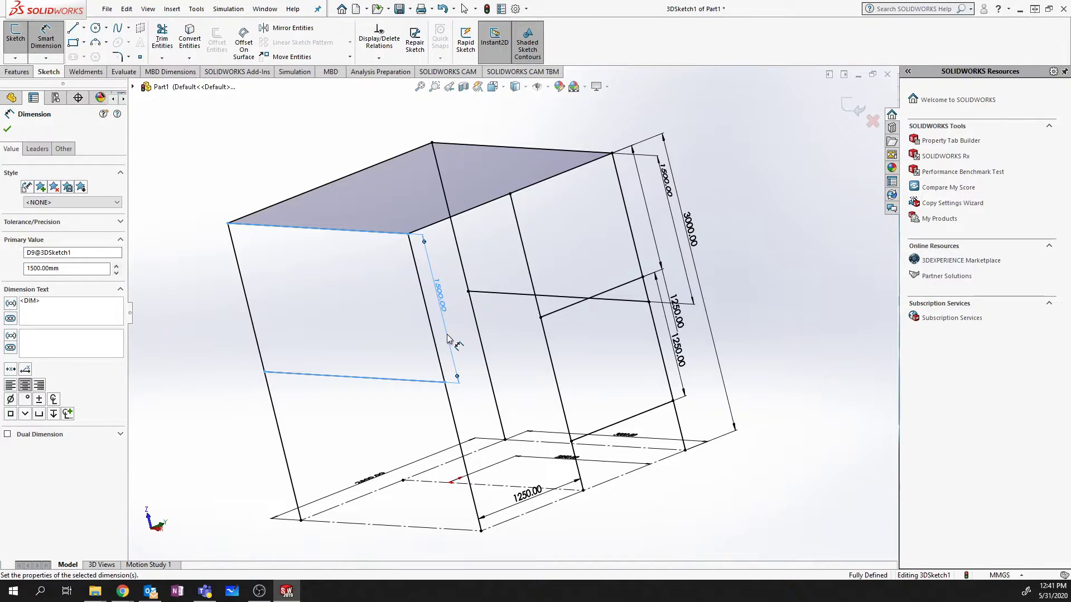
# Step: Finish dimensioning and exit the 3D sketch, keeping its changes
pyautogui.click(799, 338)
pyautogui.click(34, 38)
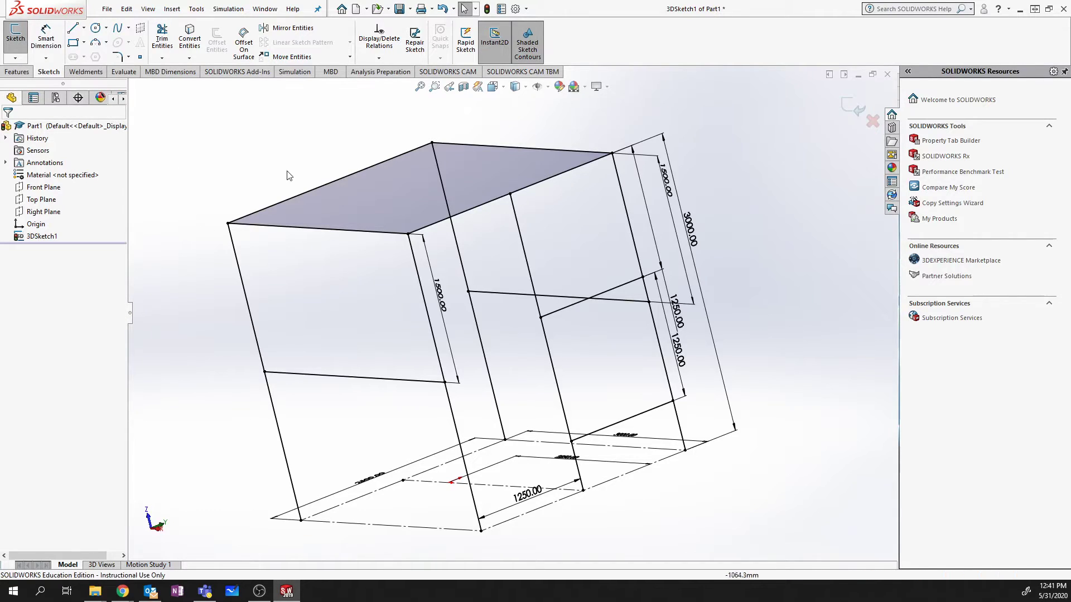
pyautogui.click(853, 106)
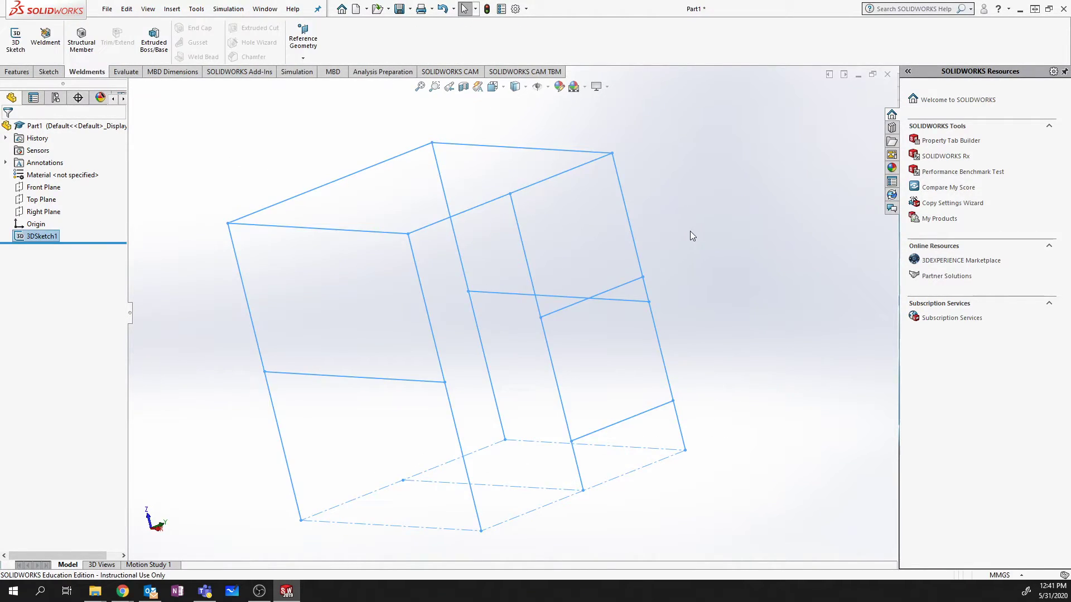
# Step: Start a Structural Member with the Bosch Rexroth standard and the 10mm Slot type
pyautogui.moveTo(663, 217)
pyautogui.mouseDown(button='middle')
pyautogui.moveTo(679, 212)
pyautogui.moveTo(626, 196)
pyautogui.moveTo(650, 232)
pyautogui.moveTo(669, 238)
pyautogui.mouseUp(button='middle')
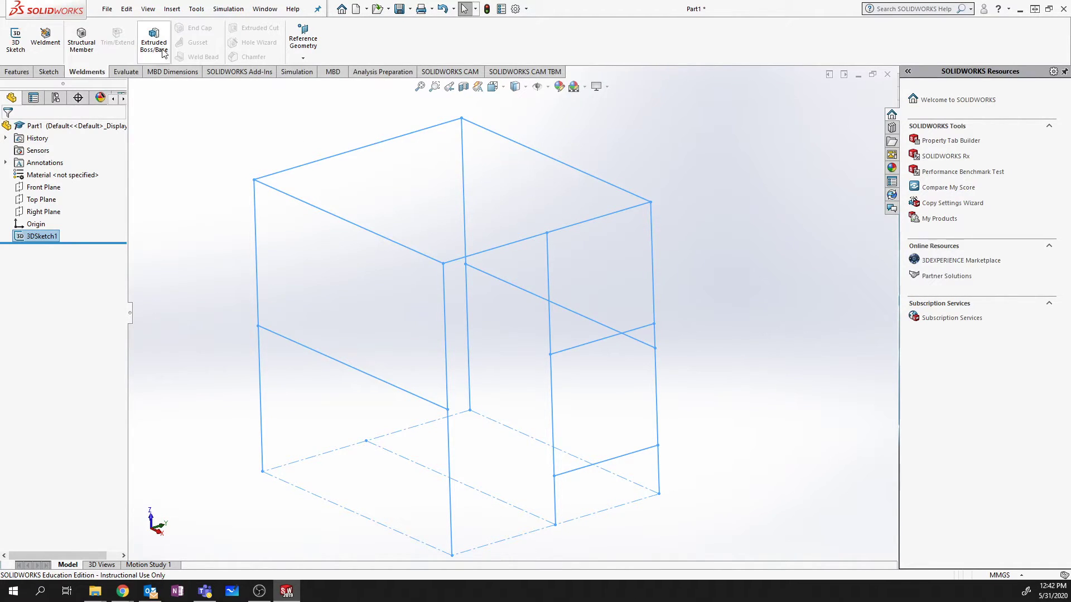
pyautogui.click(28, 72)
pyautogui.click(86, 71)
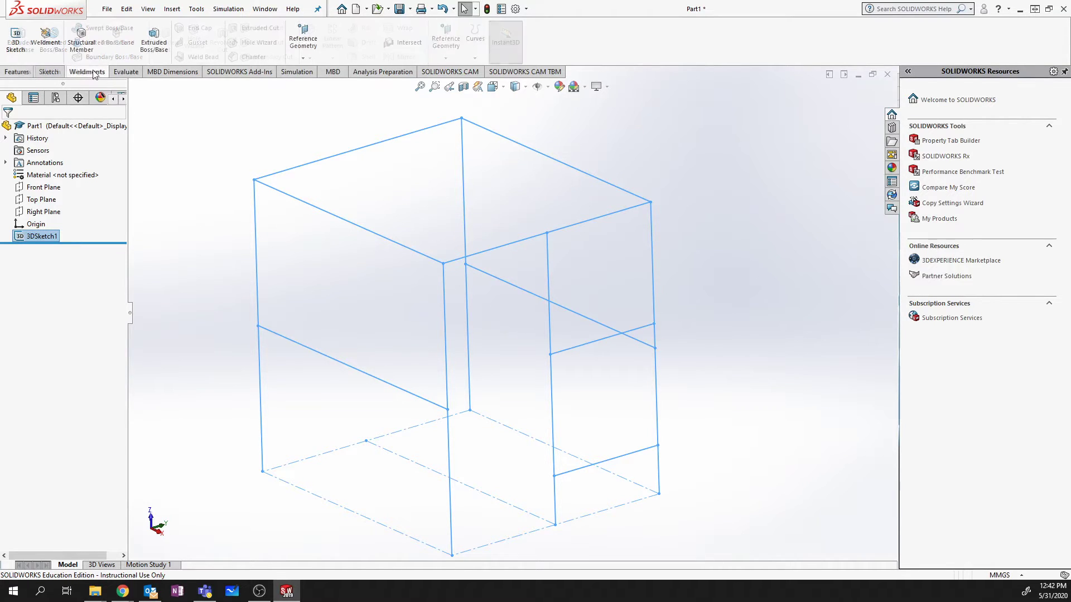
pyautogui.click(82, 44)
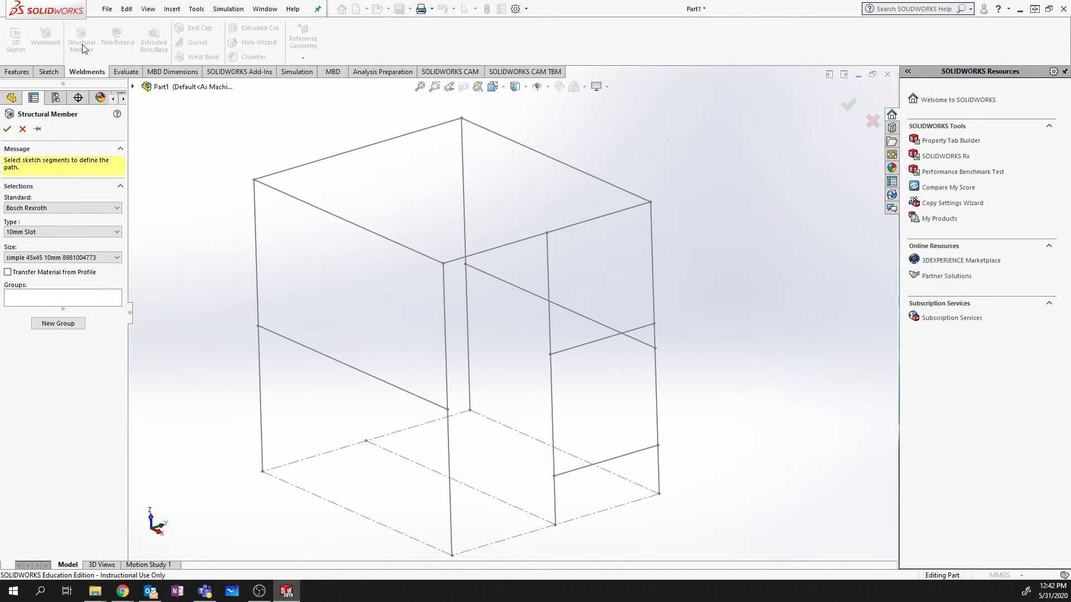
pyautogui.click(63, 208)
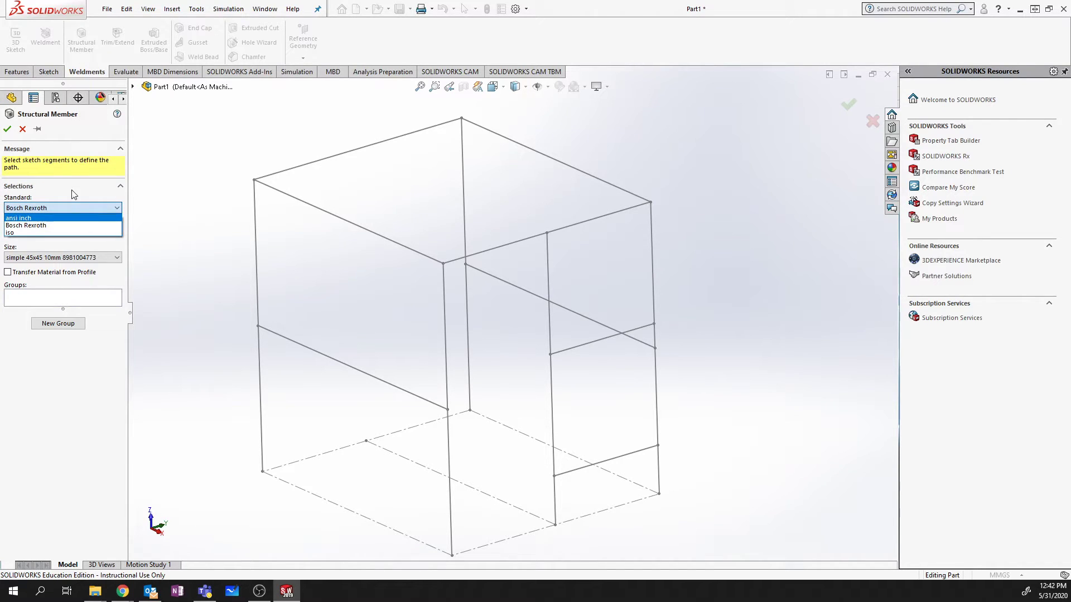
pyautogui.click(30, 225)
pyautogui.click(56, 231)
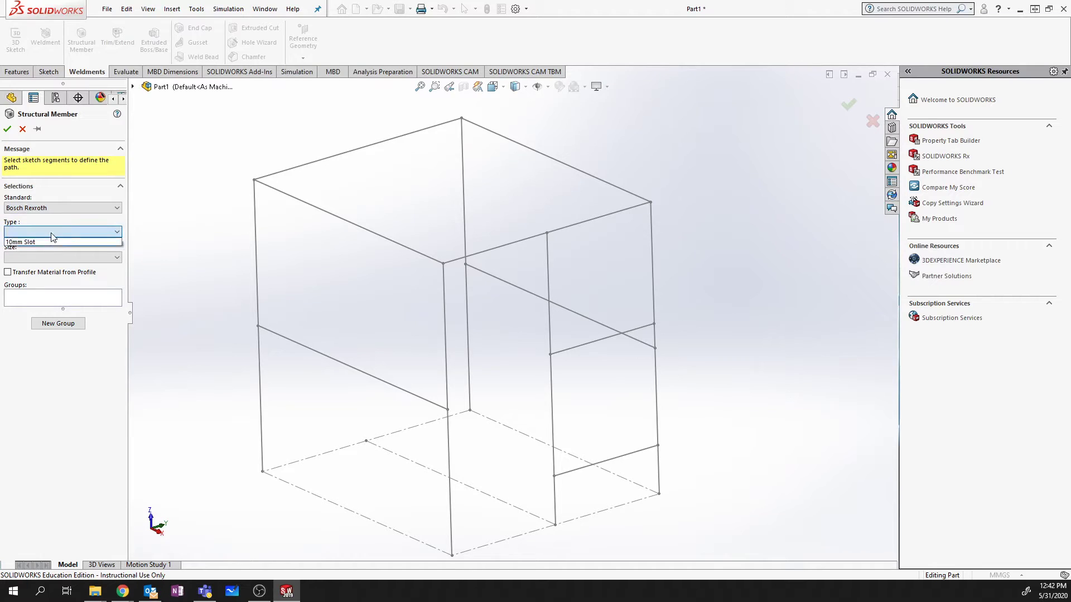
pyautogui.click(51, 244)
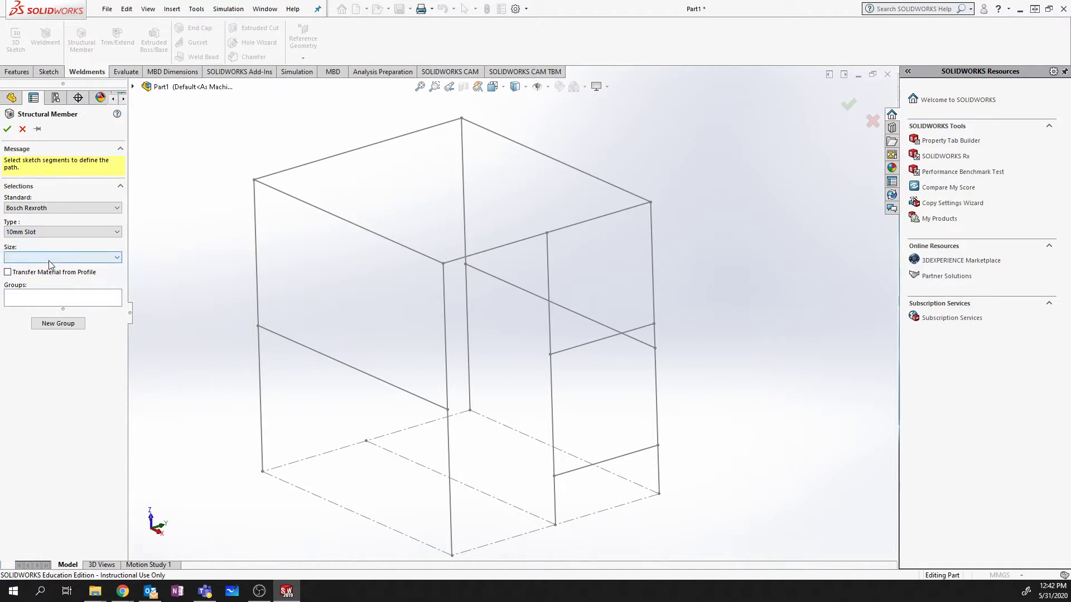
pyautogui.click(51, 258)
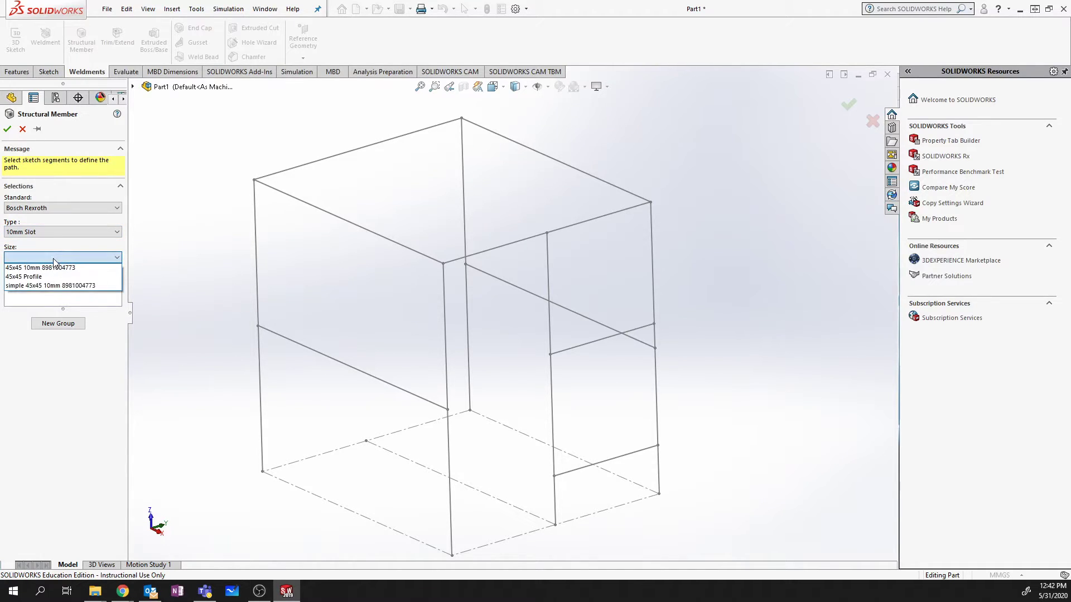
pyautogui.click(46, 287)
pyautogui.click(90, 259)
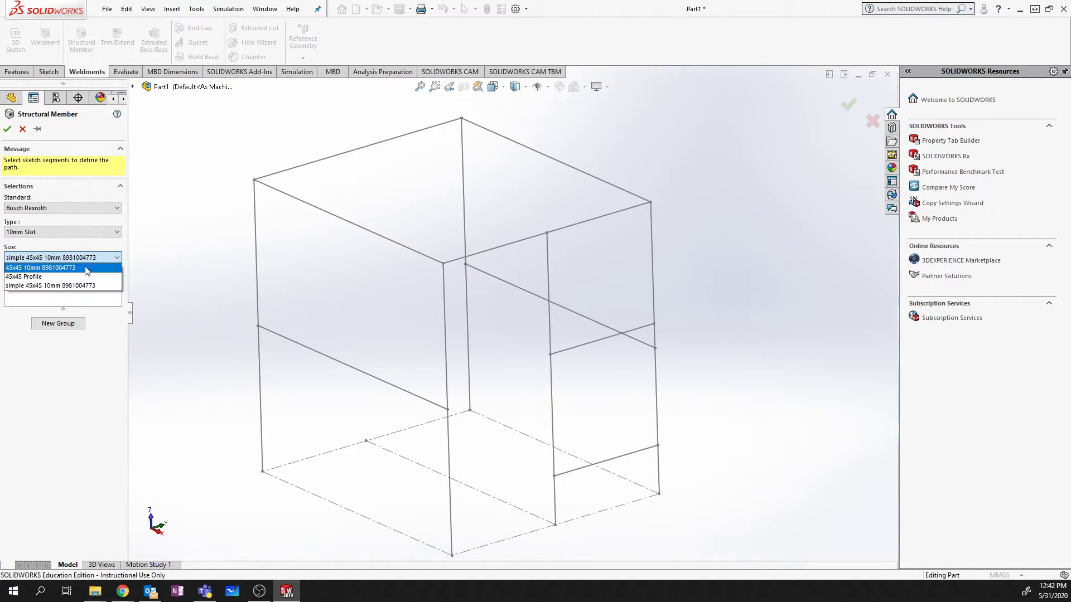
pyautogui.click(63, 286)
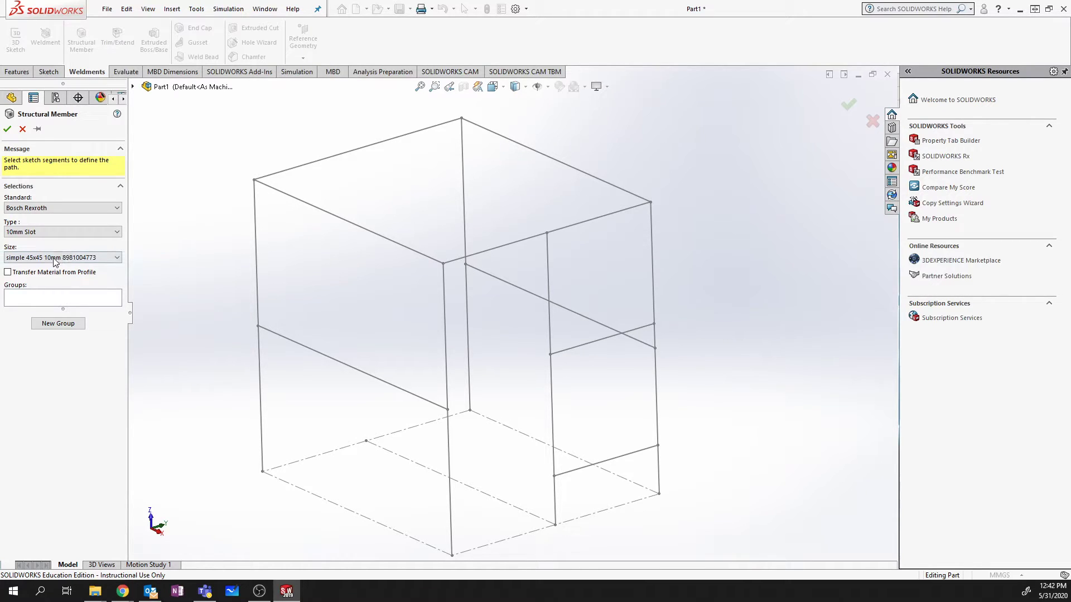
pyautogui.click(8, 272)
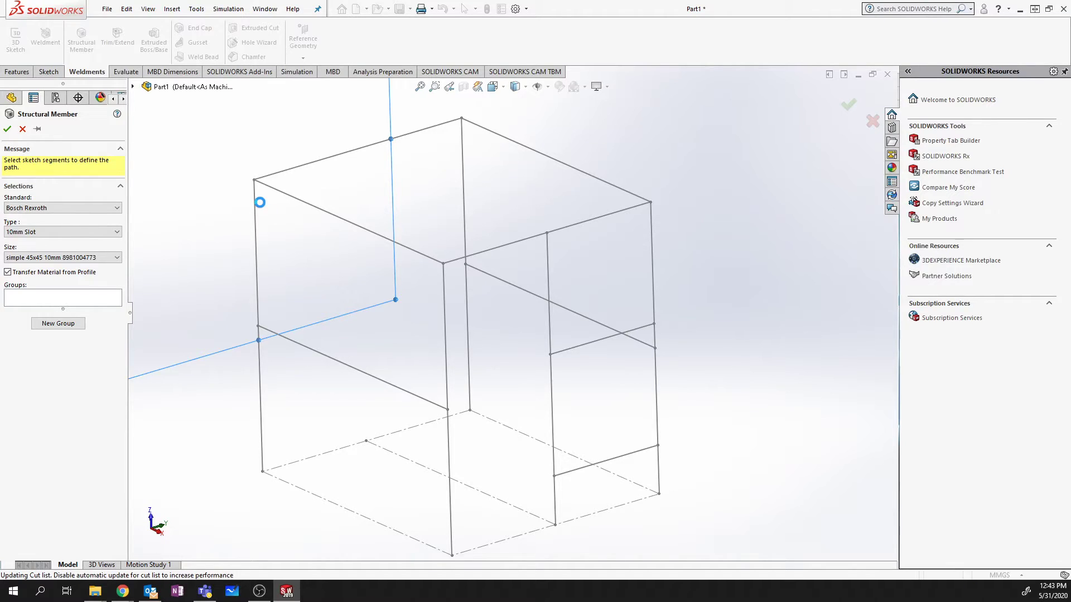
# Step: Place the first member on the top rectangle's front-left edge and locate its profile by the upper outer corner point
pyautogui.click(252, 181)
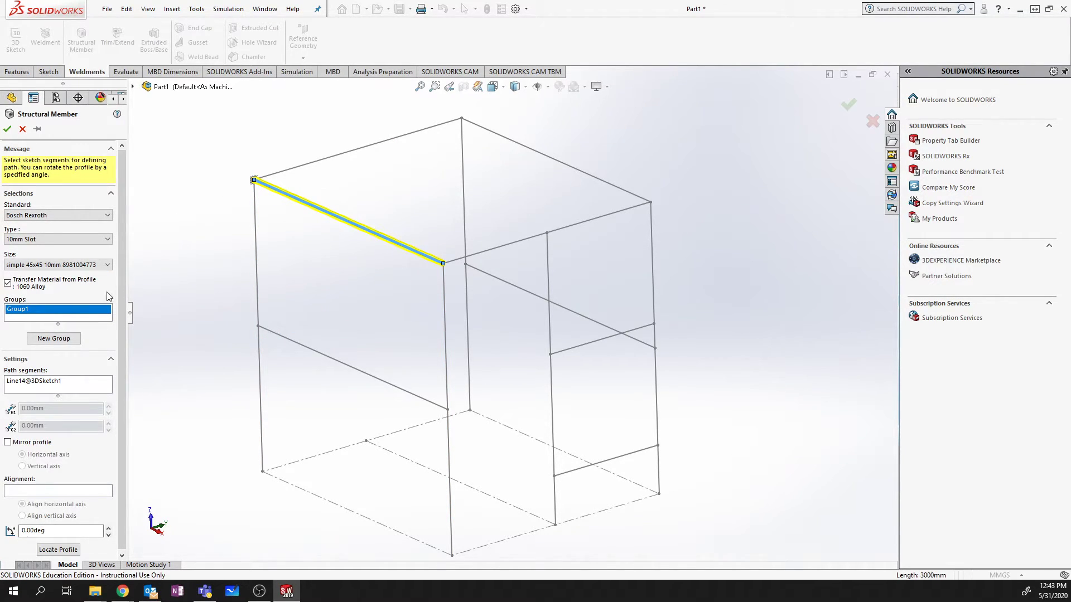
pyautogui.click(59, 549)
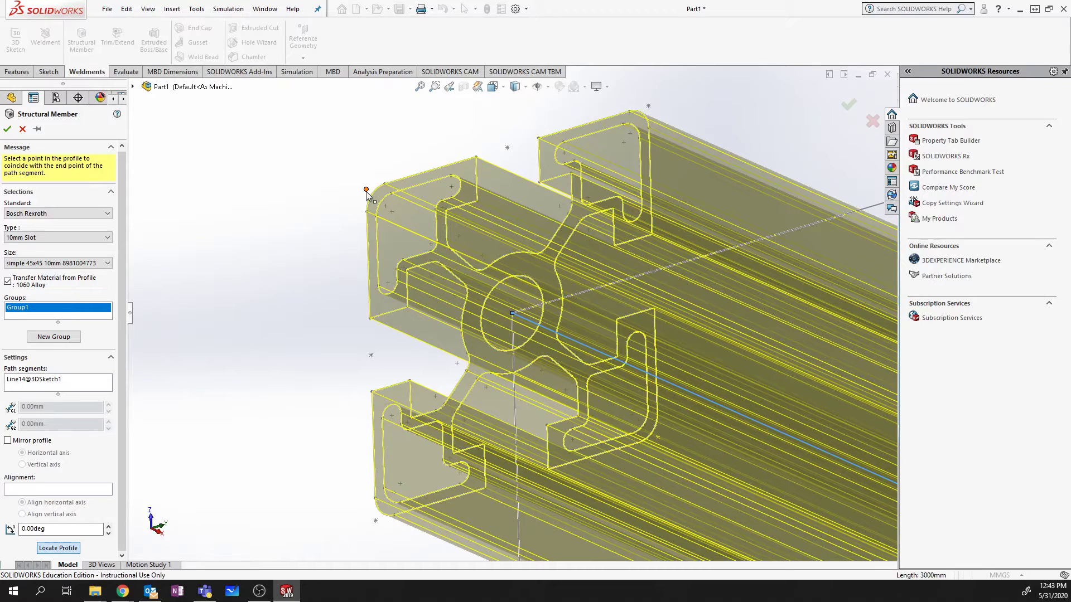
pyautogui.click(366, 191)
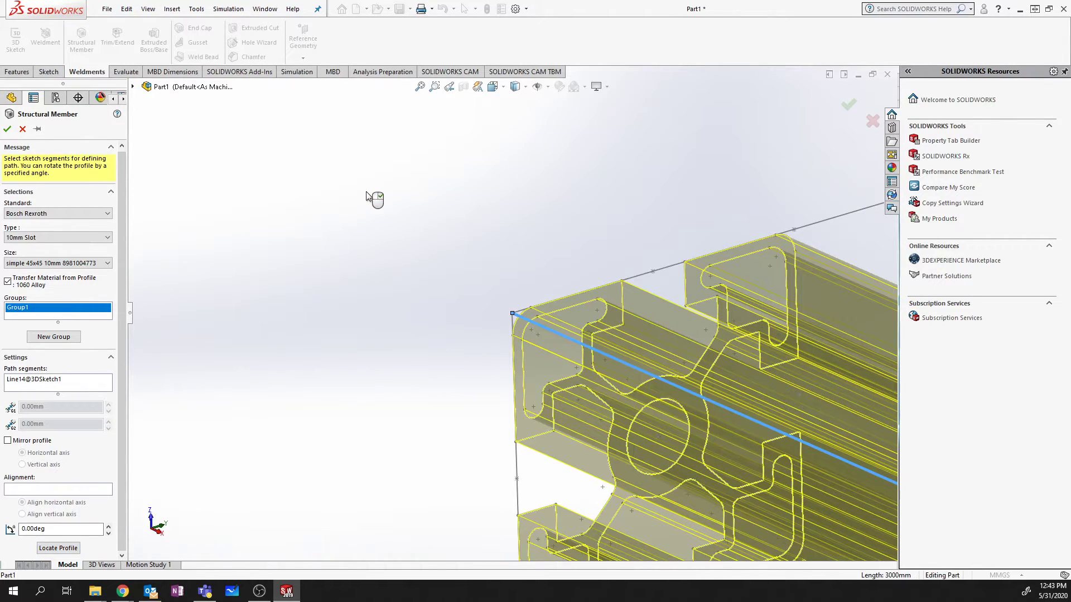
pyautogui.click(595, 355)
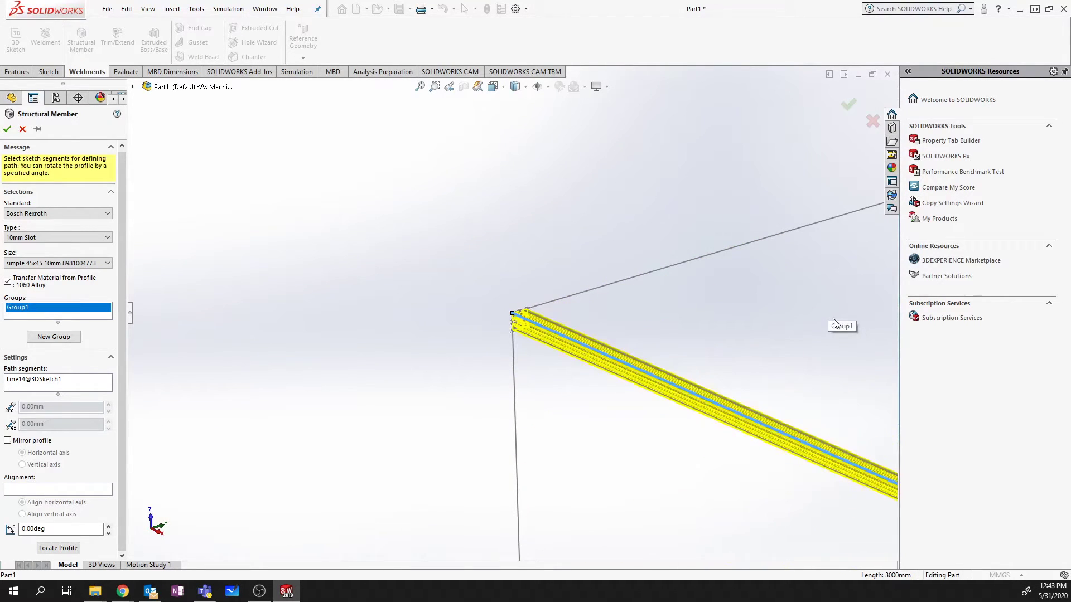
# Step: Add the other three edges of the top rectangle to the first member group
pyautogui.scroll(-3, 747, 363)
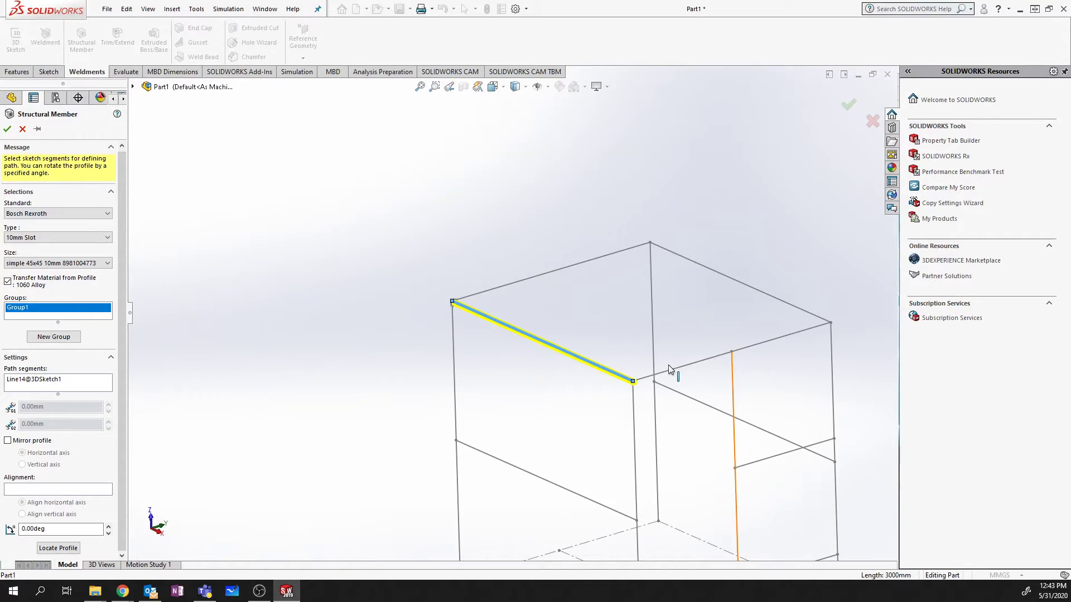
pyautogui.click(668, 361)
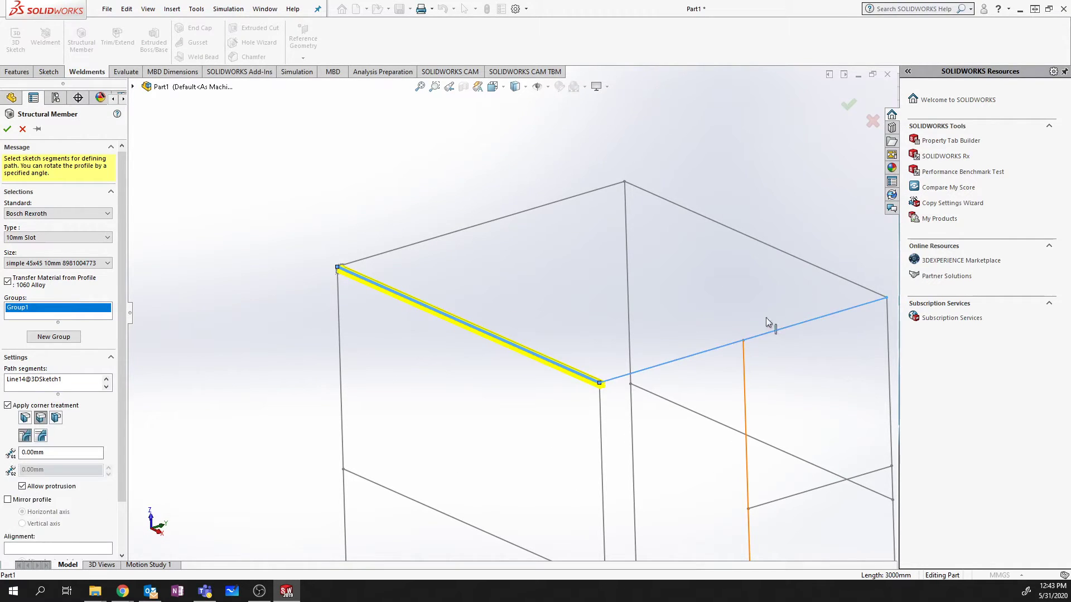
pyautogui.click(776, 252)
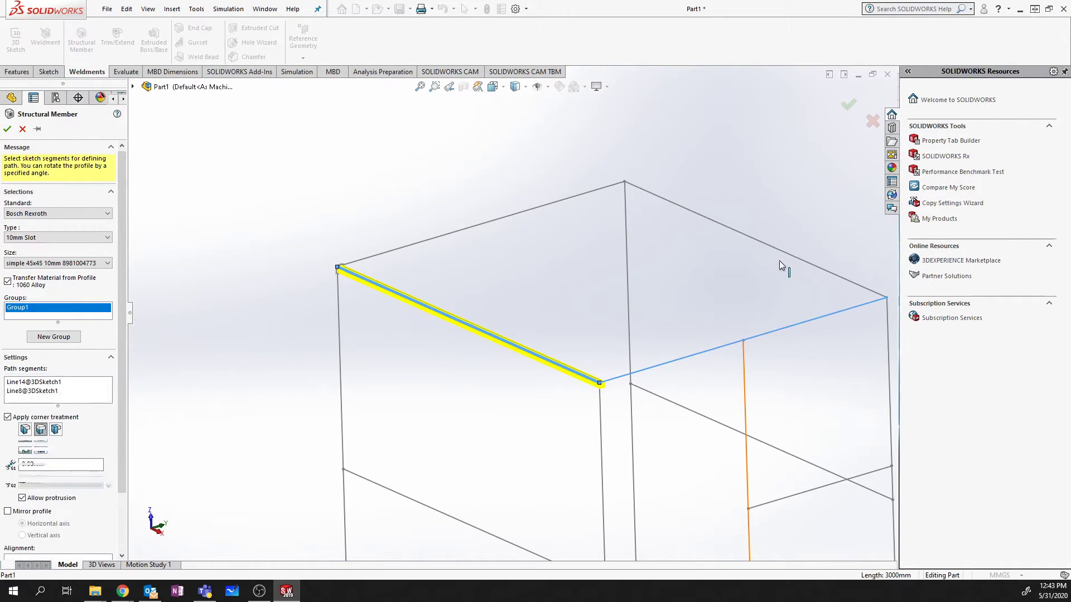
pyautogui.click(558, 203)
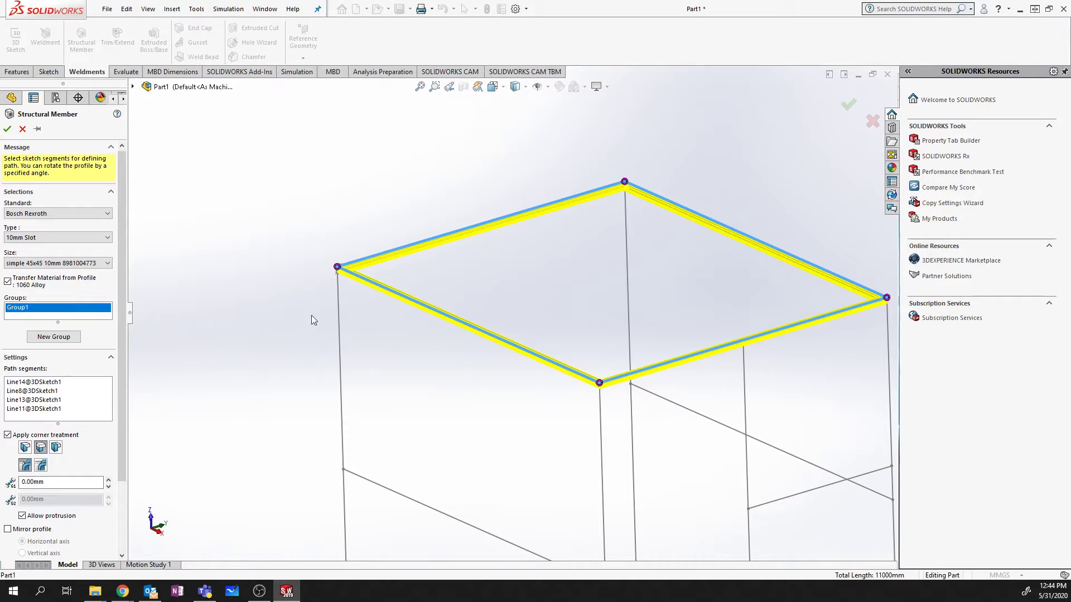
# Step: Create a new group for the left corner's vertical leg and locate its profile by the outer corner point
pyautogui.click(61, 338)
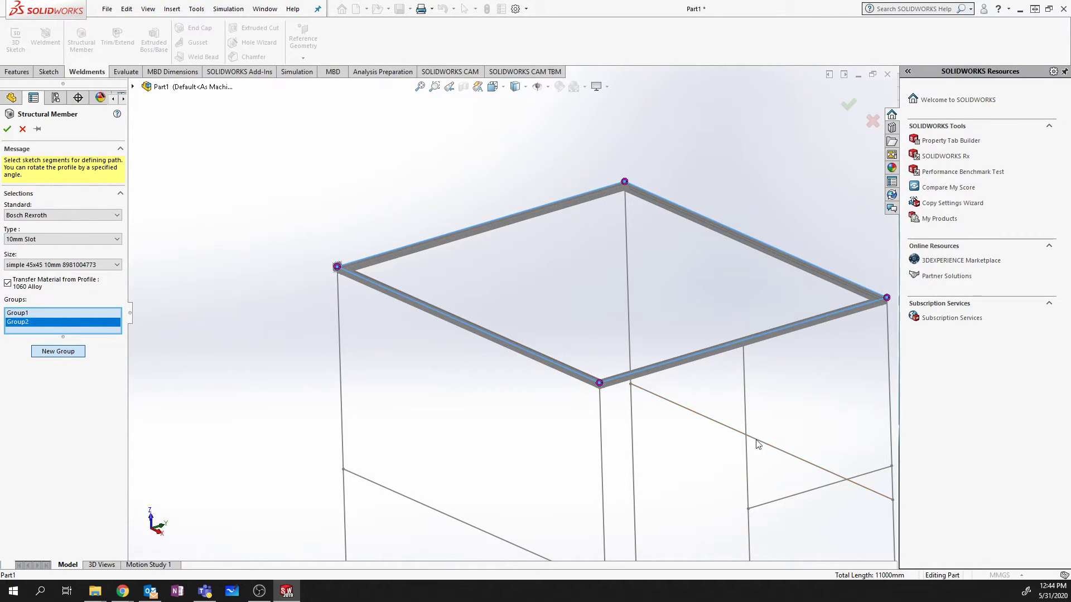
pyautogui.scroll(5, 714, 477)
pyautogui.scroll(-5, 527, 400)
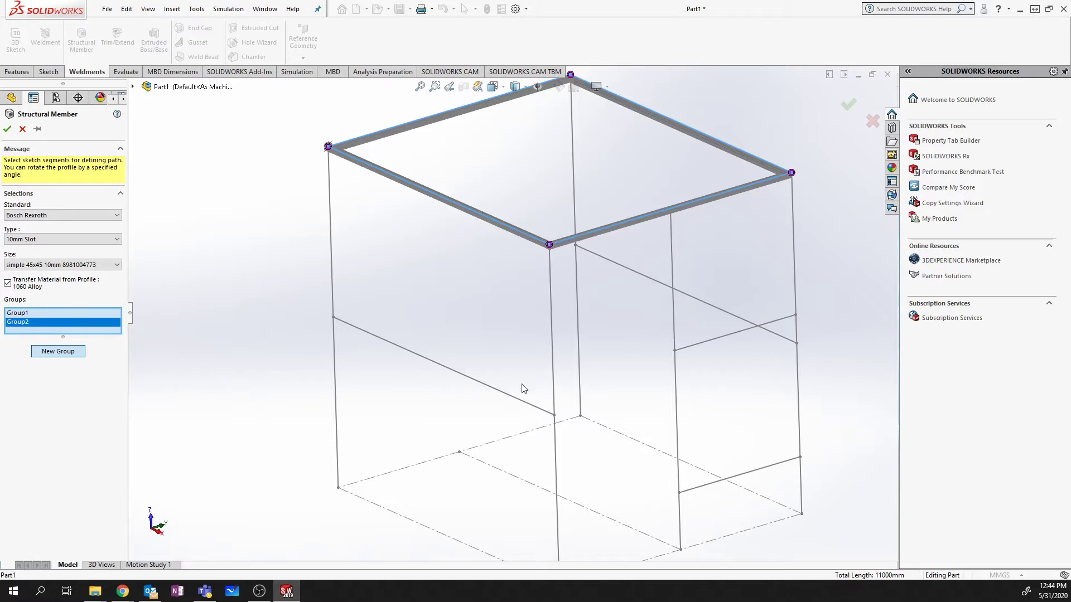
pyautogui.click(330, 193)
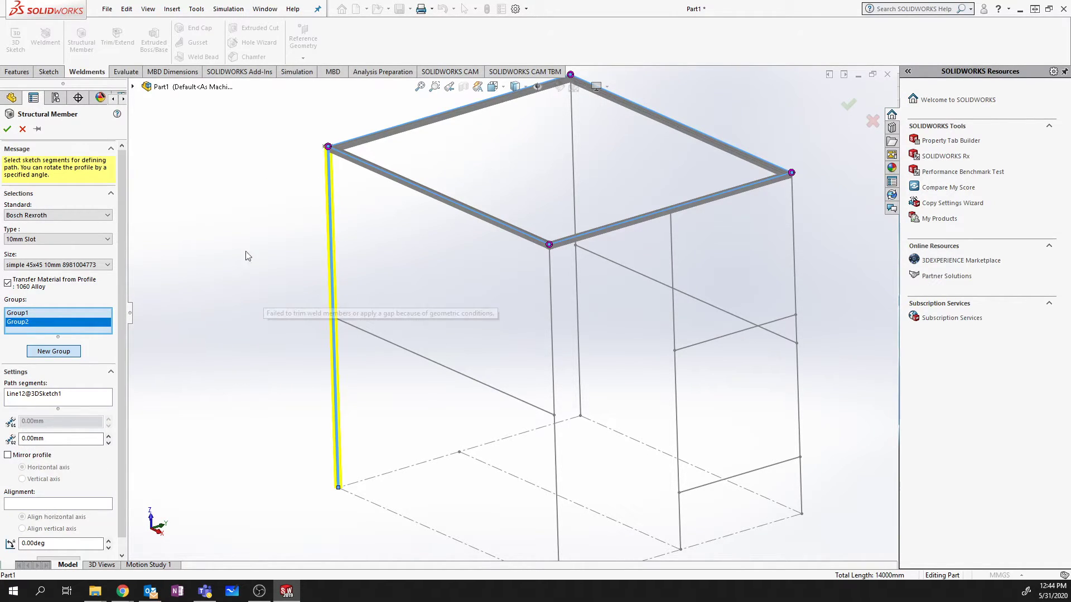
pyautogui.scroll(-10, 313, 174)
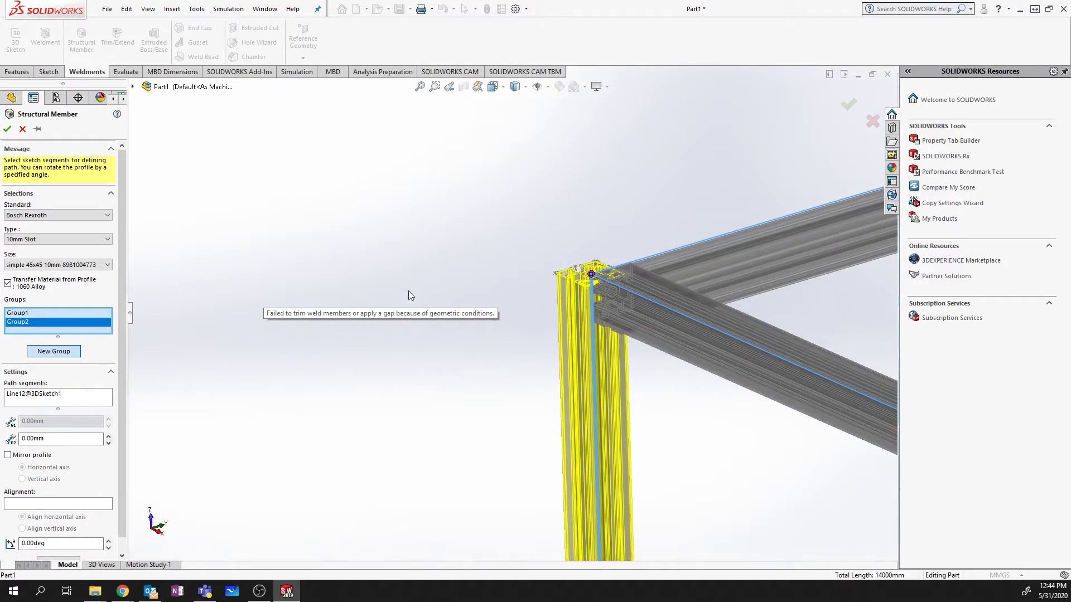
pyautogui.scroll(-1, 110, 426)
pyautogui.click(56, 549)
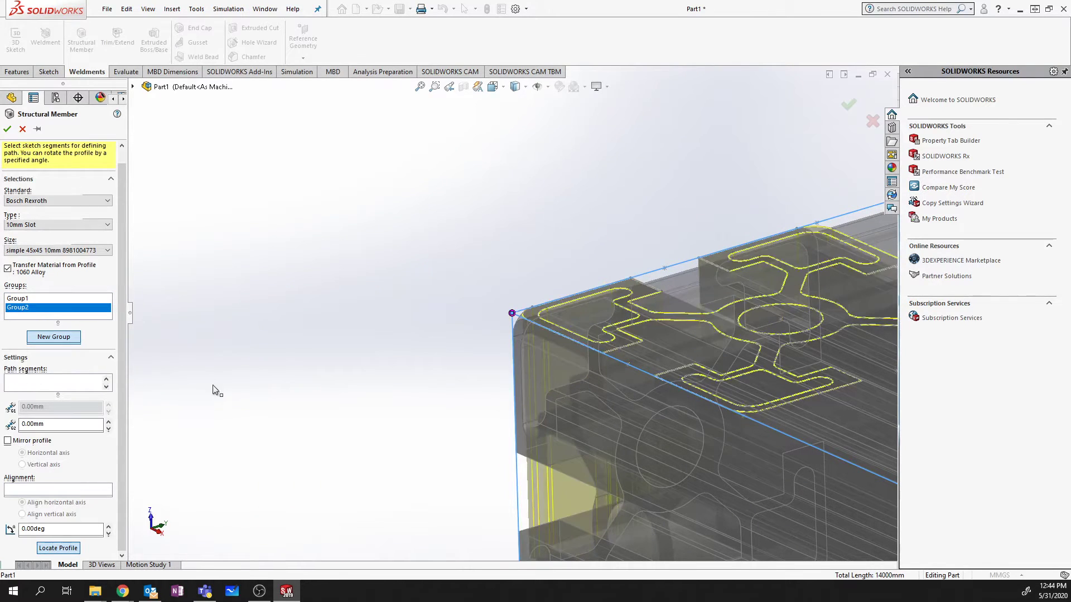
# Step: Create a new group for the rear corner's vertical leg and locate its profile by the outer corner point
pyautogui.click(62, 338)
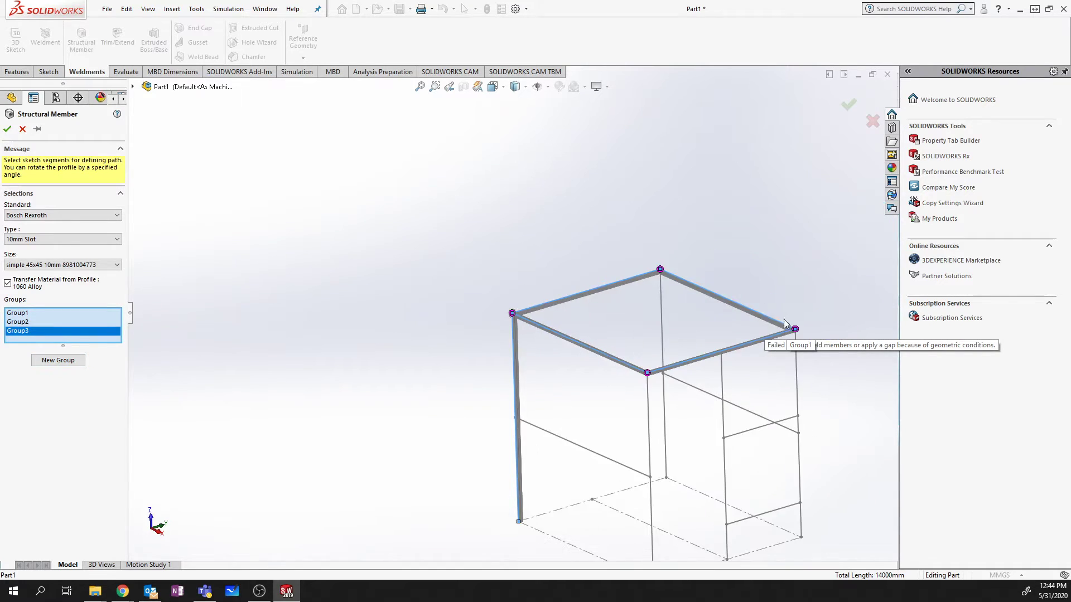
pyautogui.scroll(-10, 472, 352)
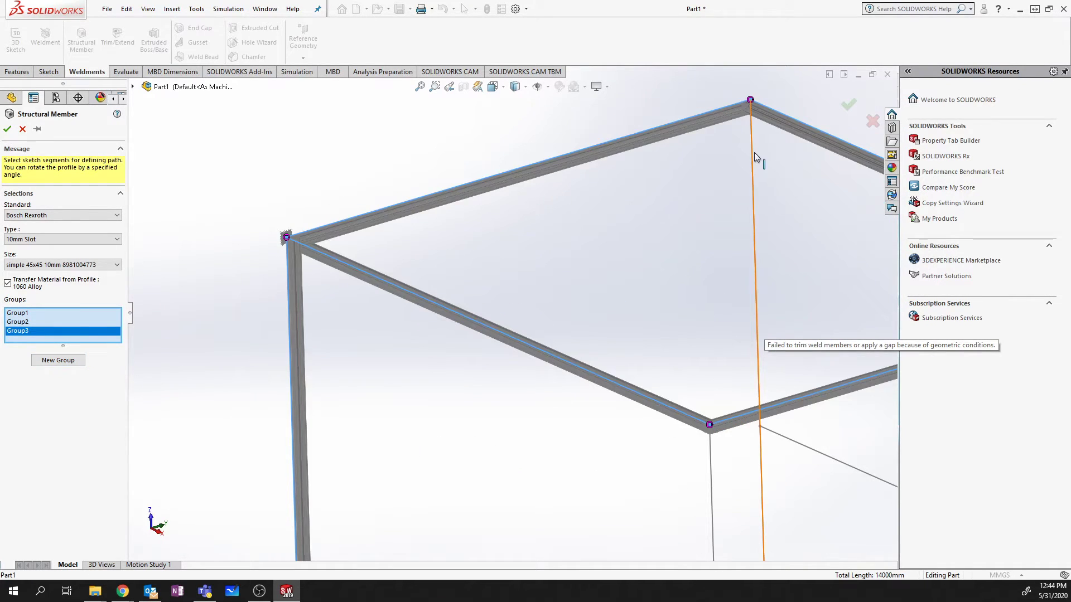
pyautogui.click(750, 179)
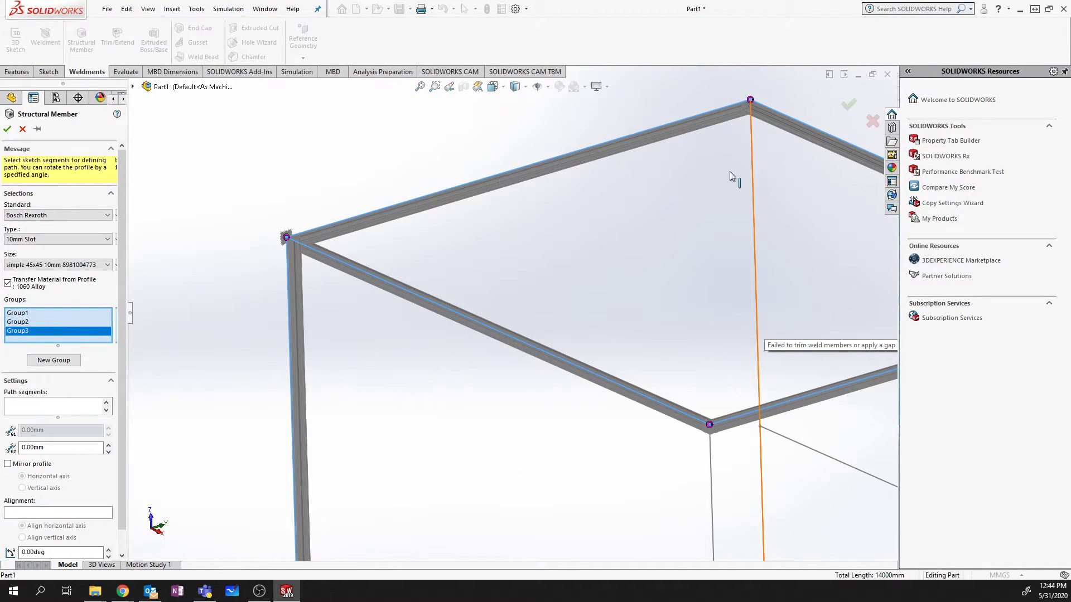
pyautogui.scroll(-1, 49, 505)
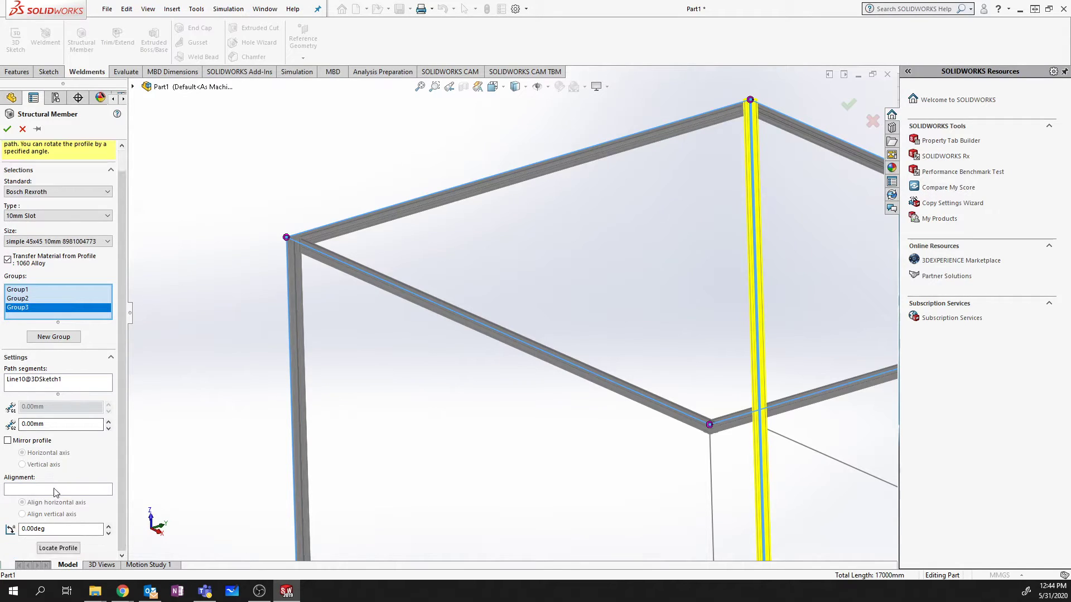
pyautogui.click(58, 548)
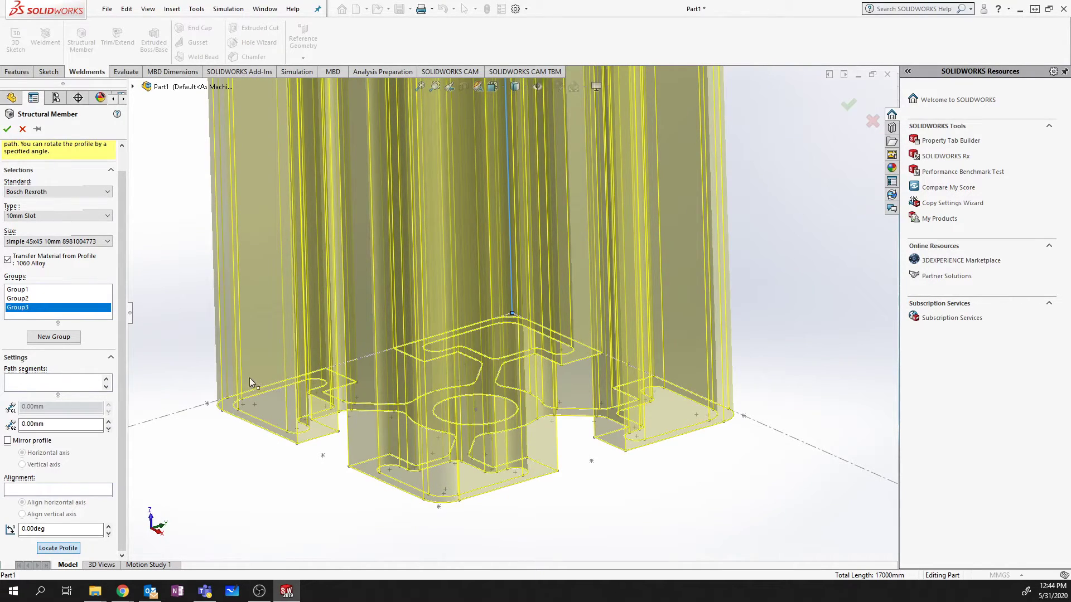
# Step: Create a new group for the right corner's vertical leg and locate its profile by the outer corner point
pyautogui.click(54, 337)
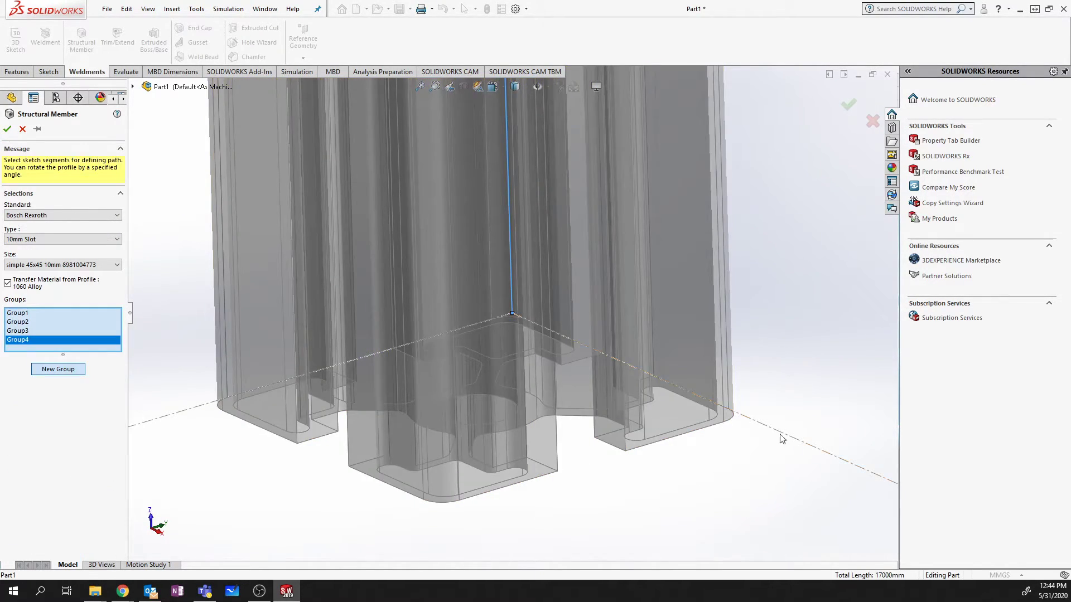
pyautogui.scroll(10, 769, 437)
pyautogui.scroll(5, 781, 424)
pyautogui.click(743, 369)
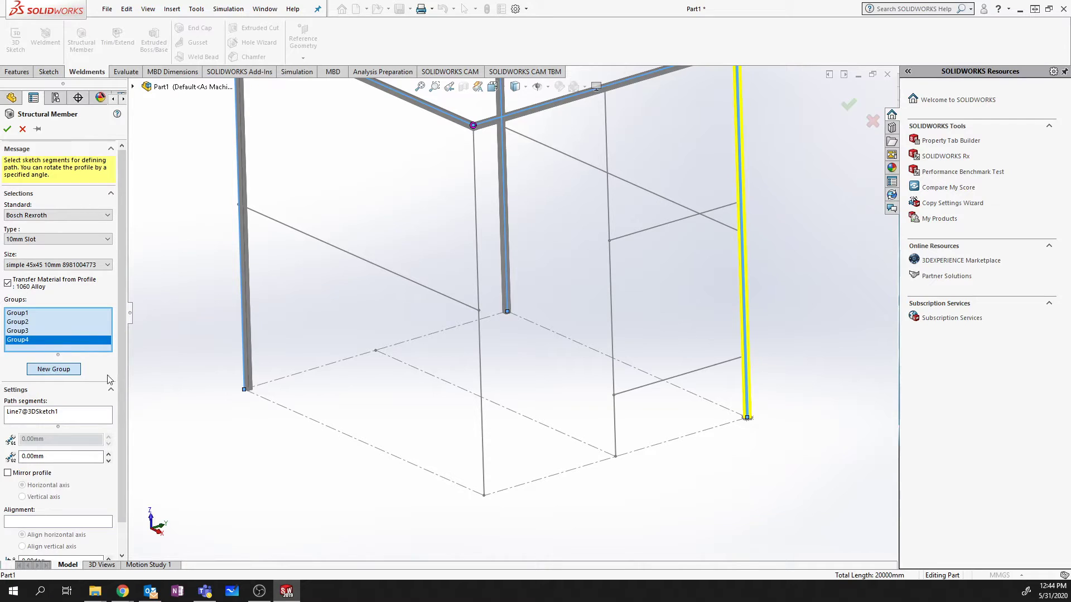
pyautogui.scroll(-1, 67, 463)
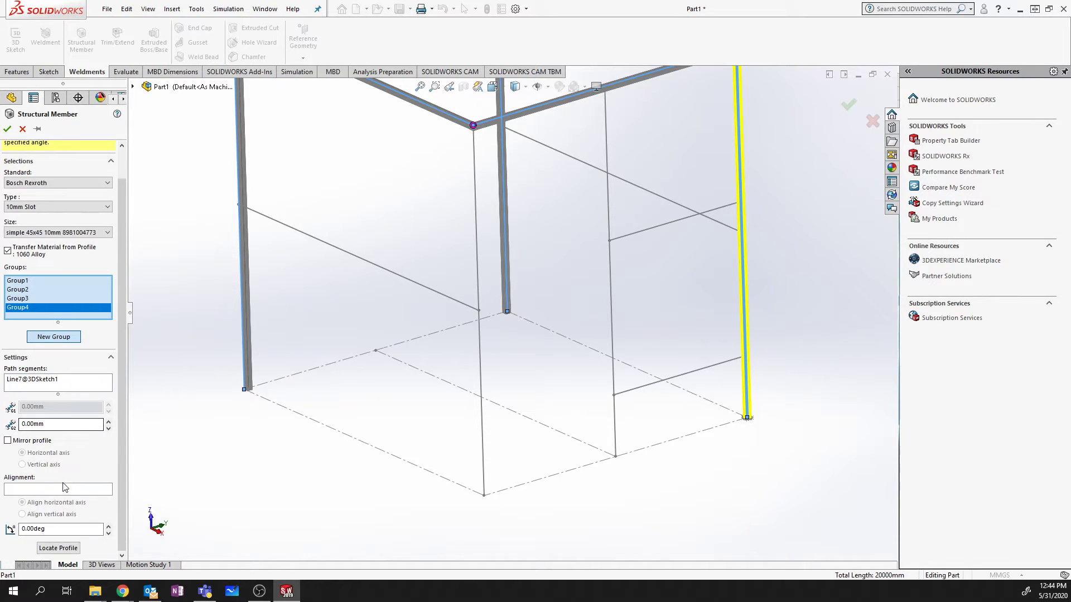
pyautogui.click(63, 548)
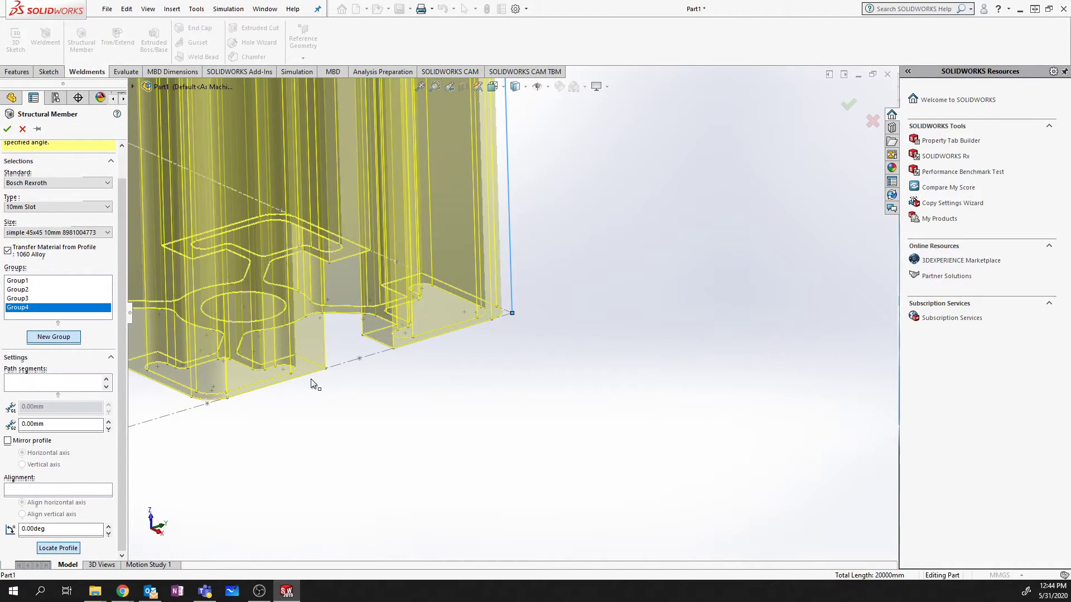
pyautogui.click(179, 408)
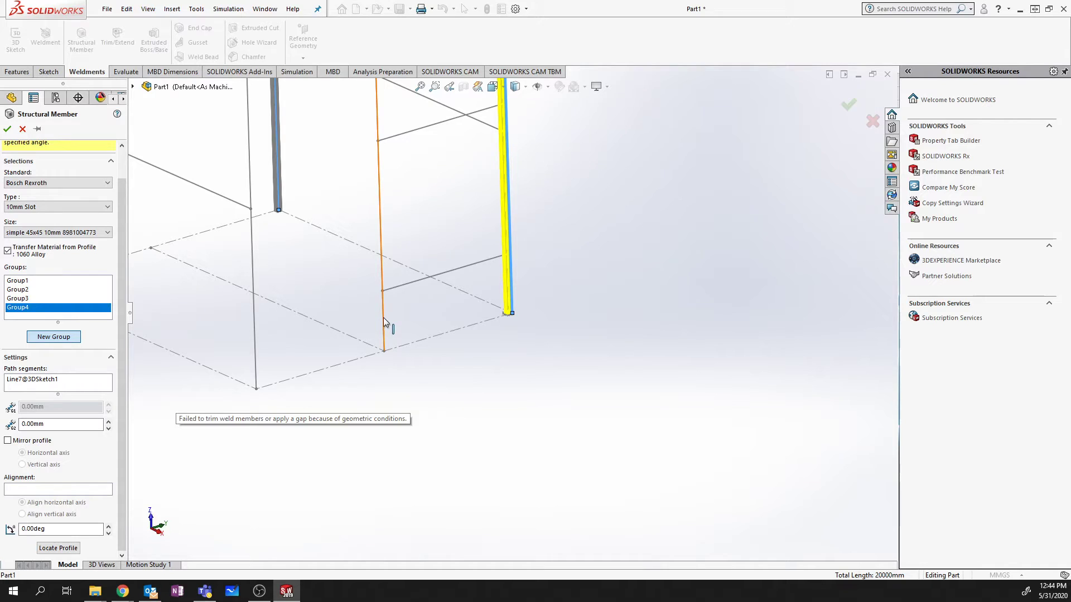
pyautogui.click(383, 316)
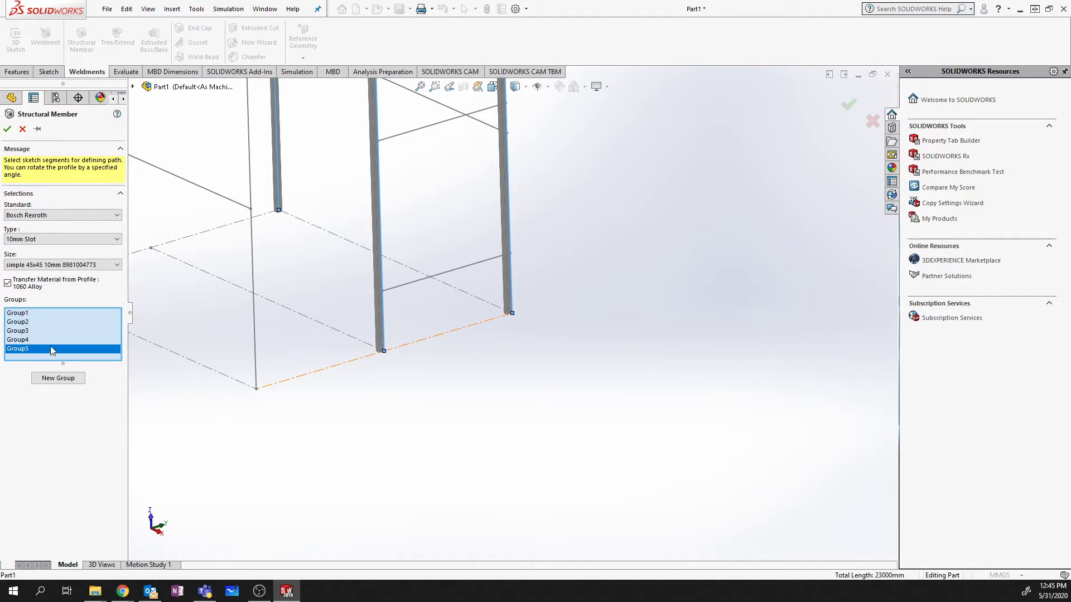
pyautogui.click(14, 340)
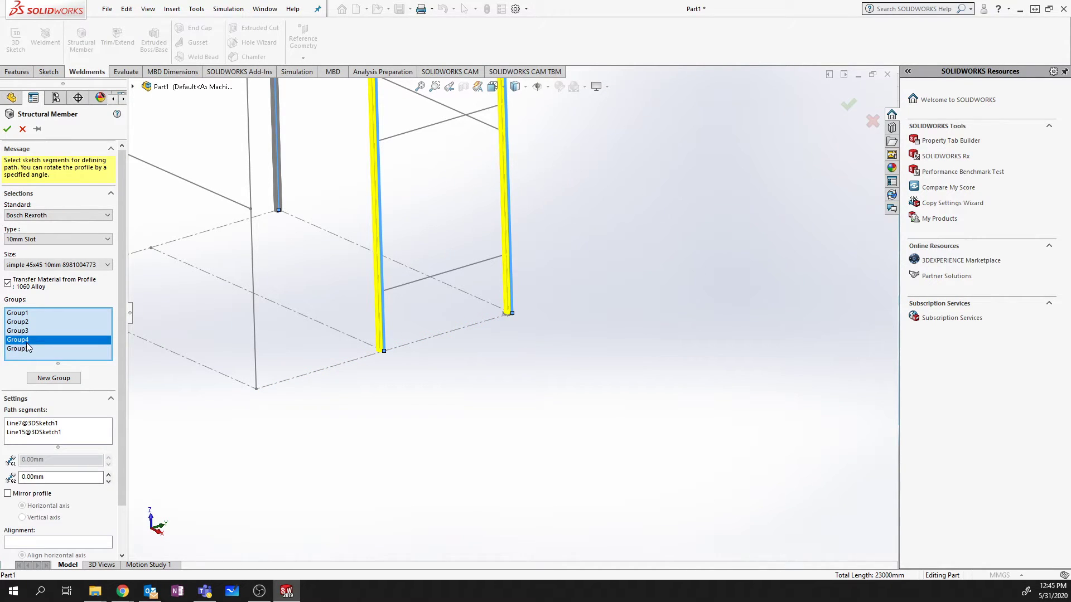
pyautogui.click(38, 433)
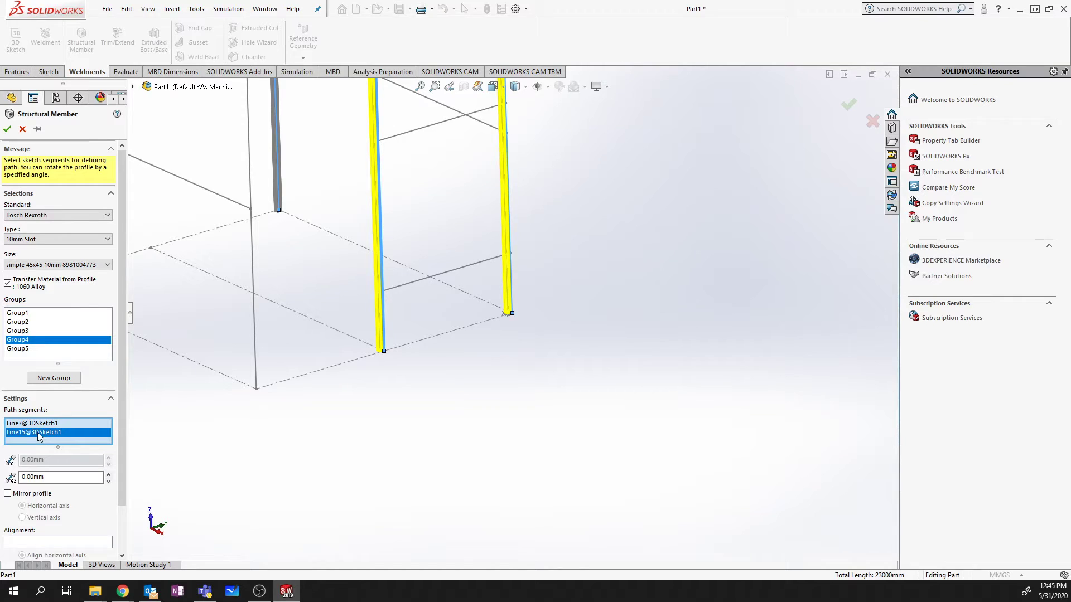
pyautogui.press('Delete')
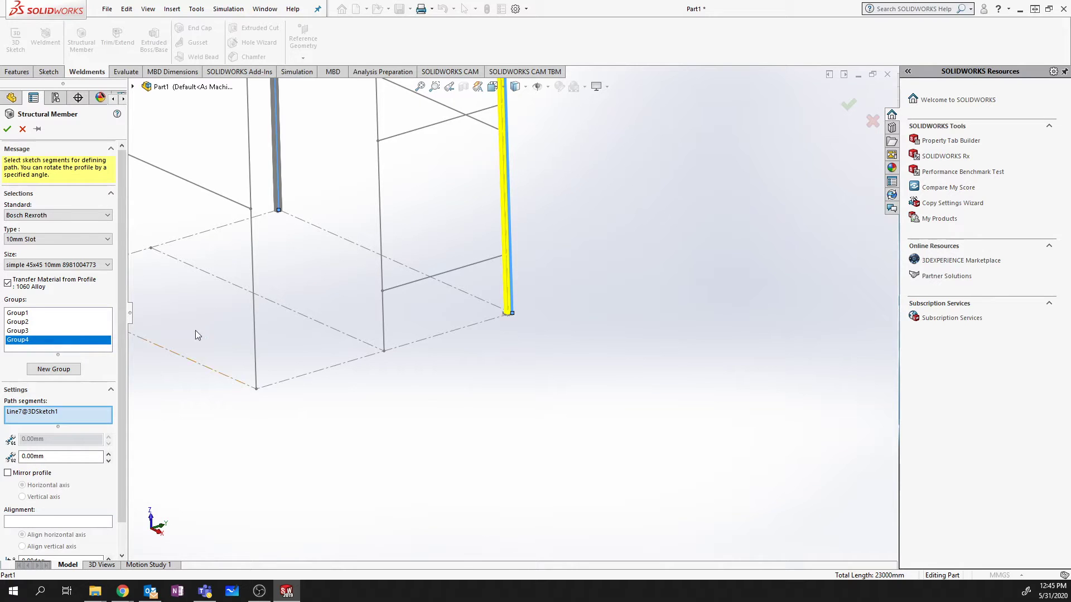
# Step: Create a separate group for the intermediate upright between the front and right corners and locate its profile by the outer corner point
pyautogui.click(54, 370)
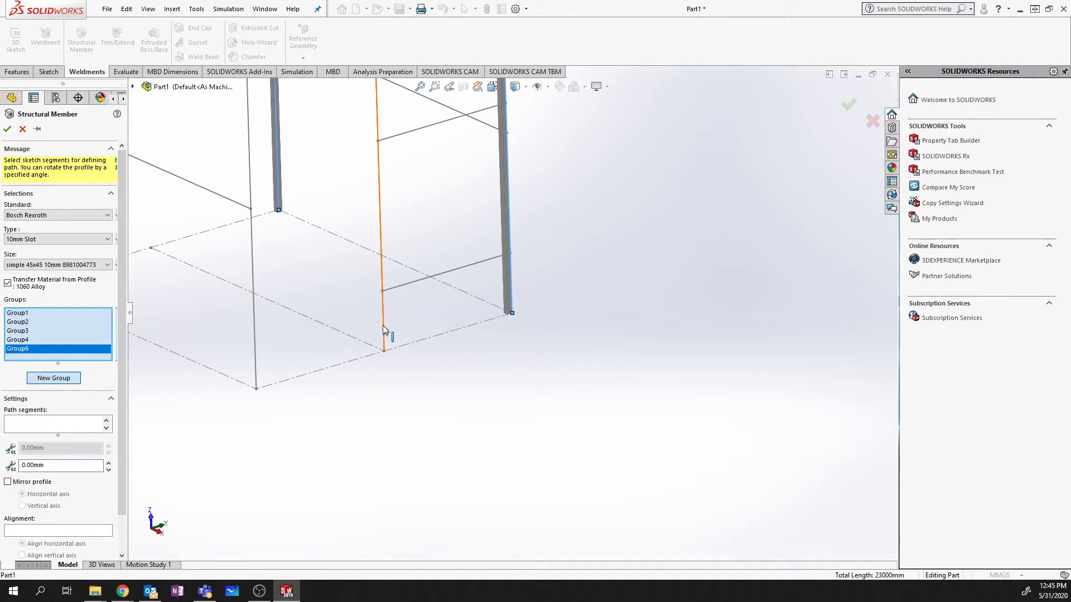
pyautogui.click(379, 367)
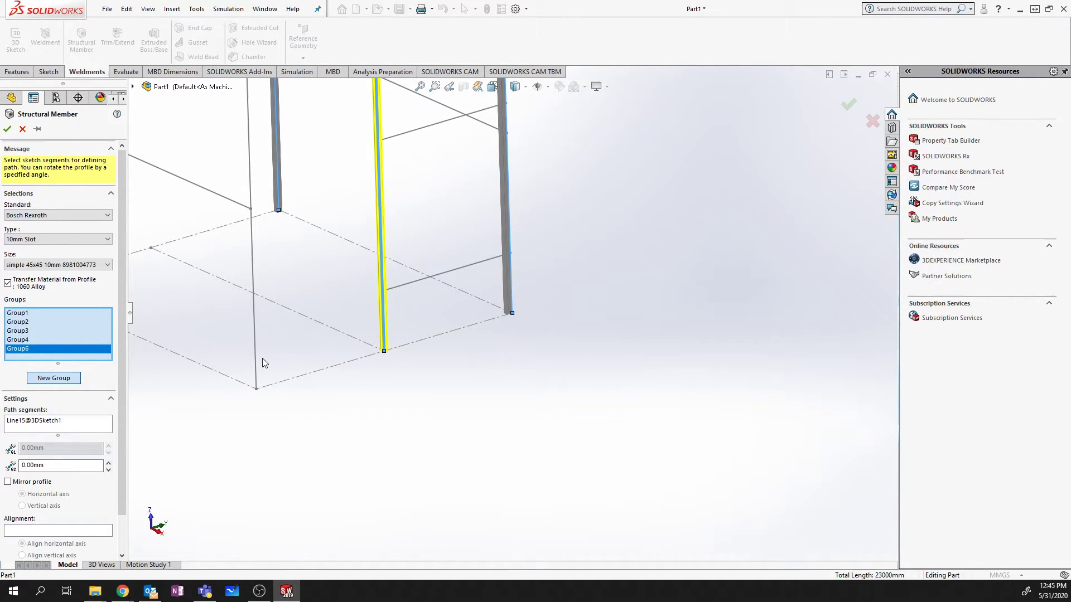
pyautogui.scroll(-1, 67, 544)
pyautogui.click(66, 549)
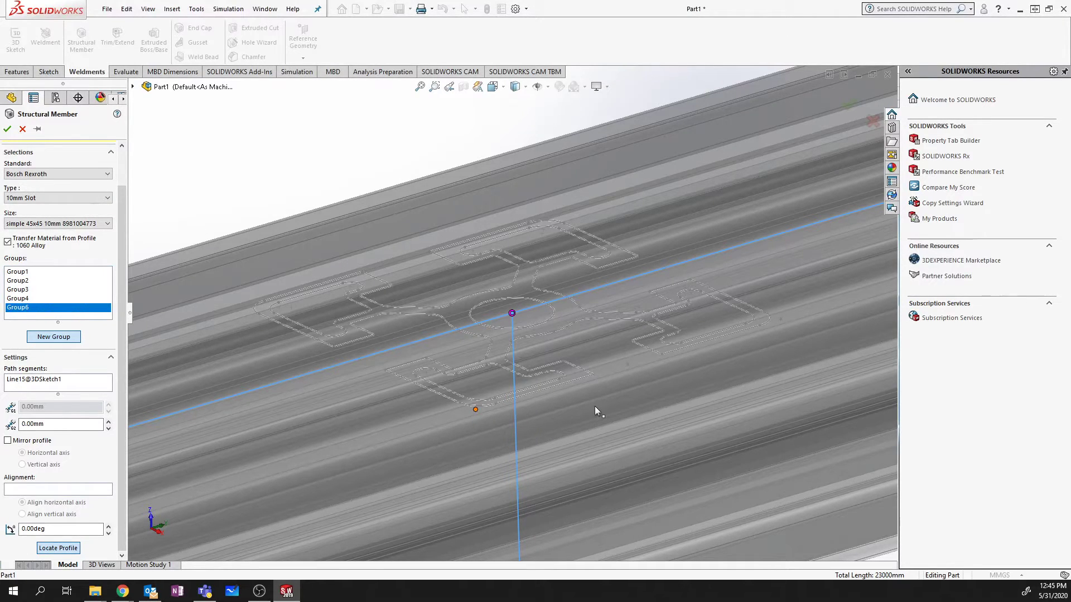
pyautogui.click(475, 410)
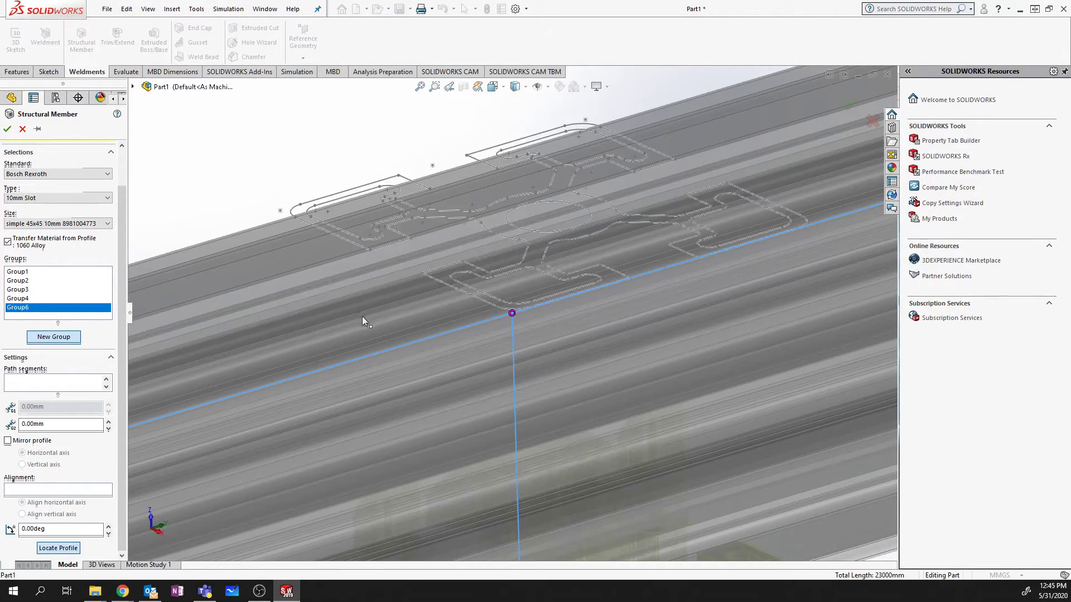
# Step: Create a new group for the front corner's vertical leg and locate its profile by the outer corner point
pyautogui.click(58, 338)
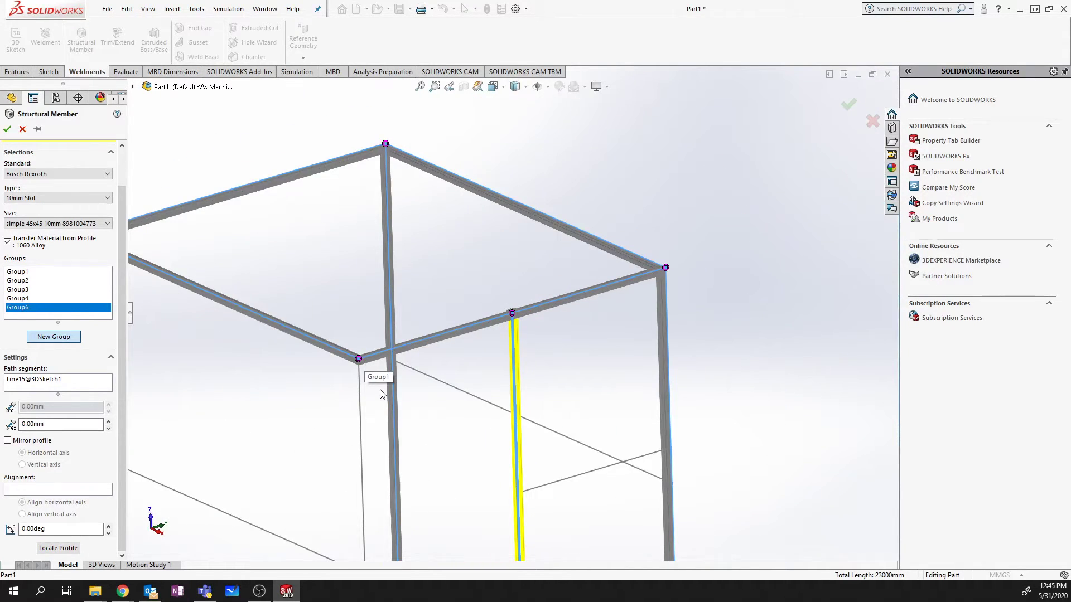
pyautogui.click(53, 336)
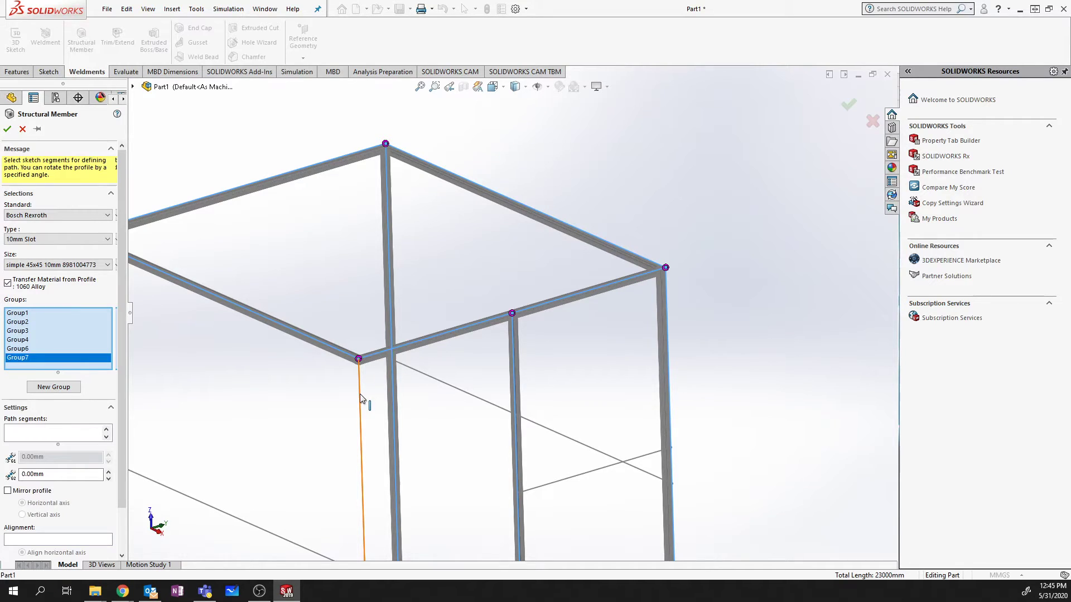
pyautogui.click(359, 434)
pyautogui.scroll(-8, 363, 362)
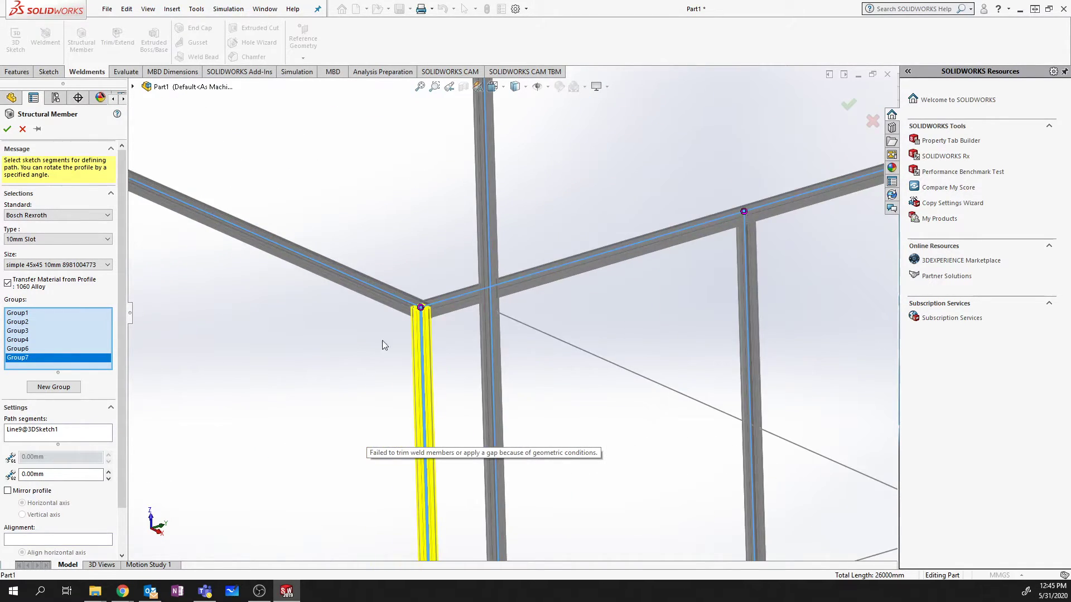
pyautogui.scroll(-2, 120, 435)
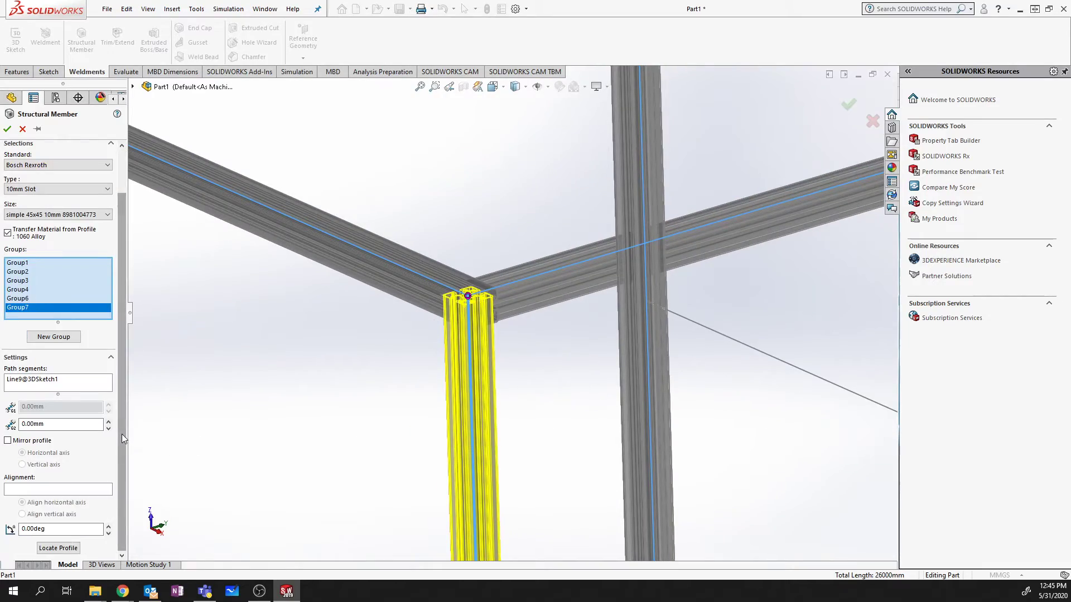
pyautogui.click(57, 549)
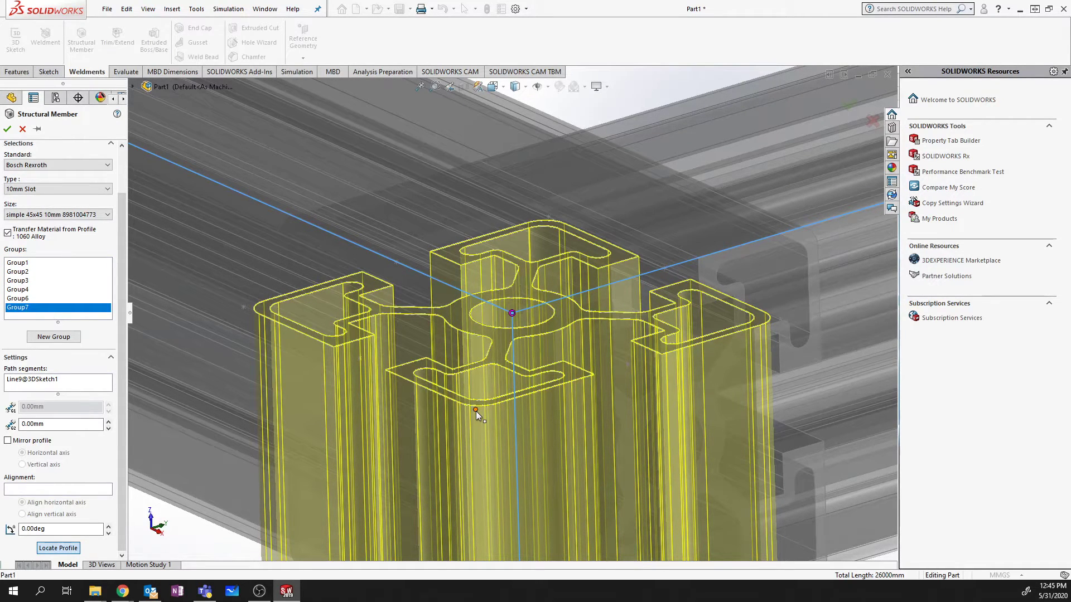
pyautogui.click(476, 410)
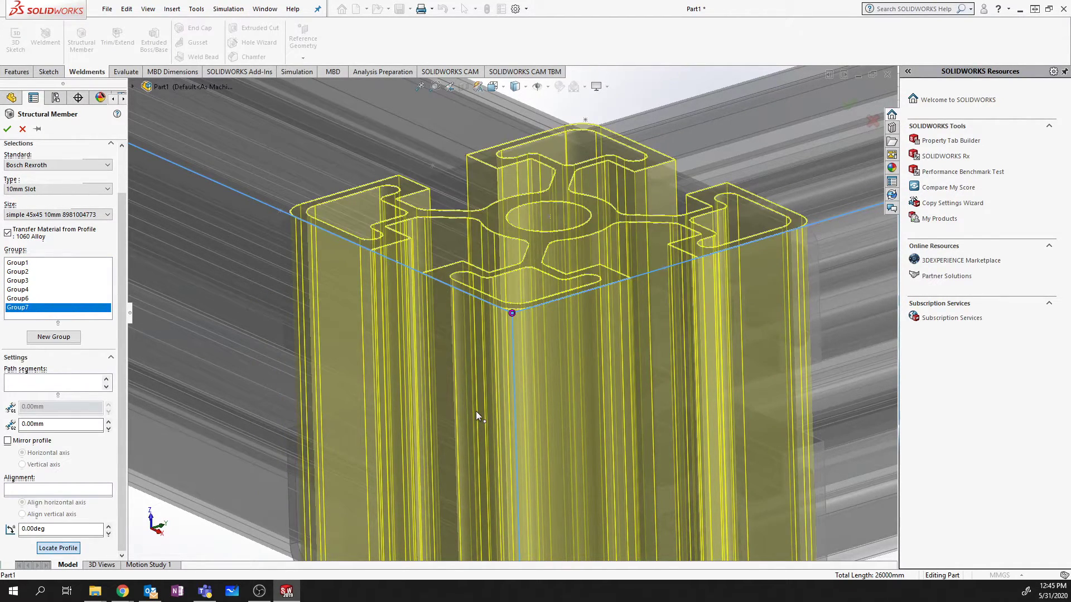
pyautogui.click(71, 336)
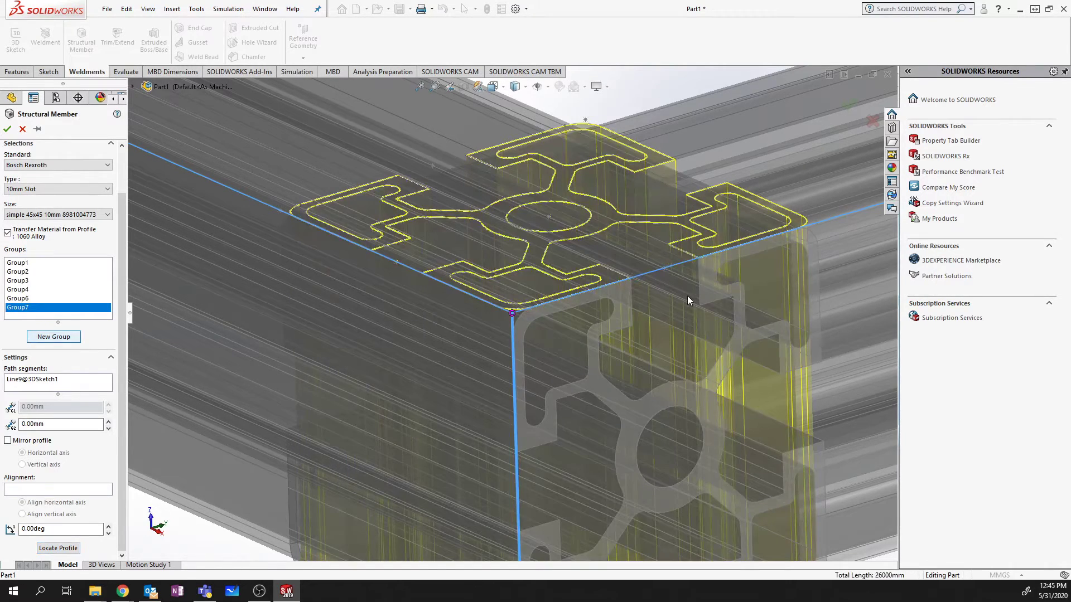
pyautogui.scroll(-3, 681, 292)
pyautogui.scroll(10, 682, 293)
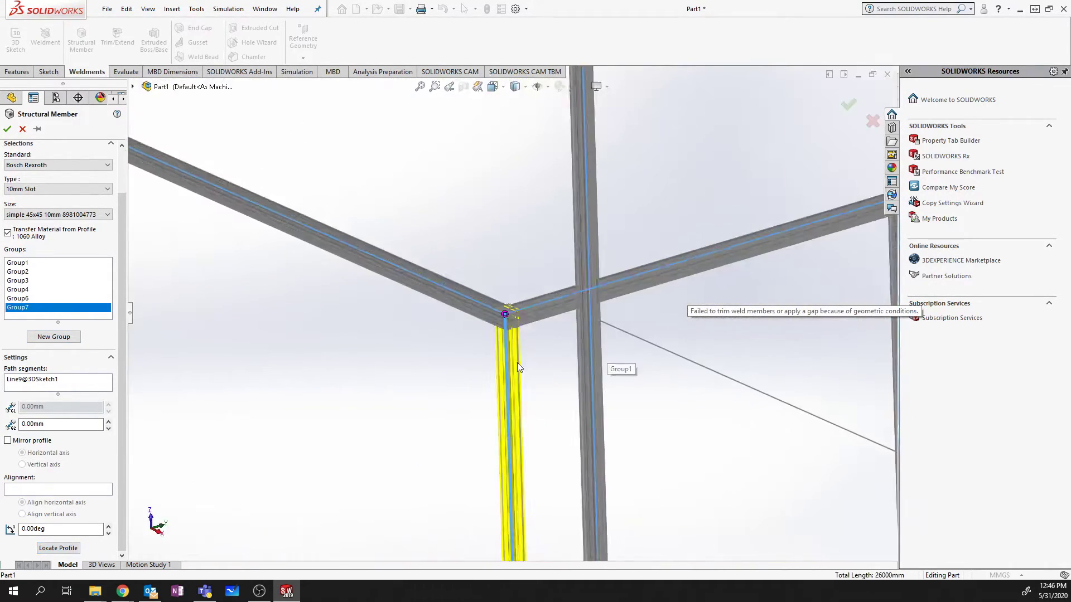
pyautogui.scroll(5, 516, 363)
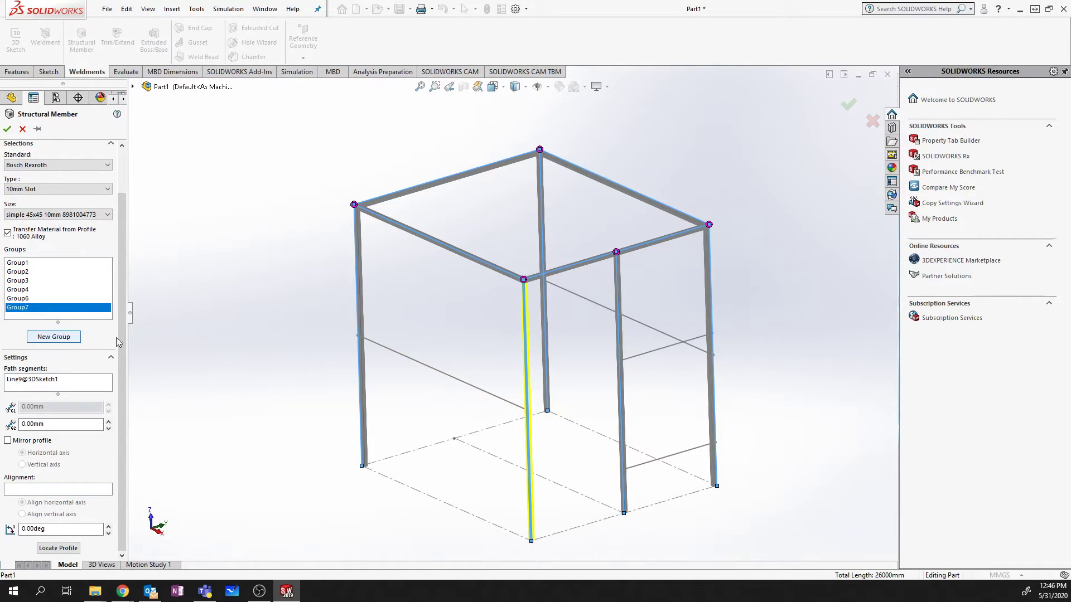
# Step: Create a new group for the horizontal rail between the left and front legs and locate its profile by the upper outer corner point
pyautogui.click(74, 341)
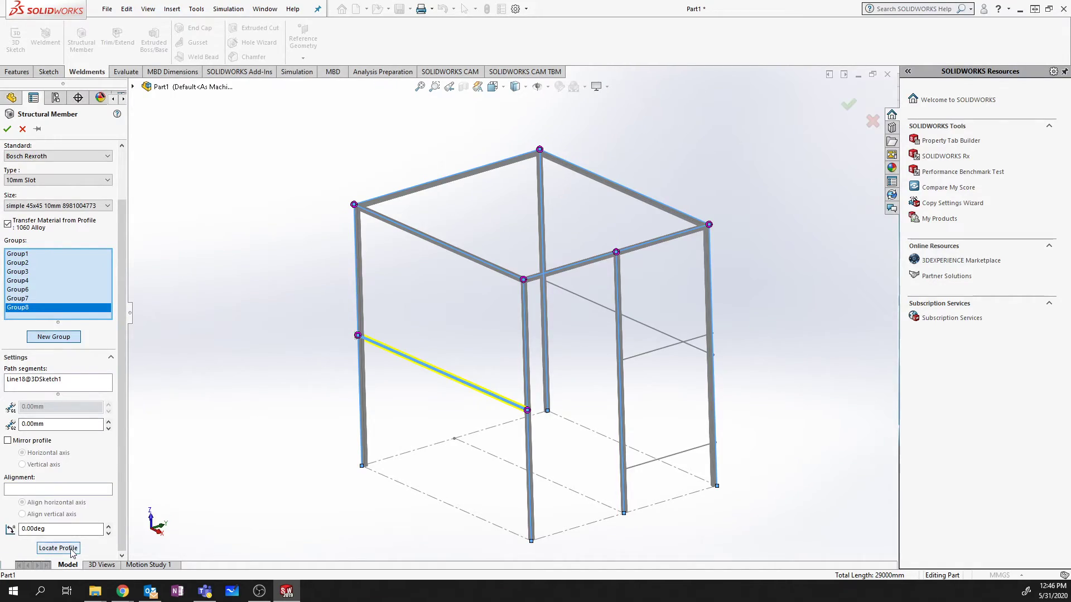
pyautogui.click(58, 548)
pyautogui.click(366, 190)
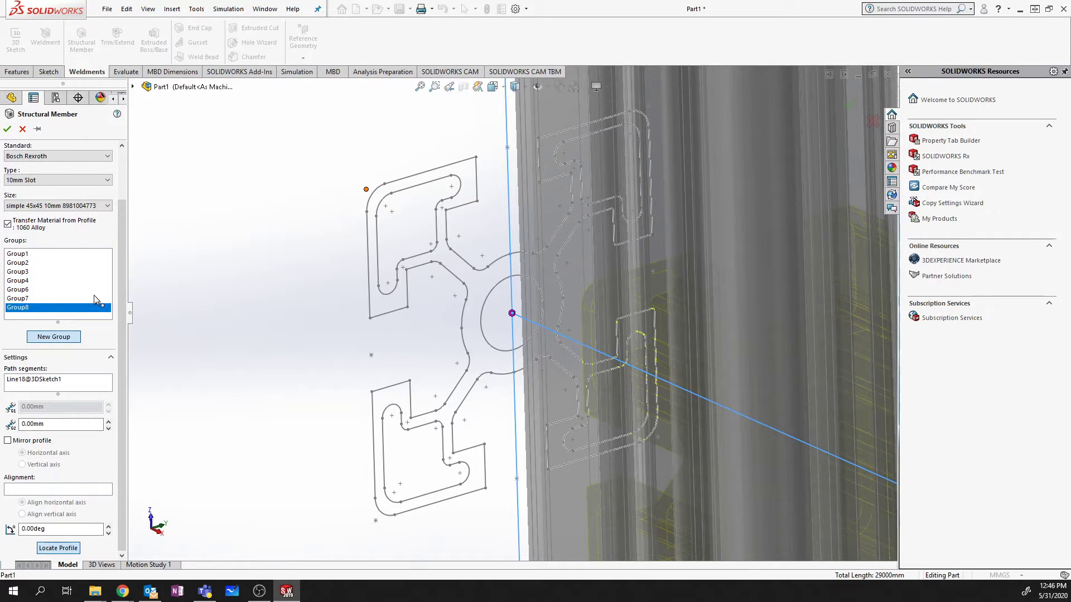
pyautogui.click(709, 416)
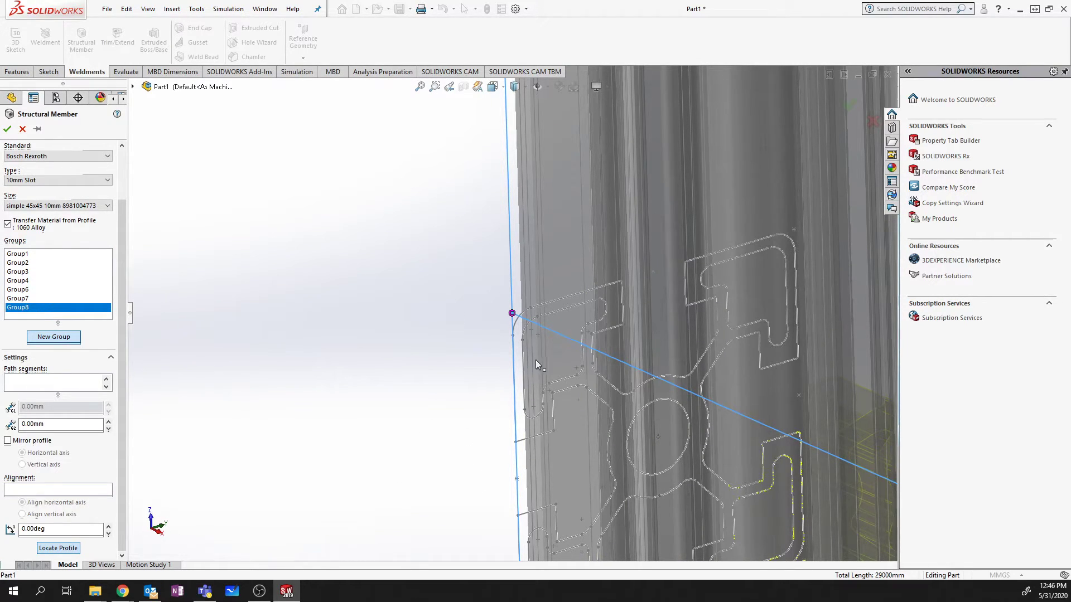
pyautogui.click(552, 333)
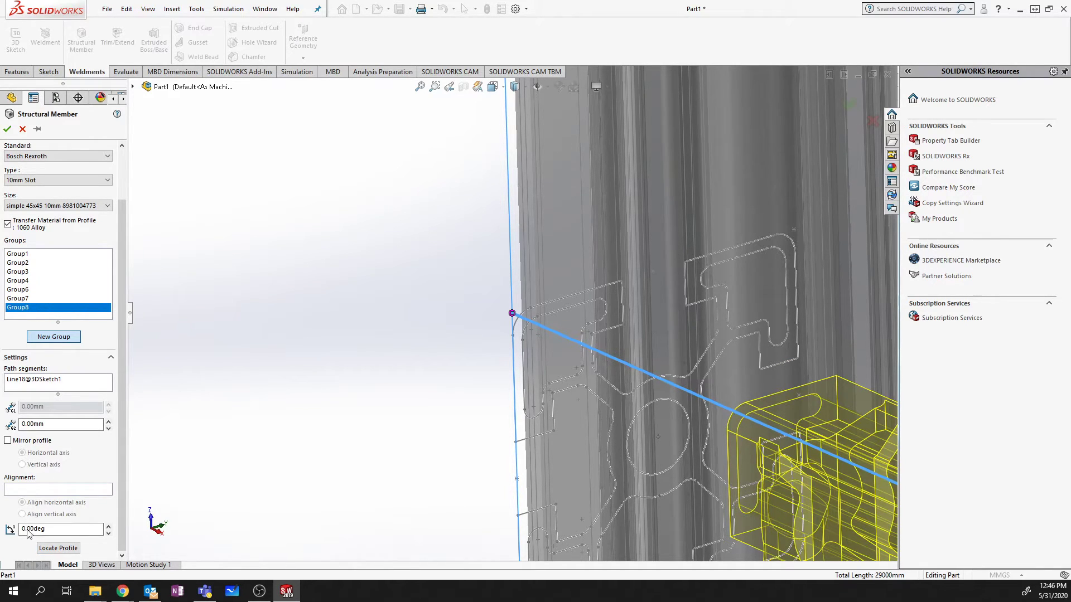
# Step: Create a new group for the horizontal rail between the rear and right legs and locate its profile by the upper outer corner point
pyautogui.click(61, 336)
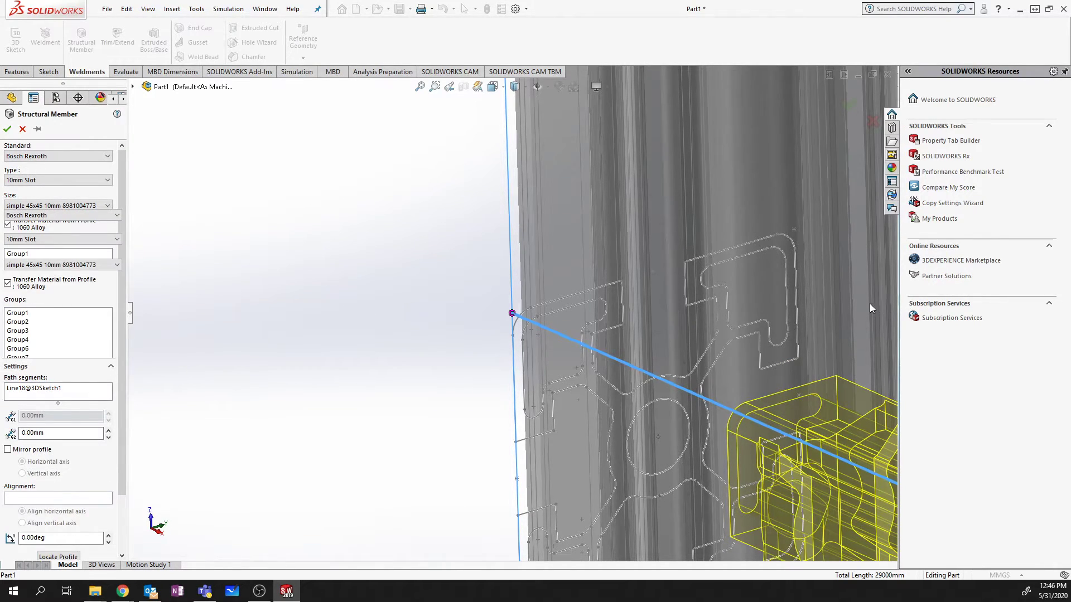
pyautogui.scroll(10, 859, 304)
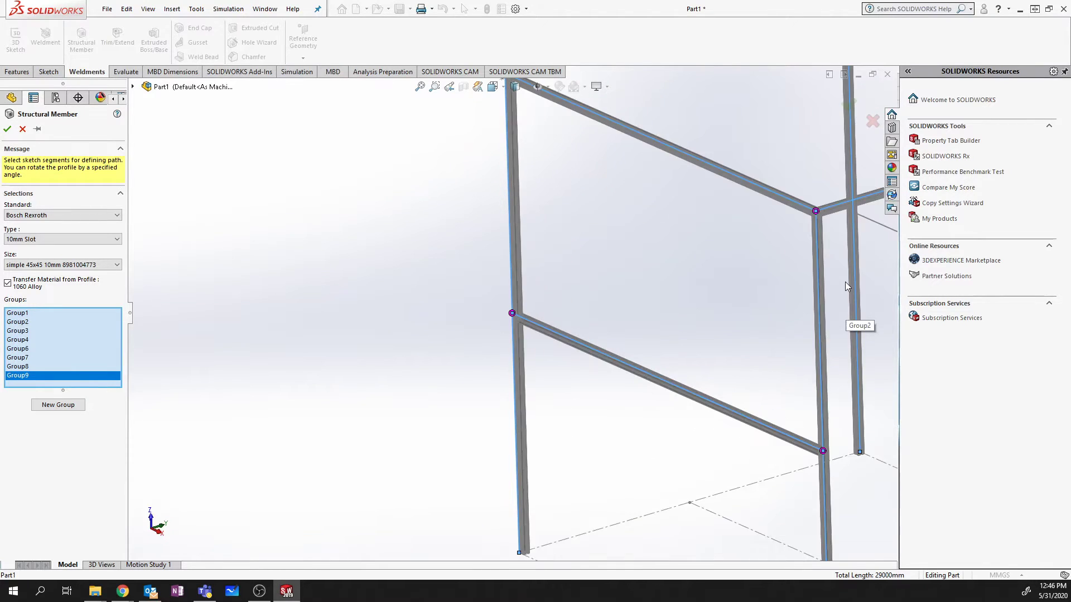
pyautogui.scroll(3, 845, 283)
pyautogui.scroll(-5, 723, 287)
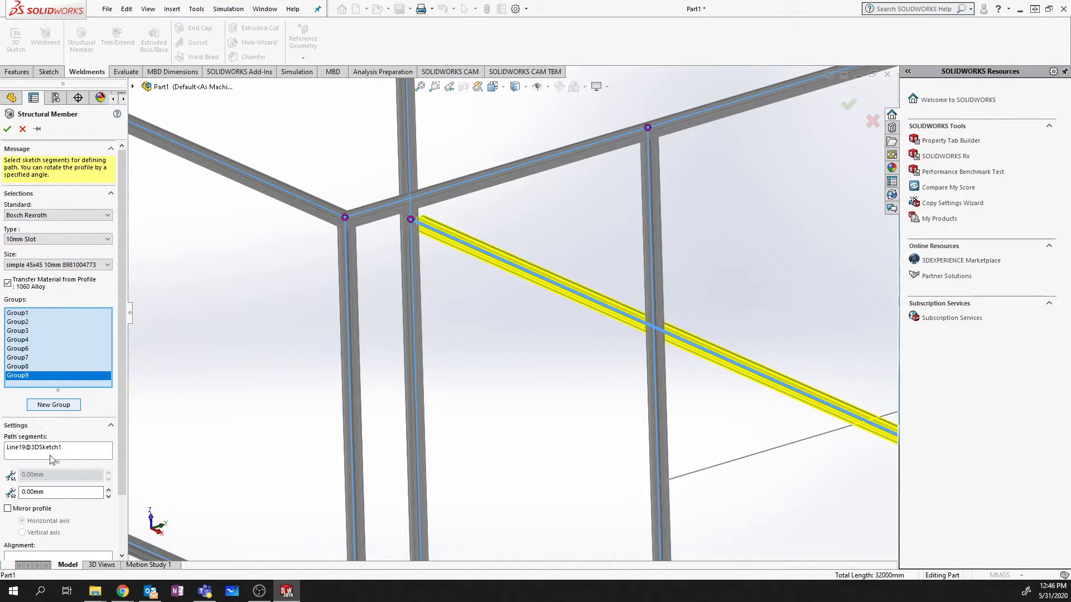
pyautogui.scroll(-2, 95, 524)
pyautogui.click(58, 548)
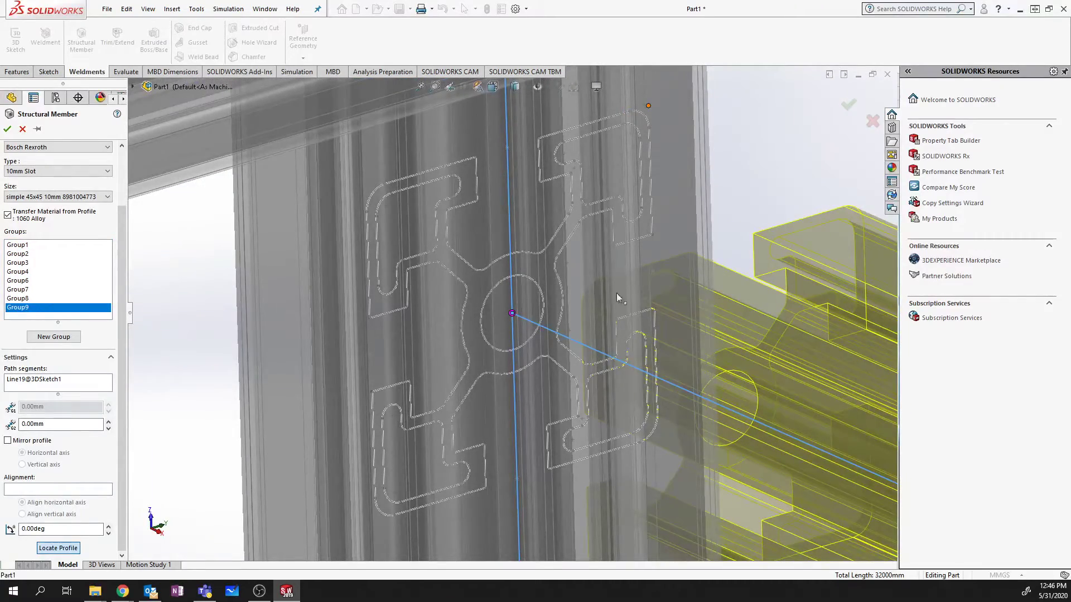
pyautogui.click(273, 366)
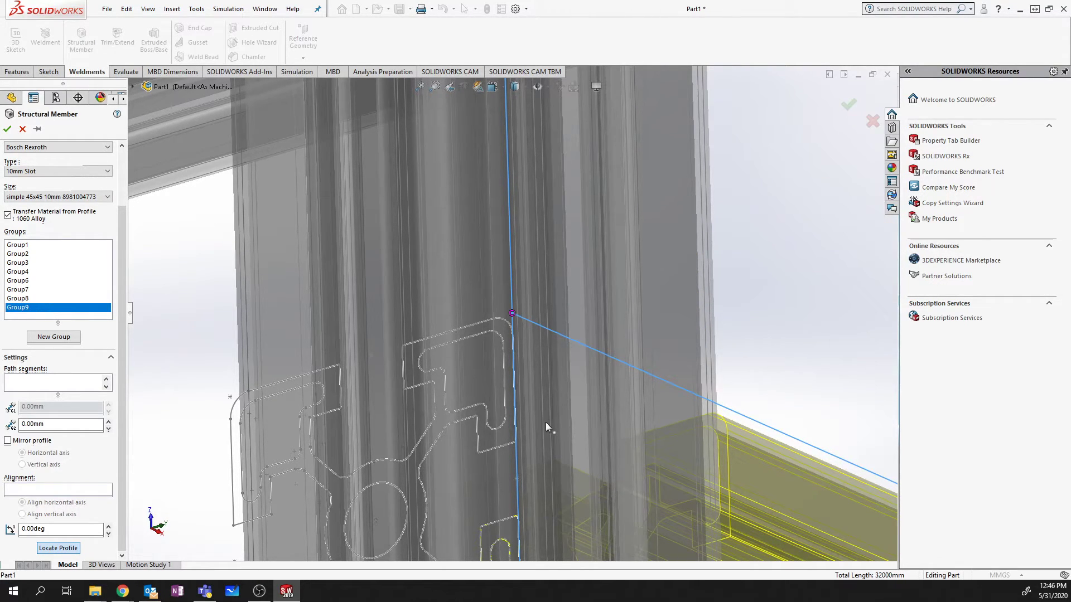
pyautogui.scroll(-3, 545, 423)
pyautogui.scroll(10, 545, 423)
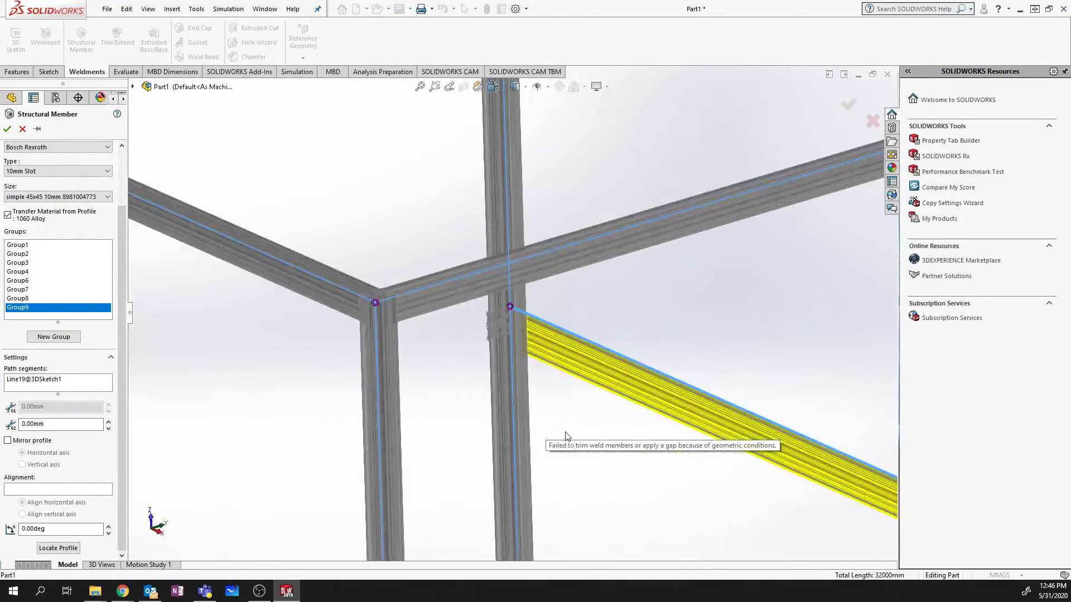
pyautogui.scroll(5, 566, 436)
# Step: Create one group for both short crossbars between the intermediate upright and right leg, locating its profile by the upper outer corner point
pyautogui.scroll(-3, 669, 408)
pyautogui.scroll(-4, 652, 391)
pyautogui.click(61, 339)
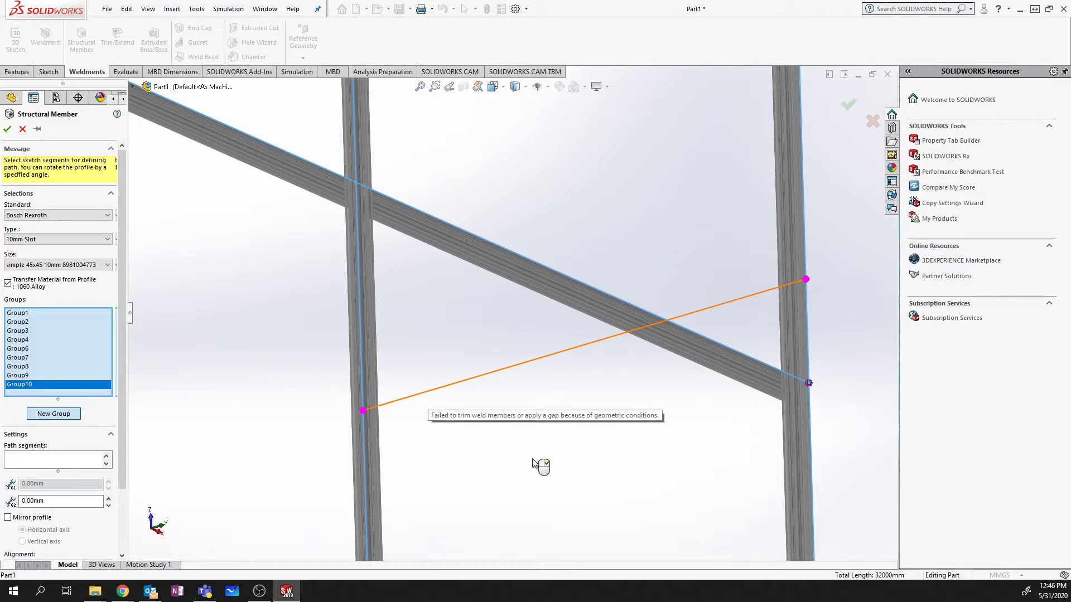
pyautogui.scroll(3, 533, 465)
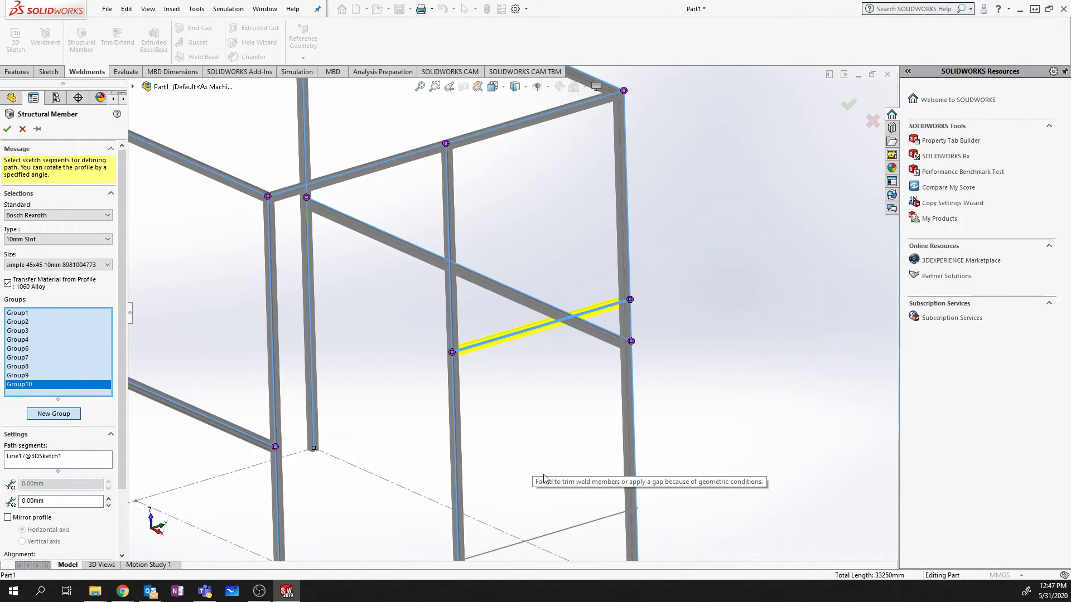
pyautogui.click(555, 533)
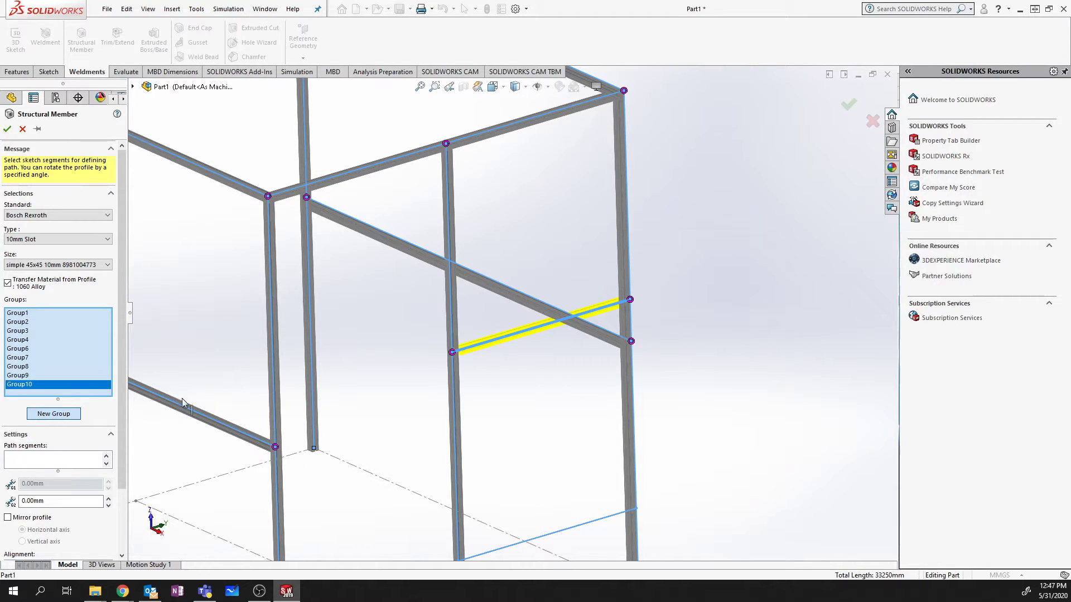
pyautogui.click(72, 460)
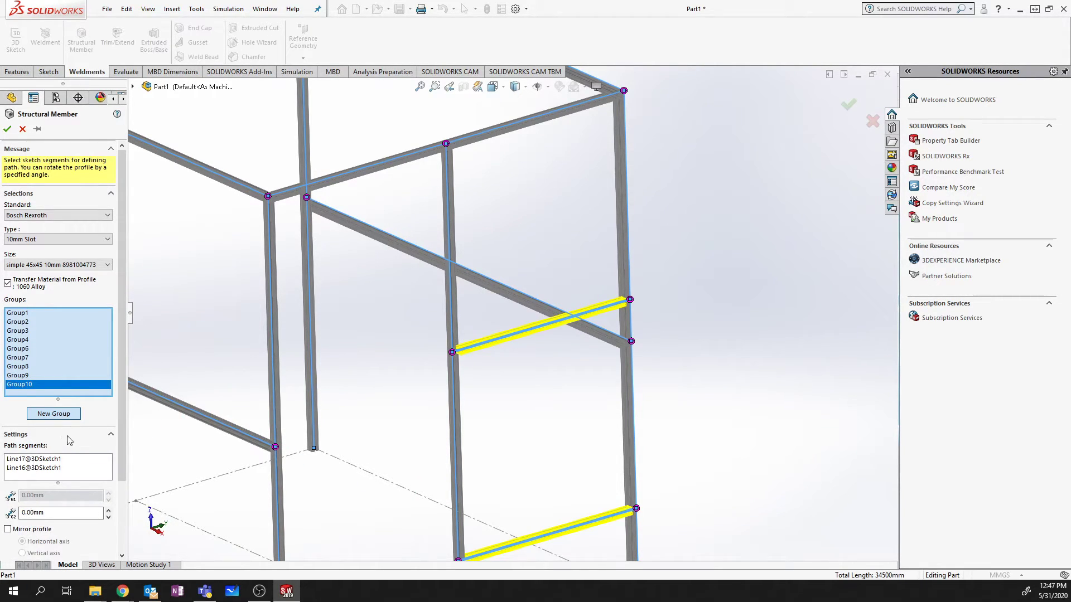
pyautogui.scroll(-3, 63, 443)
pyautogui.click(58, 548)
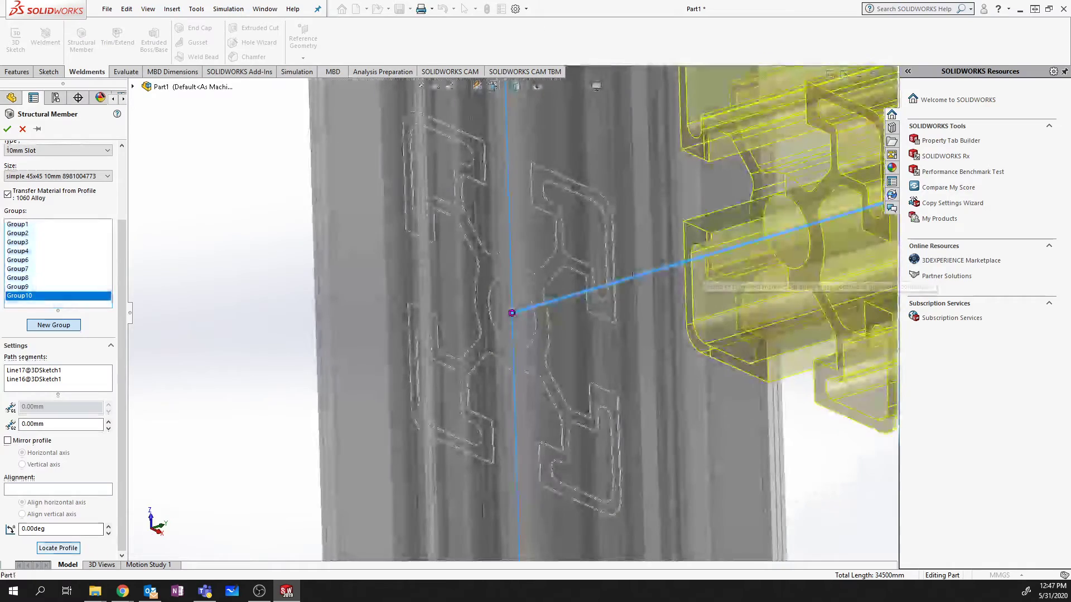
pyautogui.click(611, 199)
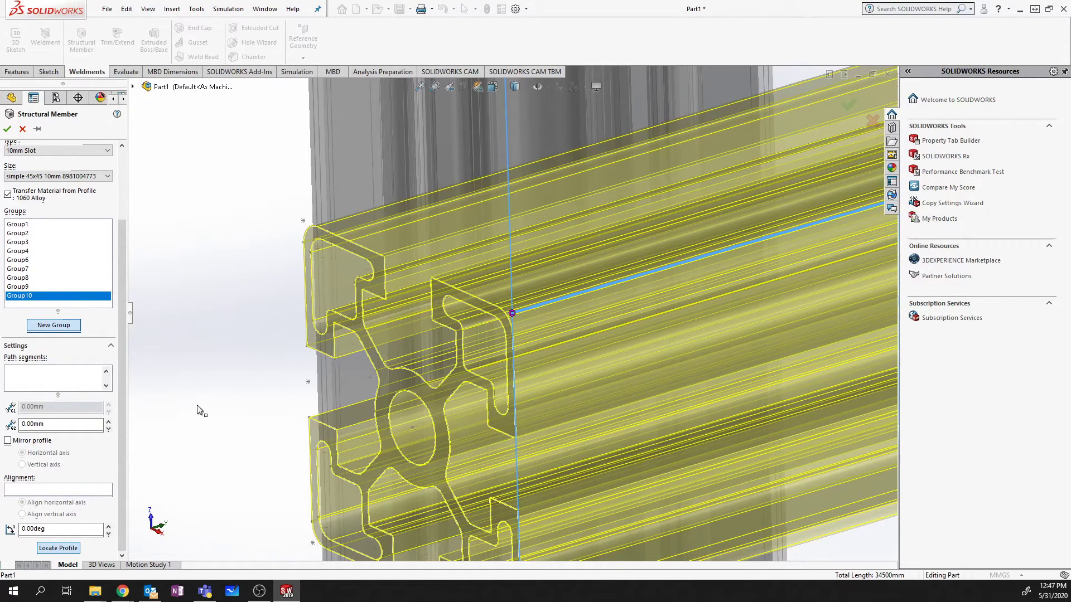
pyautogui.click(236, 362)
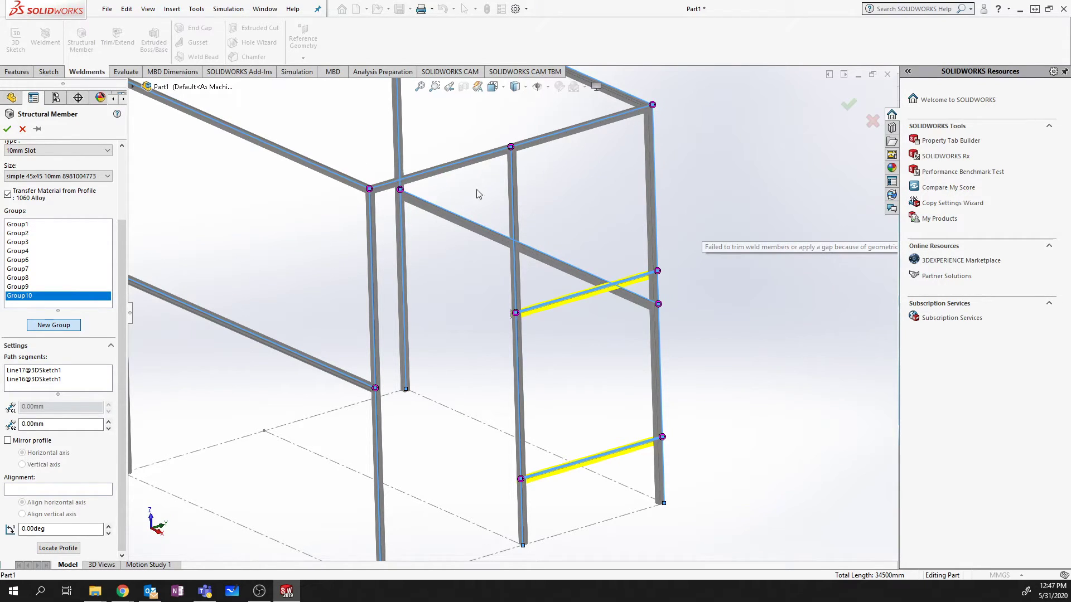
# Step: Select the top rectangular frame's group (Group1) and change its corner treatment to End Butt2
pyautogui.scroll(5, 669, 223)
pyautogui.scroll(-3, 387, 229)
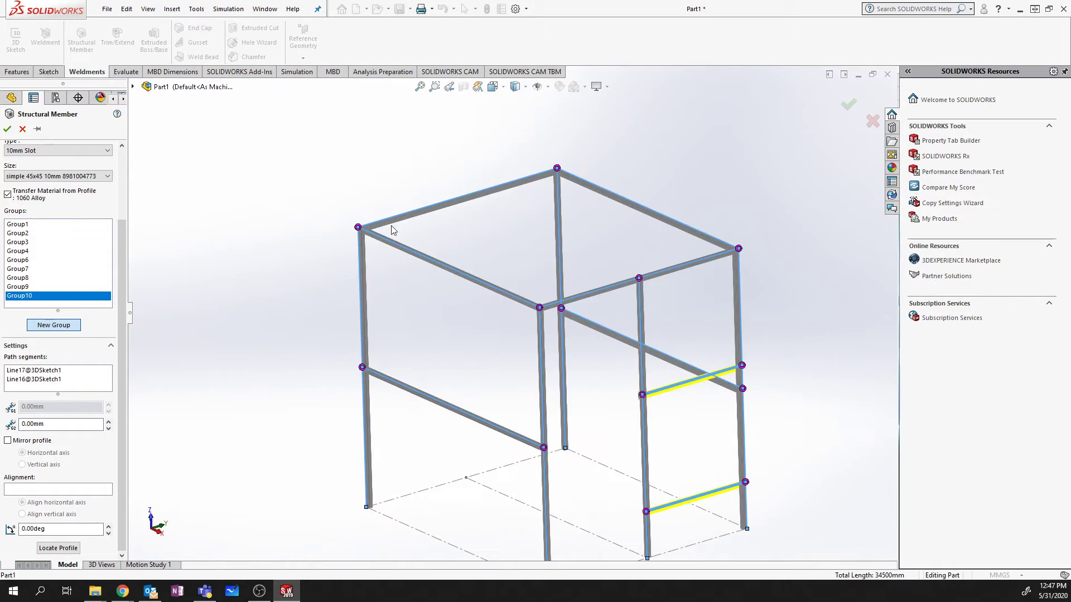
pyautogui.scroll(-2, 620, 252)
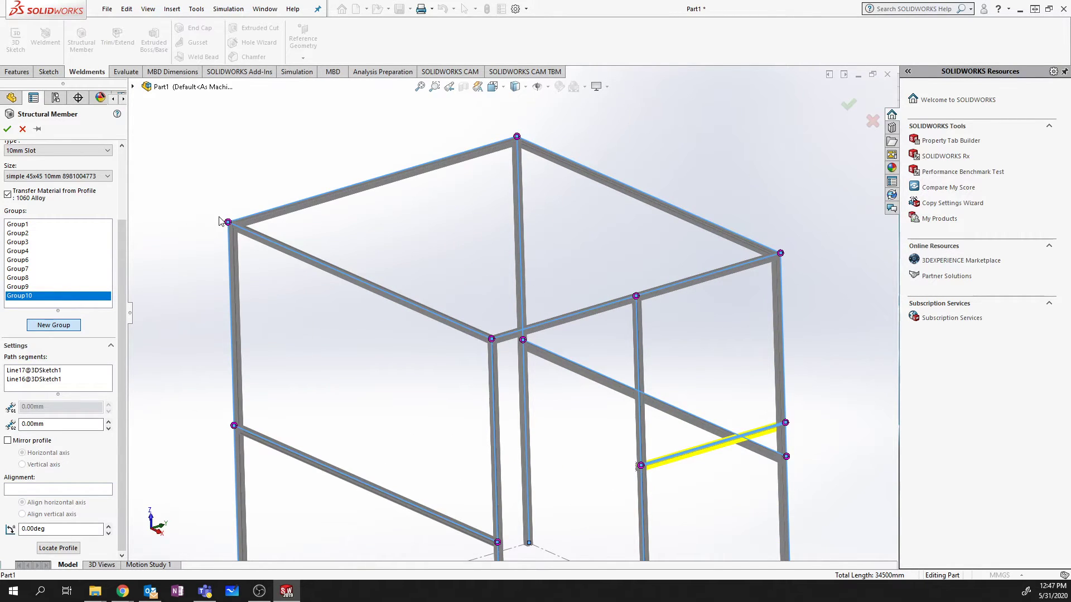
pyautogui.scroll(-6, 220, 220)
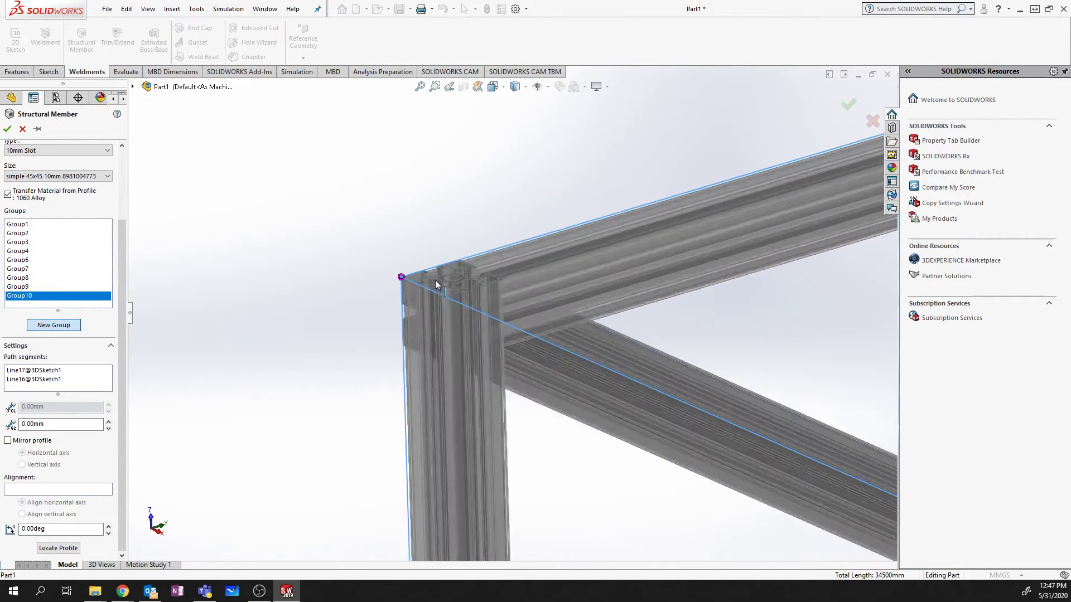
pyautogui.scroll(-2, 435, 280)
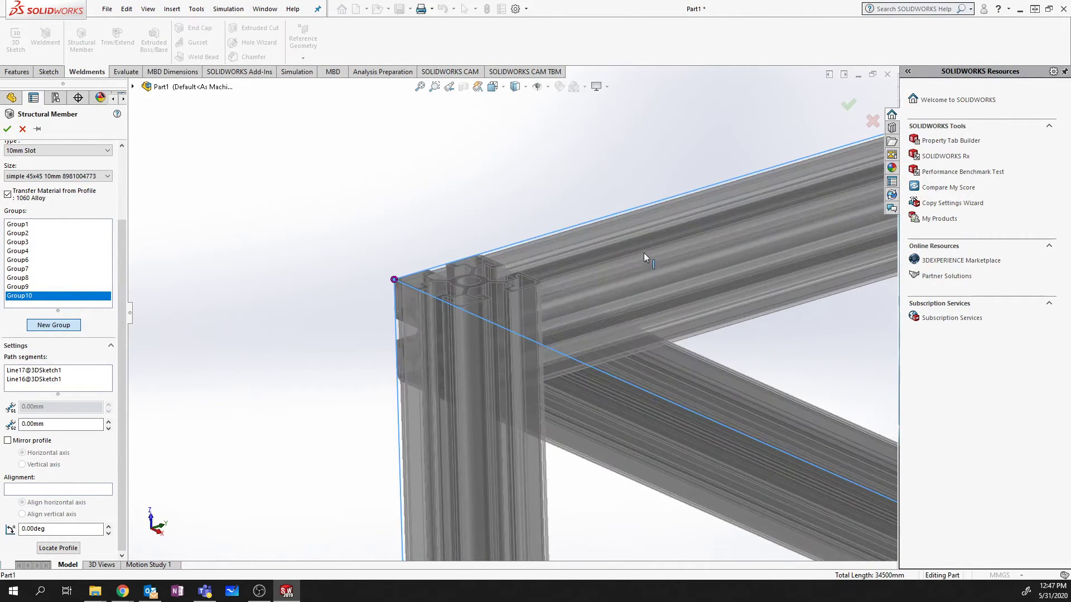
pyautogui.keyDown('shift'); pyautogui.click(17, 224); pyautogui.keyUp('shift')
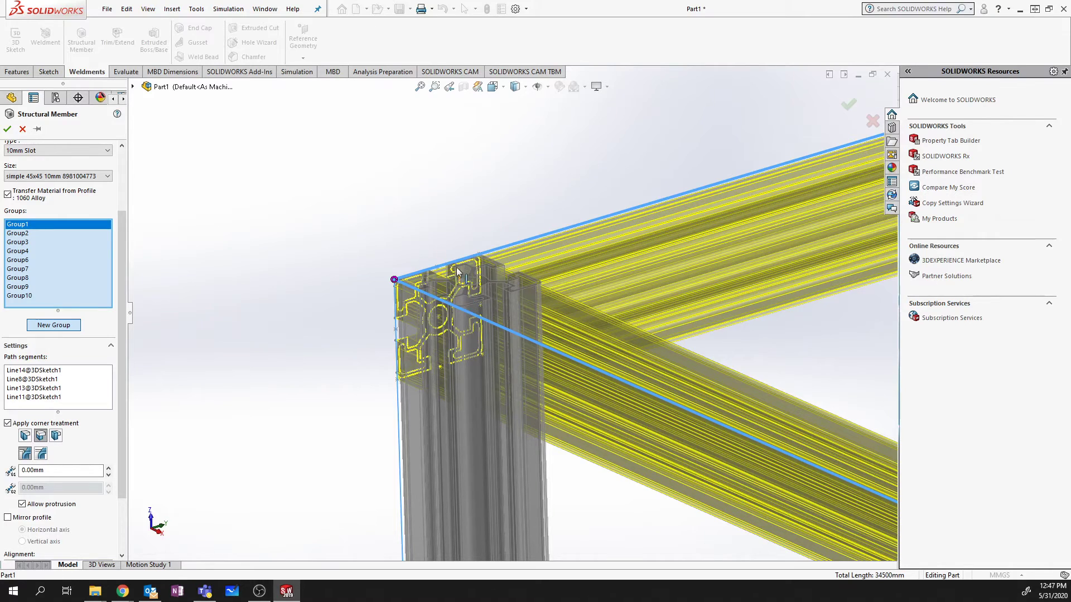
pyautogui.scroll(-3, 463, 276)
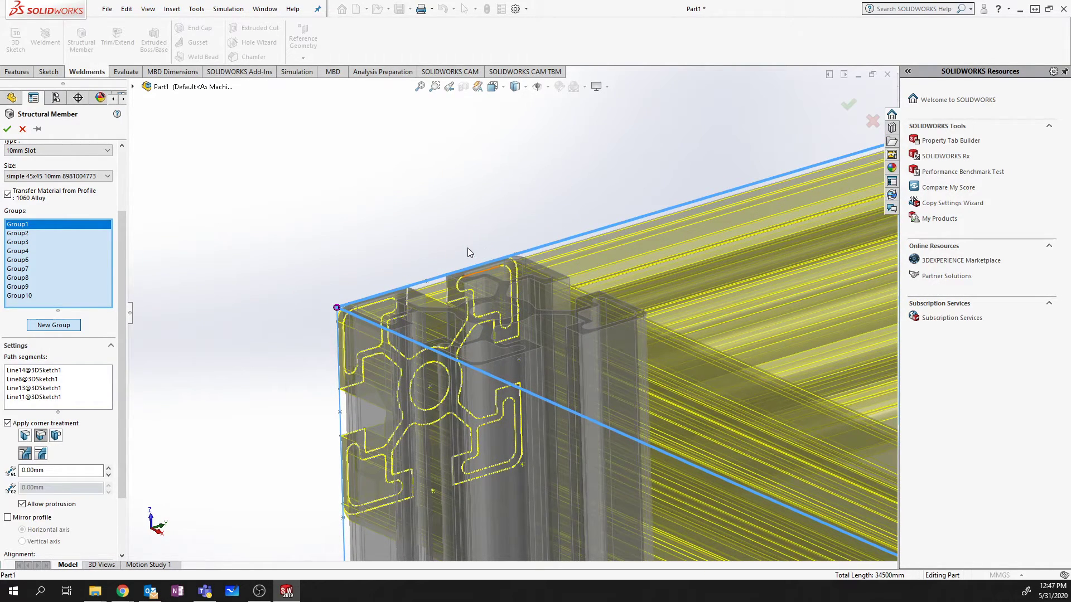
pyautogui.moveTo(475, 239); pyautogui.dragTo(491, 247, button='middle')
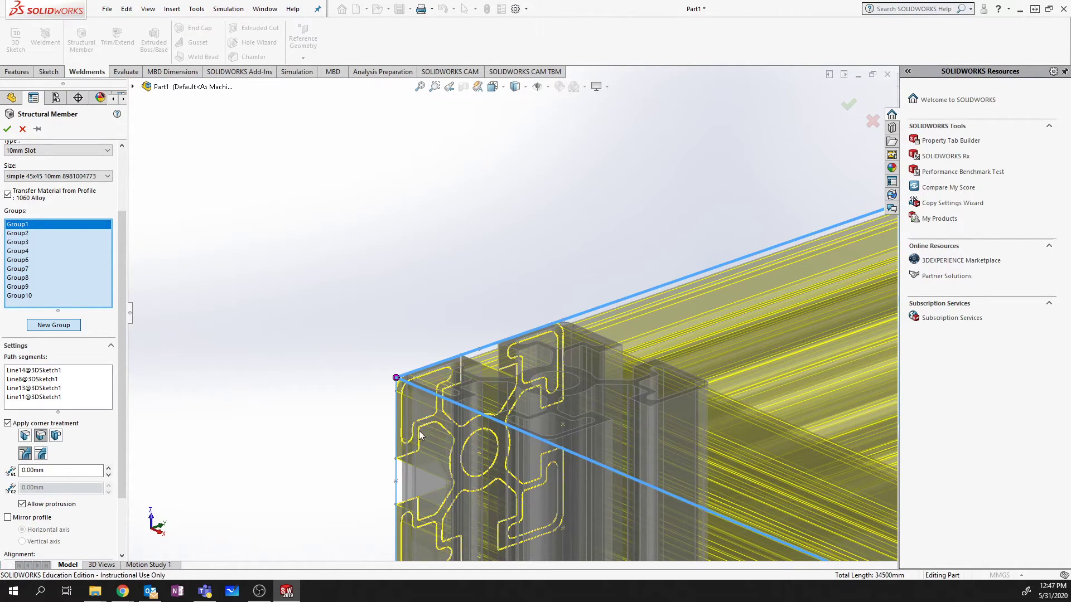
pyautogui.click(56, 436)
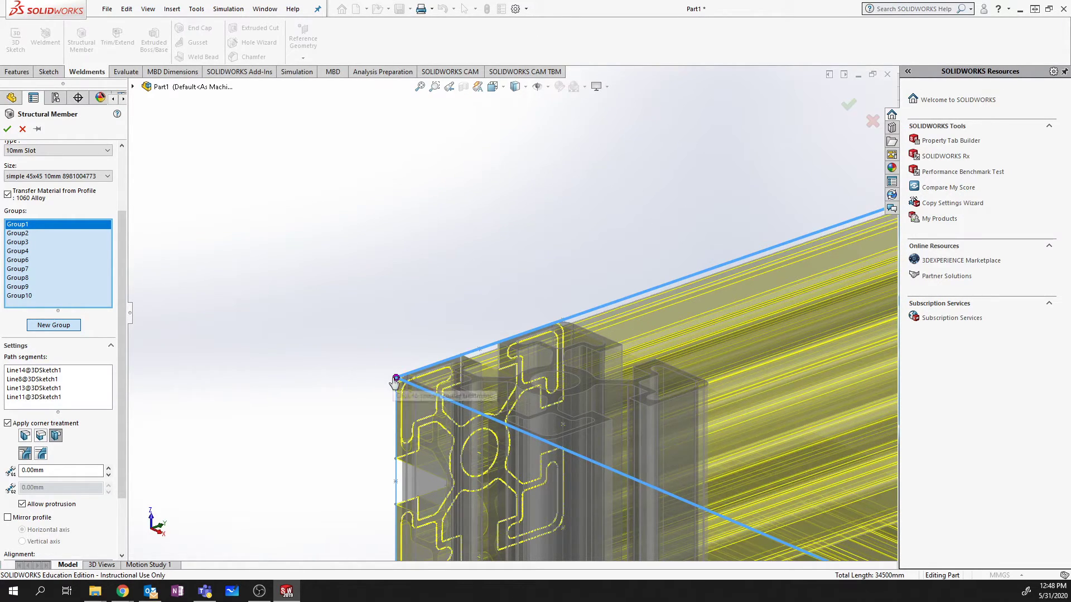
pyautogui.scroll(3, 825, 369)
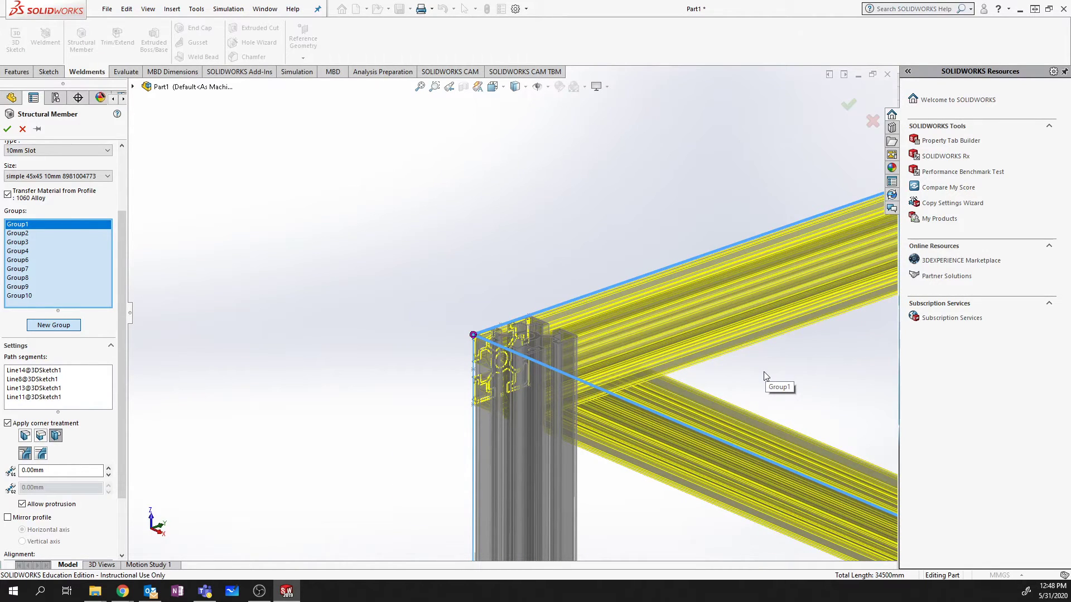
# Step: Change the corner treatment of the top rectangular frame's group (Group1) to End Butt1
pyautogui.scroll(8, 773, 378)
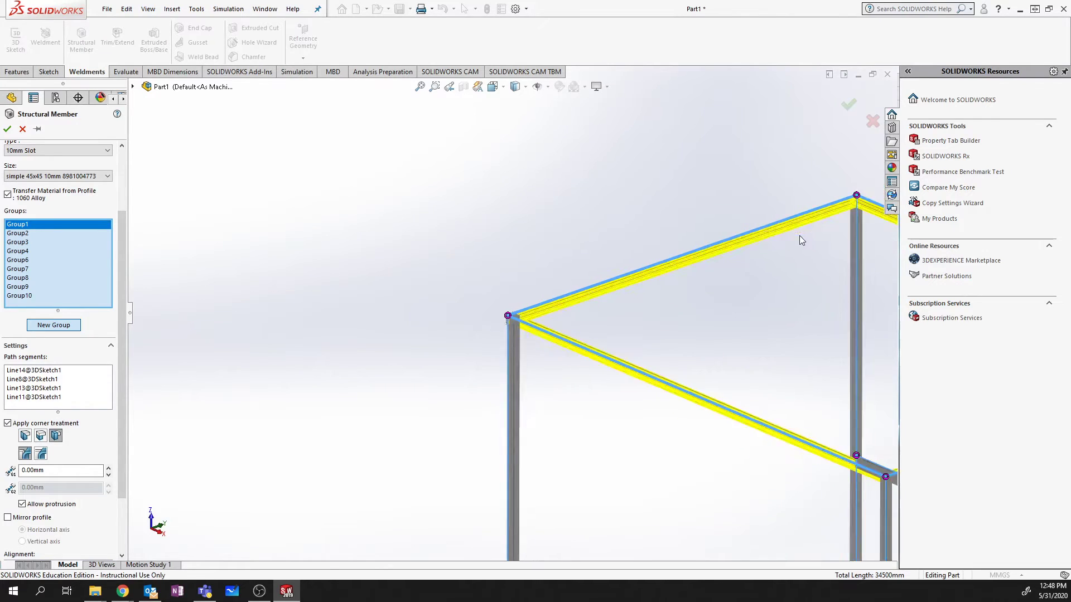
pyautogui.scroll(-10, 661, 265)
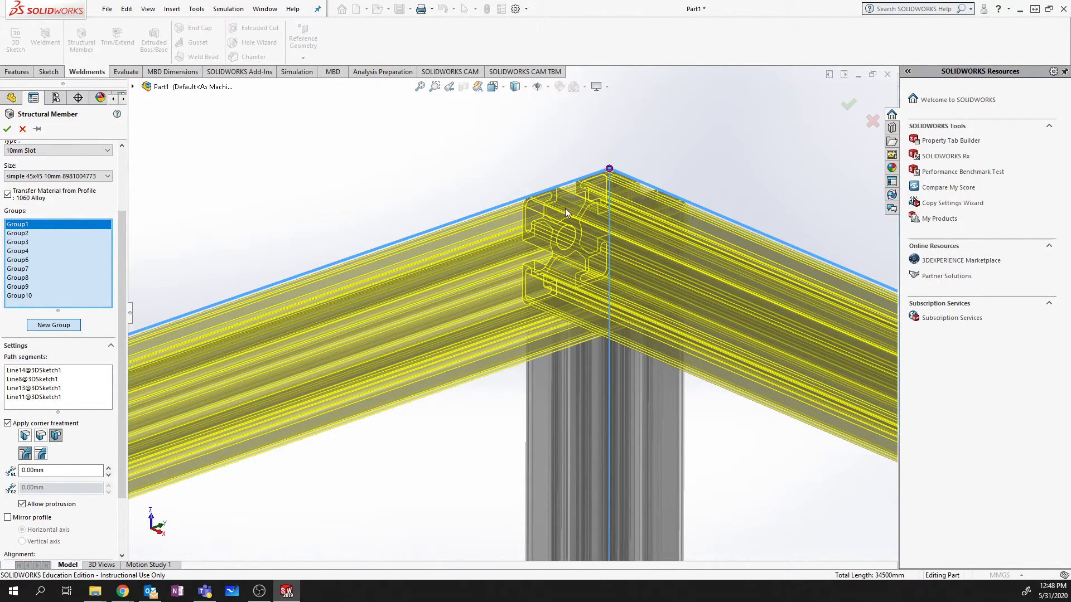
pyautogui.click(42, 437)
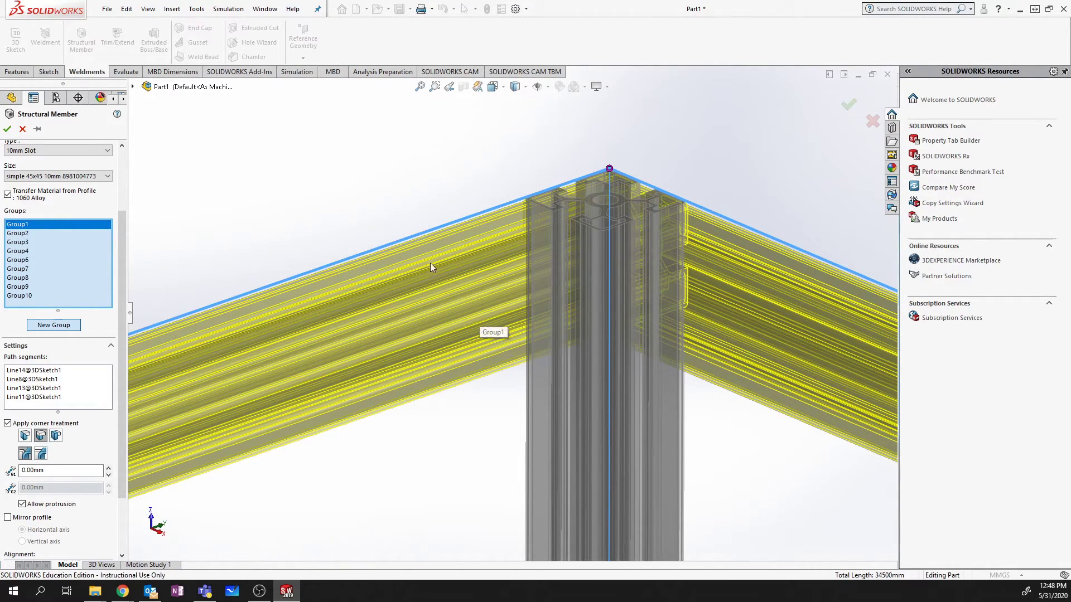
# Step: Examine how the top frame's rails meet at each of its corners and at the vertical legs
pyautogui.scroll(5, 172, 308)
pyautogui.scroll(6, 554, 350)
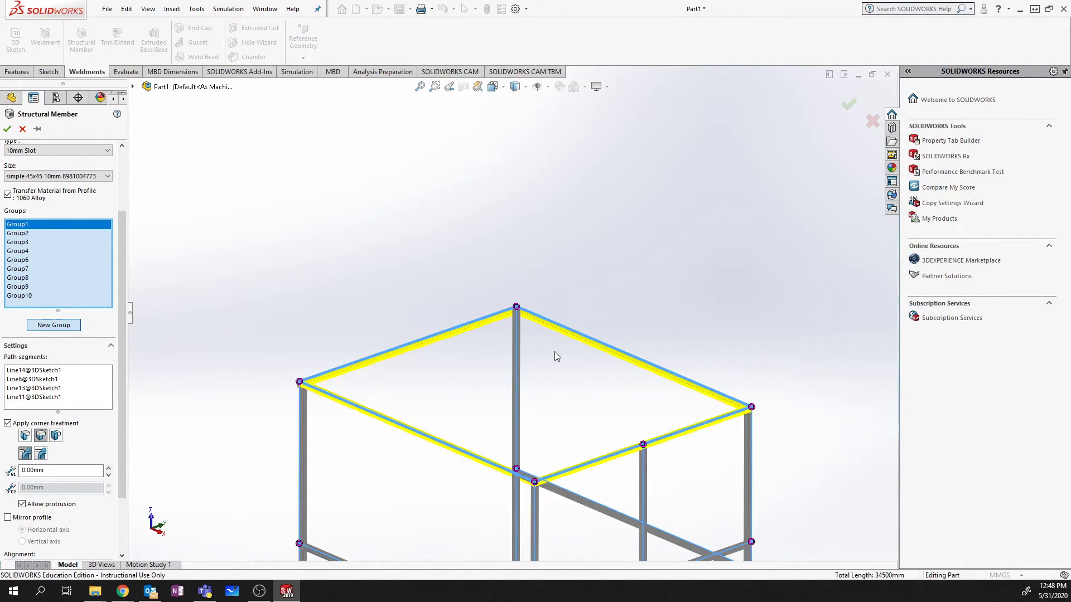
pyautogui.scroll(-7, 607, 385)
pyautogui.scroll(-2, 549, 333)
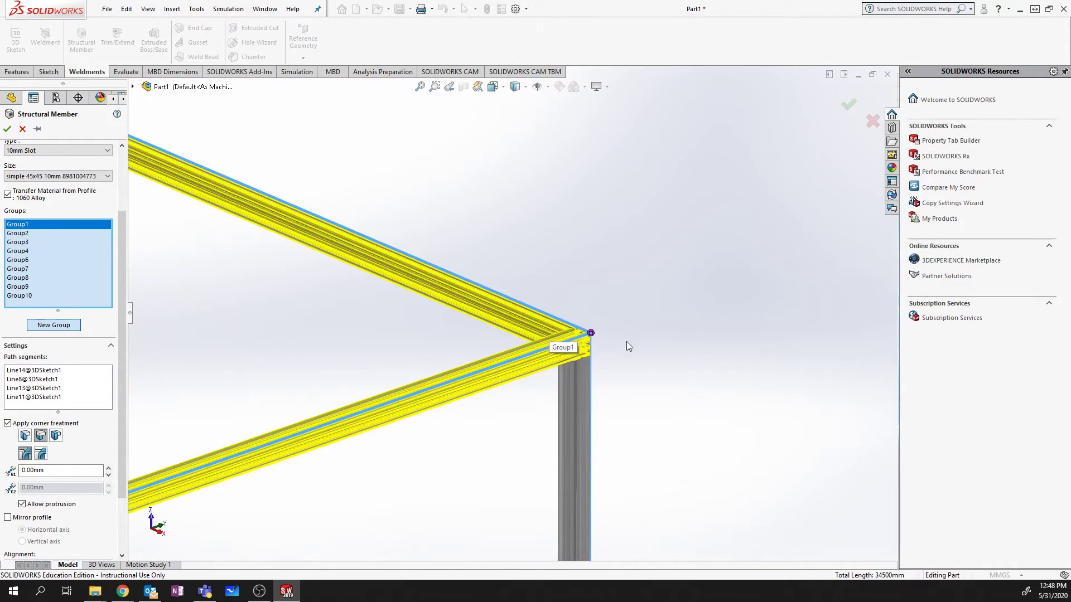
pyautogui.scroll(6, 587, 351)
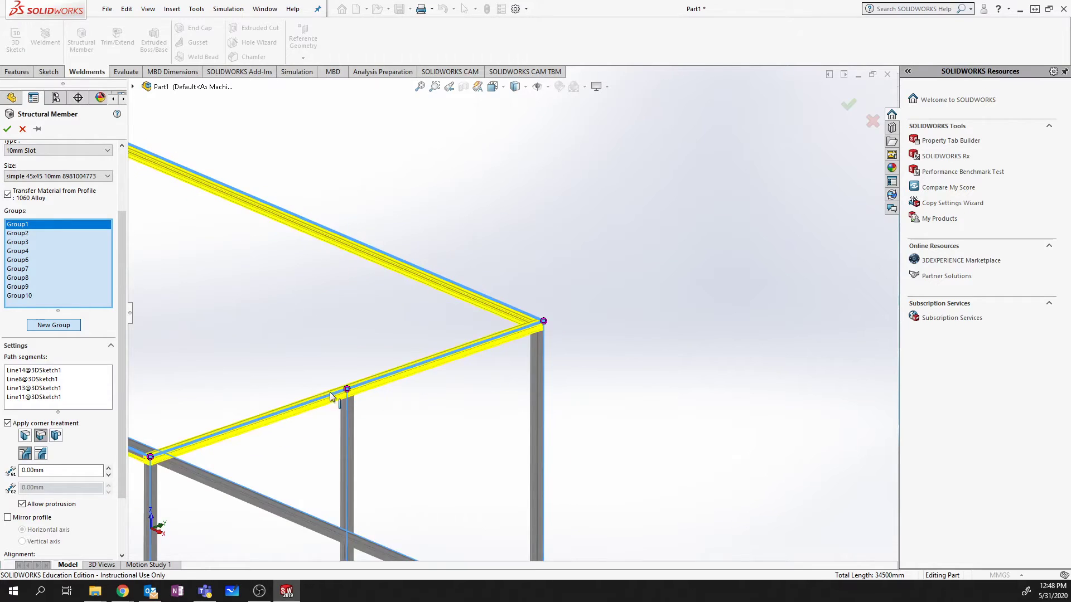
pyautogui.scroll(-2, 449, 330)
pyautogui.scroll(-3, 476, 320)
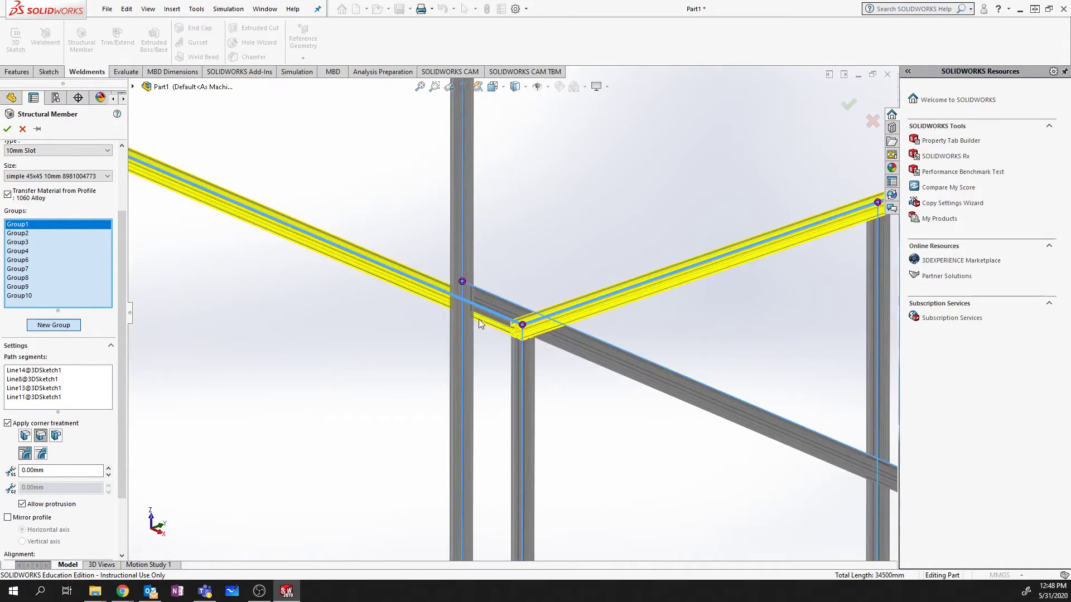
pyautogui.moveTo(601, 276); pyautogui.dragTo(538, 396, button='middle')
pyautogui.scroll(8, 240, 285)
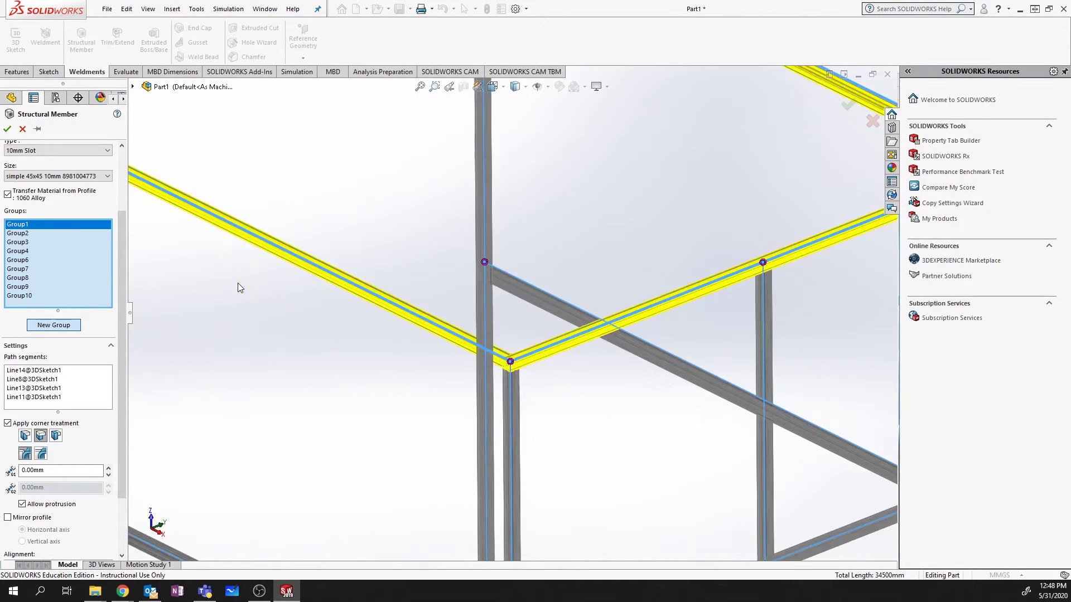
pyautogui.scroll(-2, 385, 242)
pyautogui.scroll(-5, 385, 242)
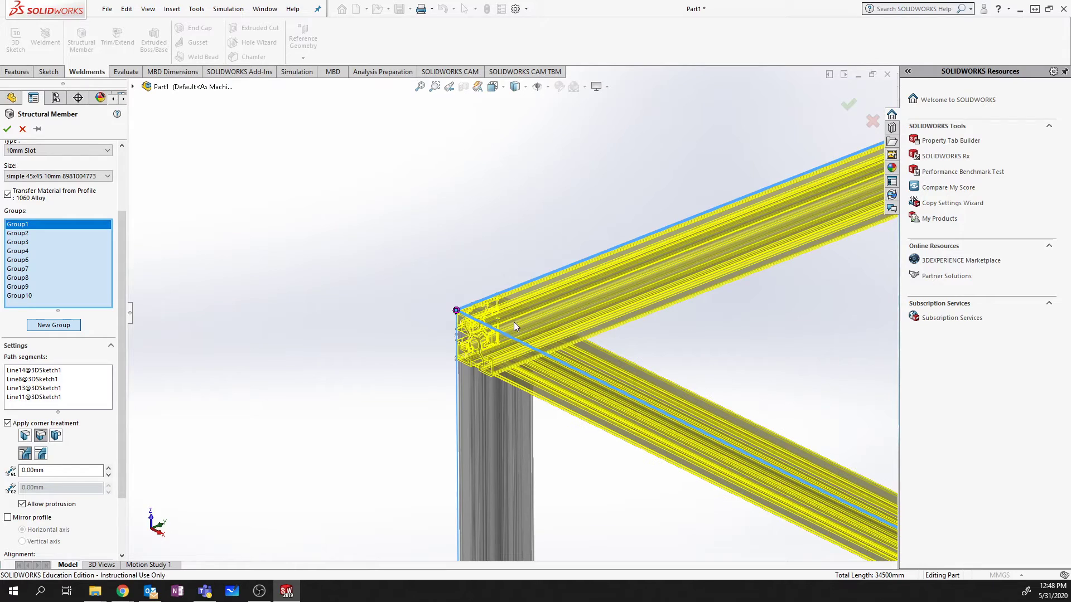
# Step: Try End Butt2 as the individual corner treatment for Group 1 at the top frame's left corner
pyautogui.click(456, 311)
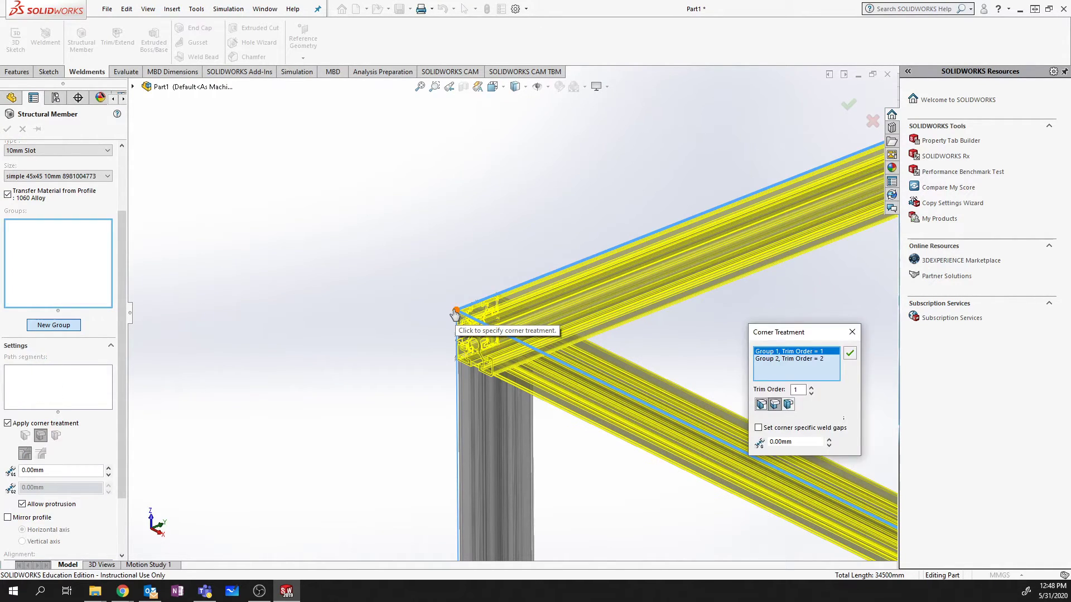
pyautogui.click(788, 406)
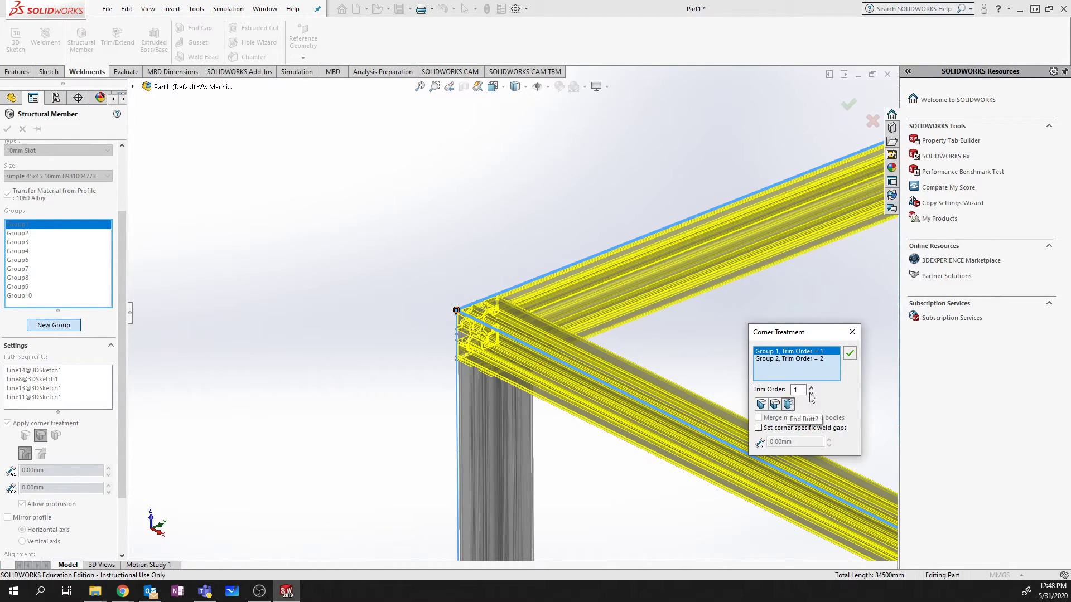
pyautogui.click(850, 355)
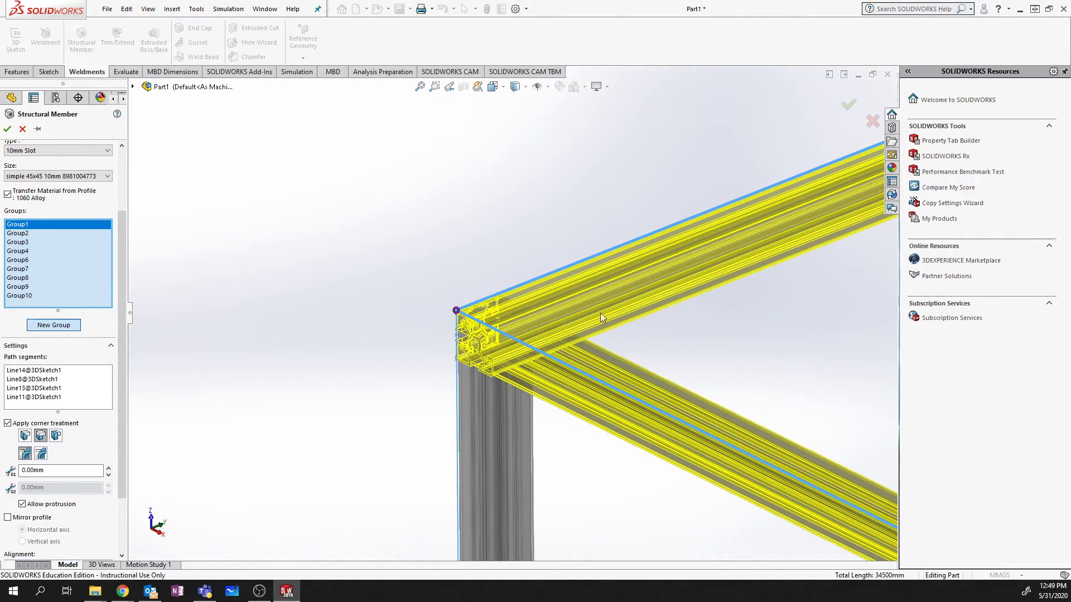
# Step: Check the top frame's rear corner and finish the structural member with all its groups
pyautogui.scroll(6, 677, 312)
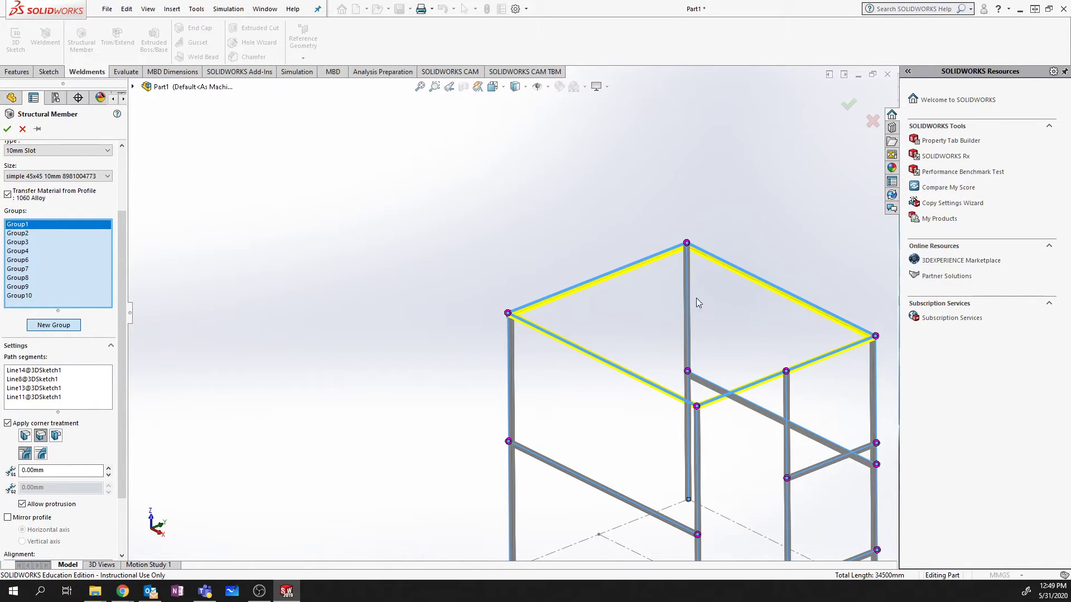
pyautogui.scroll(-8, 616, 303)
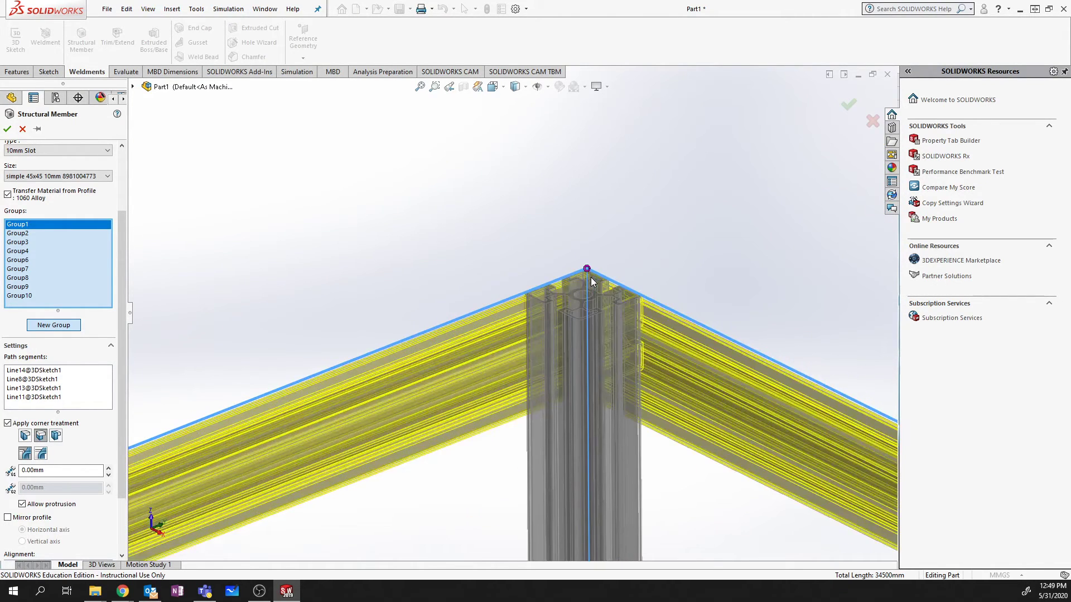
pyautogui.scroll(8, 598, 330)
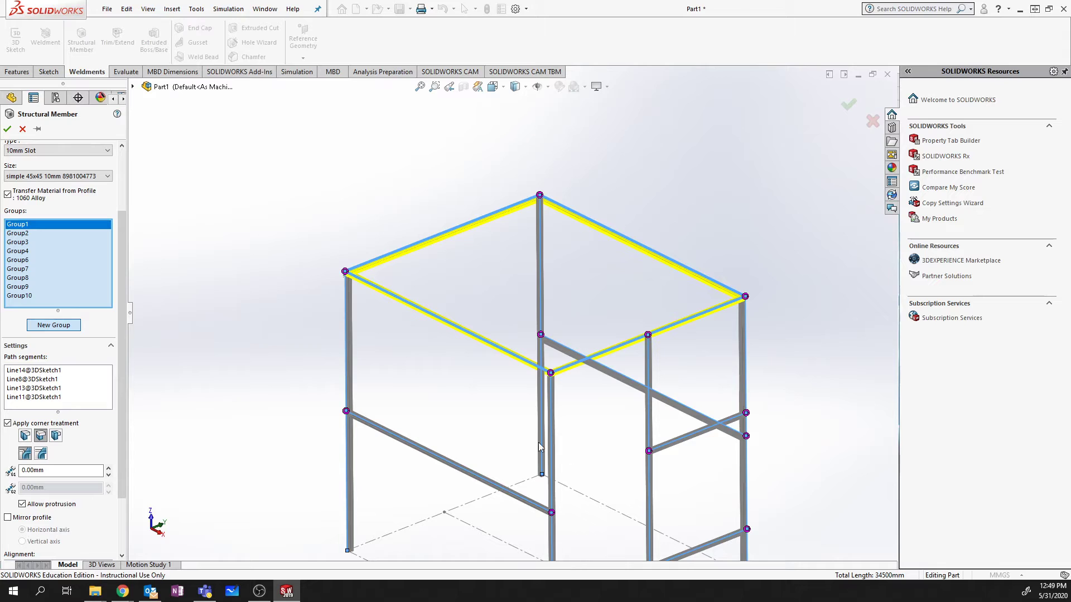
pyautogui.click(7, 130)
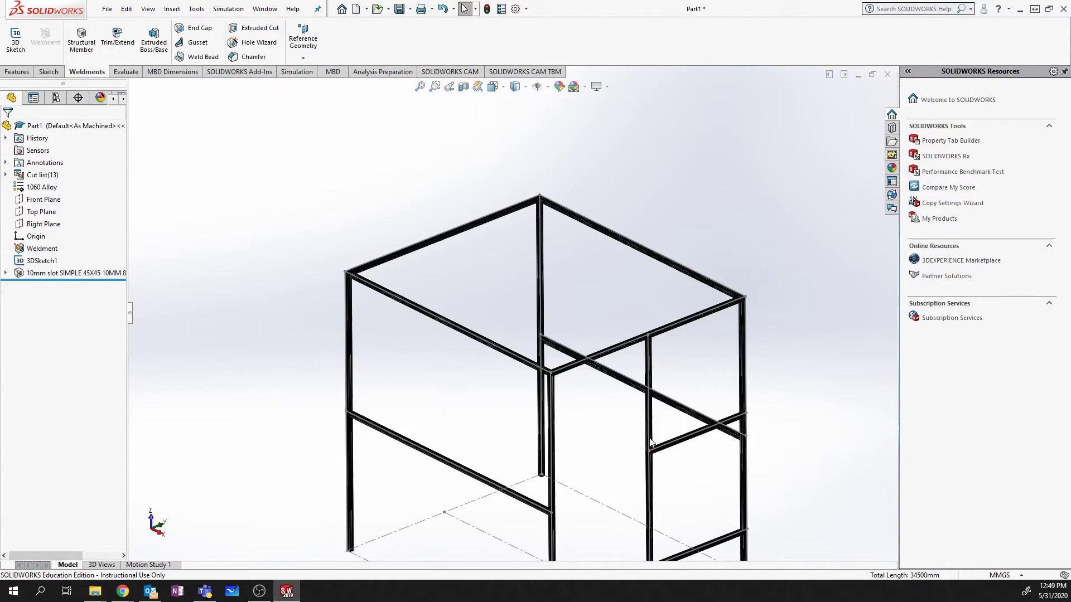
# Step: Hide the 3DSketch1 layout sketch so that only the frame members are displayed
pyautogui.click(35, 261)
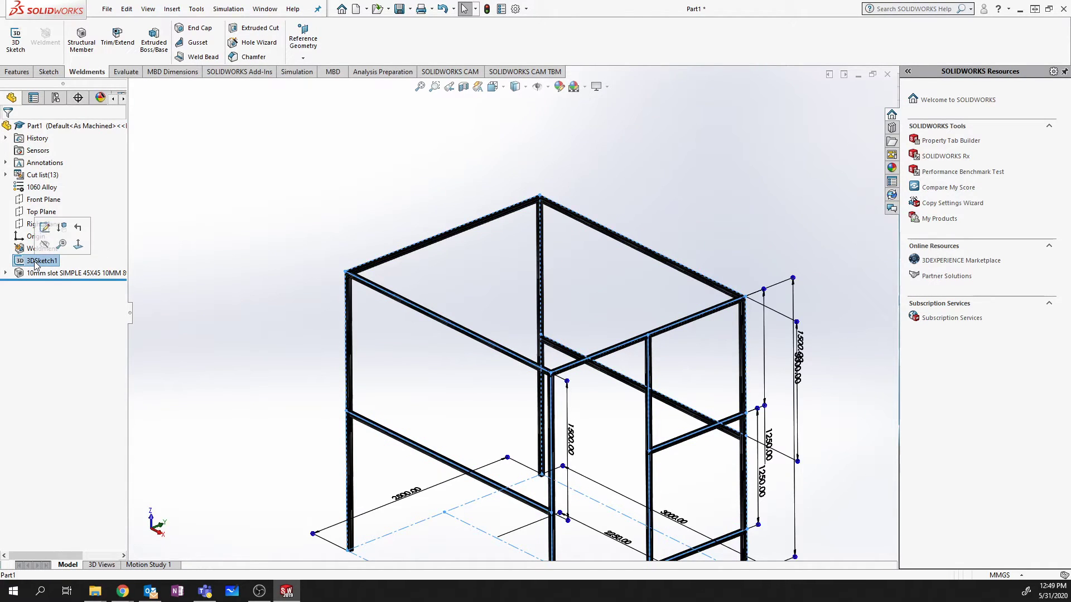
pyautogui.rightClick(35, 261)
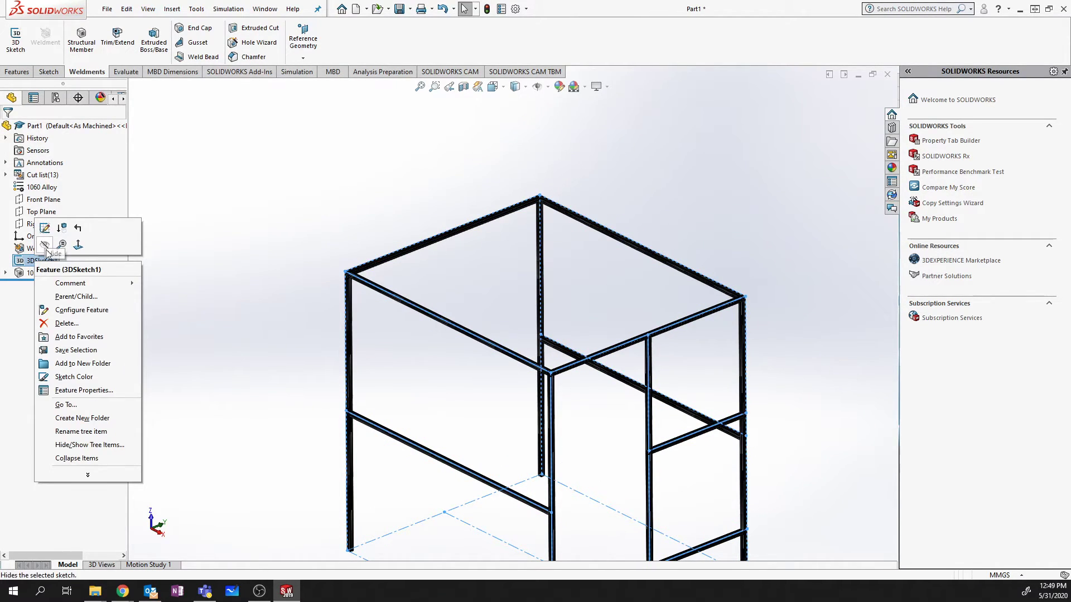
pyautogui.click(199, 249)
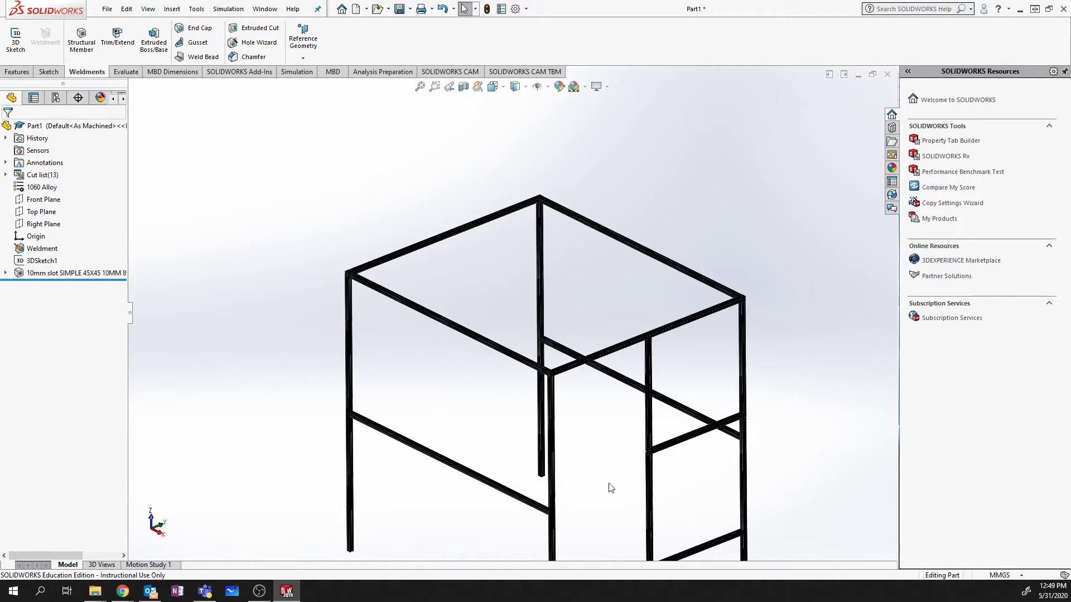
# Step: Start Trim/Extend and select the four corner legs and the intermediate upright as the bodies to trim
pyautogui.scroll(-3, 515, 373)
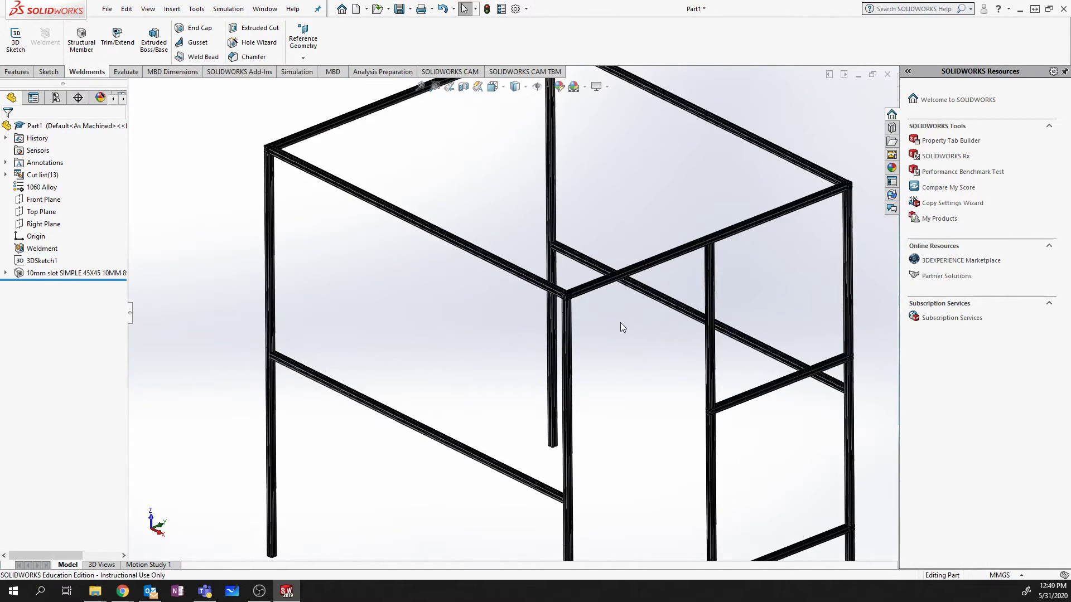
pyautogui.scroll(-5, 586, 310)
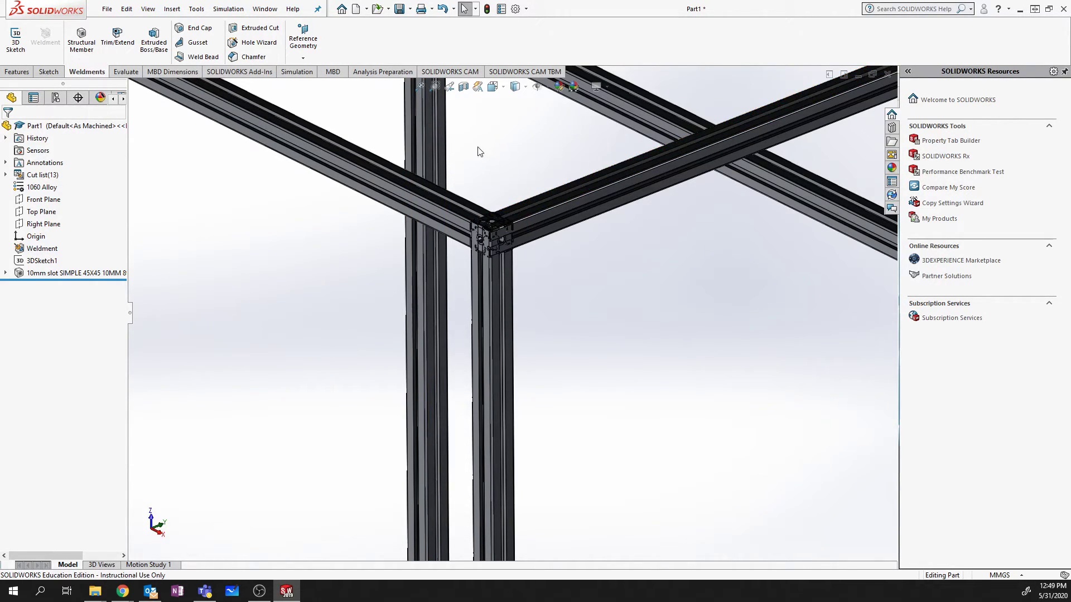
pyautogui.scroll(8, 502, 167)
pyautogui.click(117, 33)
pyautogui.click(202, 203)
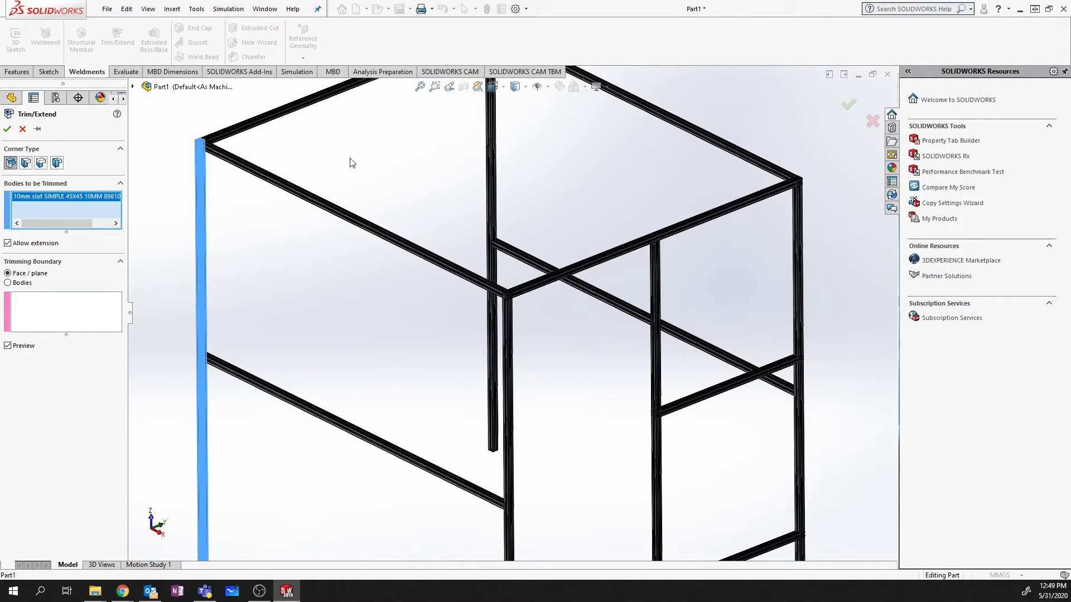
pyautogui.click(492, 123)
pyautogui.click(797, 246)
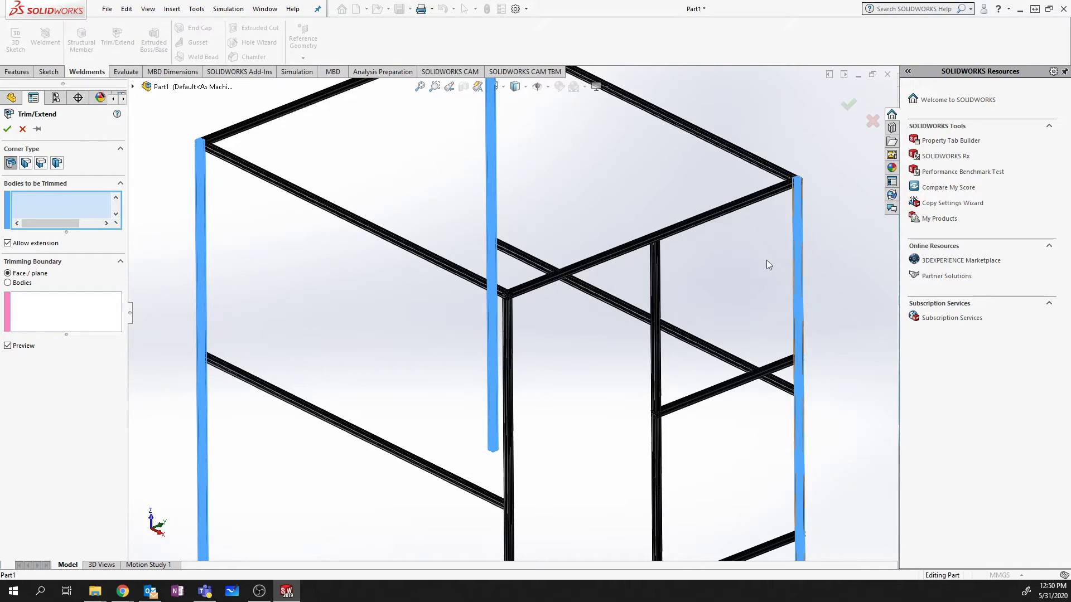
pyautogui.click(659, 278)
pyautogui.click(510, 353)
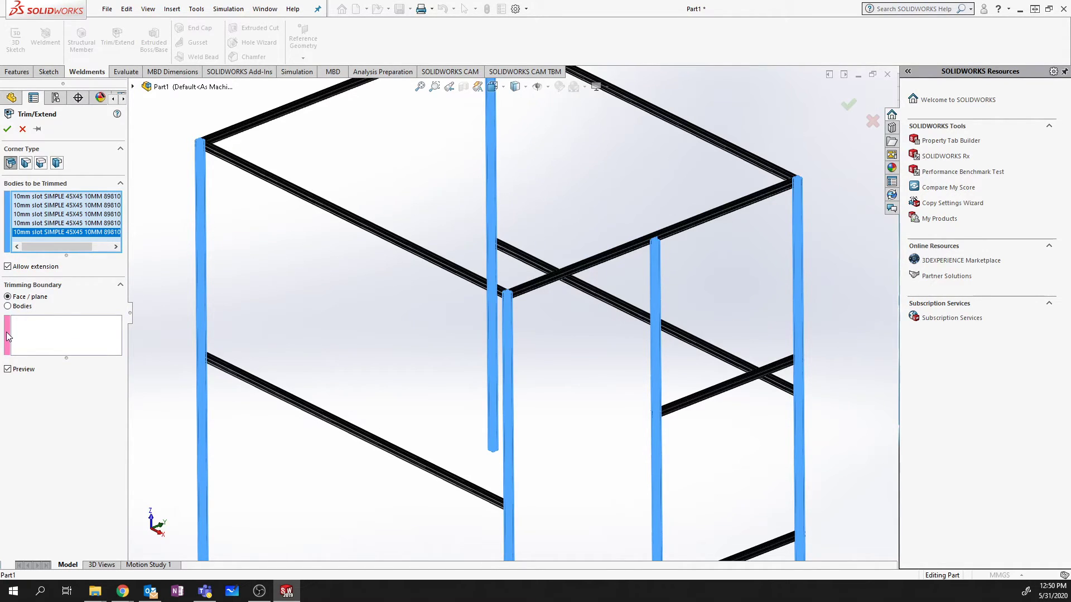
# Step: Select the underside faces of two adjoining top frame rails as face/plane trimming boundaries for the uprights
pyautogui.click(36, 326)
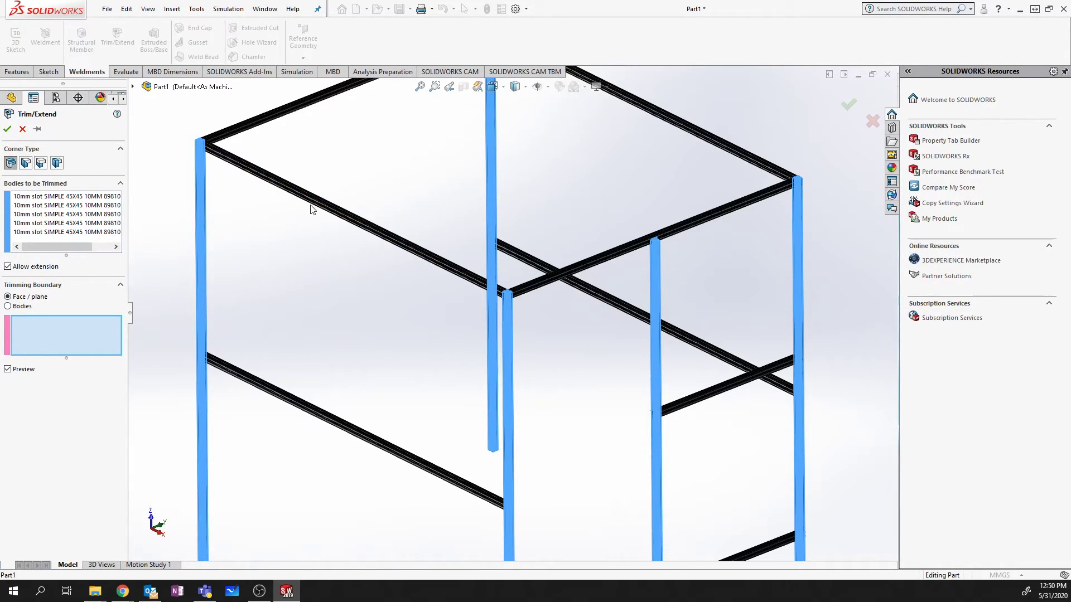
pyautogui.scroll(-2, 355, 269)
pyautogui.scroll(5, 390, 257)
pyautogui.scroll(-8, 446, 238)
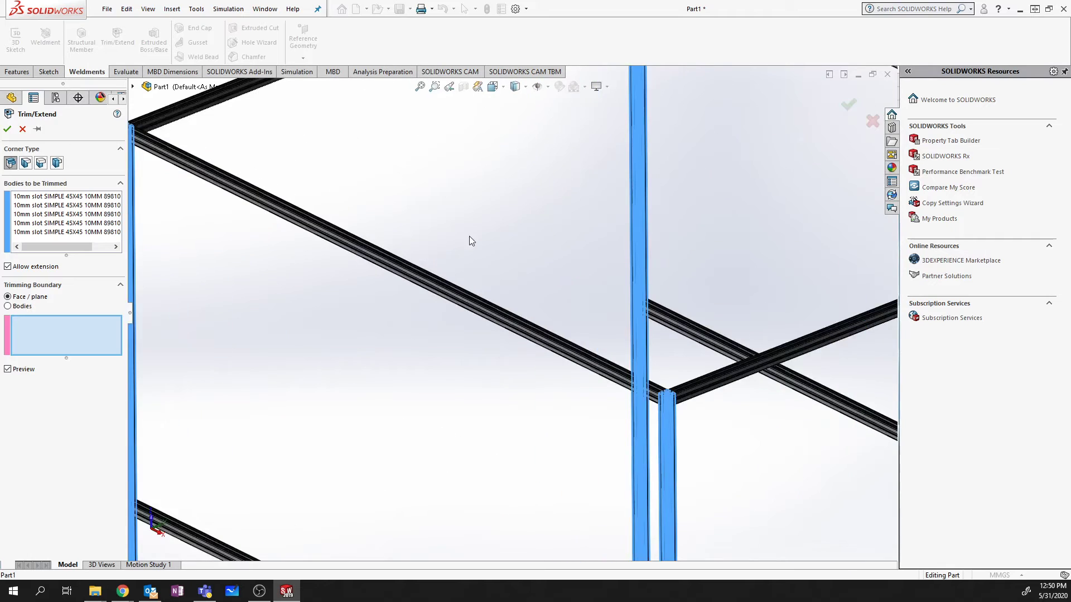
pyautogui.scroll(-2, 499, 313)
pyautogui.moveTo(507, 326); pyautogui.dragTo(510, 286, button='middle')
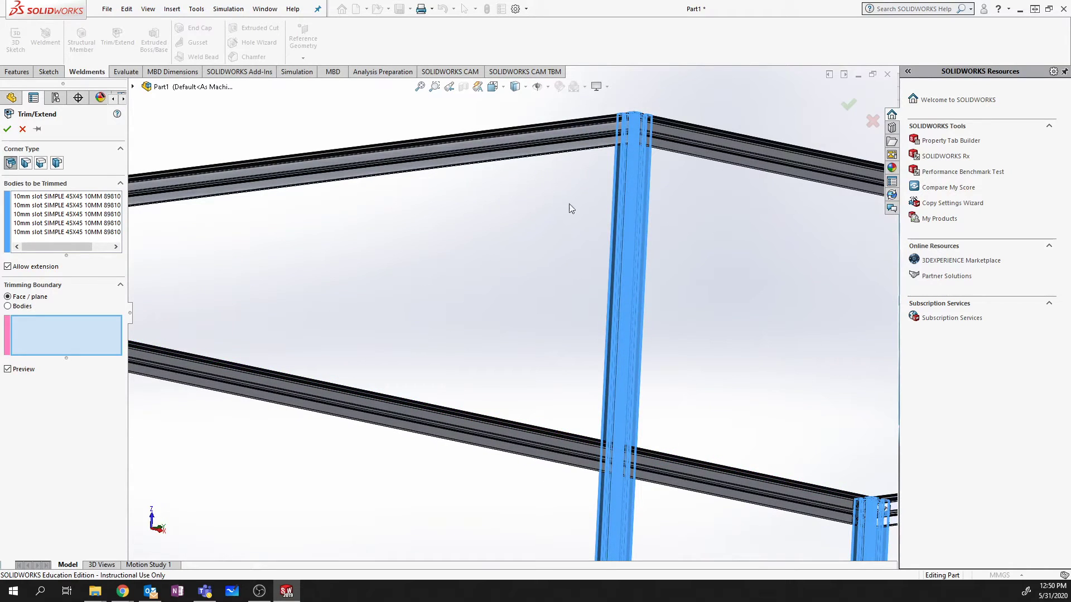
pyautogui.scroll(5, 664, 451)
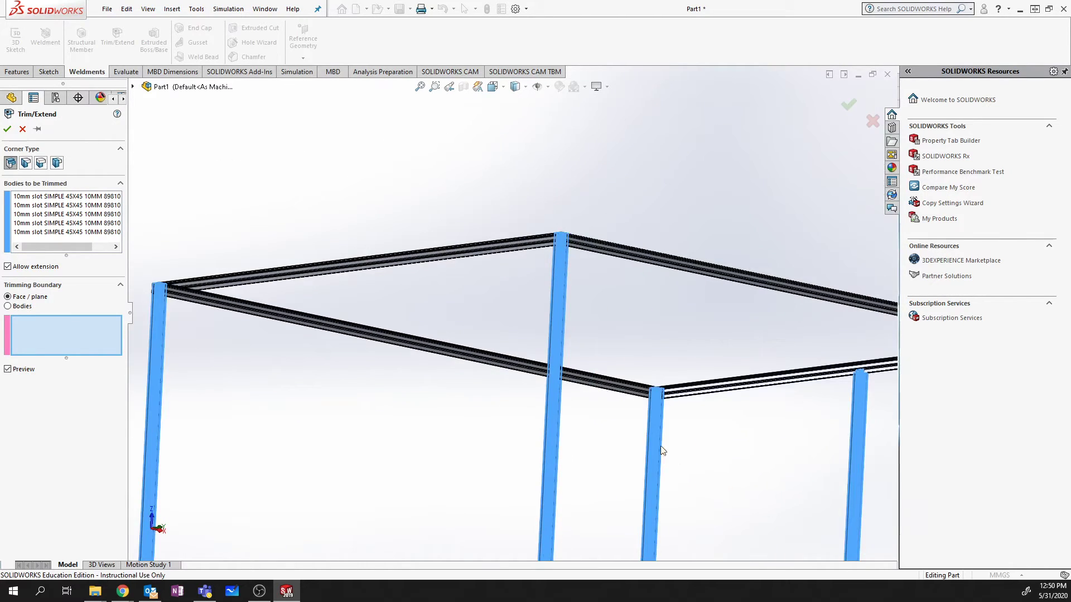
pyautogui.moveTo(620, 369); pyautogui.dragTo(578, 232, button='middle')
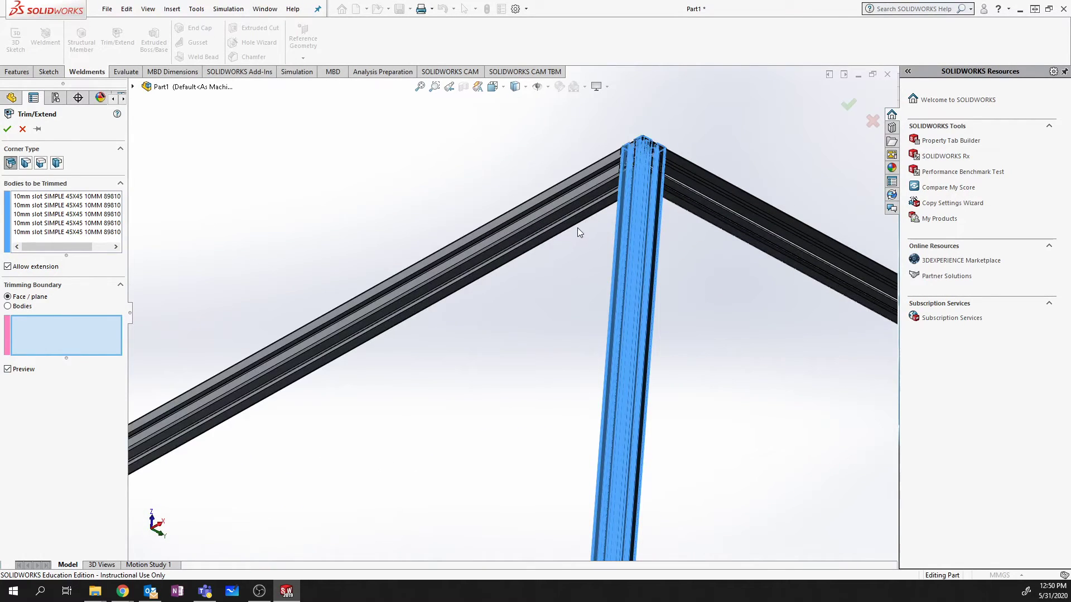
pyautogui.click(574, 224)
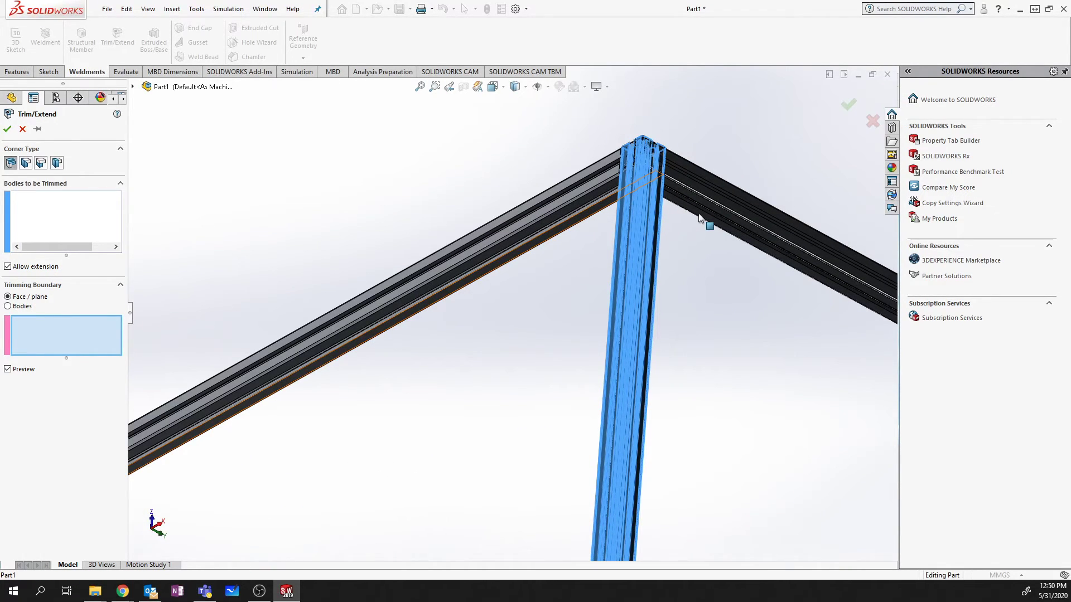
pyautogui.click(700, 219)
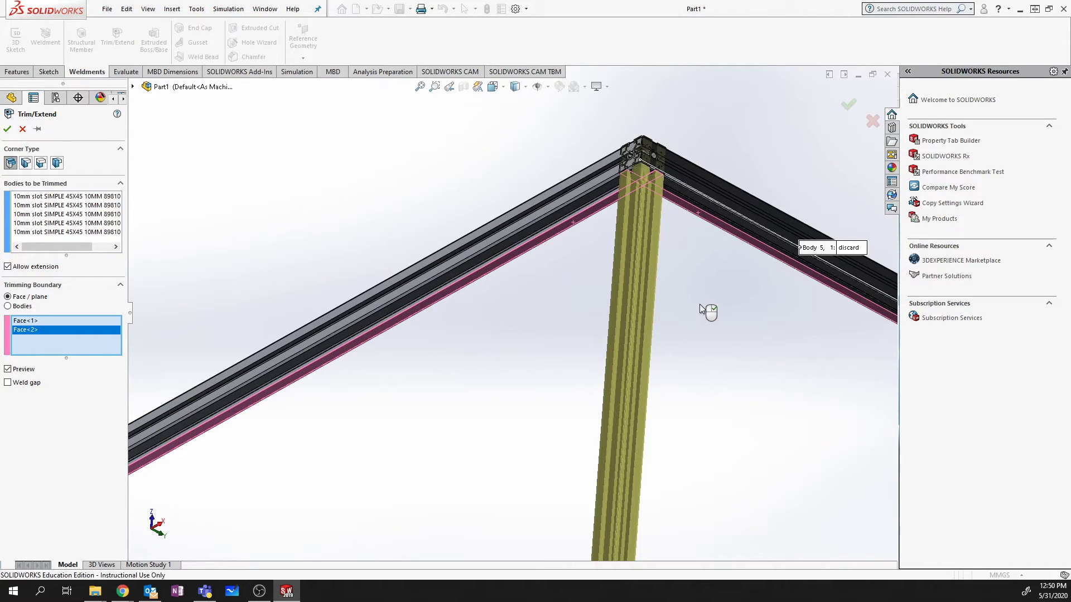
# Step: Add a face of each of the other two top frame rails to the trimming boundaries
pyautogui.scroll(-2, 699, 308)
pyautogui.scroll(-3, 648, 375)
pyautogui.scroll(-2, 664, 529)
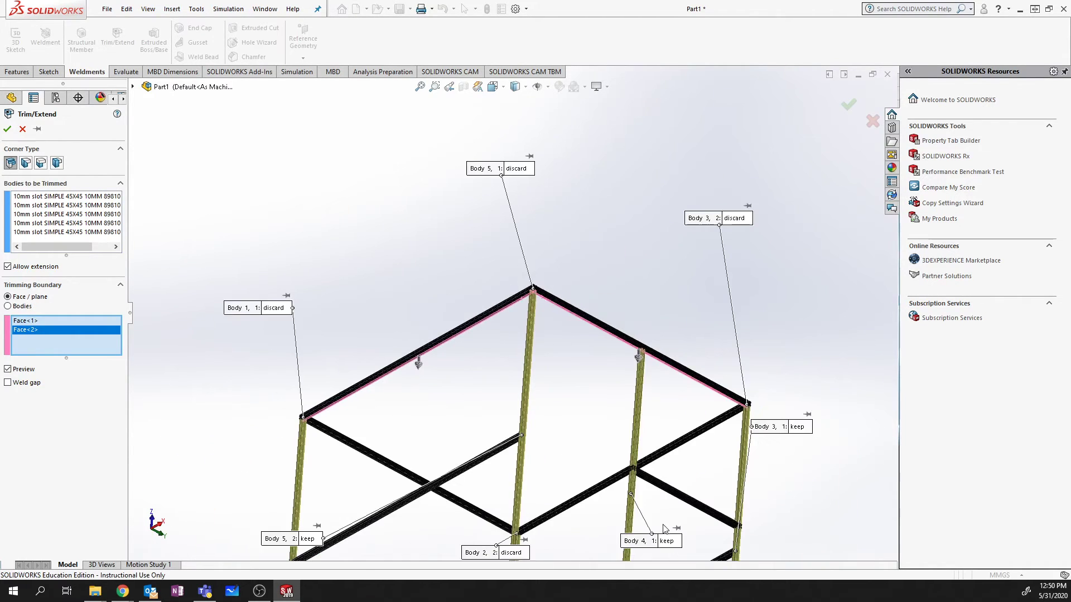
pyautogui.scroll(5, 589, 485)
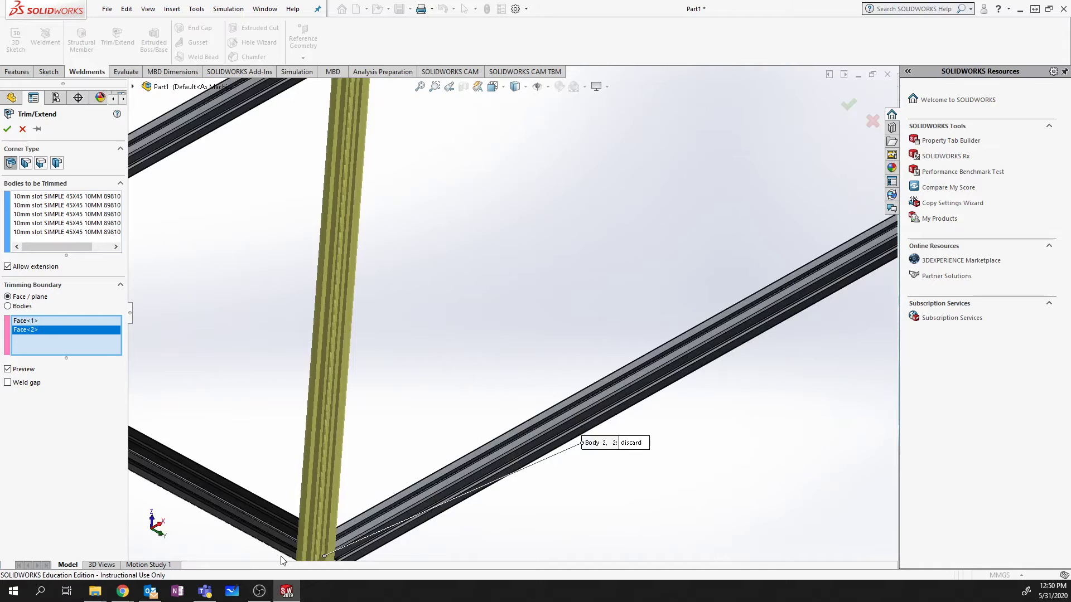
pyautogui.click(252, 521)
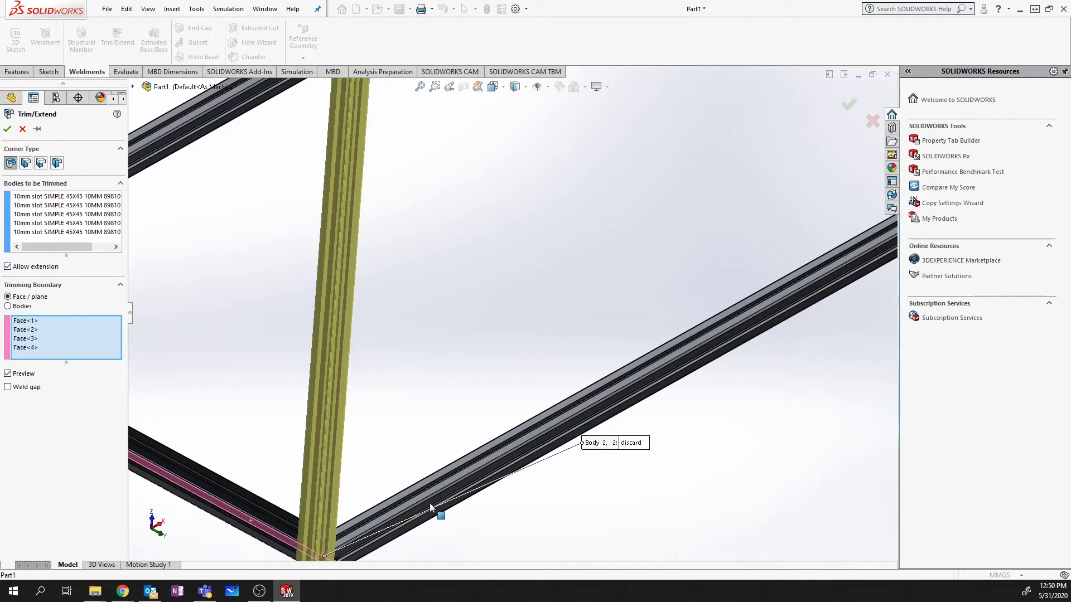
pyautogui.scroll(-10, 467, 368)
pyautogui.moveTo(463, 373); pyautogui.dragTo(509, 179, button='middle')
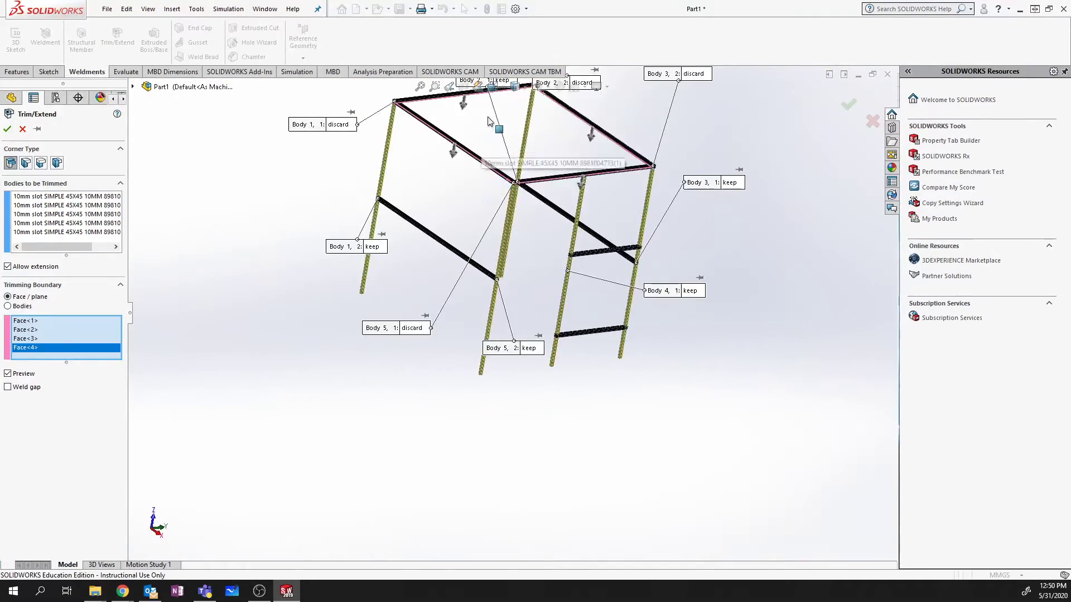
# Step: Apply the trim that cuts the five uprights off at the selected top rail faces
pyautogui.scroll(8, 521, 245)
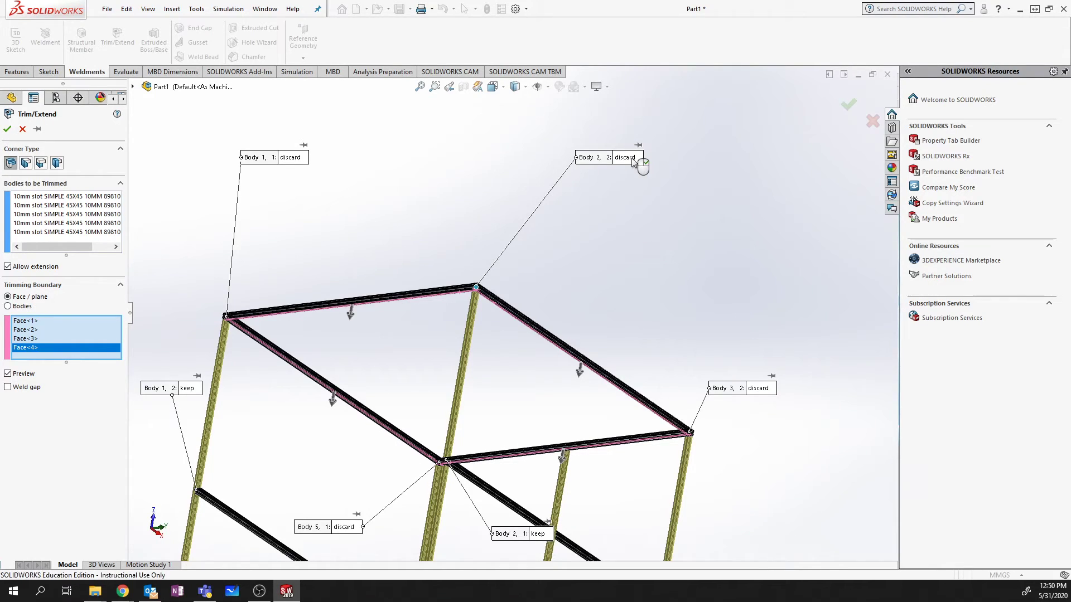
pyautogui.click(7, 129)
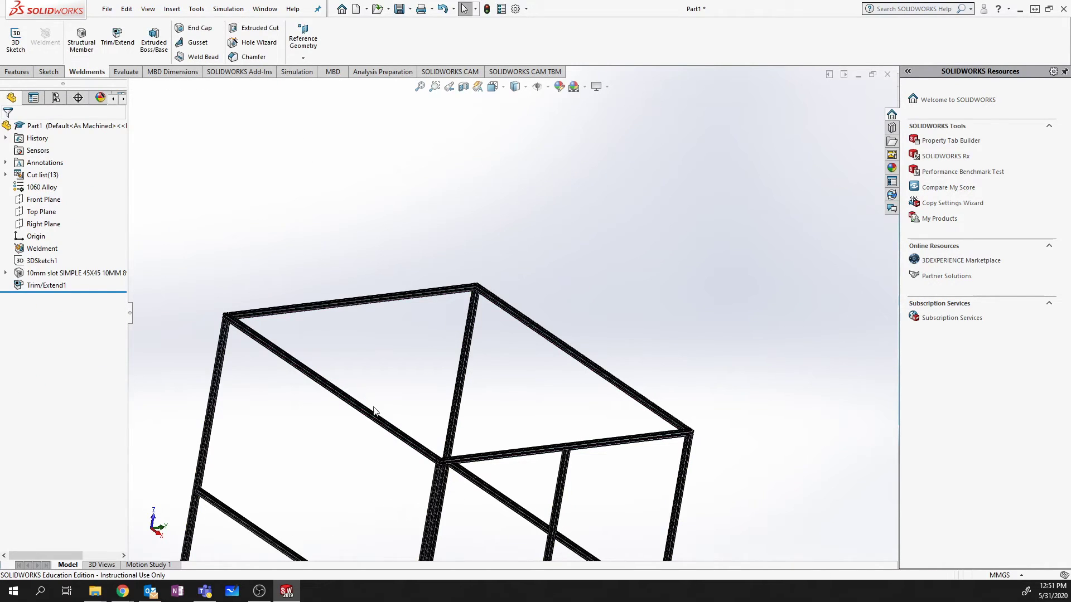
# Step: Examine the top frame corners closely to check how the trimmed legs and adjoining rails meet
pyautogui.scroll(-5, 441, 521)
pyautogui.moveTo(550, 350); pyautogui.dragTo(521, 333, button='middle')
pyautogui.scroll(3, 168, 240)
pyautogui.scroll(-3, 167, 241)
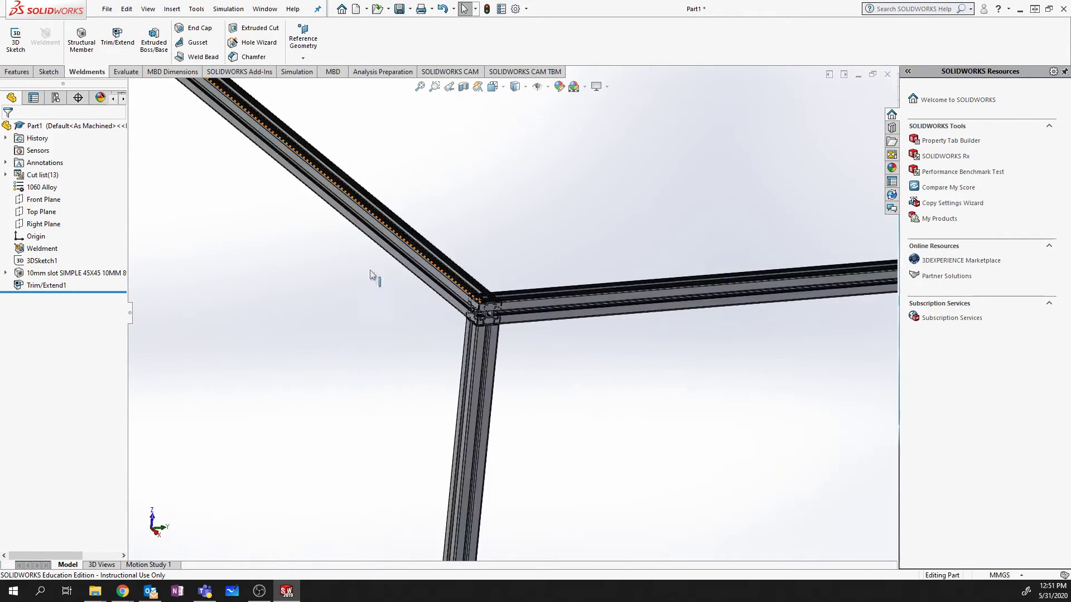
pyautogui.scroll(-2, 476, 293)
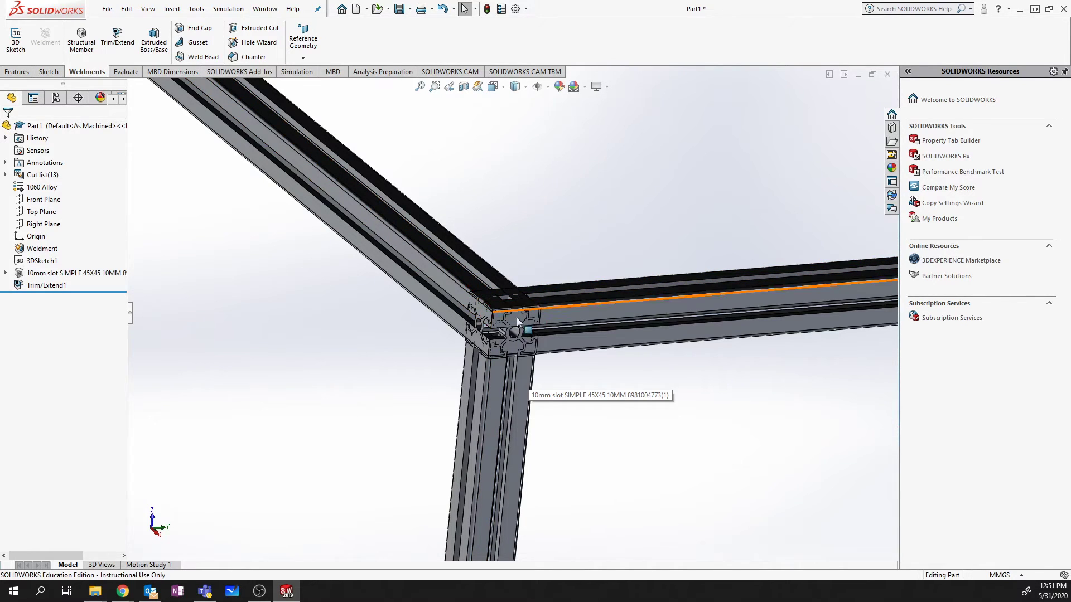
pyautogui.scroll(1, 495, 280)
pyautogui.scroll(5, 495, 280)
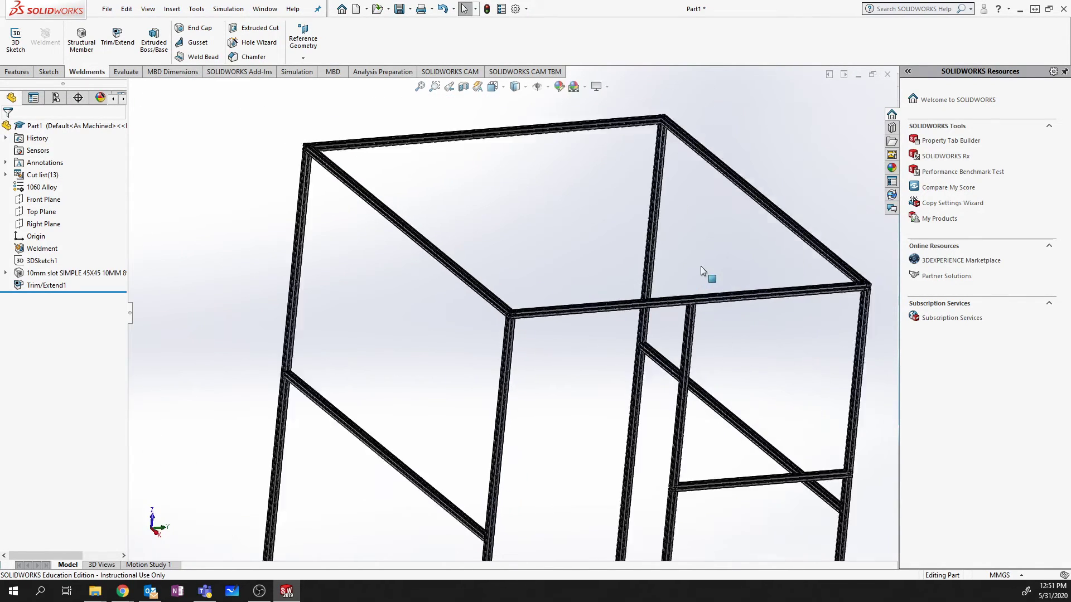
pyautogui.scroll(-5, 739, 295)
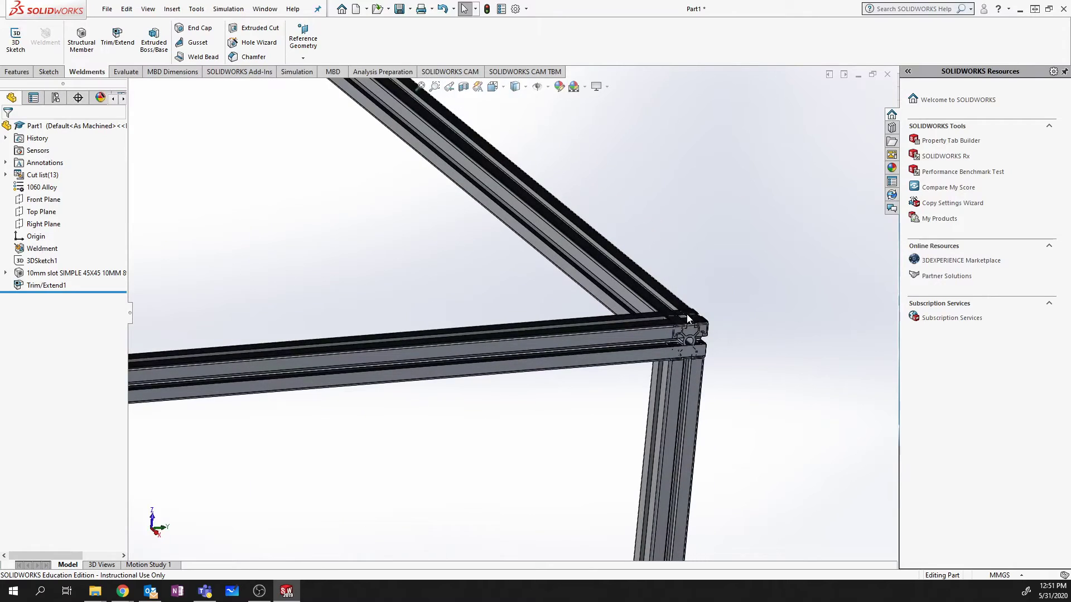
pyautogui.keyDown('ctrl'); pyautogui.moveTo(558, 318); pyautogui.dragTo(428, 308, button='middle'); pyautogui.keyUp('ctrl')
pyautogui.scroll(5, 266, 267)
pyautogui.scroll(-6, 430, 270)
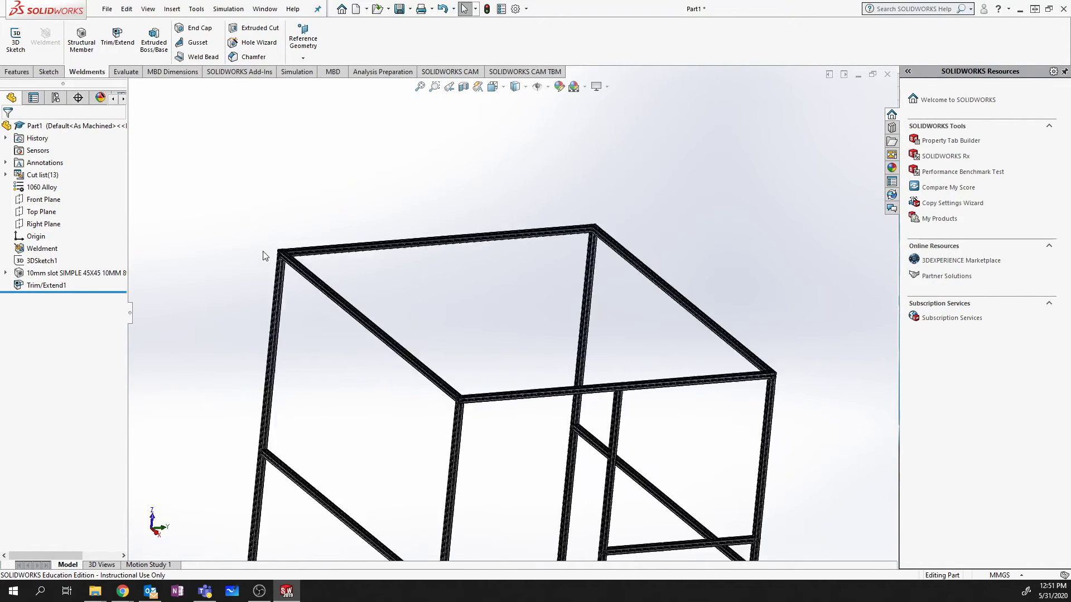
pyautogui.scroll(4, 307, 296)
pyautogui.scroll(-2, 613, 356)
pyautogui.scroll(-3, 747, 396)
pyautogui.scroll(3, 525, 379)
pyautogui.scroll(-1, 445, 353)
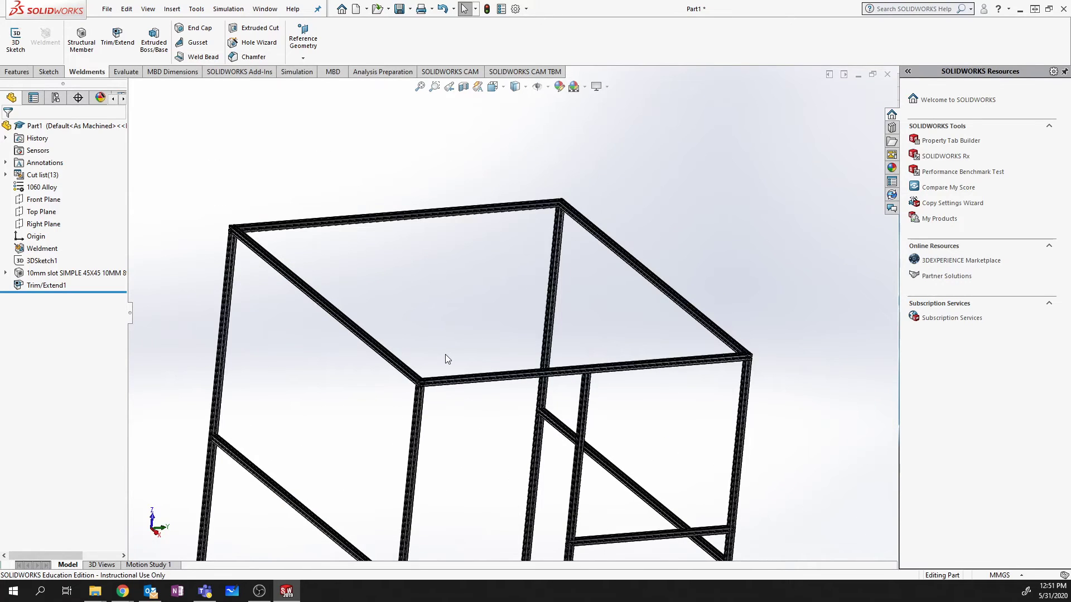
# Step: Start another Trim/Extend and select the two opposite parallel side rails of the top frame as the bodies to trim
pyautogui.click(117, 36)
pyautogui.click(315, 300)
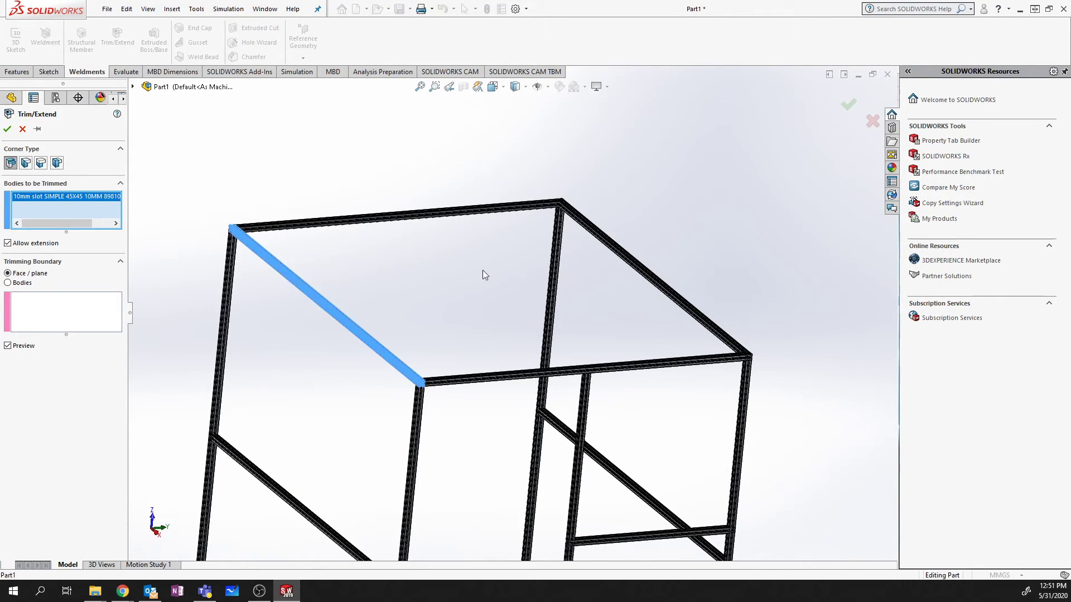
pyautogui.click(627, 256)
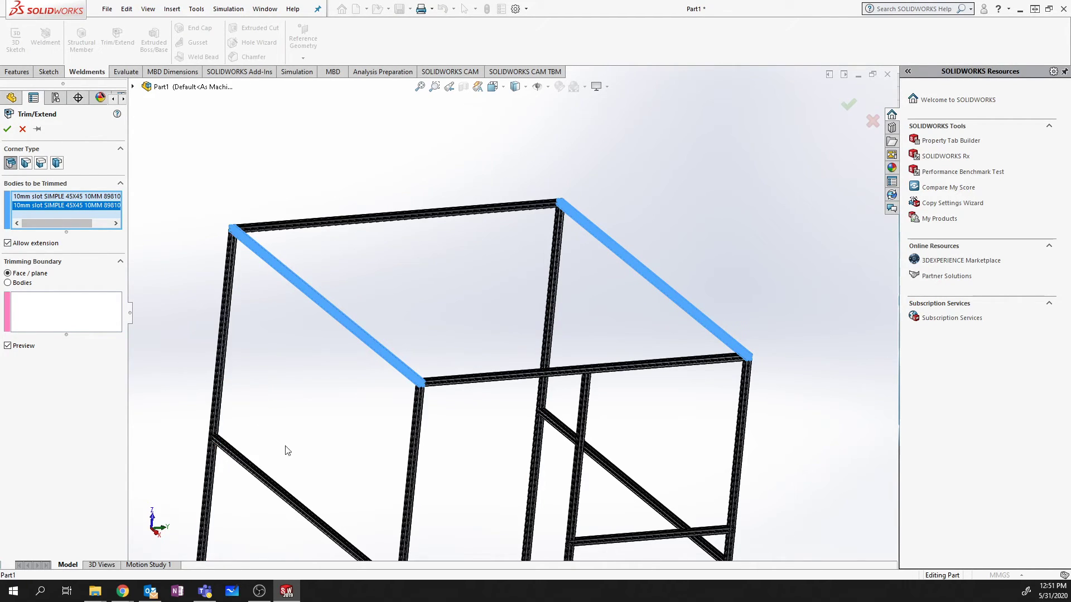
# Step: Examine the mid-height side rails and their joints with the legs
pyautogui.scroll(5, 377, 449)
pyautogui.scroll(-3, 418, 428)
pyautogui.scroll(-3, 506, 380)
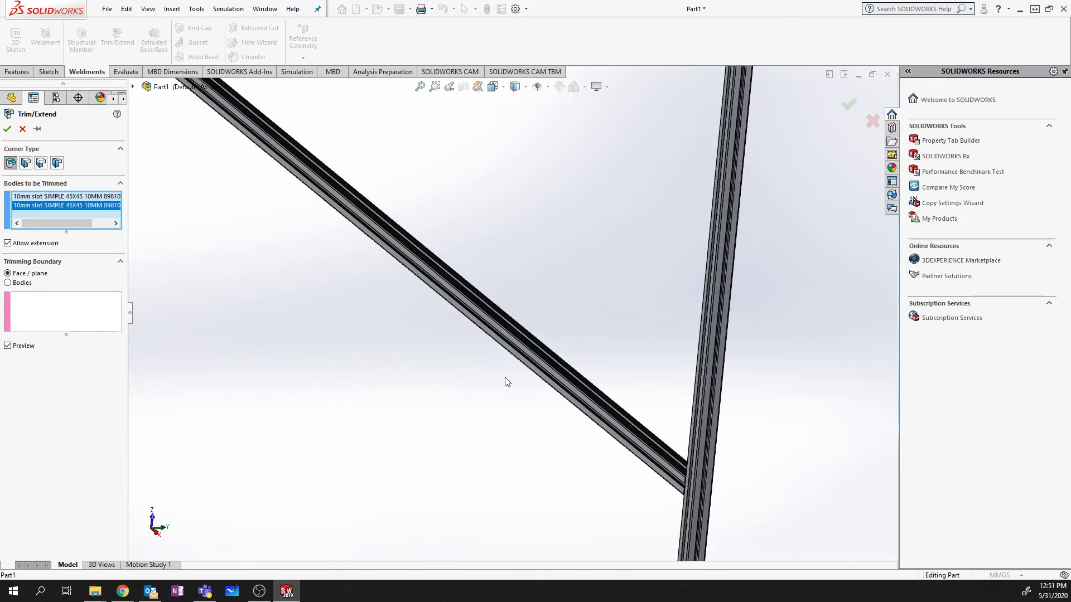
pyautogui.scroll(3, 681, 479)
pyautogui.scroll(5, 688, 255)
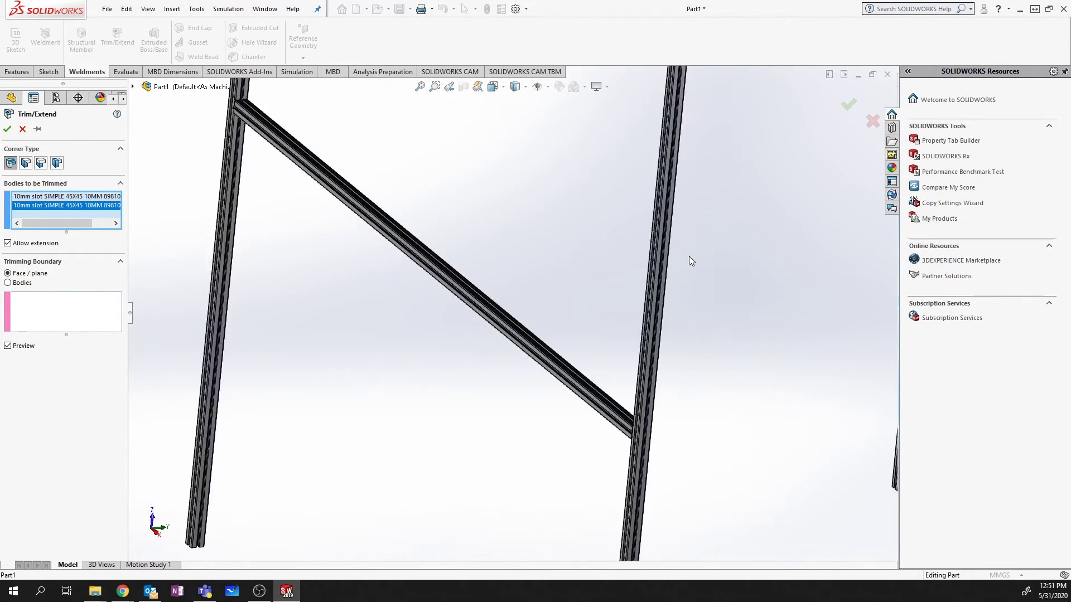
pyautogui.scroll(-4, 687, 259)
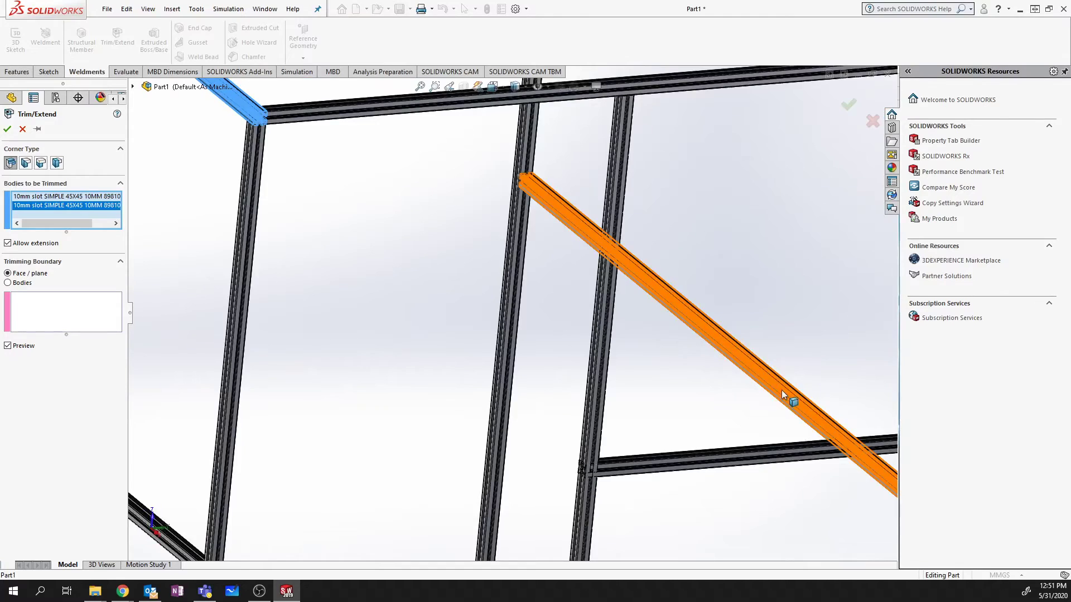
pyautogui.scroll(3, 855, 489)
pyautogui.scroll(3, 469, 287)
pyautogui.scroll(3, 377, 175)
pyautogui.scroll(-3, 400, 186)
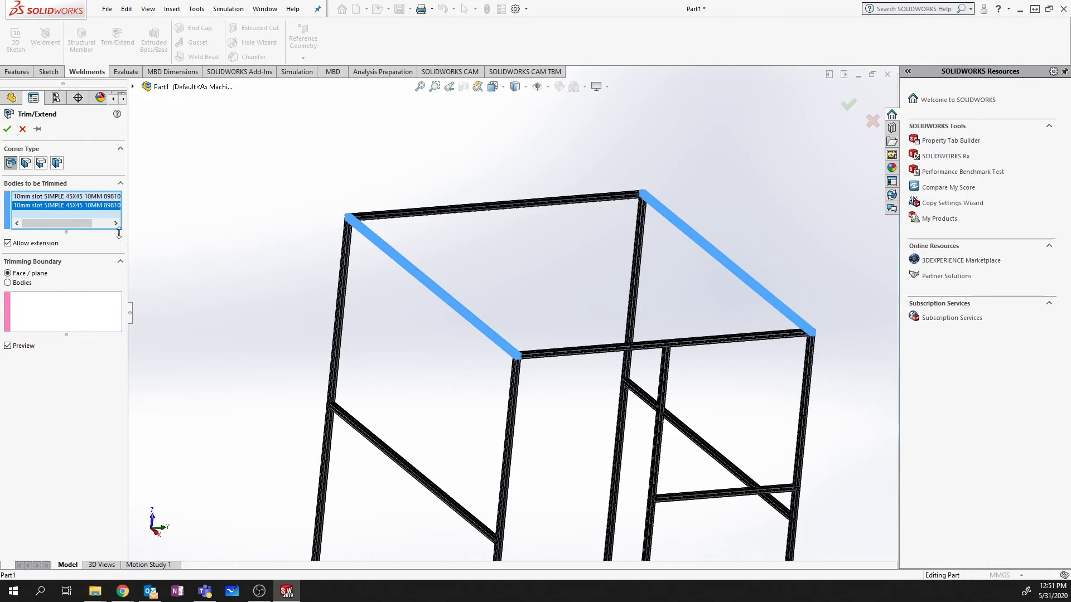
# Step: Select a face on each of the other two top frame rails as the face/plane trimming boundaries
pyautogui.click(21, 306)
pyautogui.scroll(-5, 398, 224)
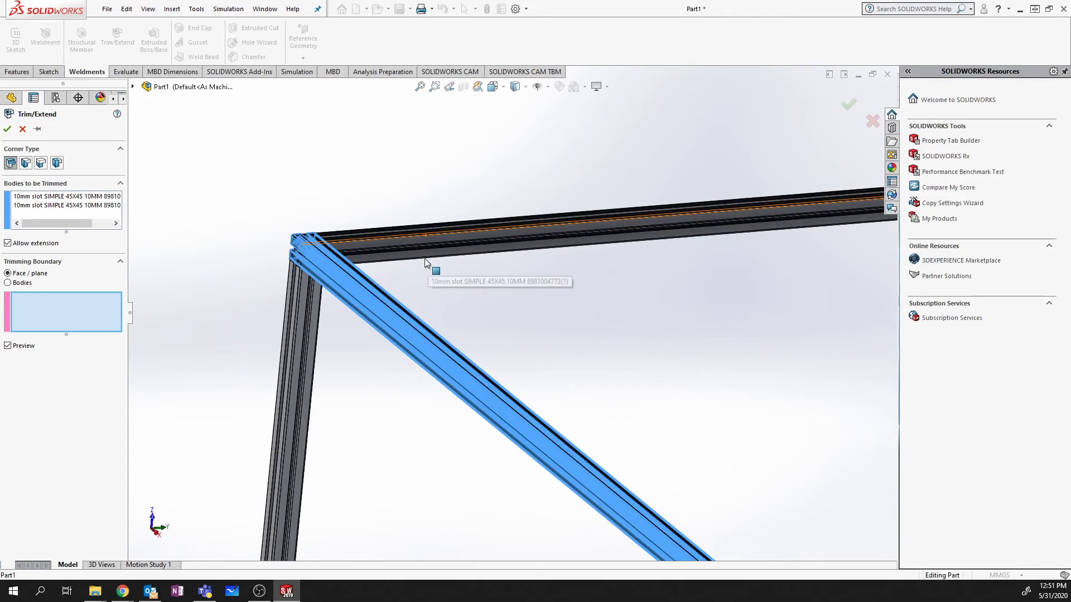
pyautogui.click(393, 240)
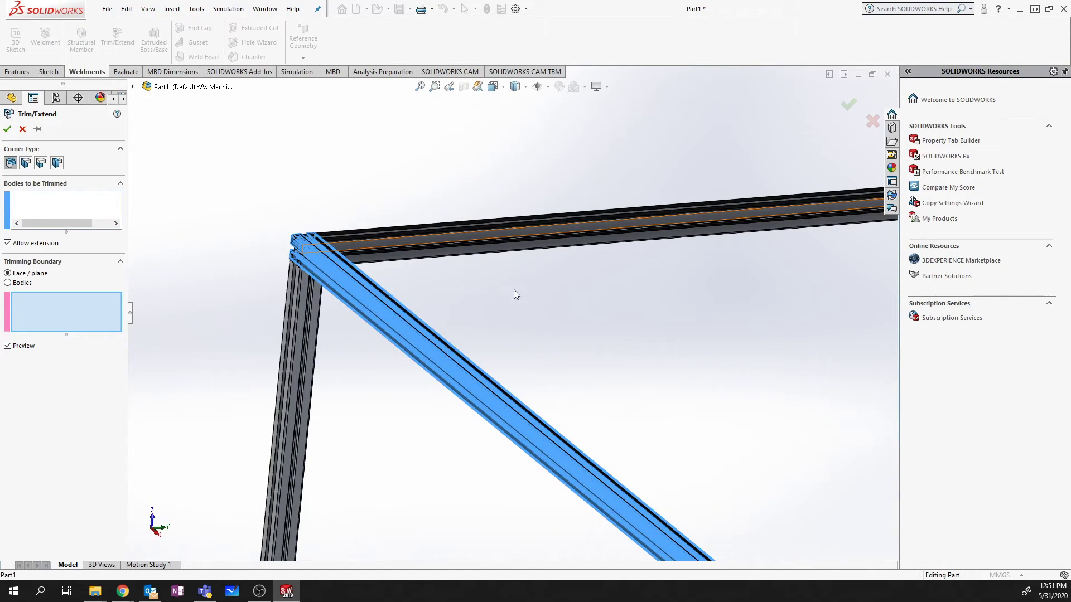
pyautogui.scroll(5, 581, 309)
pyautogui.moveTo(700, 368); pyautogui.dragTo(821, 480, button='middle')
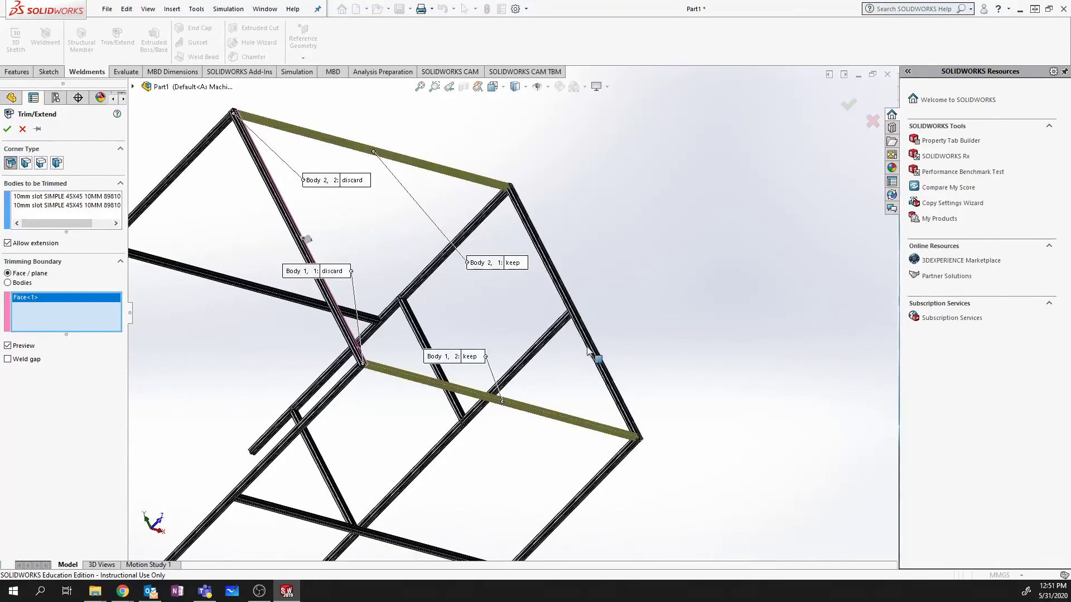
pyautogui.scroll(-5, 582, 341)
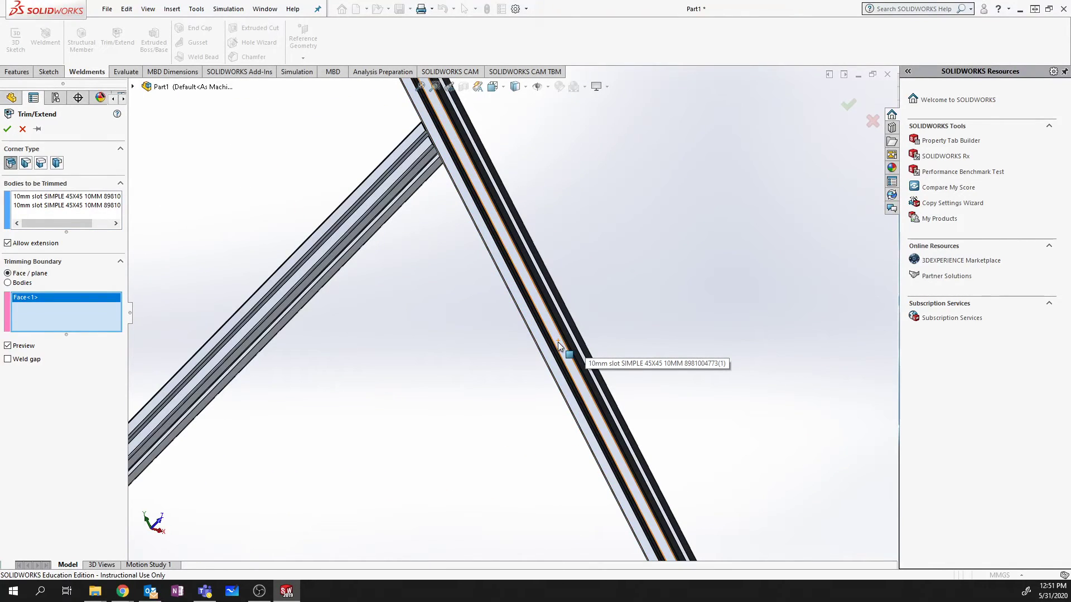
pyautogui.click(561, 341)
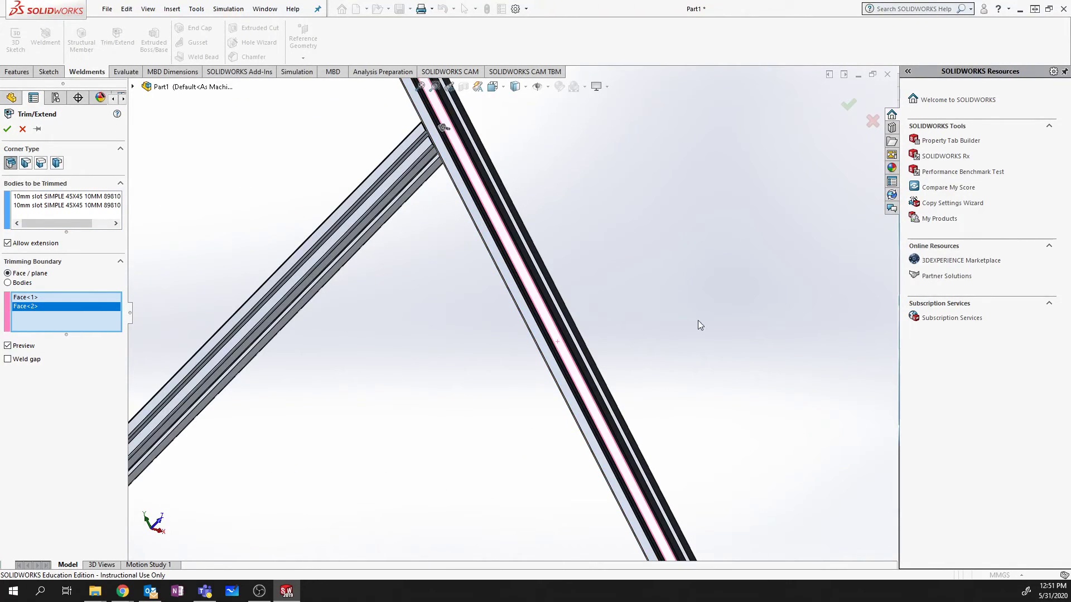
# Step: Check the keep and discard preview of the two top side rails and apply the trim
pyautogui.scroll(5, 679, 329)
pyautogui.moveTo(675, 340); pyautogui.dragTo(484, 257, button='middle')
pyautogui.scroll(5, 558, 297)
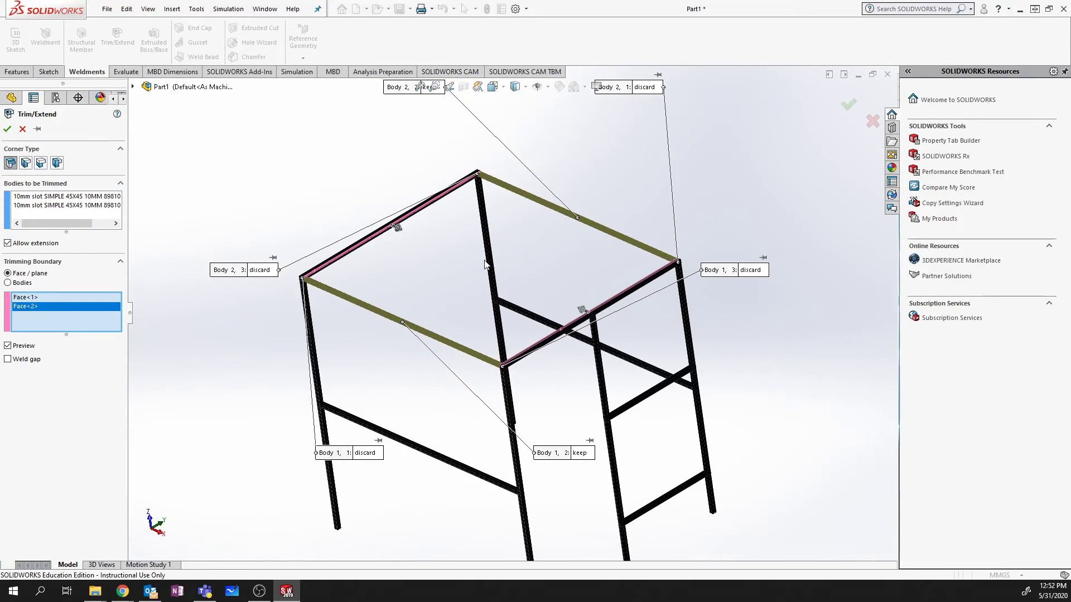
pyautogui.click(7, 129)
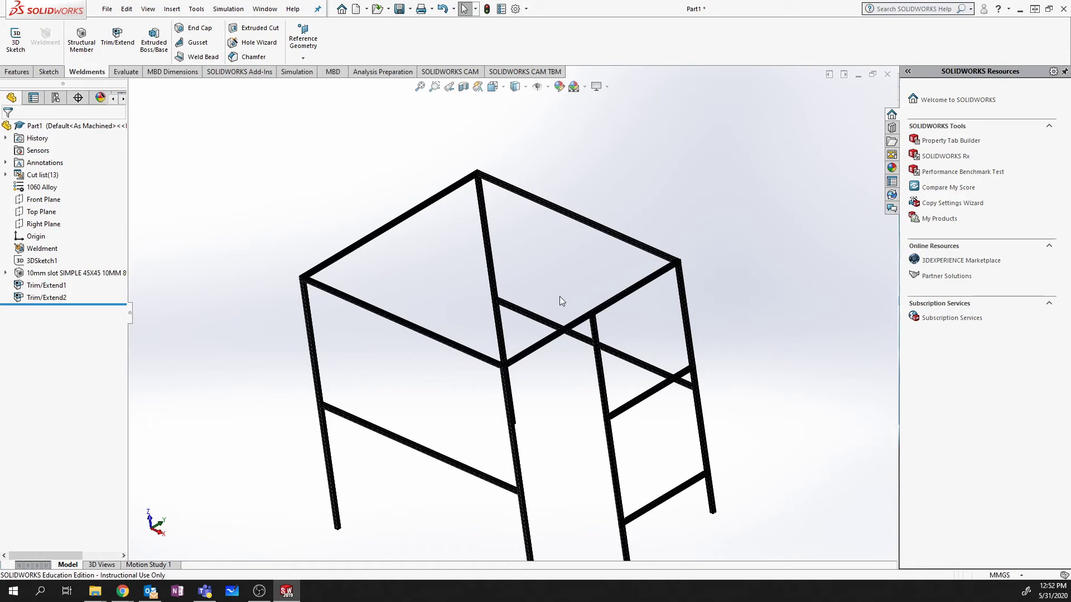
# Step: Start Trim/Extend and select the two short crossbars between the intermediate upright and the corner leg as bodies to trim
pyautogui.scroll(3, 585, 290)
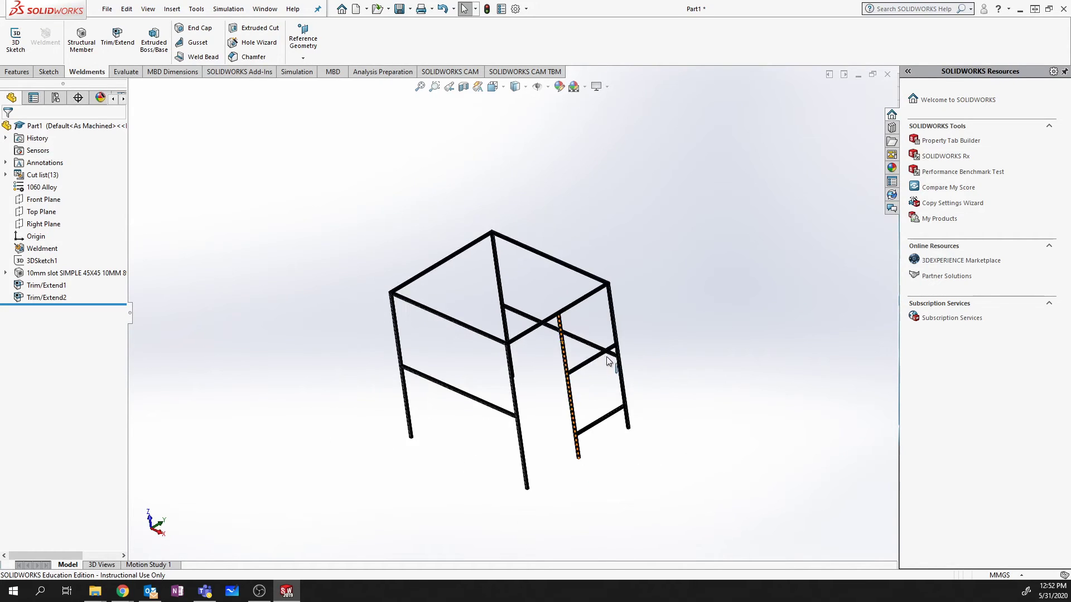
pyautogui.scroll(-5, 575, 363)
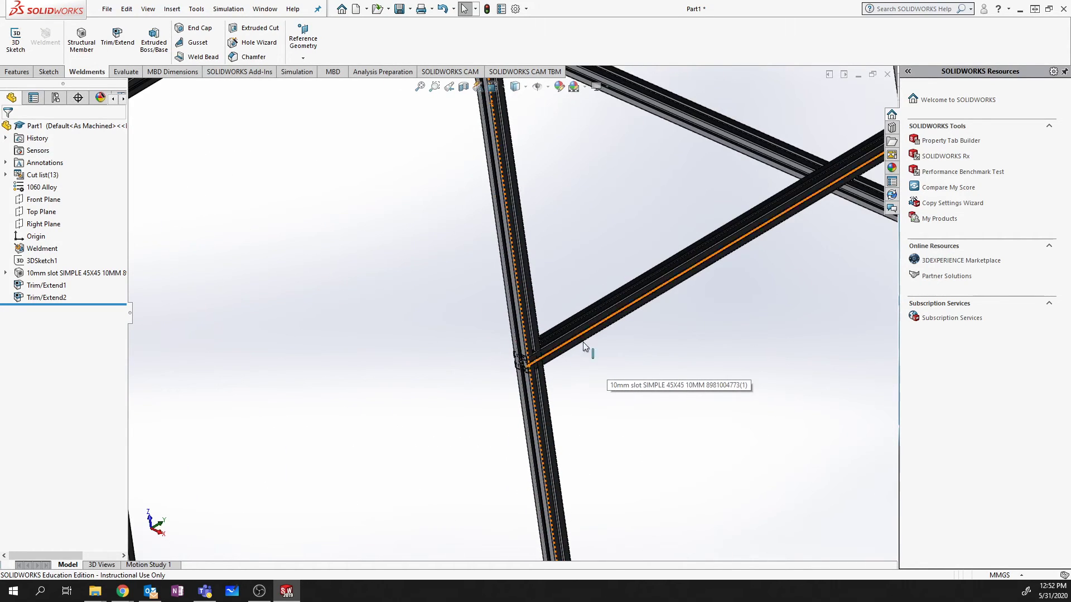
pyautogui.scroll(3, 686, 289)
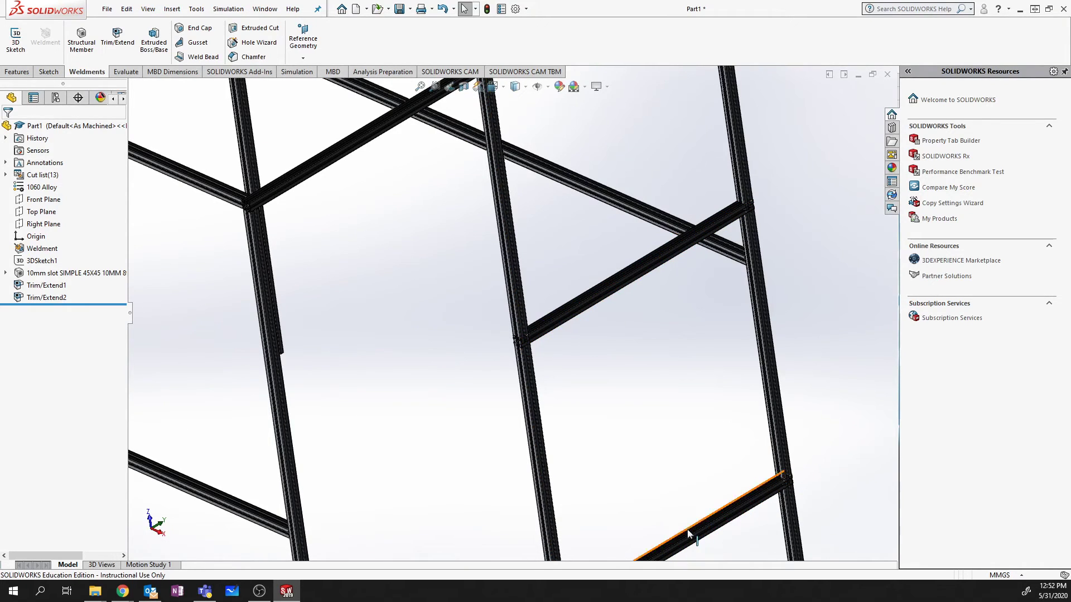
pyautogui.click(117, 36)
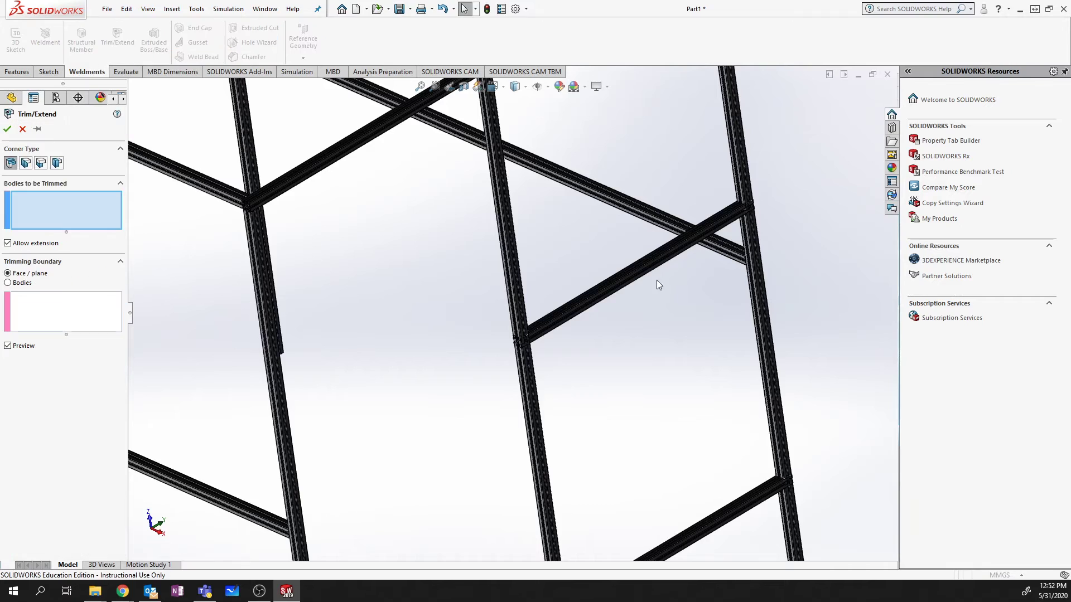
pyautogui.click(615, 283)
pyautogui.click(722, 523)
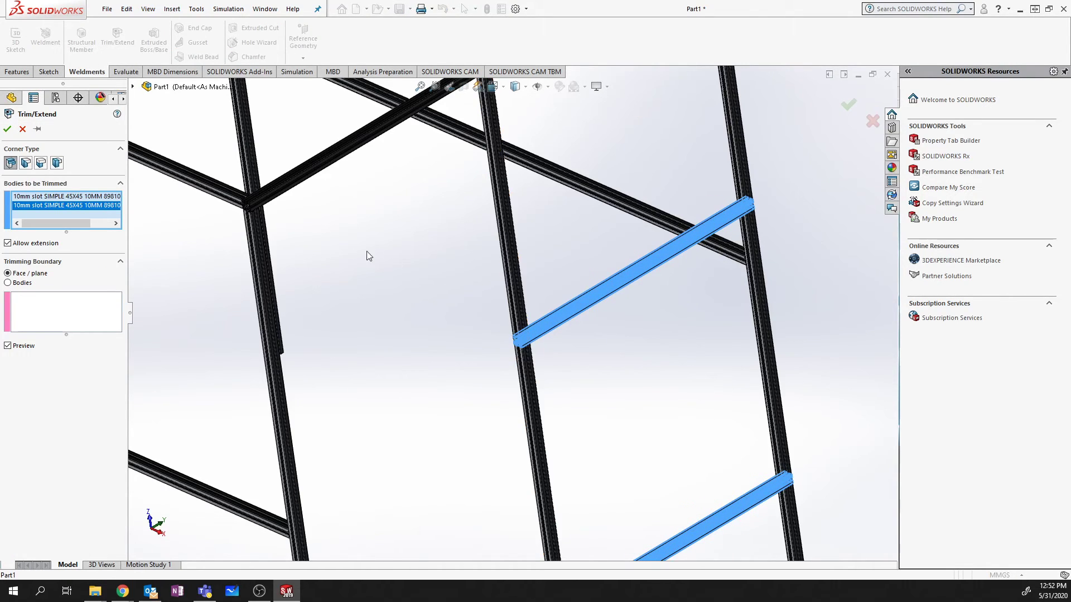
# Step: Set a face of the corner leg and a face of the intermediate upright as trimming boundaries for the crossbars
pyautogui.click(57, 305)
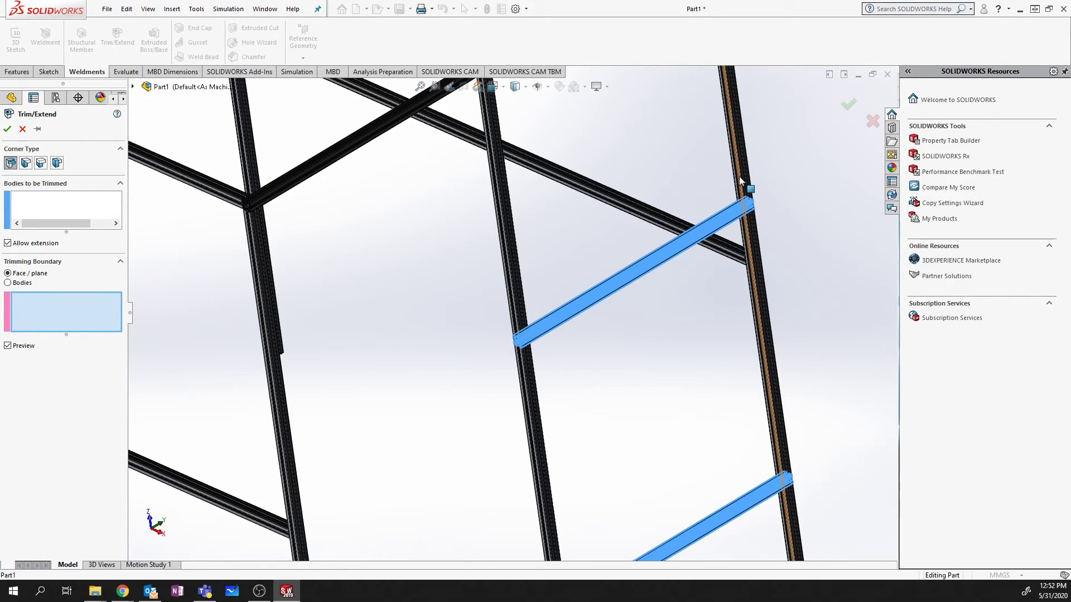
pyautogui.click(757, 285)
pyautogui.moveTo(728, 283); pyautogui.dragTo(168, 351, button='middle')
pyautogui.scroll(-4, 222, 364)
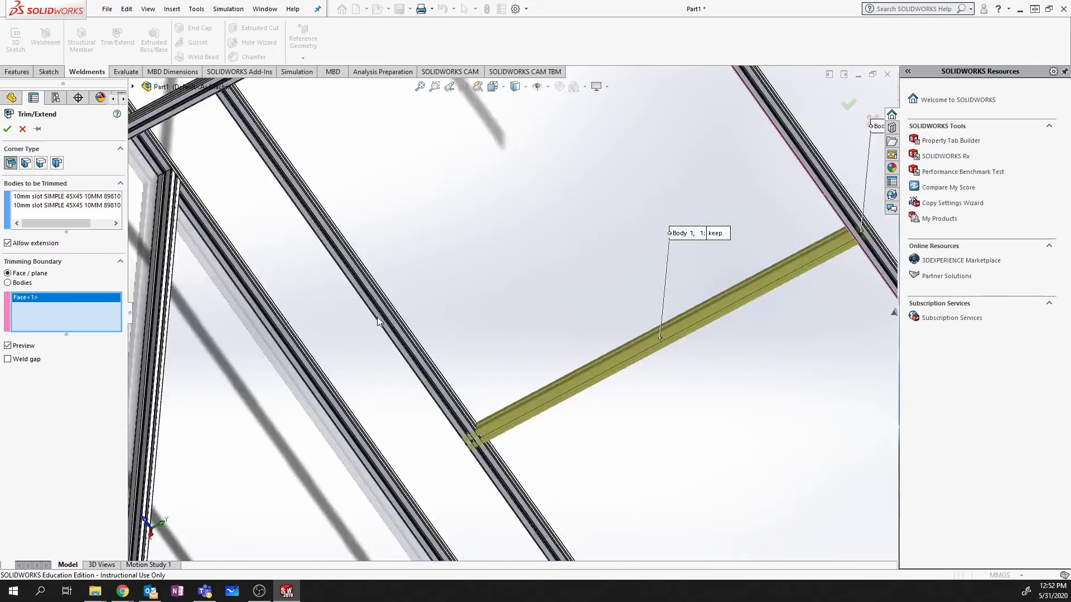
pyautogui.moveTo(403, 299); pyautogui.dragTo(386, 307, button='middle')
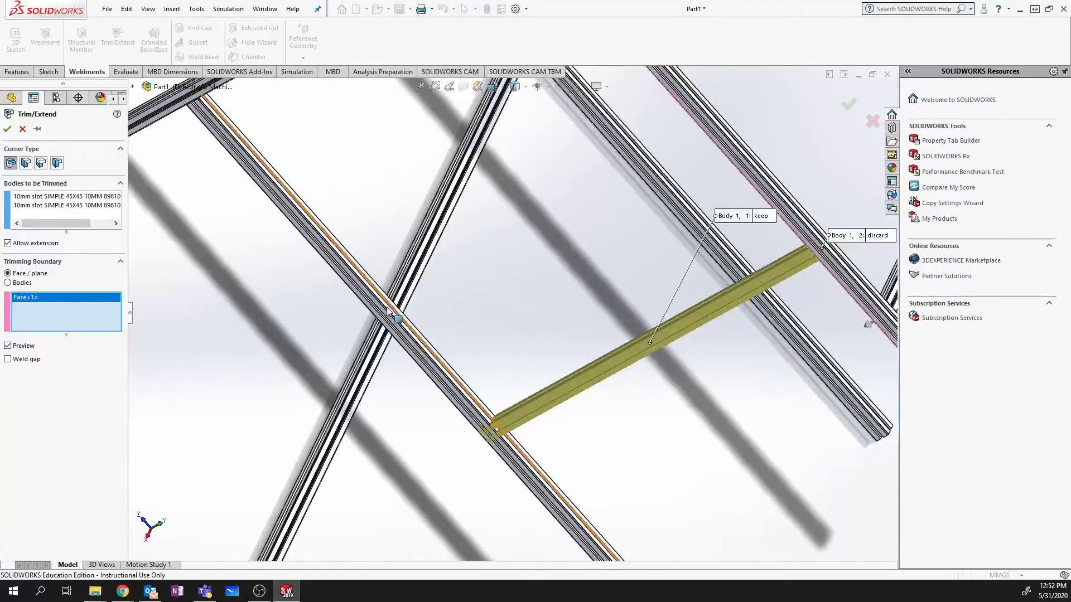
pyautogui.click(387, 307)
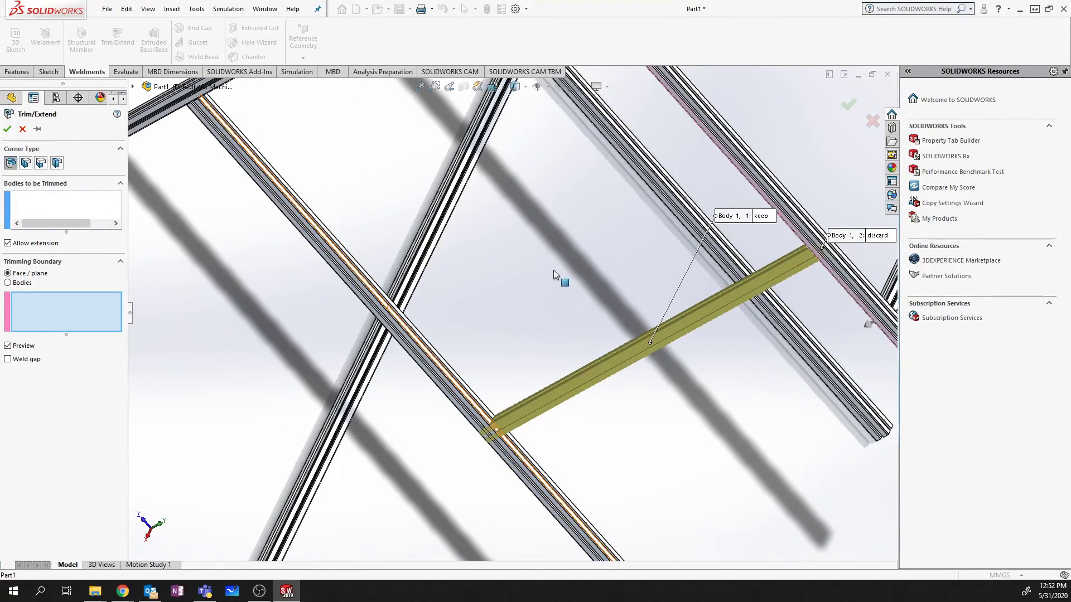
# Step: Apply the trim of the two short crossbars and look over the whole frame
pyautogui.scroll(5, 594, 373)
pyautogui.moveTo(569, 388); pyautogui.dragTo(370, 299, button='middle')
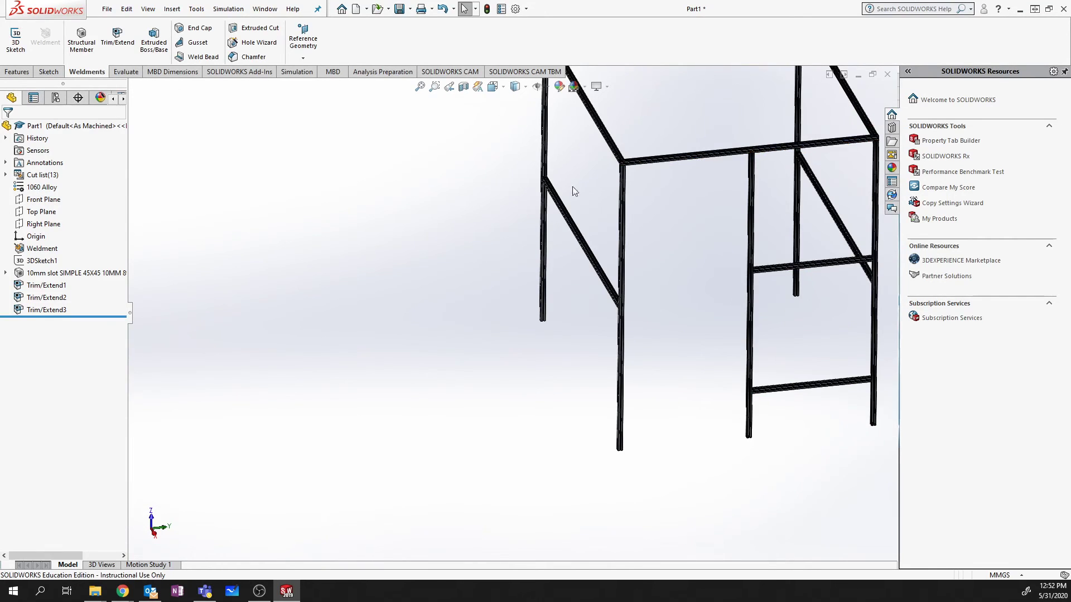
pyautogui.scroll(5, 659, 192)
pyautogui.scroll(-3, 569, 240)
pyautogui.moveTo(570, 240); pyautogui.dragTo(586, 296, button='middle')
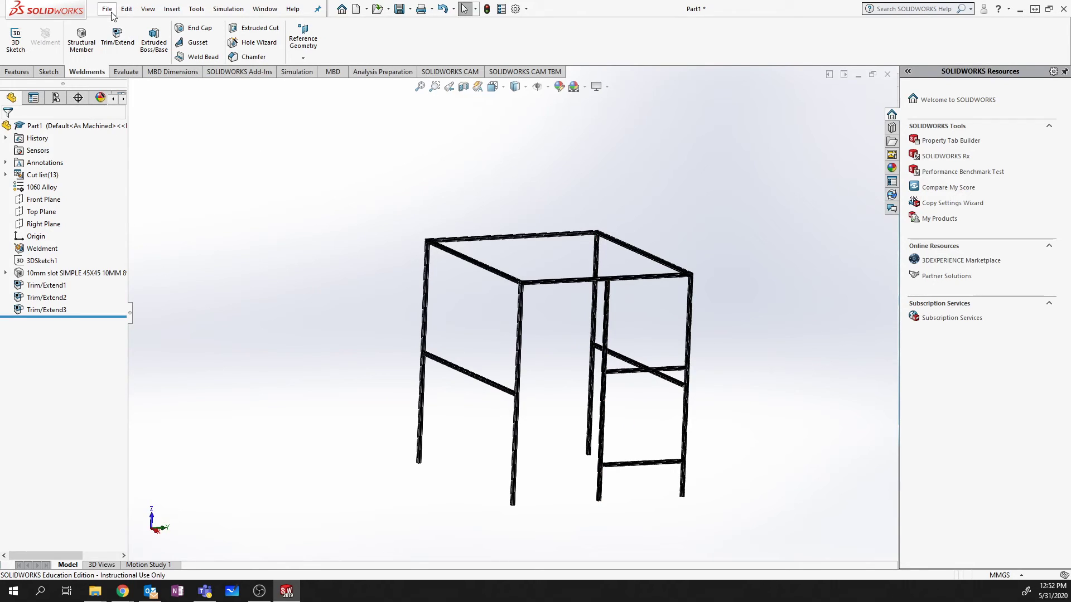
# Step: Start saving the part under a new name and browse to the RS Video Demos folder on the Desktop
pyautogui.click(410, 9)
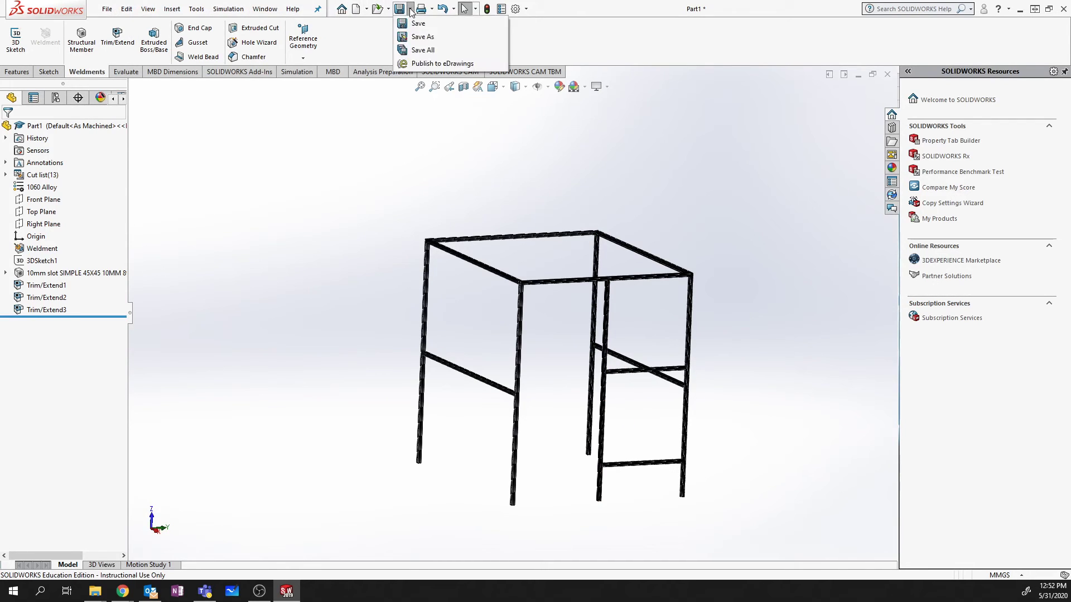
pyautogui.click(416, 37)
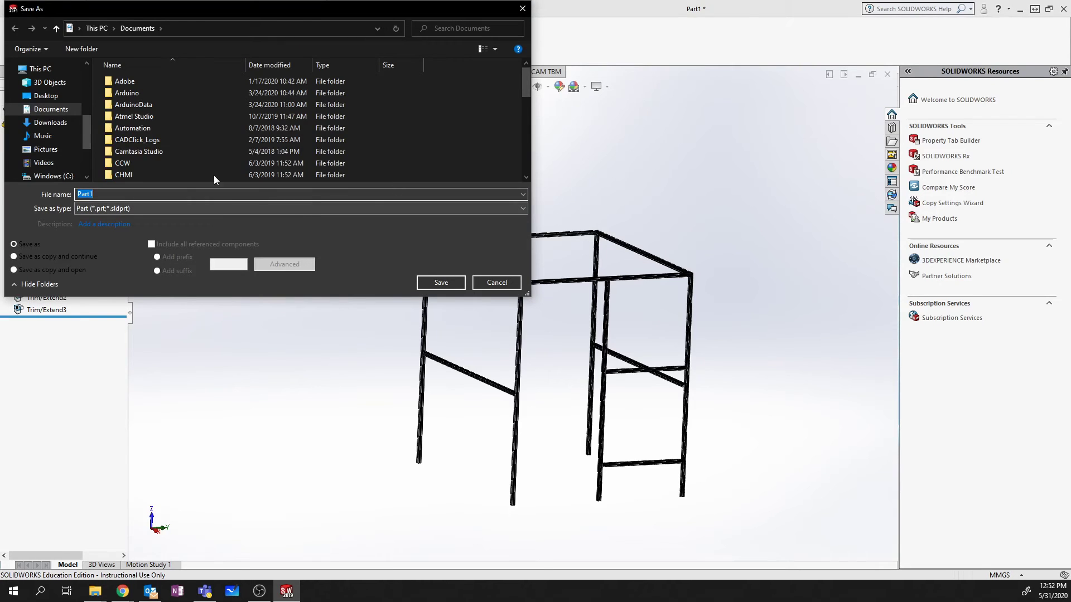
pyautogui.scroll(-6, 136, 142)
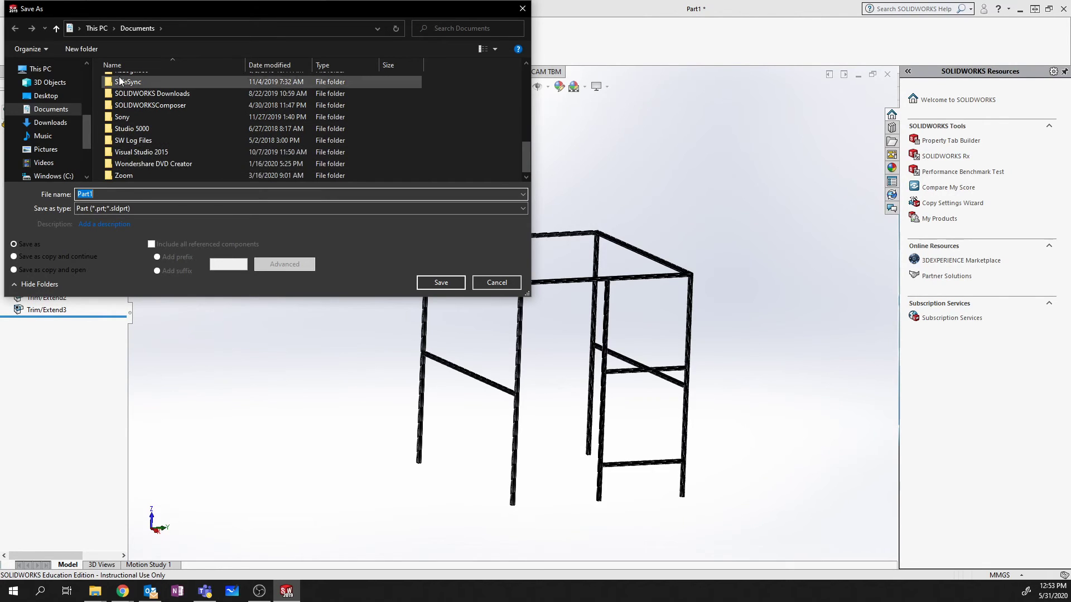
pyautogui.click(46, 96)
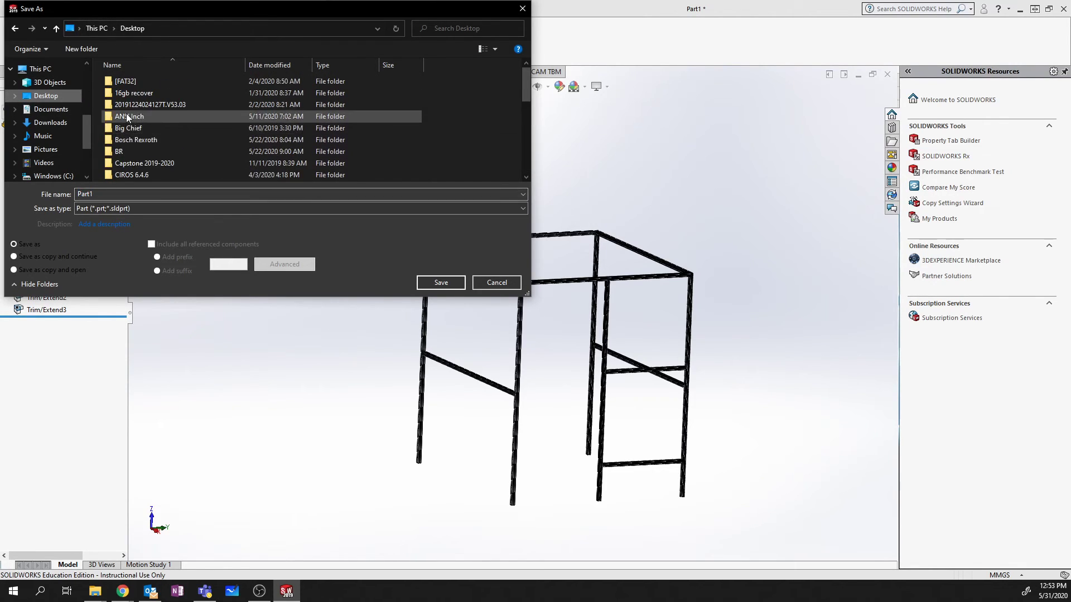
pyautogui.scroll(-5, 127, 112)
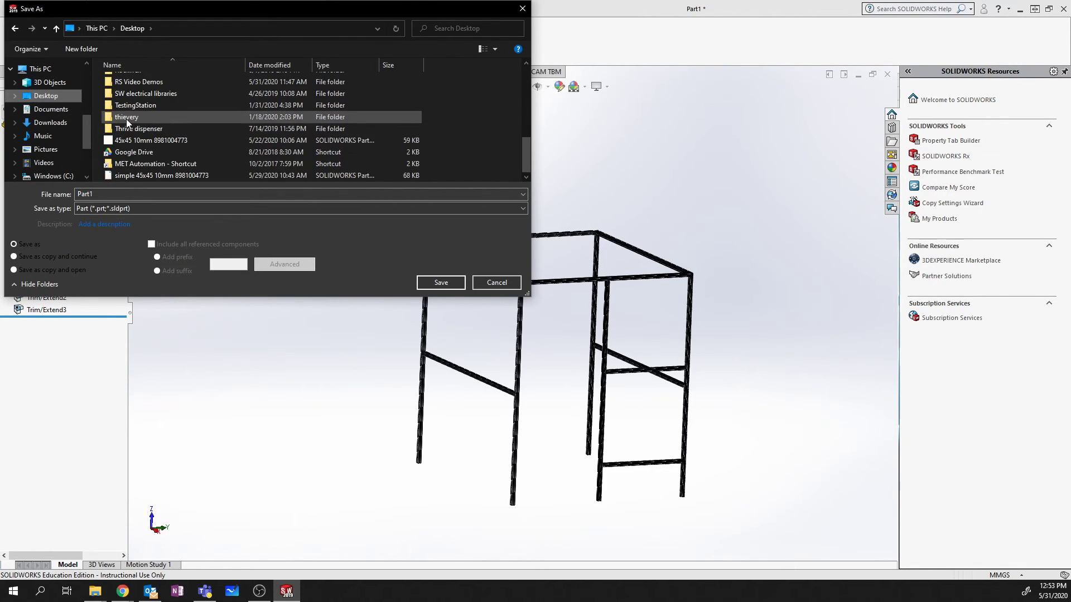
pyautogui.doubleClick(139, 82)
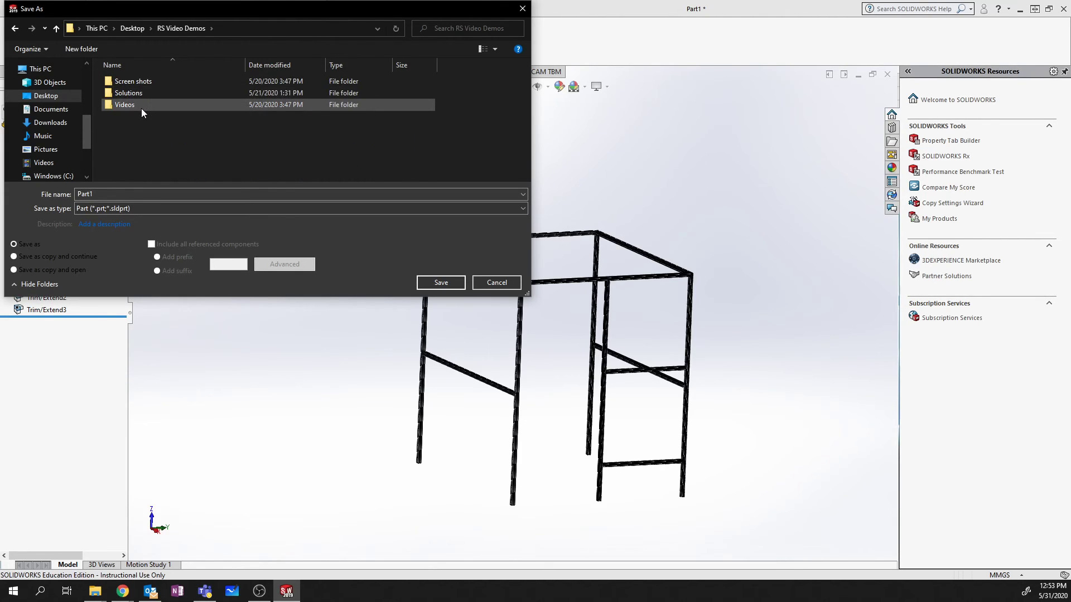
# Step: Create a folder named "demo cell" inside RS Video Demos and open it as the save location
pyautogui.click(83, 52)
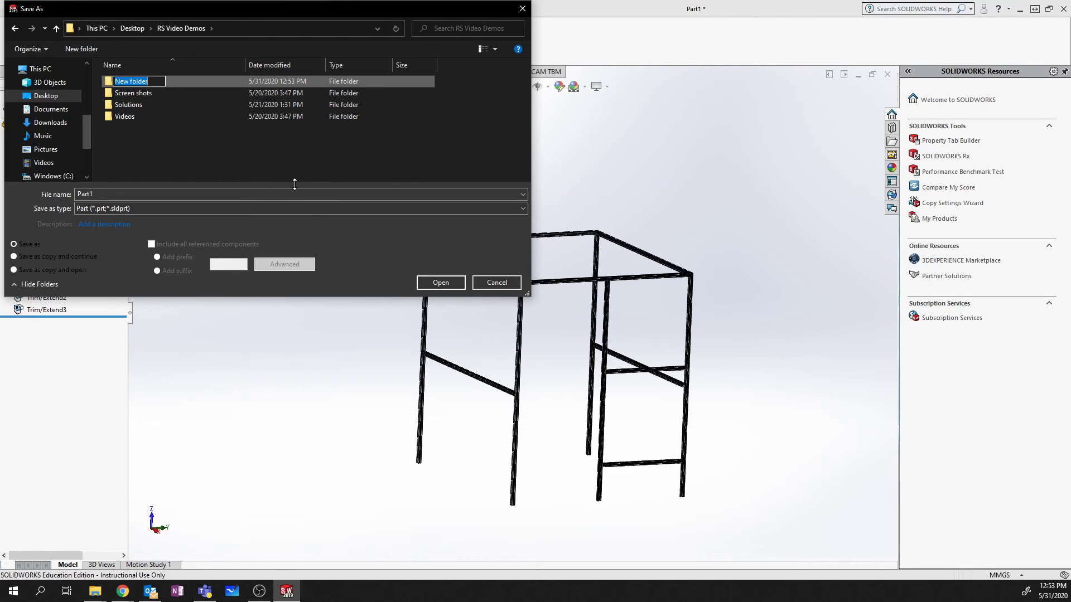
pyautogui.write('demo cell')
pyautogui.press('Return')
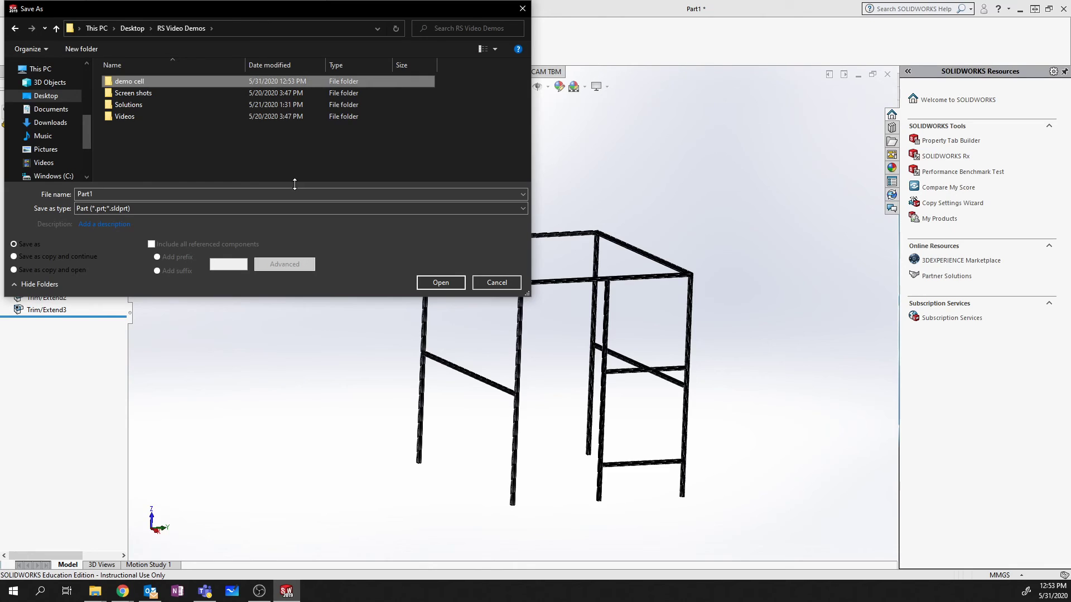
pyautogui.doubleClick(151, 81)
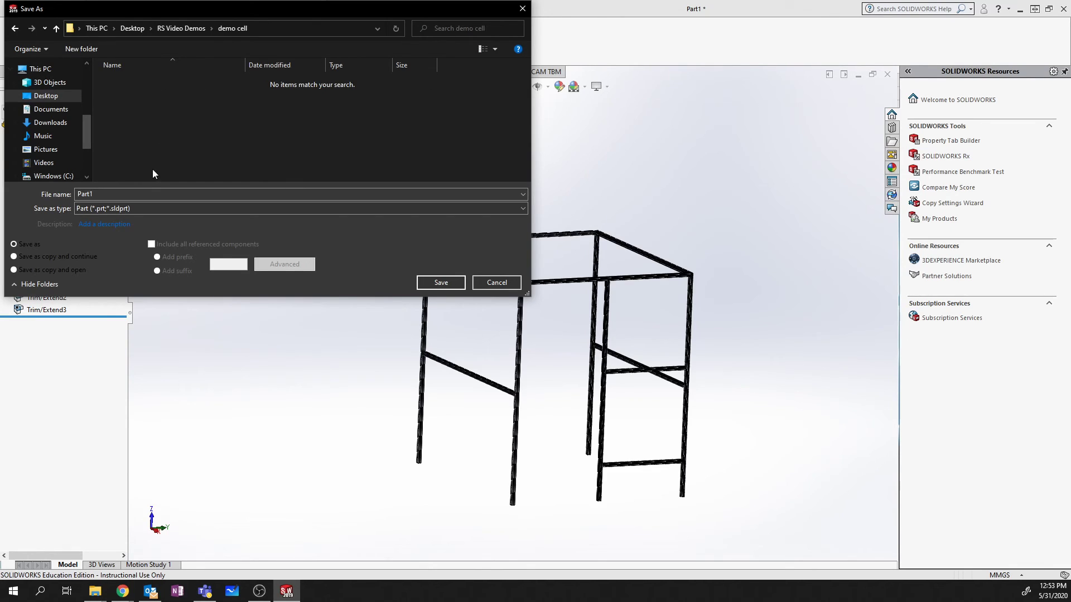
# Step: Name the part file "demo cell" and save it as a SOLIDWORKS part in the demo cell folder
pyautogui.doubleClick(139, 193)
pyautogui.write('demo sell')
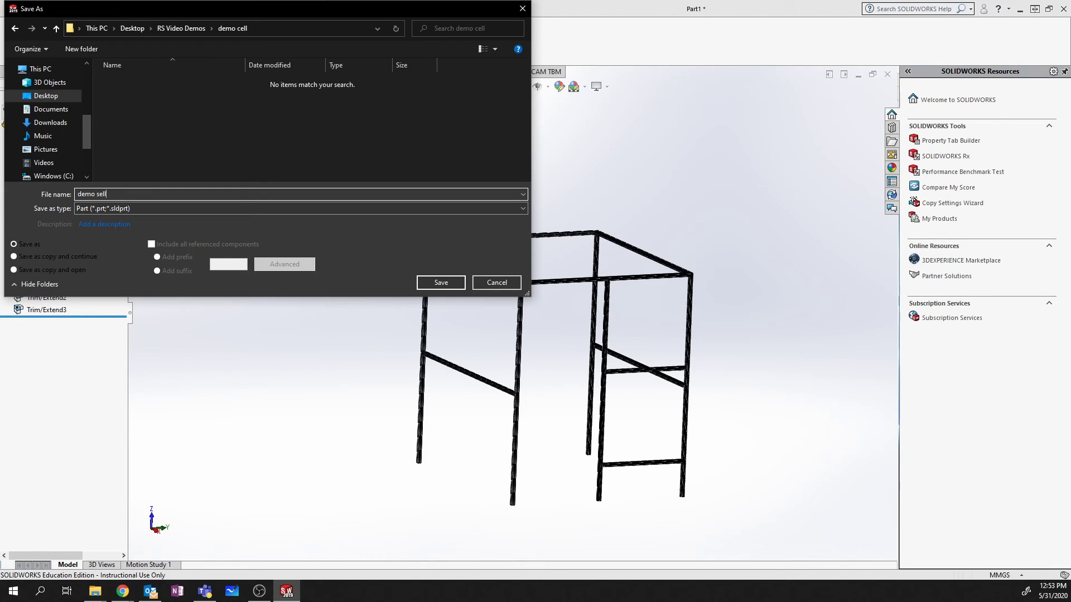
pyautogui.press('BackSpace')
pyautogui.press('BackSpace')
pyautogui.press('BackSpace')
pyautogui.press('BackSpace')
pyautogui.write('cell')
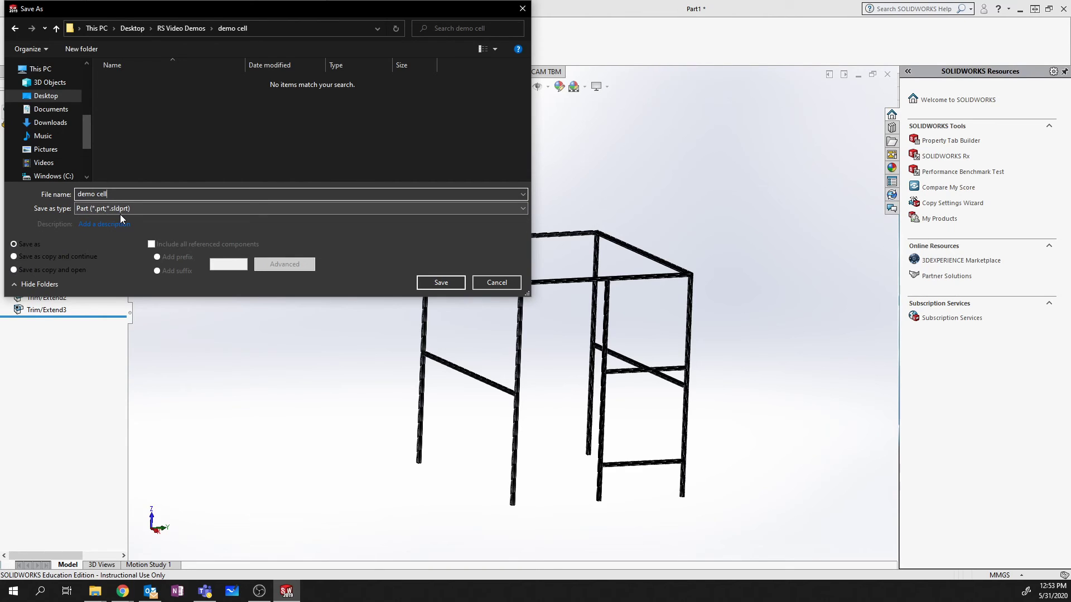
pyautogui.click(447, 283)
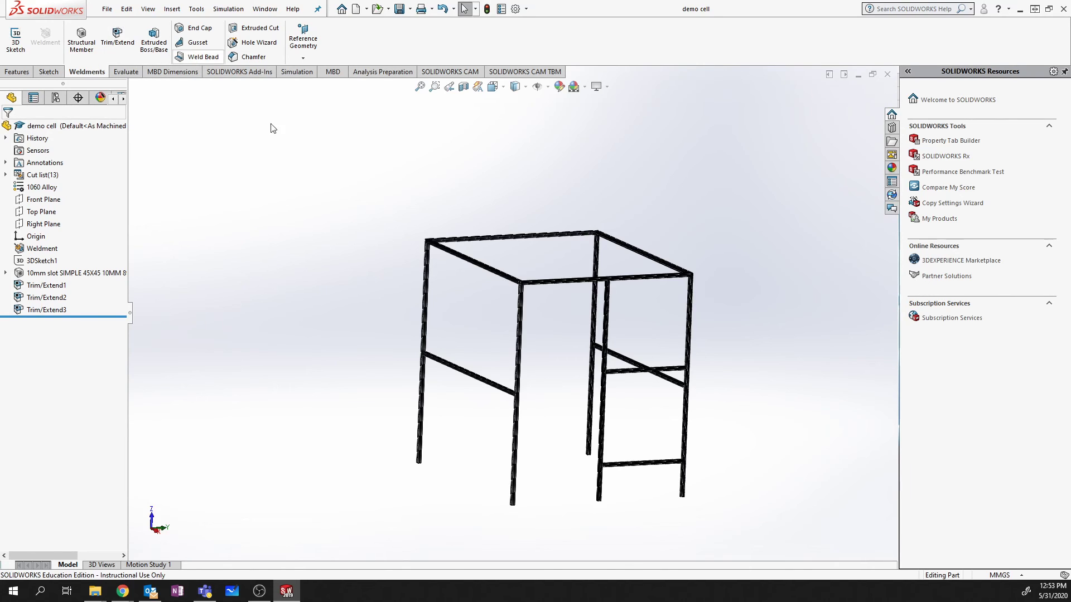
# Step: Save a copy of the frame in ACIS (*.sat) format as "demo cell" in the same folder
pyautogui.click(108, 9)
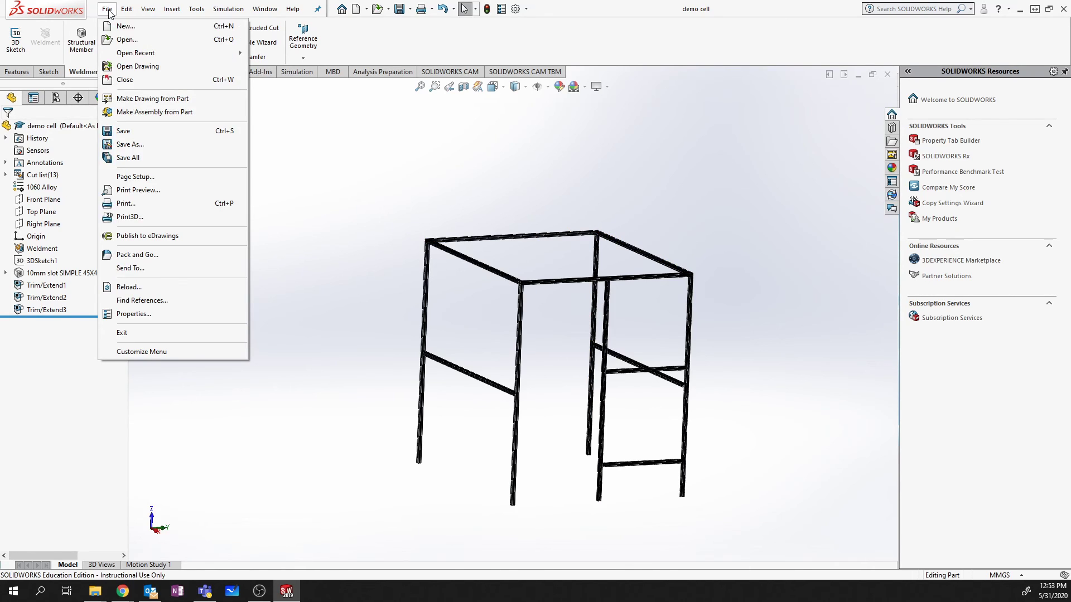
pyautogui.click(107, 143)
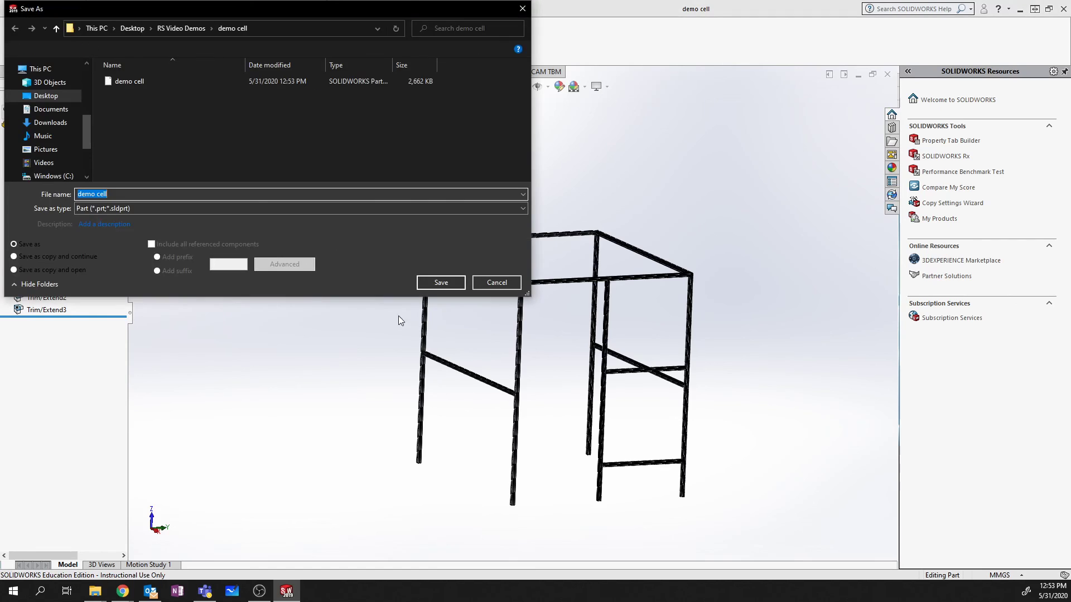
pyautogui.click(219, 209)
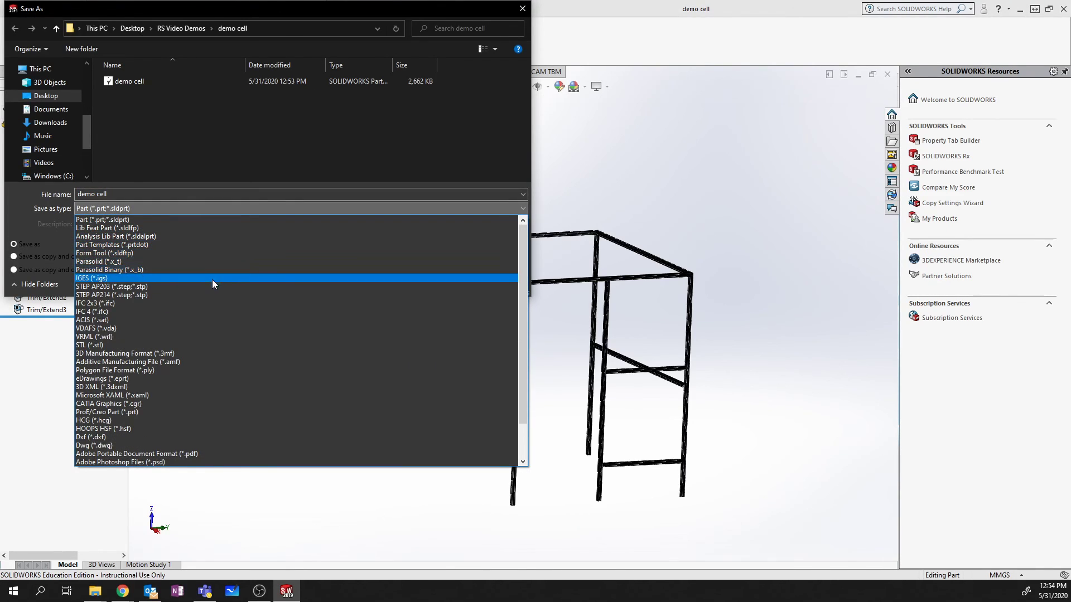
pyautogui.click(203, 321)
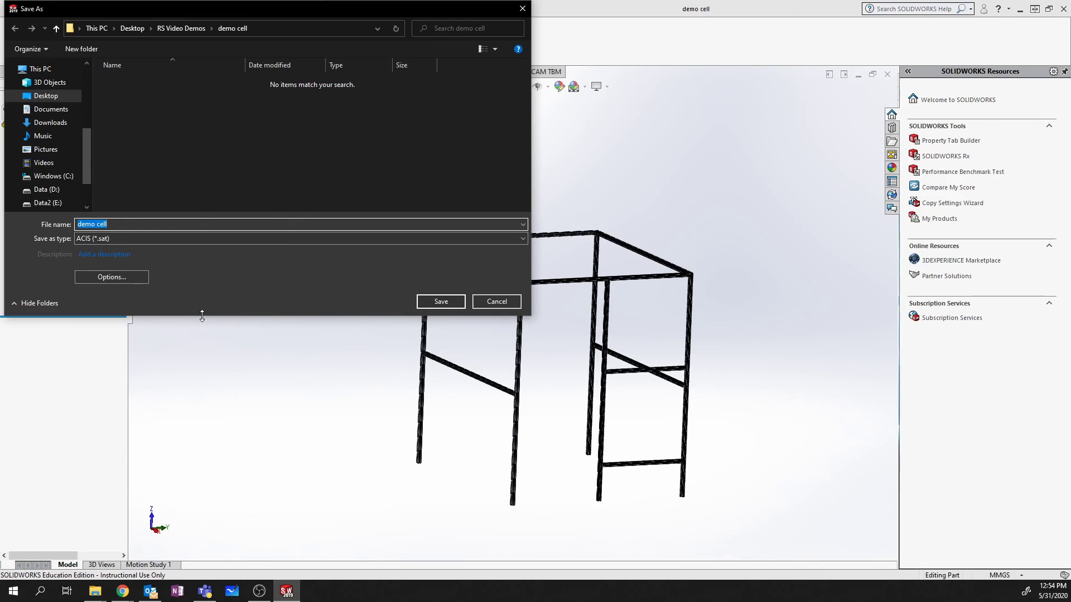
pyautogui.click(453, 301)
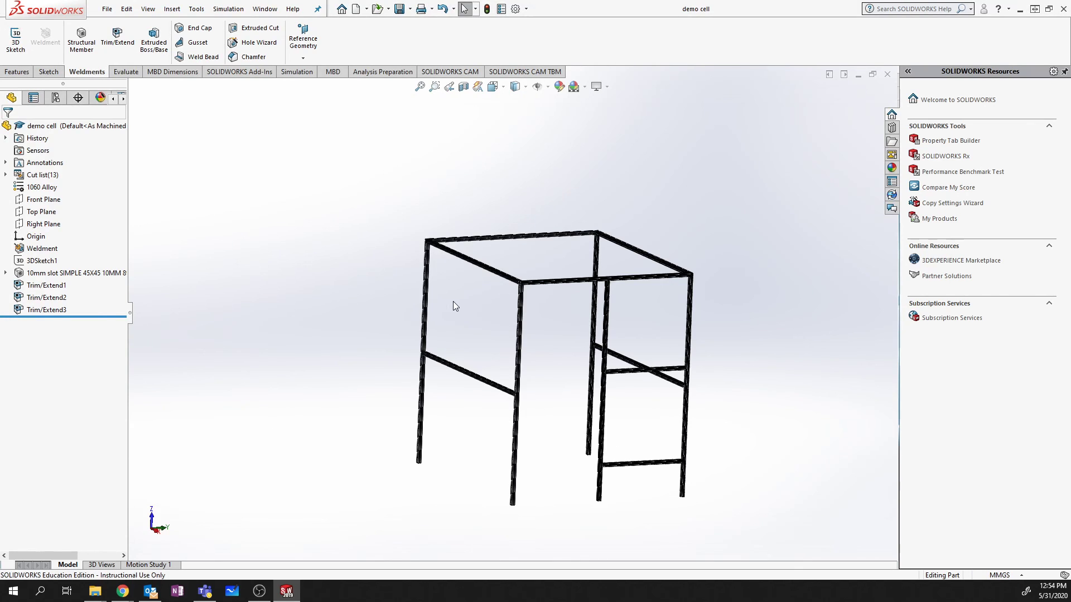